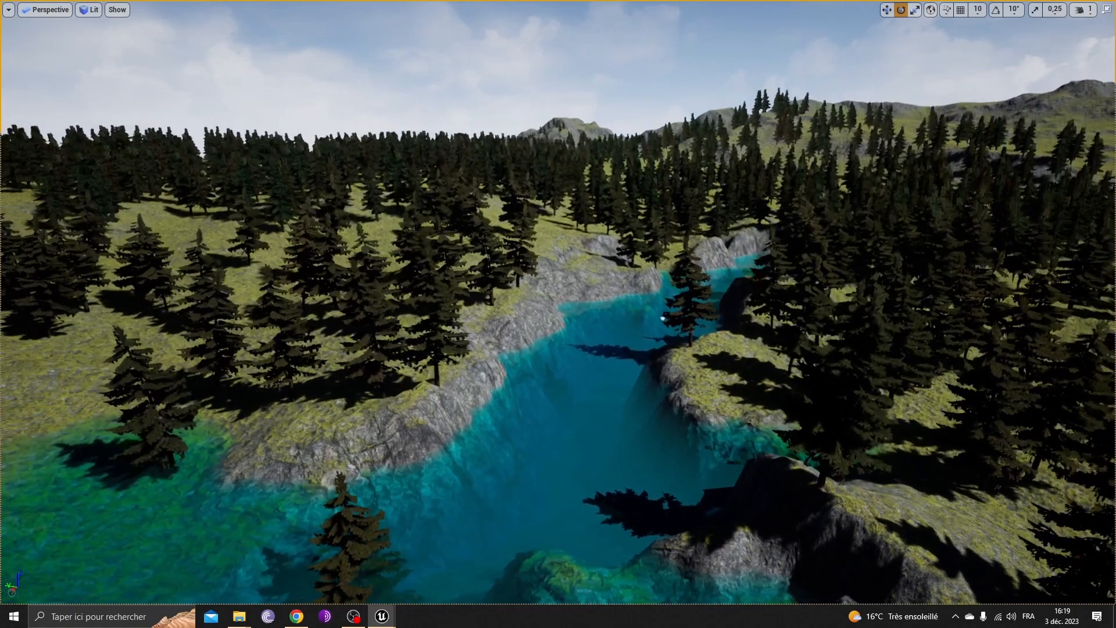
{"action": "key", "text": "e"}
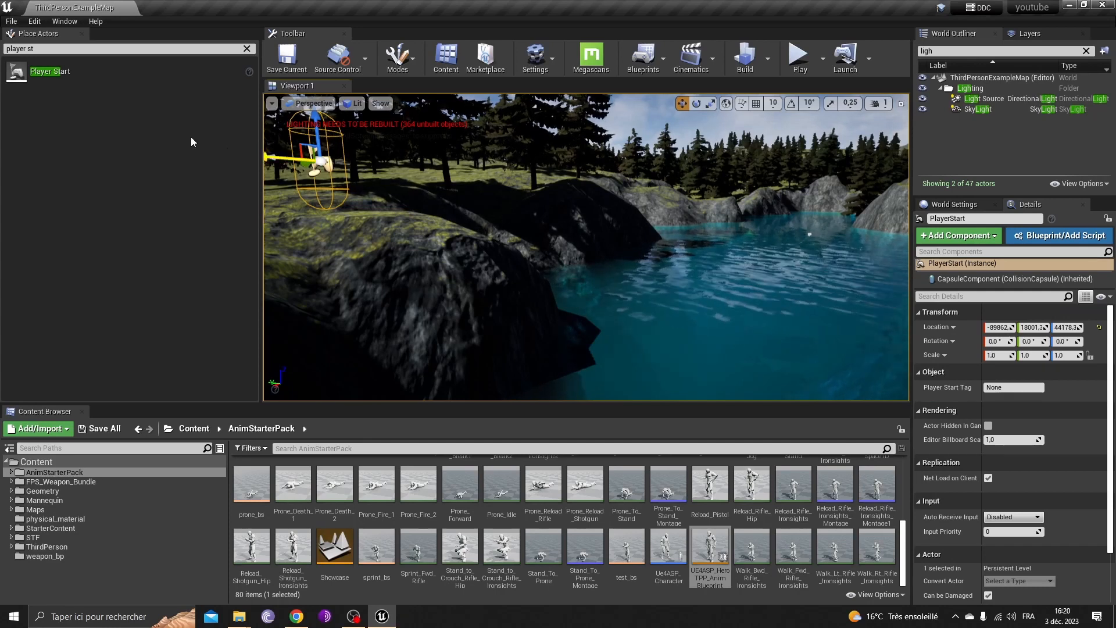
Step: Create a new level from the Default template and delete its floor mesh
{"action": "left_click", "coordinate": [11, 21]}
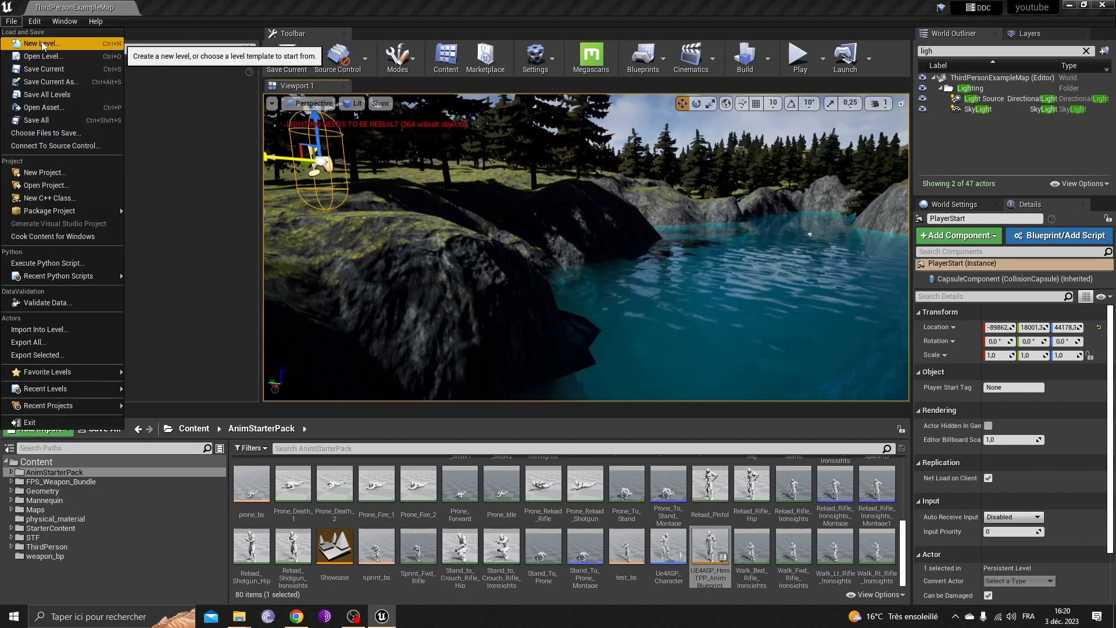
{"action": "left_click", "coordinate": [41, 39]}
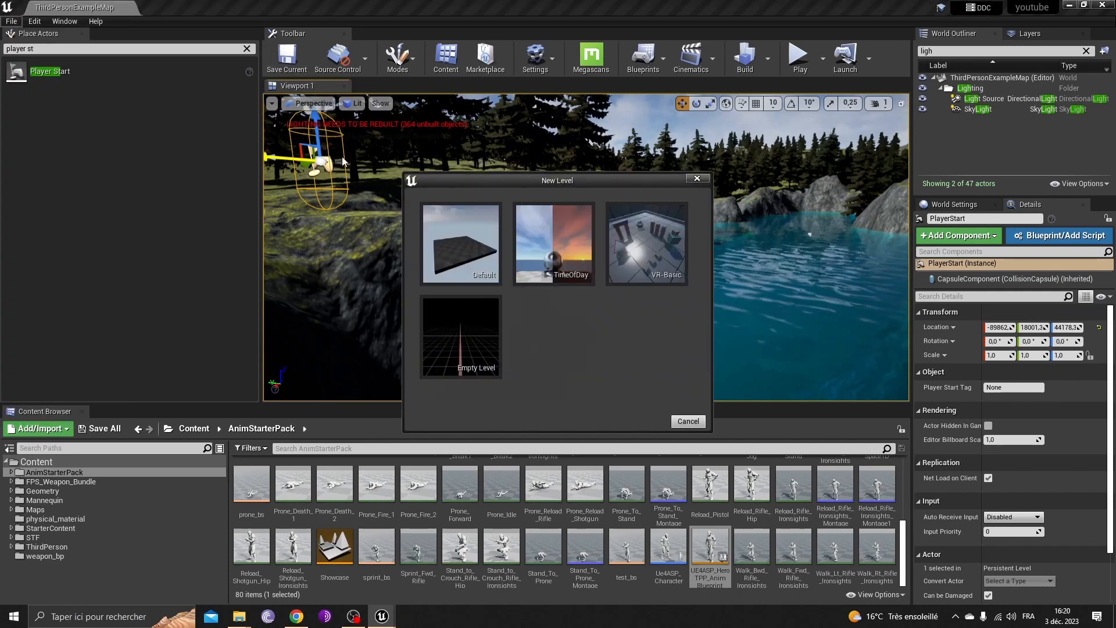
{"action": "left_click", "coordinate": [483, 256]}
{"action": "right_click_drag", "start_coordinate": [608, 242], "coordinate": [586, 178]}
{"action": "left_click", "coordinate": [608, 242]}
{"action": "key", "text": "Delete"}
{"action": "right_click_drag", "start_coordinate": [576, 271], "coordinate": [618, 277]}
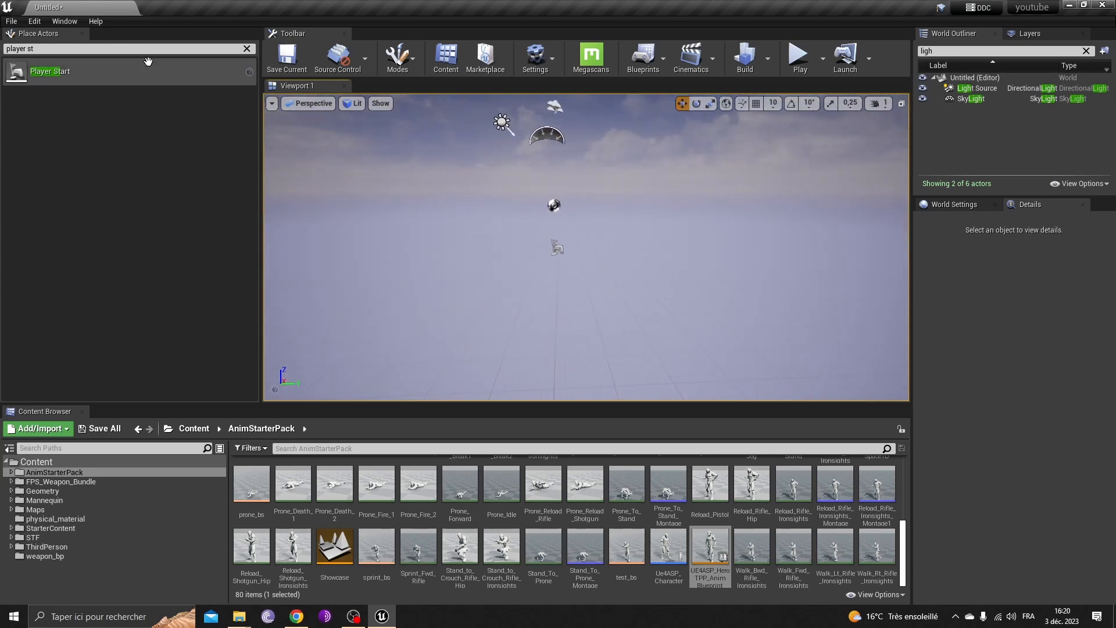
Step: Clear the Place Actors search and switch the editor to Landscape mode
{"action": "left_click", "coordinate": [248, 49]}
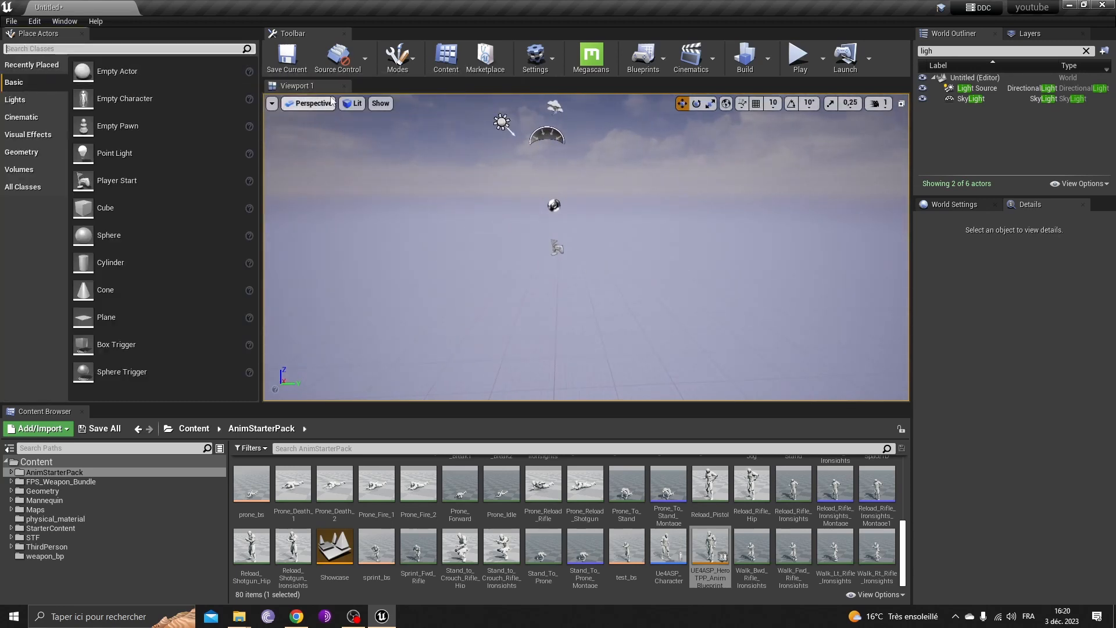
{"action": "left_click", "coordinate": [398, 57]}
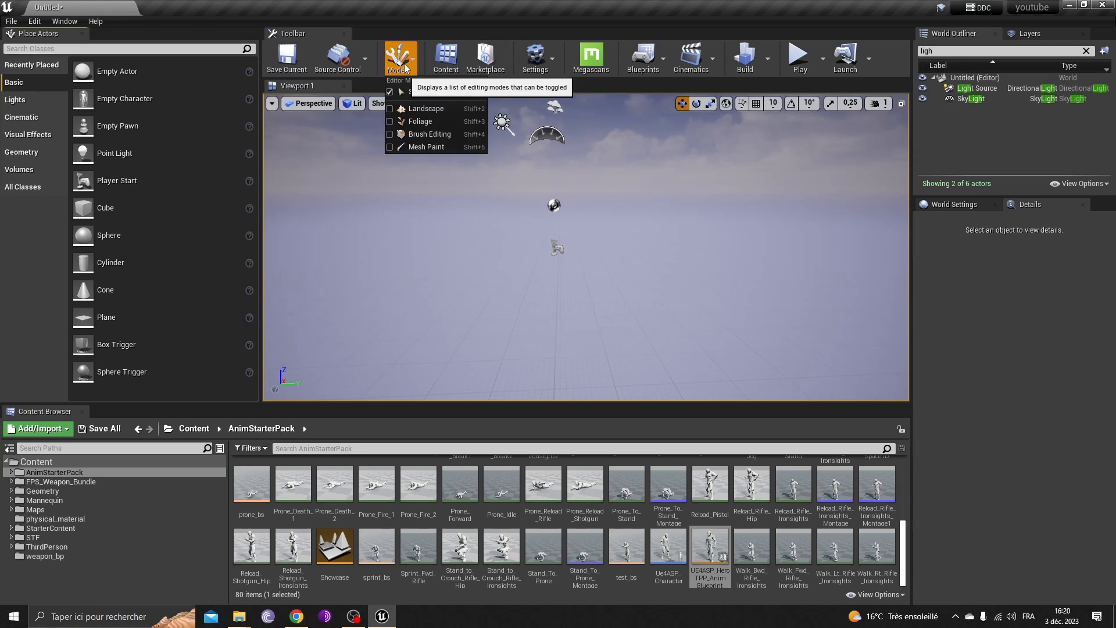
{"action": "left_click", "coordinate": [419, 109]}
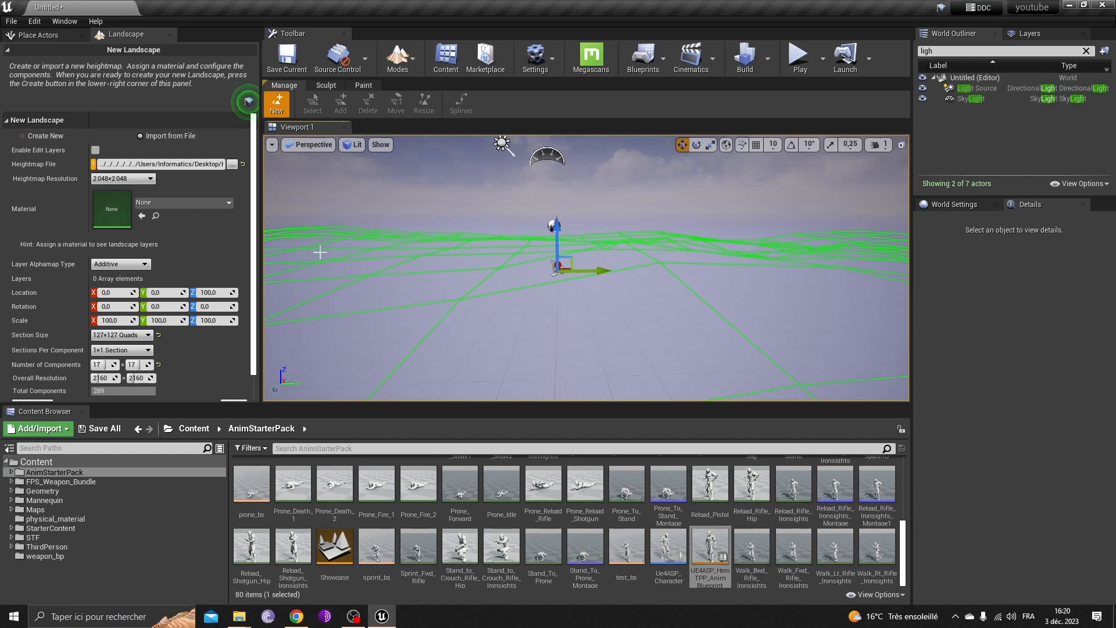
{"action": "right_click_drag", "start_coordinate": [646, 189], "coordinate": [635, 178]}
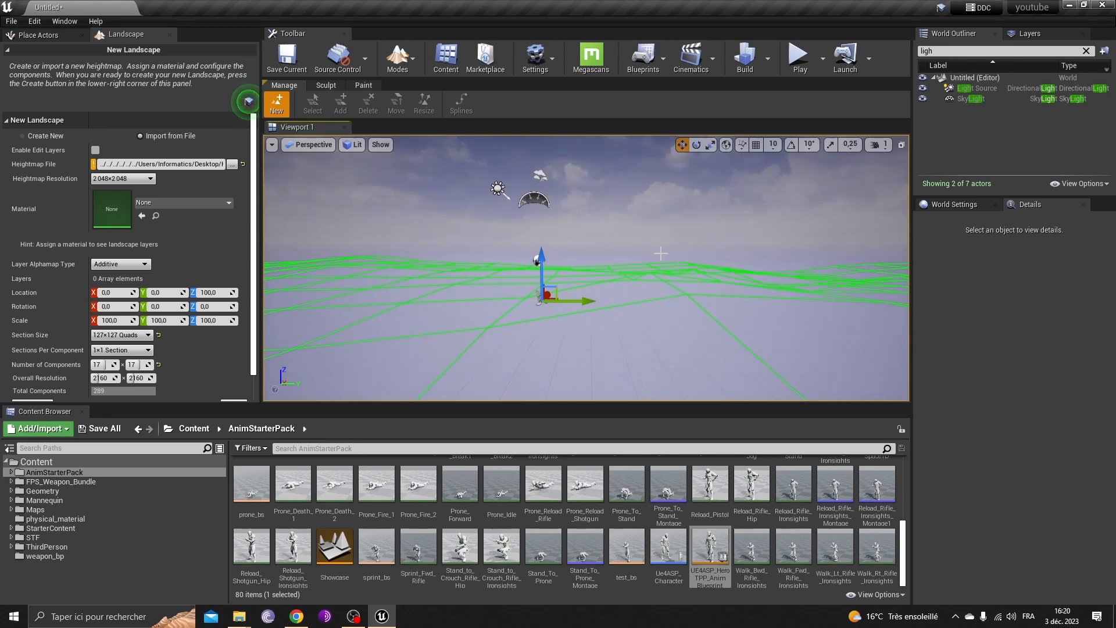
{"action": "right_click_drag", "start_coordinate": [660, 253], "coordinate": [651, 216]}
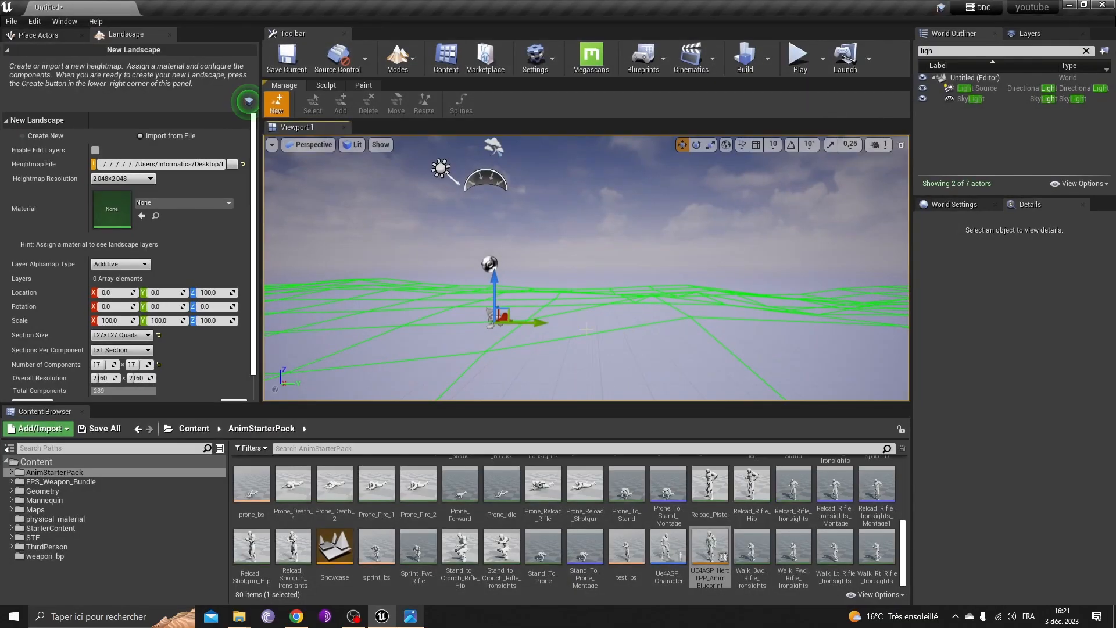
Step: Load the Height Map PNG from the Bureau folder as the new landscape's heightmap file
{"action": "left_click", "coordinate": [232, 164]}
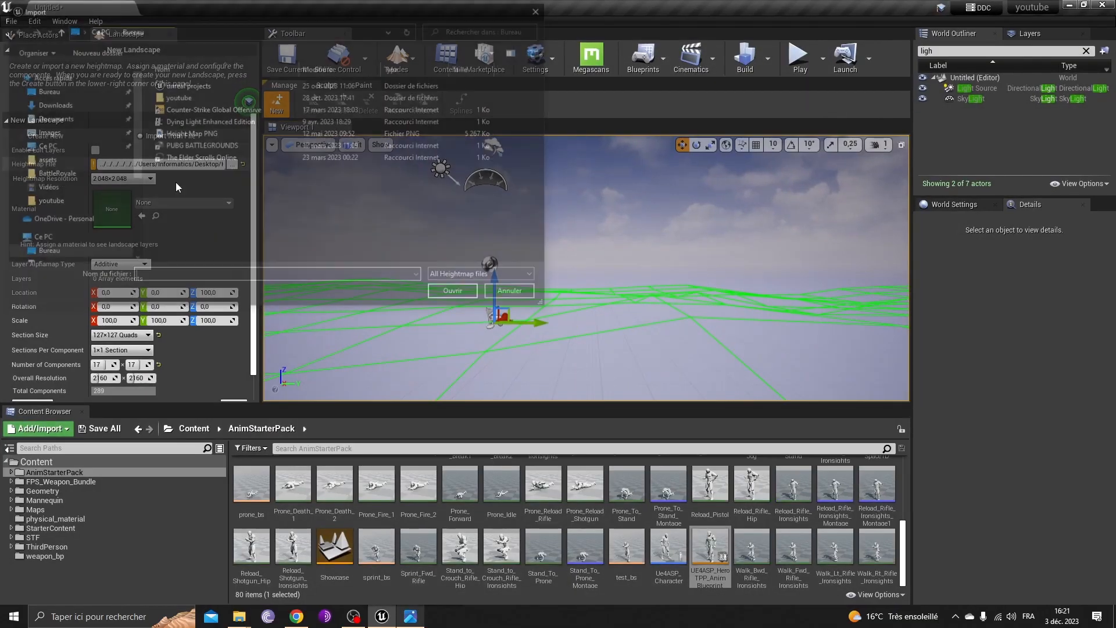
{"action": "left_click", "coordinate": [197, 134]}
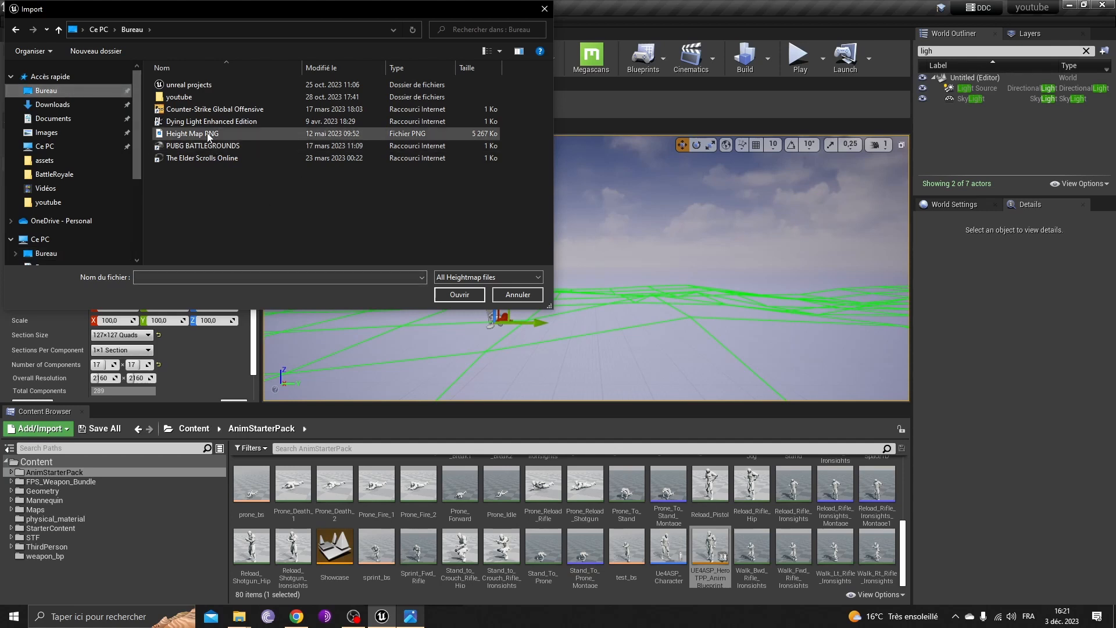
{"action": "left_click", "coordinate": [472, 298]}
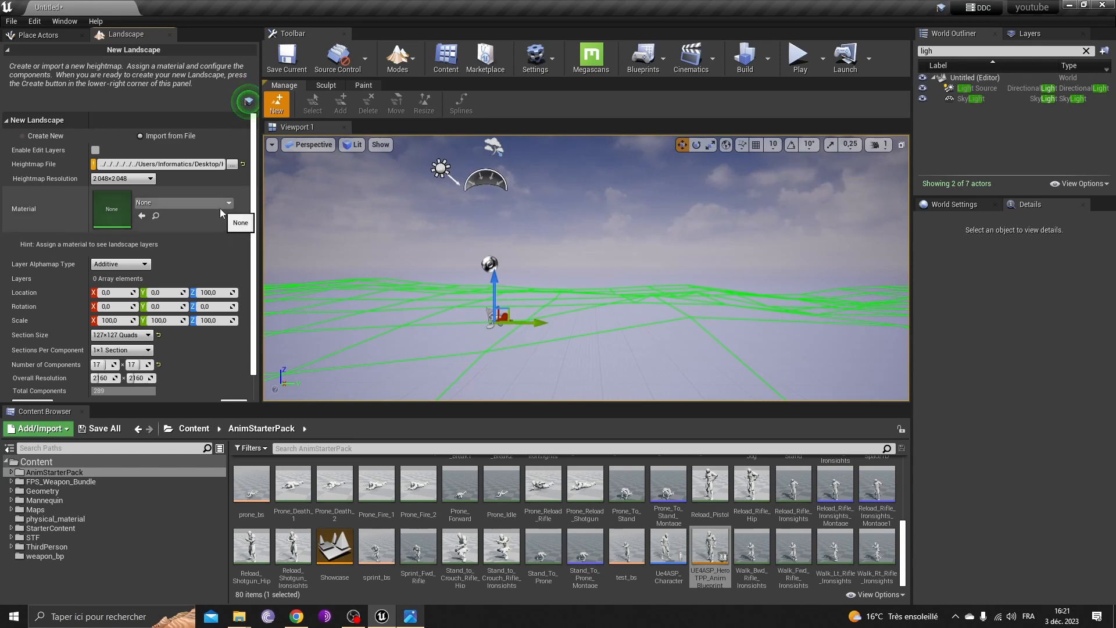
Step: Import the chosen heightmap with its current settings to generate the landscape
{"action": "scroll", "coordinate": [221, 212], "scroll_direction": "down", "scroll_amount": 1}
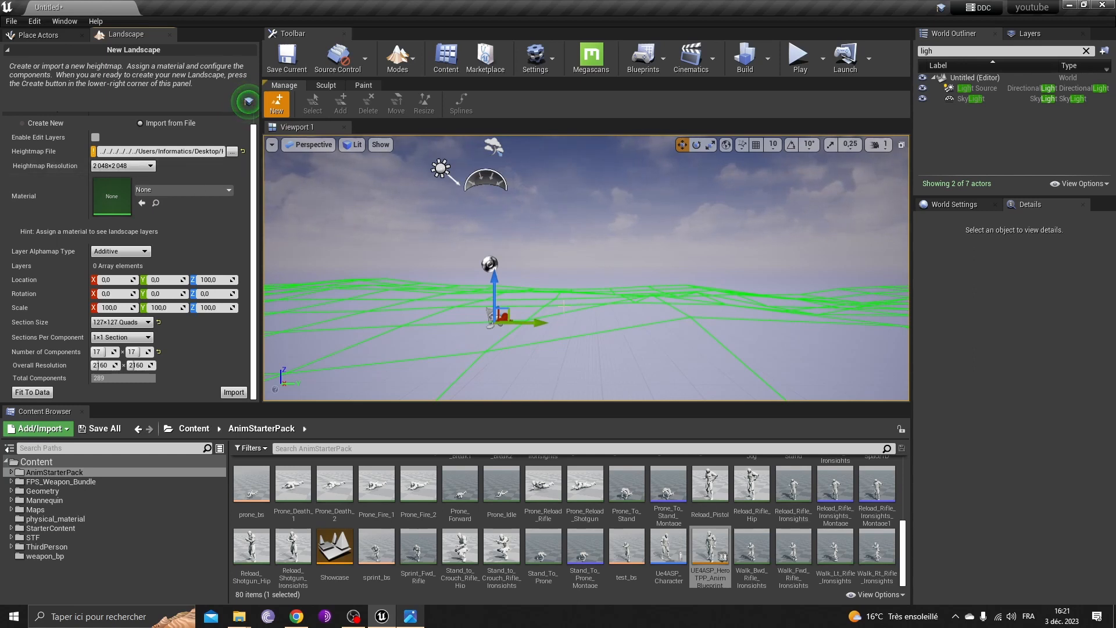
{"action": "mouse_move", "coordinate": [656, 246]}
{"action": "right_mouse_down"}
{"action": "mouse_move", "coordinate": [677, 285]}
{"action": "mouse_move", "coordinate": [559, 285]}
{"action": "mouse_move", "coordinate": [656, 246]}
{"action": "right_mouse_up"}
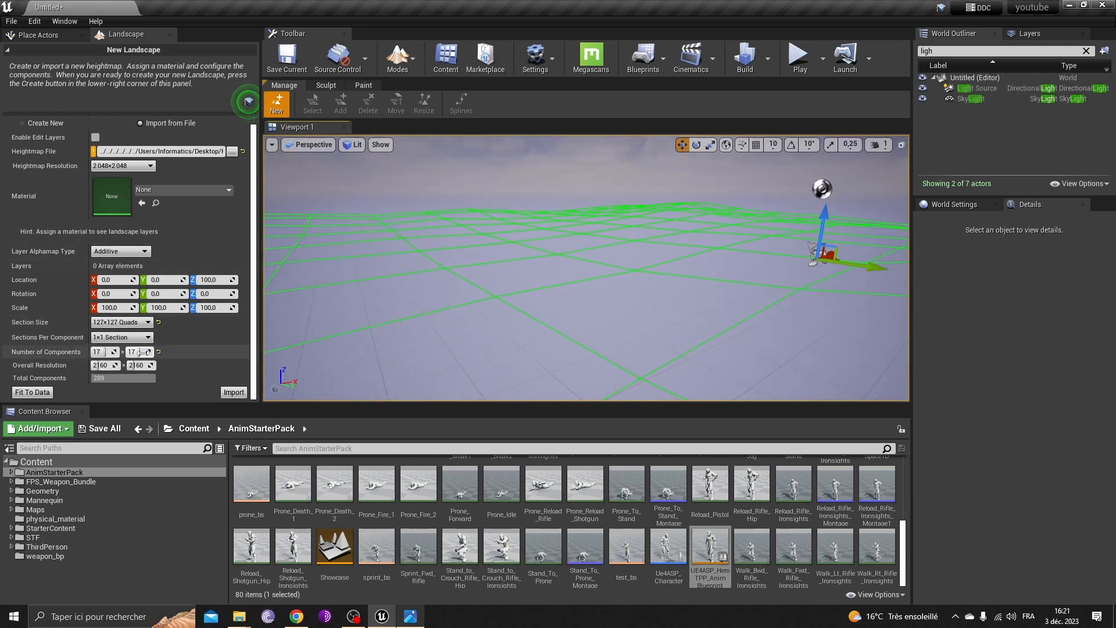
{"action": "right_click_drag", "start_coordinate": [465, 273], "coordinate": [519, 275]}
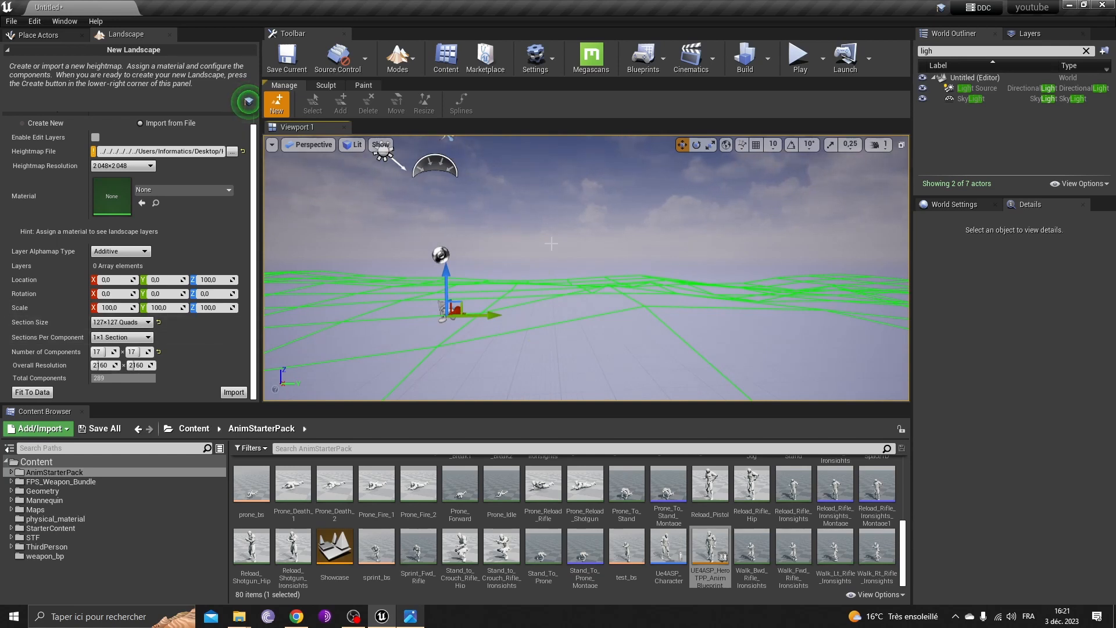
{"action": "right_click_drag", "start_coordinate": [551, 243], "coordinate": [442, 253]}
{"action": "right_click_drag", "start_coordinate": [584, 249], "coordinate": [675, 218]}
{"action": "scroll", "coordinate": [584, 248], "scroll_direction": "up", "scroll_amount": 6}
{"action": "key", "text": "s"}
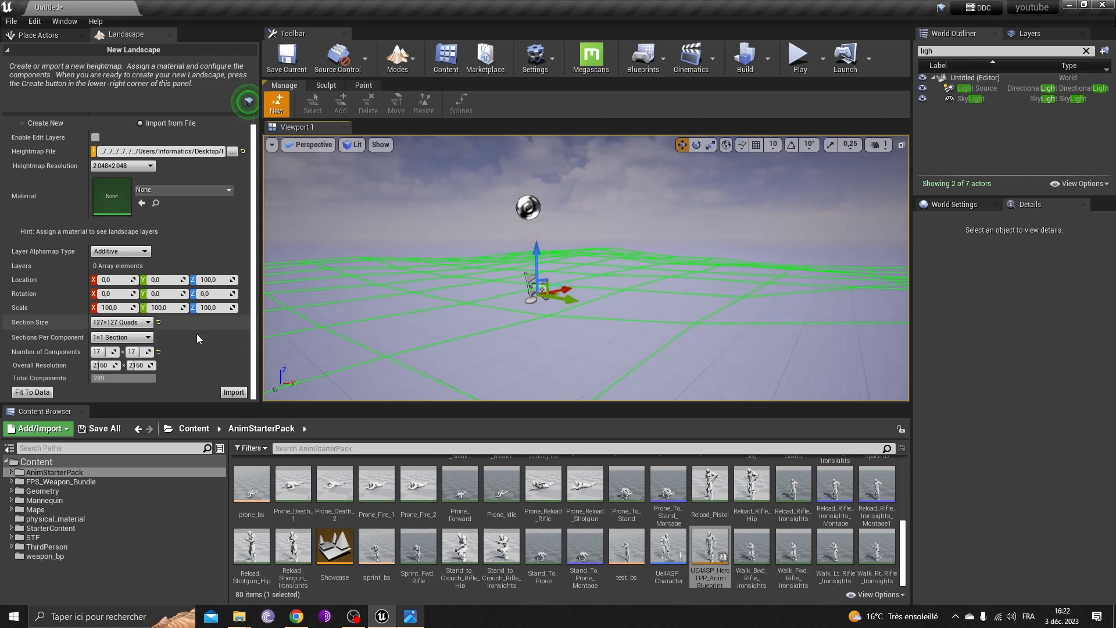
{"action": "left_click", "coordinate": [235, 393]}
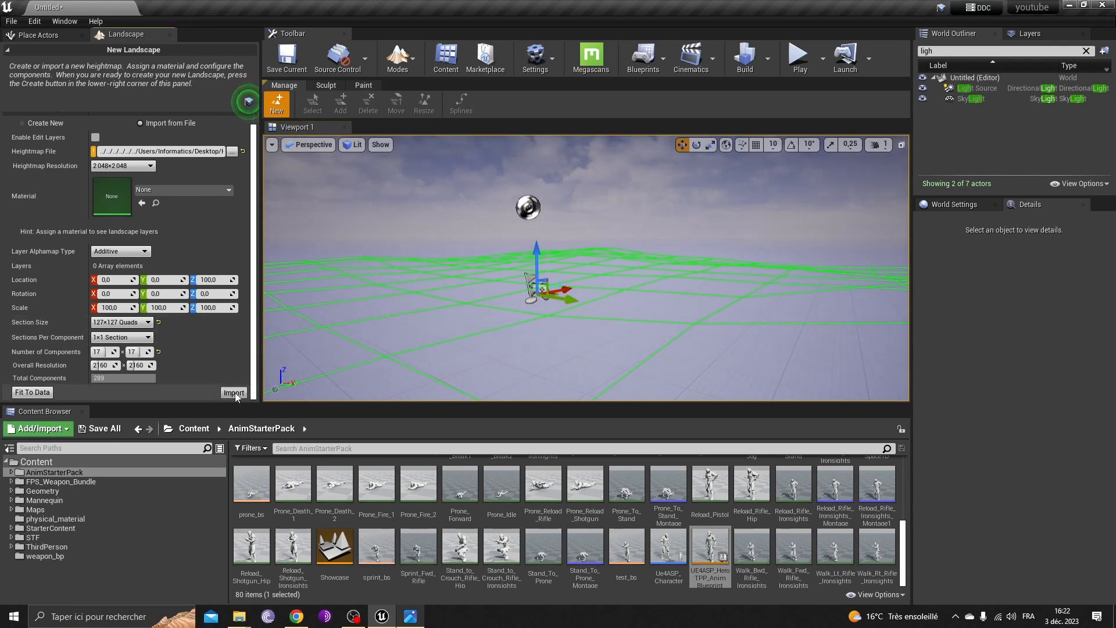
{"action": "right_click_drag", "start_coordinate": [657, 249], "coordinate": [800, 294]}
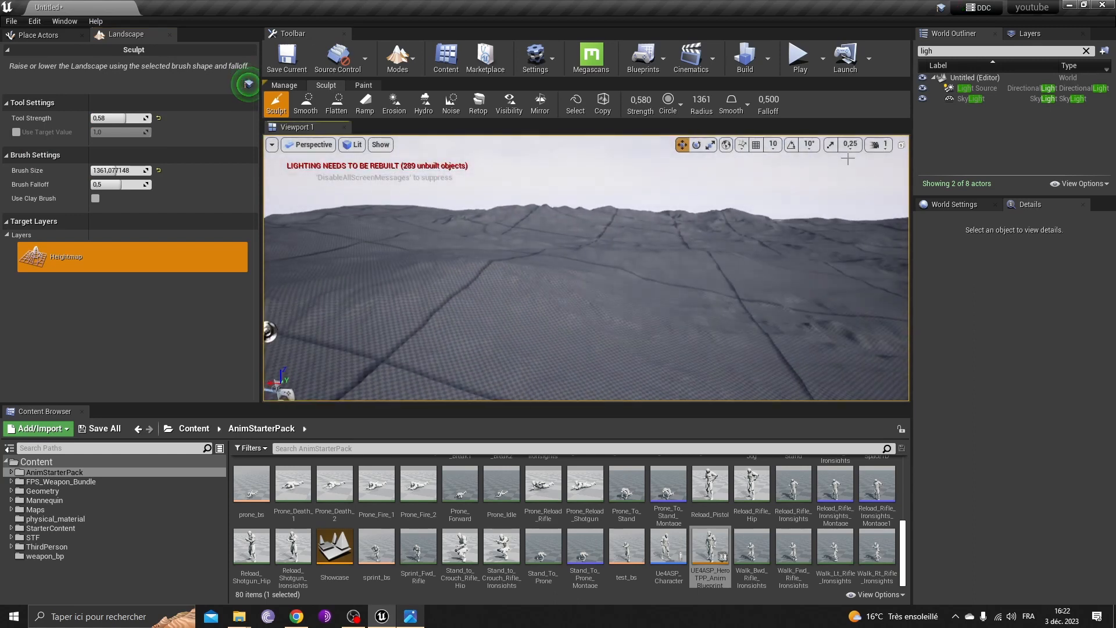
Step: Set the viewport camera speed to 3 and return the editor to Select mode
{"action": "left_click", "coordinate": [879, 145]}
{"action": "left_click", "coordinate": [899, 173]}
{"action": "key", "text": "s"}
{"action": "mouse_move", "coordinate": [701, 291]}
{"action": "right_mouse_down"}
{"action": "mouse_move", "coordinate": [703, 311]}
{"action": "mouse_move", "coordinate": [738, 343]}
{"action": "mouse_move", "coordinate": [843, 309]}
{"action": "mouse_move", "coordinate": [965, 305]}
{"action": "mouse_move", "coordinate": [875, 305]}
{"action": "mouse_move", "coordinate": [875, 290]}
{"action": "mouse_move", "coordinate": [875, 317]}
{"action": "mouse_move", "coordinate": [823, 314]}
{"action": "mouse_move", "coordinate": [901, 320]}
{"action": "mouse_move", "coordinate": [829, 323]}
{"action": "right_mouse_up"}
{"action": "key", "text": "w"}
{"action": "key", "text": "w"}
{"action": "key", "text": "w"}
{"action": "mouse_move", "coordinate": [576, 319]}
{"action": "right_mouse_down"}
{"action": "mouse_move", "coordinate": [575, 337]}
{"action": "mouse_move", "coordinate": [576, 305]}
{"action": "mouse_move", "coordinate": [544, 297]}
{"action": "mouse_move", "coordinate": [354, 309]}
{"action": "mouse_move", "coordinate": [265, 279]}
{"action": "mouse_move", "coordinate": [516, 248]}
{"action": "right_mouse_up"}
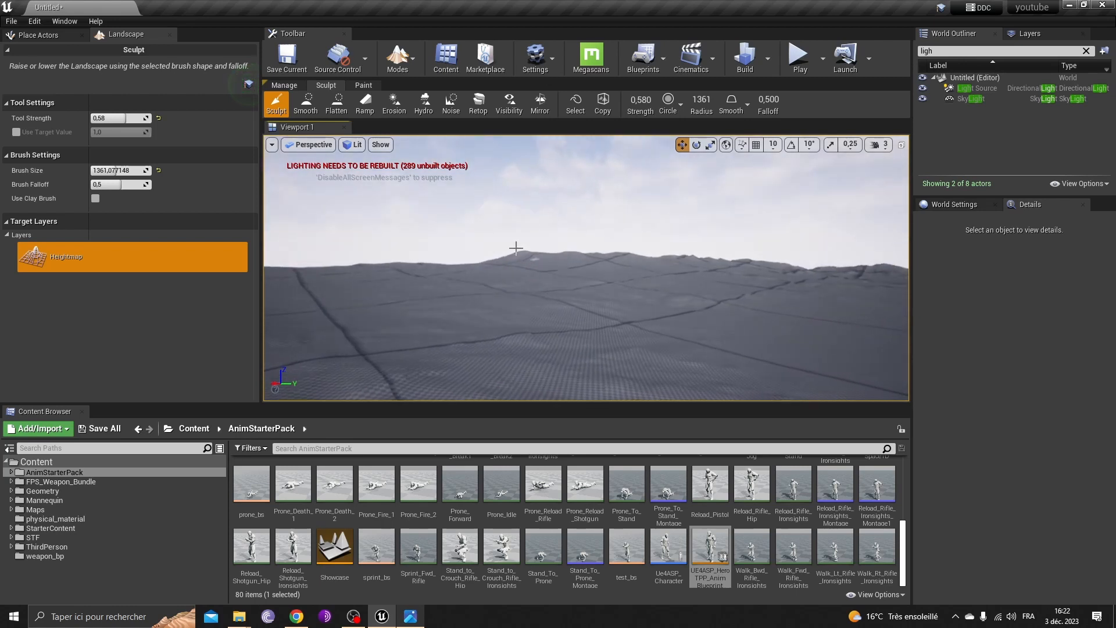
{"action": "left_click", "coordinate": [398, 58]}
{"action": "left_click", "coordinate": [413, 91]}
Step: Switch to Chrome and look through the downloadable landscape height maps on the motionforgepictures.com page
{"action": "left_click", "coordinate": [300, 615]}
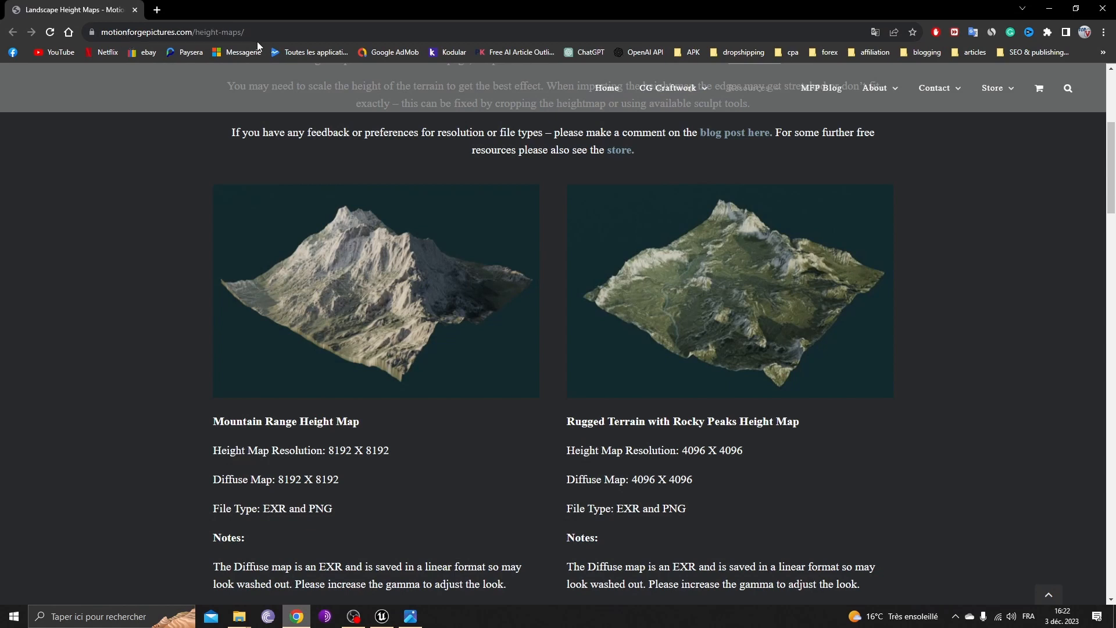
{"action": "scroll", "coordinate": [635, 301], "scroll_direction": "down", "scroll_amount": 4}
{"action": "scroll", "coordinate": [628, 217], "scroll_direction": "up", "scroll_amount": 3}
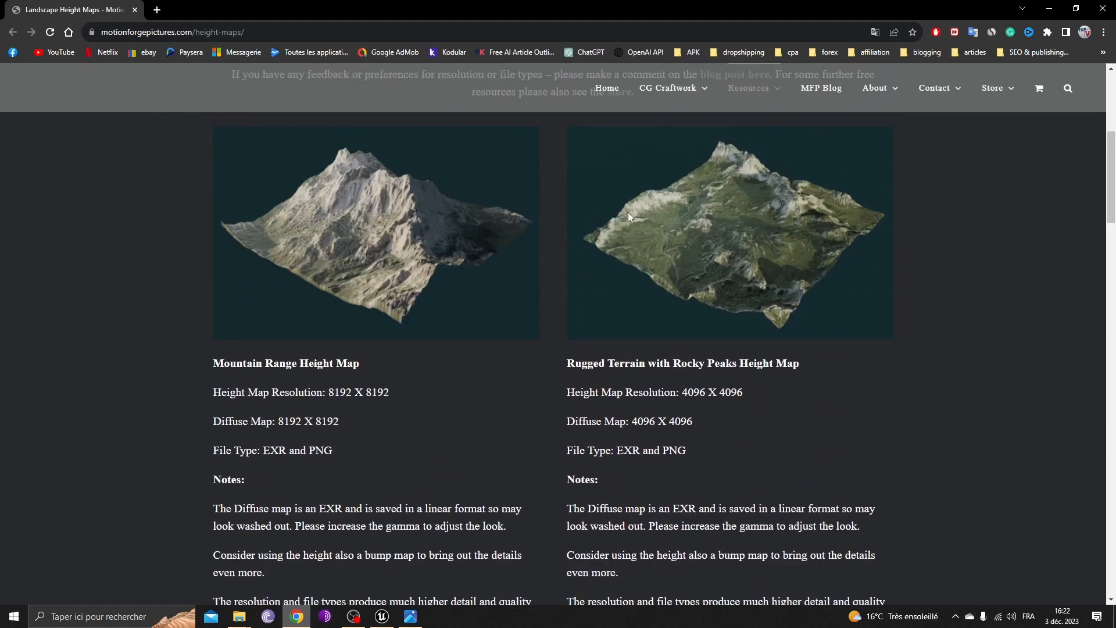
{"action": "scroll", "coordinate": [610, 289], "scroll_direction": "down", "scroll_amount": 3}
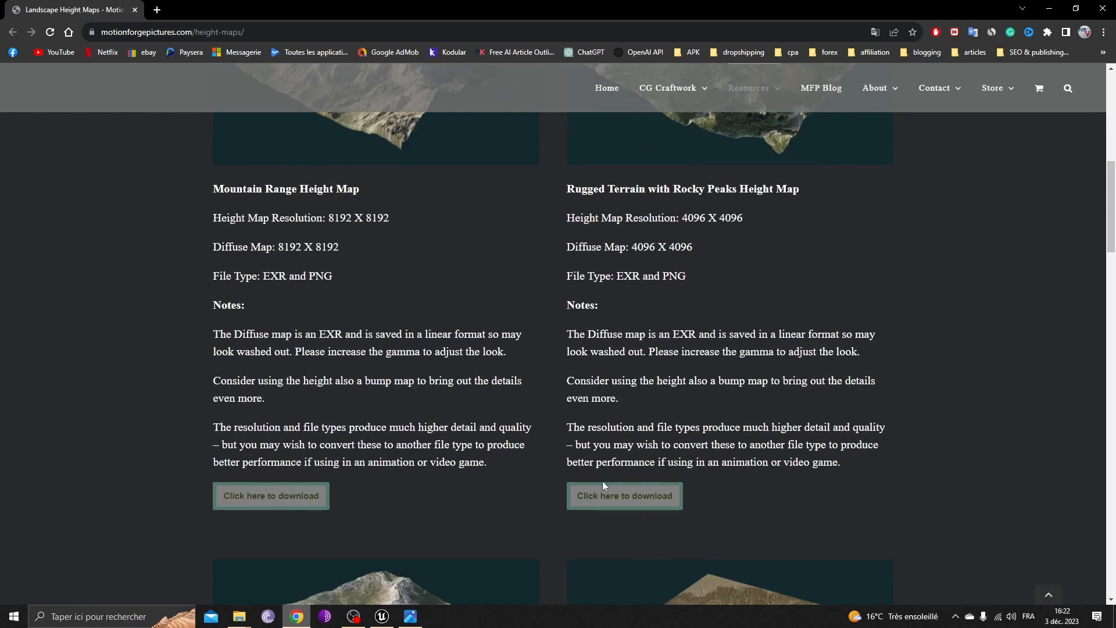
{"action": "scroll", "coordinate": [930, 361], "scroll_direction": "down", "scroll_amount": 9}
{"action": "scroll", "coordinate": [986, 347], "scroll_direction": "down", "scroll_amount": 5}
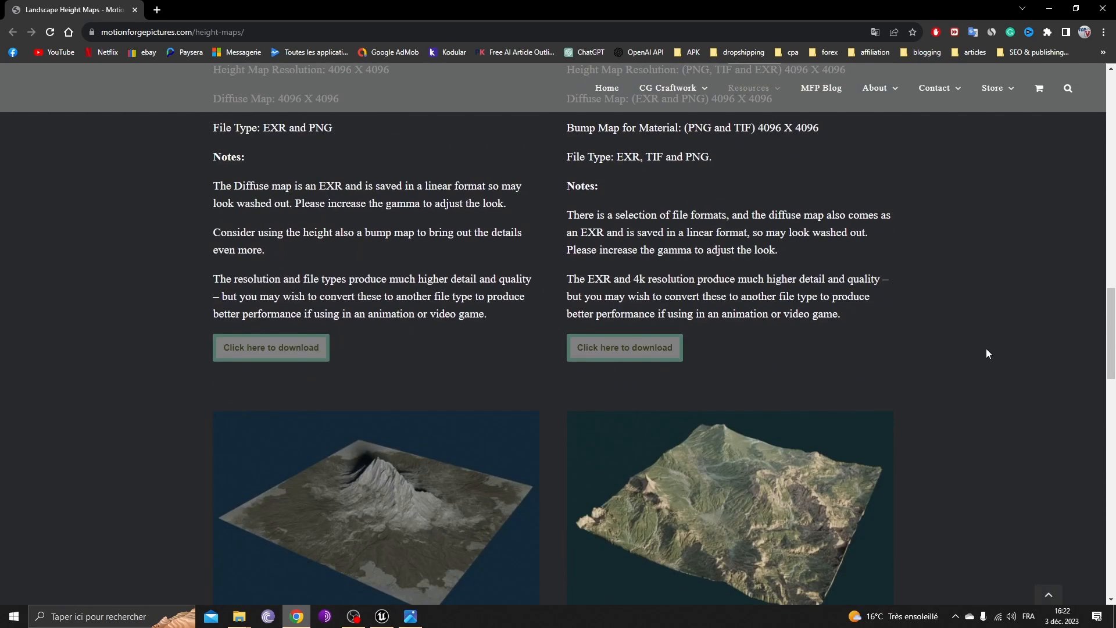
{"action": "scroll", "coordinate": [986, 353], "scroll_direction": "down", "scroll_amount": 13}
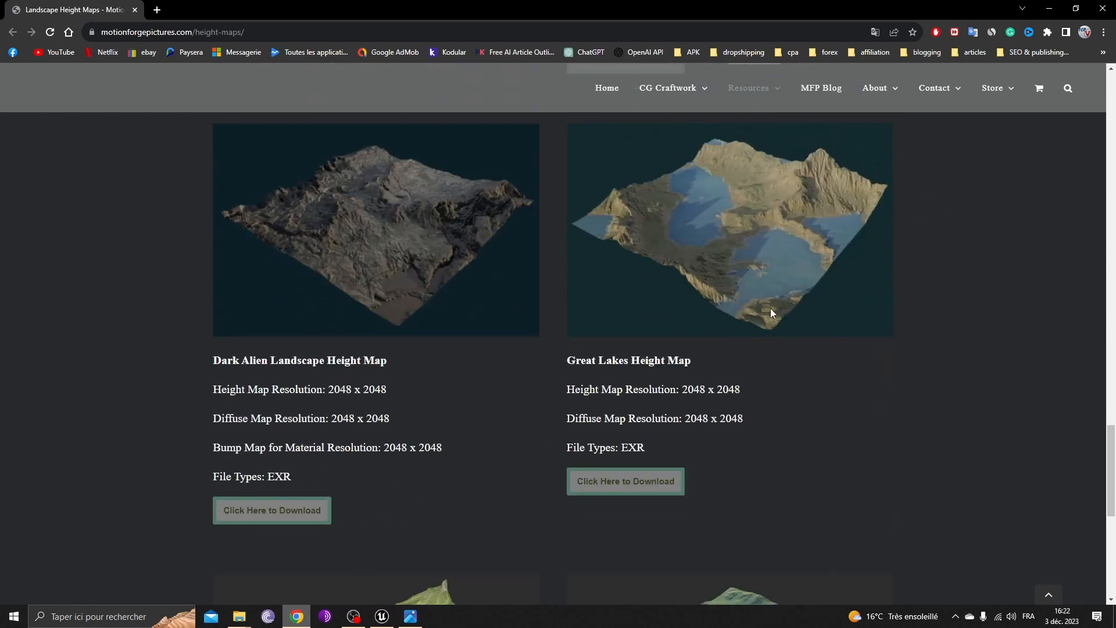
{"action": "scroll", "coordinate": [770, 311], "scroll_direction": "down", "scroll_amount": 5}
{"action": "scroll", "coordinate": [773, 311], "scroll_direction": "up", "scroll_amount": 6}
{"action": "scroll", "coordinate": [852, 327], "scroll_direction": "up", "scroll_amount": 20}
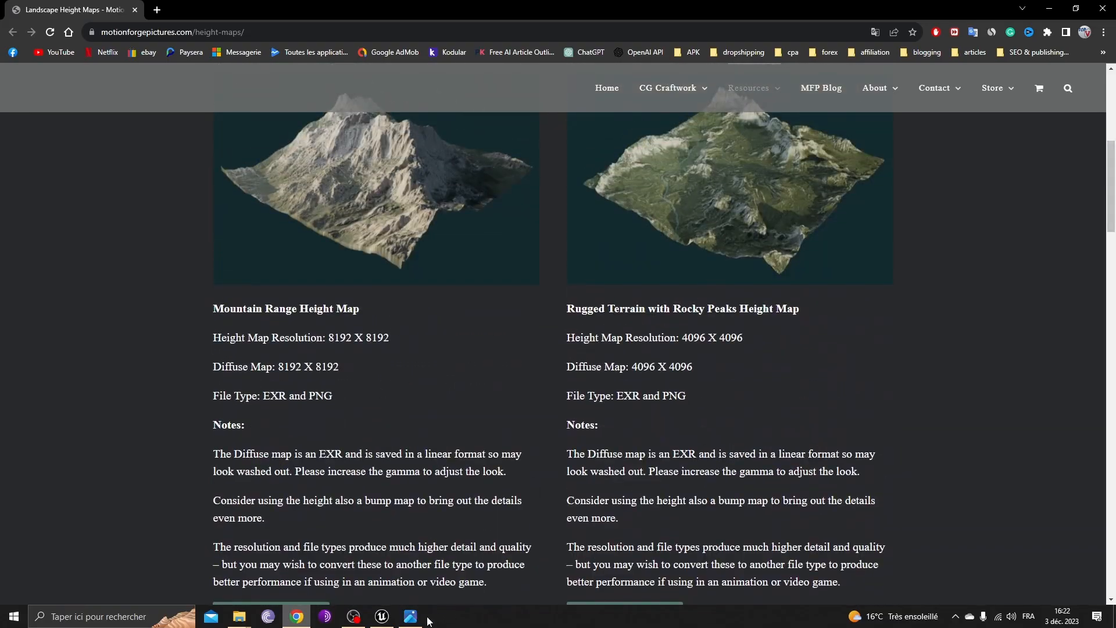
Step: Switch back to Unreal Editor and open the material folder inside Content/Maps
{"action": "left_click", "coordinate": [382, 617]}
{"action": "right_click_drag", "start_coordinate": [646, 236], "coordinate": [675, 268]}
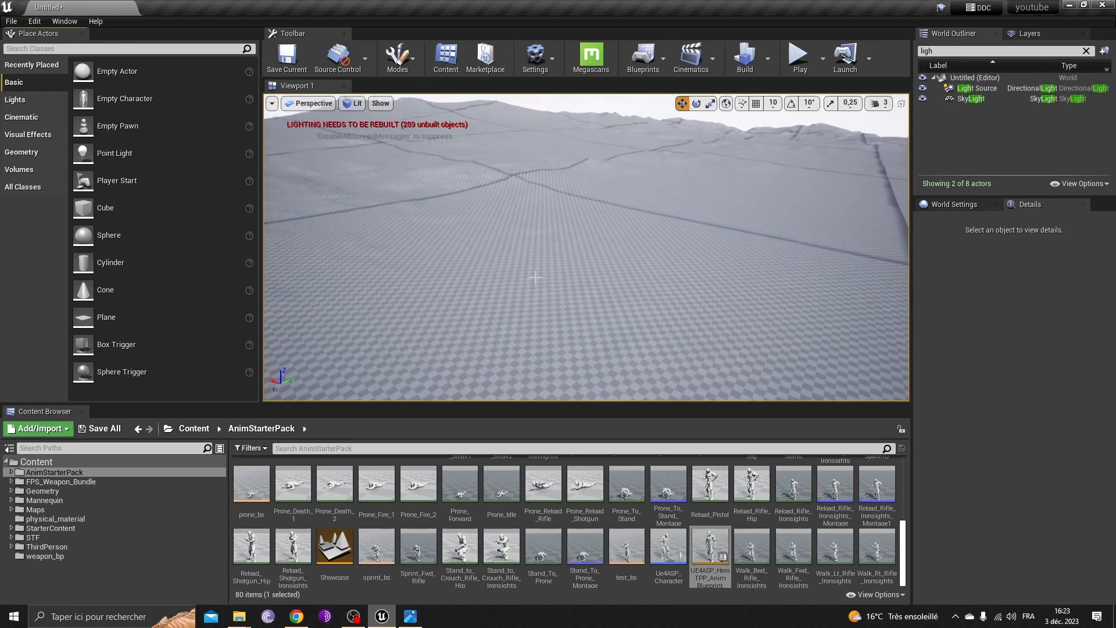
{"action": "right_click_drag", "start_coordinate": [535, 277], "coordinate": [643, 267]}
{"action": "right_click_drag", "start_coordinate": [572, 275], "coordinate": [396, 222]}
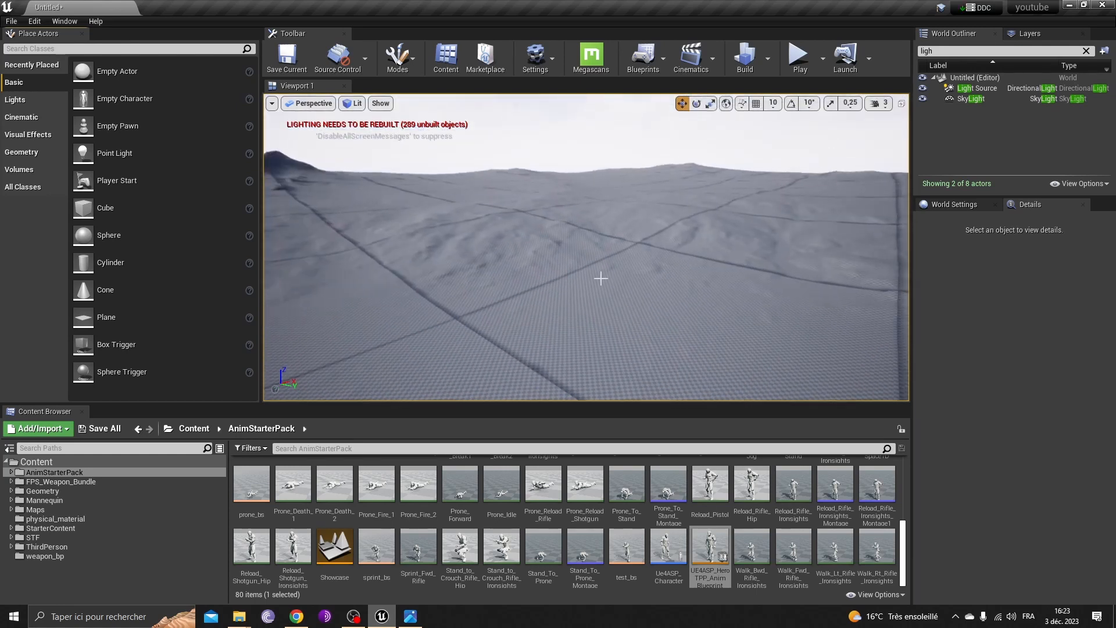
{"action": "right_click_drag", "start_coordinate": [601, 278], "coordinate": [767, 274]}
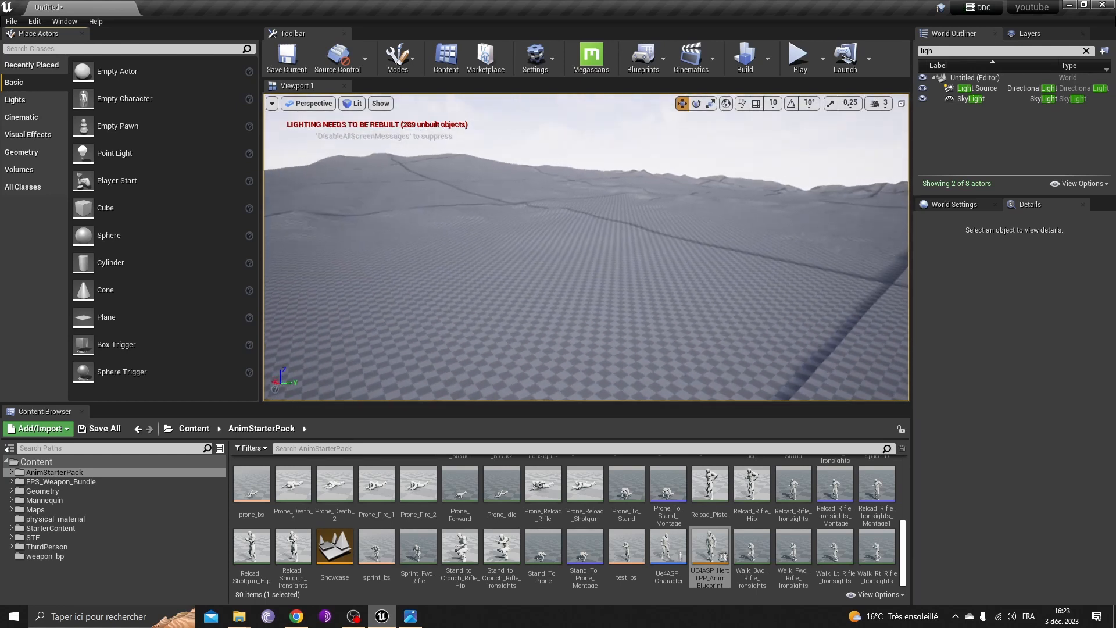
{"action": "mouse_move", "coordinate": [594, 285]}
{"action": "right_mouse_down"}
{"action": "mouse_move", "coordinate": [529, 289]}
{"action": "mouse_move", "coordinate": [594, 285]}
{"action": "right_mouse_up"}
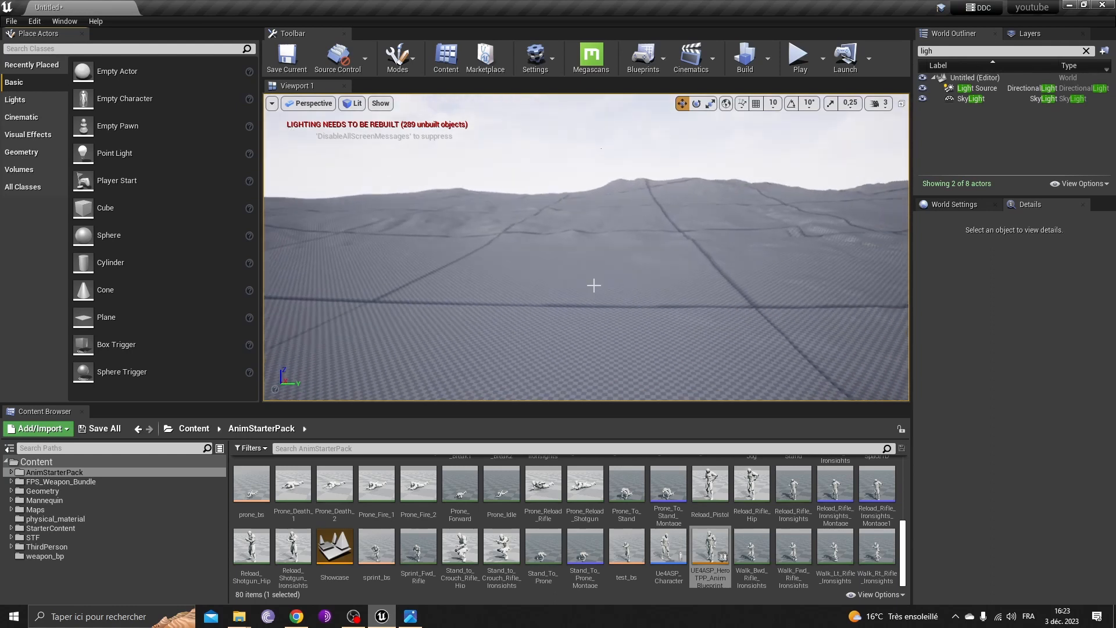
{"action": "left_click", "coordinate": [193, 428]}
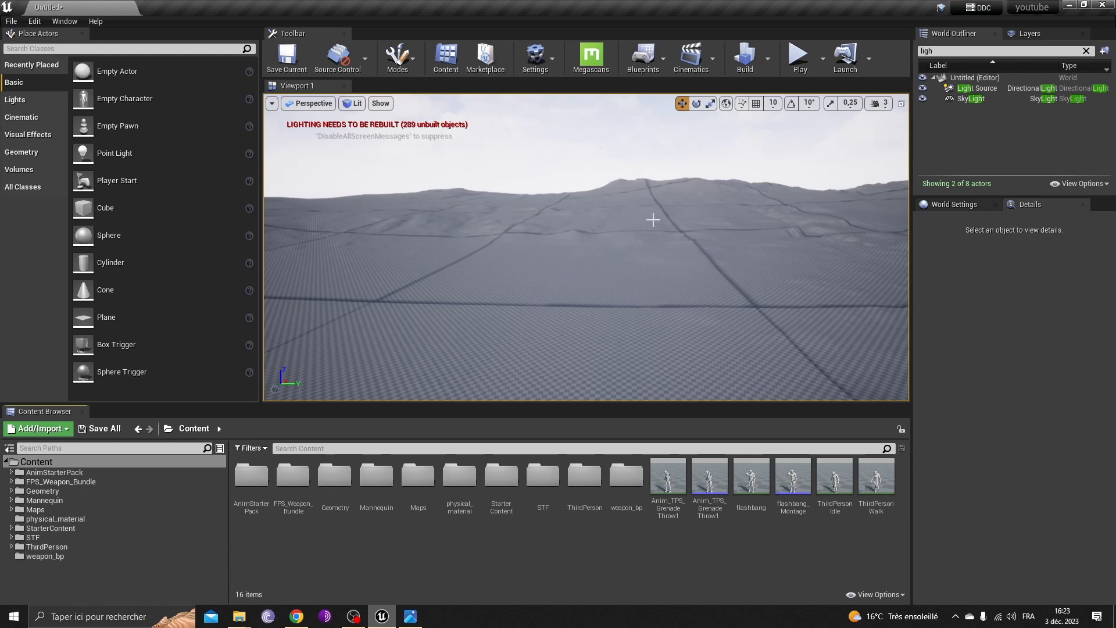
{"action": "right_click_drag", "start_coordinate": [654, 219], "coordinate": [622, 232]}
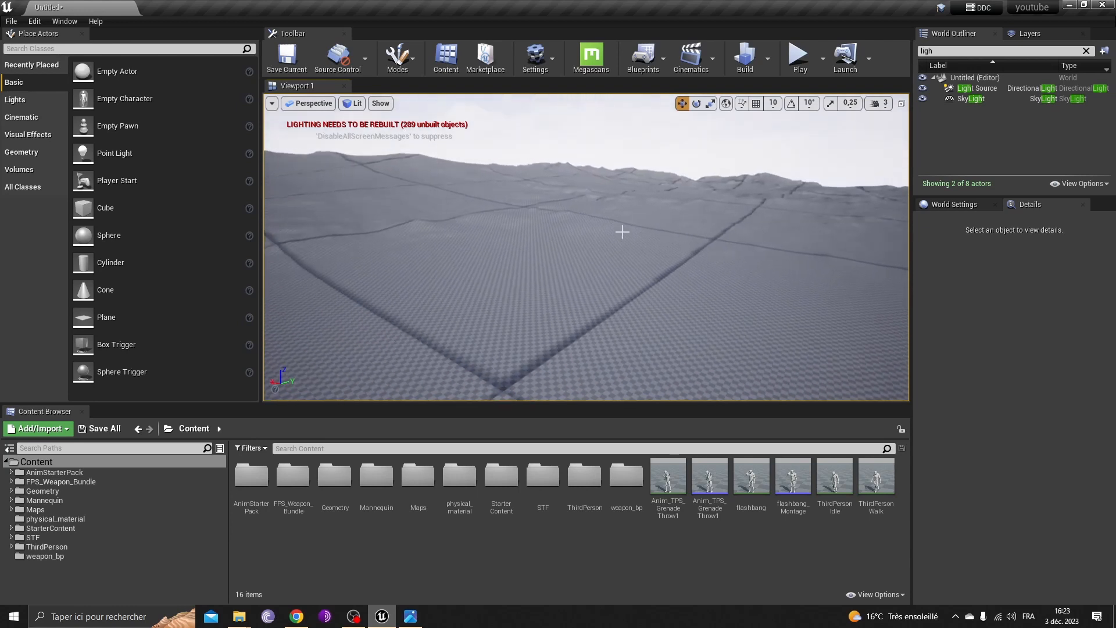
{"action": "double_click", "coordinate": [427, 504]}
{"action": "double_click", "coordinate": [251, 477]}
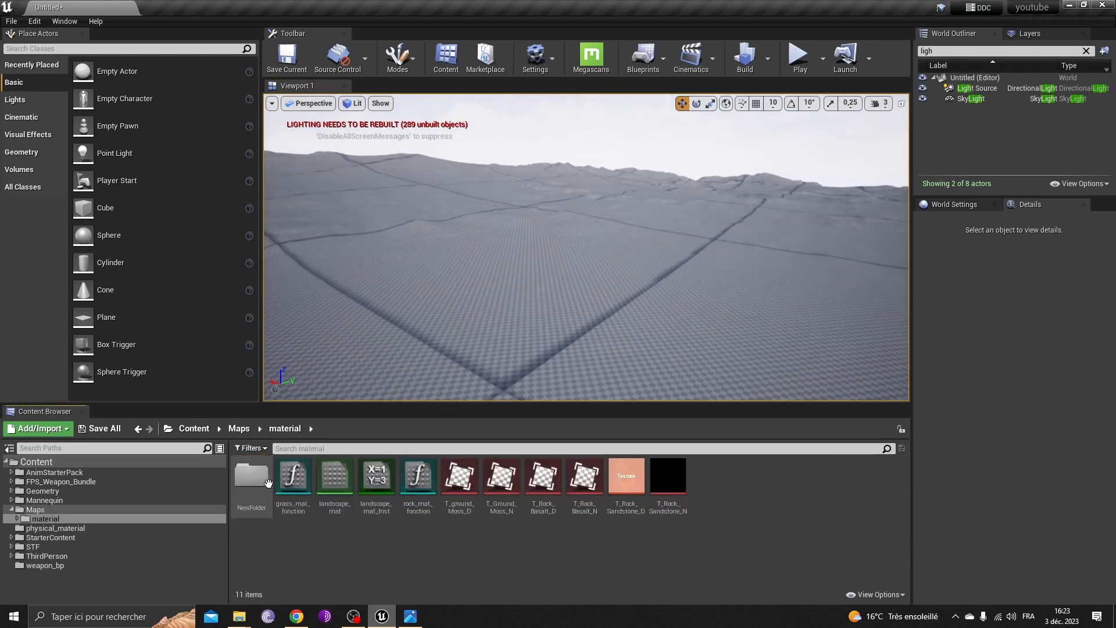
Step: Create a new material with the default name in the material folder and open it to view its empty graph
{"action": "right_click", "coordinate": [747, 508]}
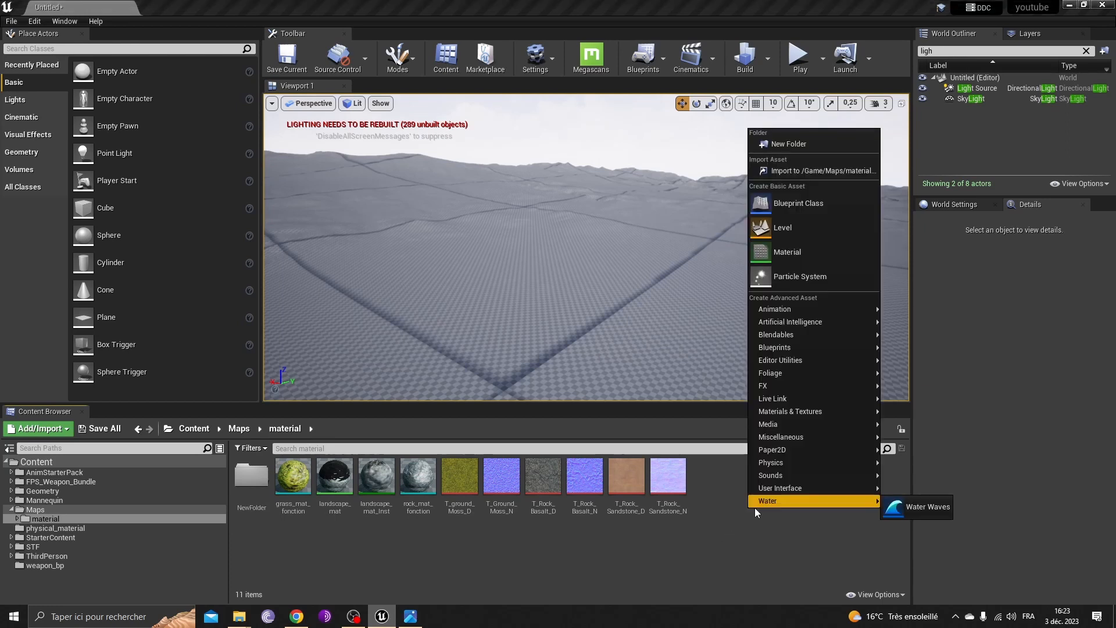
{"action": "left_click", "coordinate": [731, 511]}
{"action": "right_click", "coordinate": [731, 510]}
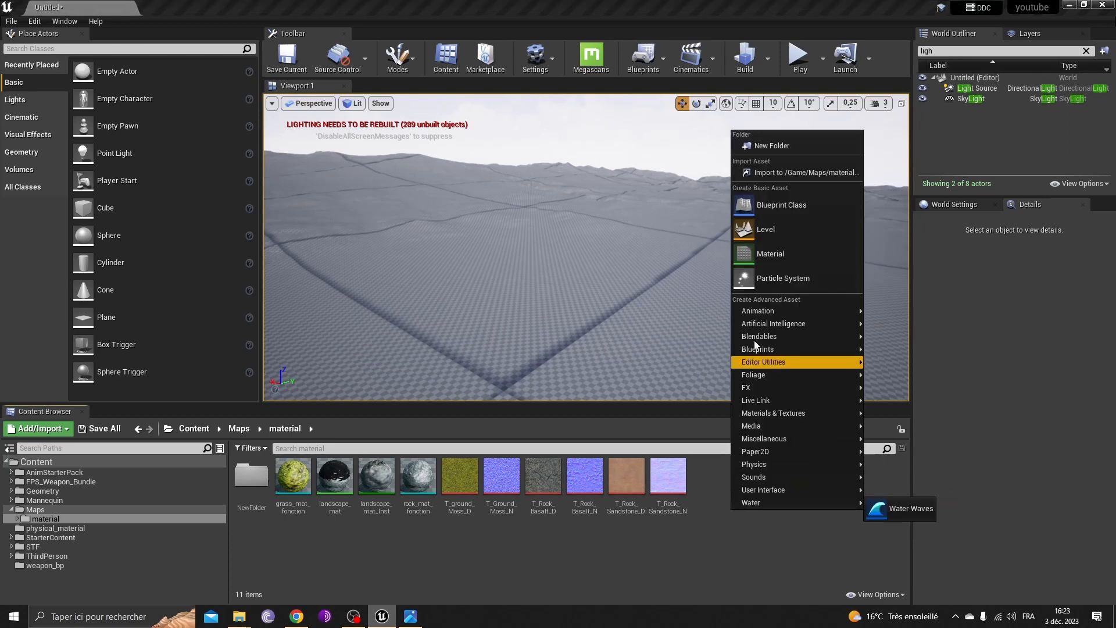
{"action": "left_click", "coordinate": [776, 259]}
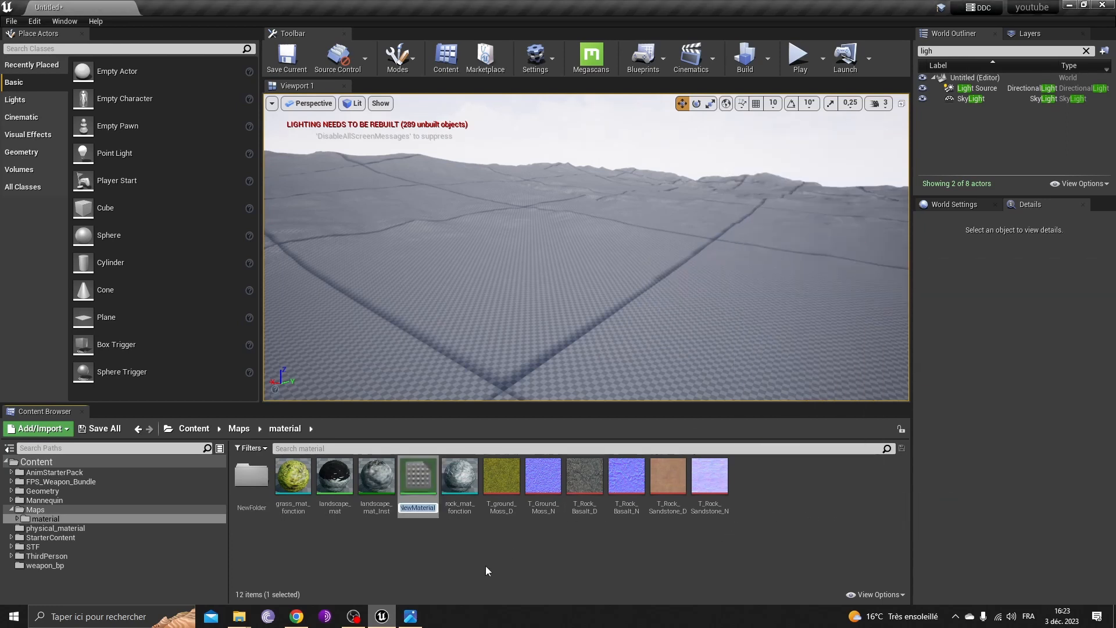
{"action": "double_click", "coordinate": [427, 483]}
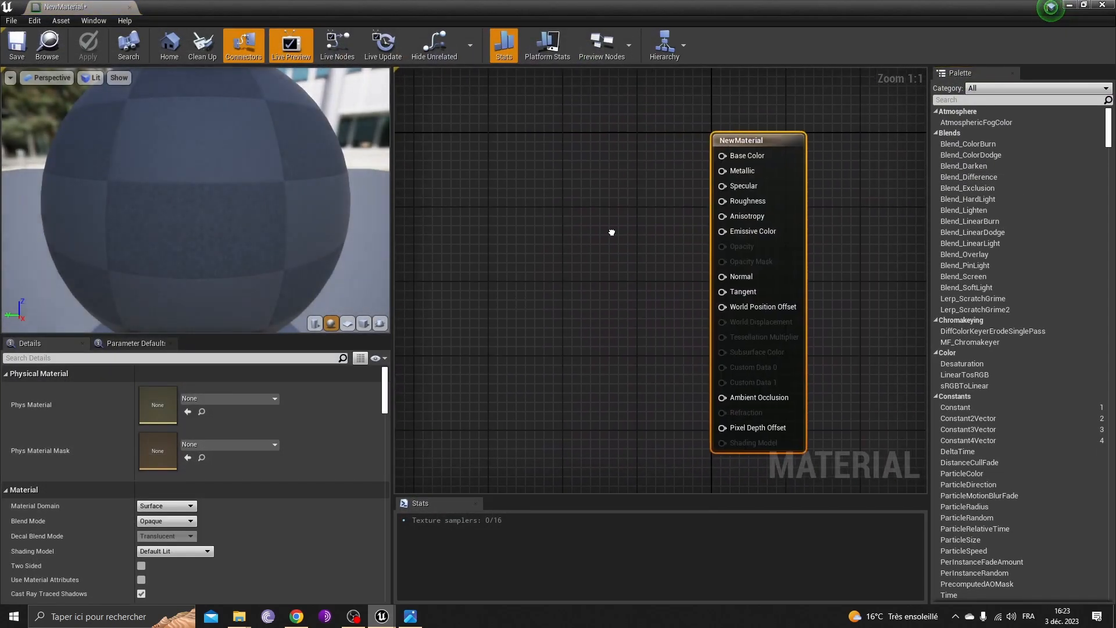
{"action": "scroll", "coordinate": [751, 188], "scroll_direction": "down", "scroll_amount": 11}
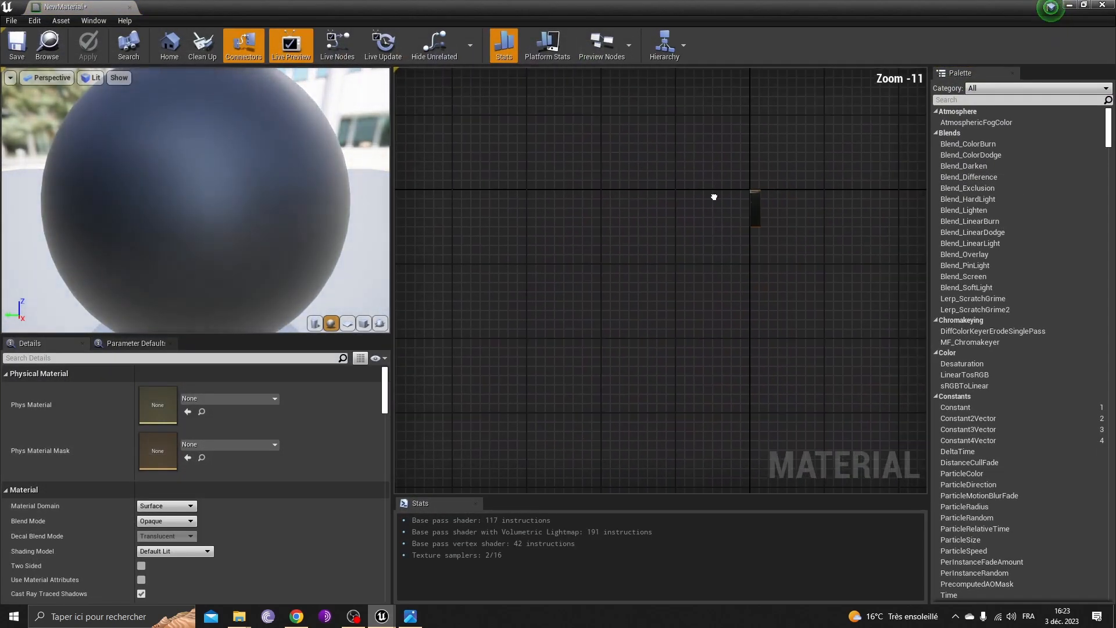
{"action": "scroll", "coordinate": [714, 262], "scroll_direction": "up", "scroll_amount": 11}
{"action": "right_click_drag", "start_coordinate": [710, 263], "coordinate": [514, 262]}
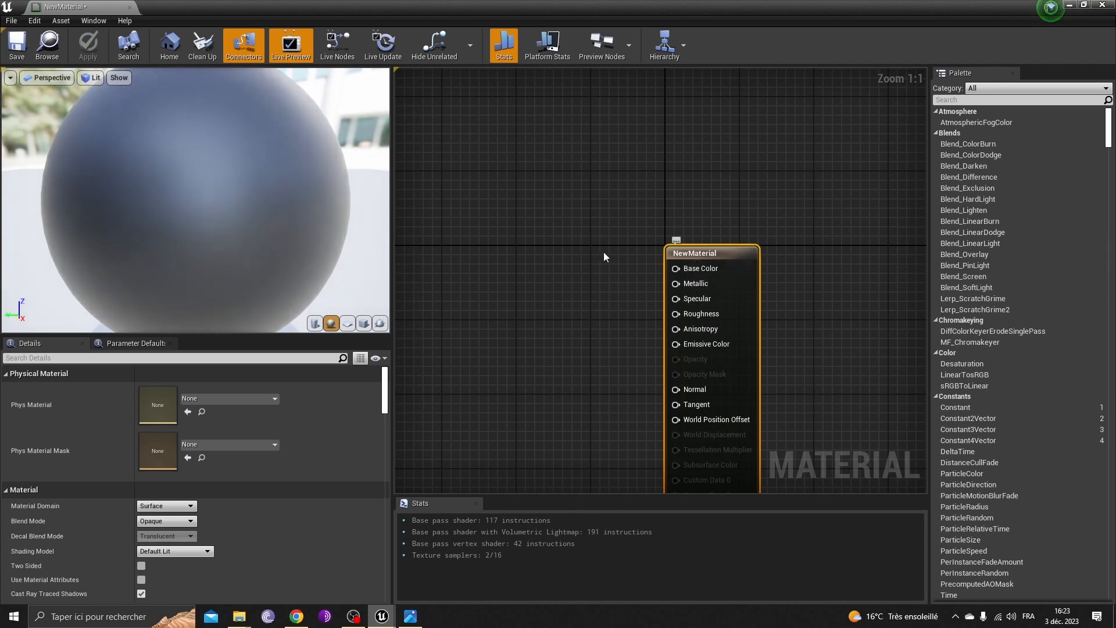
{"action": "right_click_drag", "start_coordinate": [585, 285], "coordinate": [670, 221]}
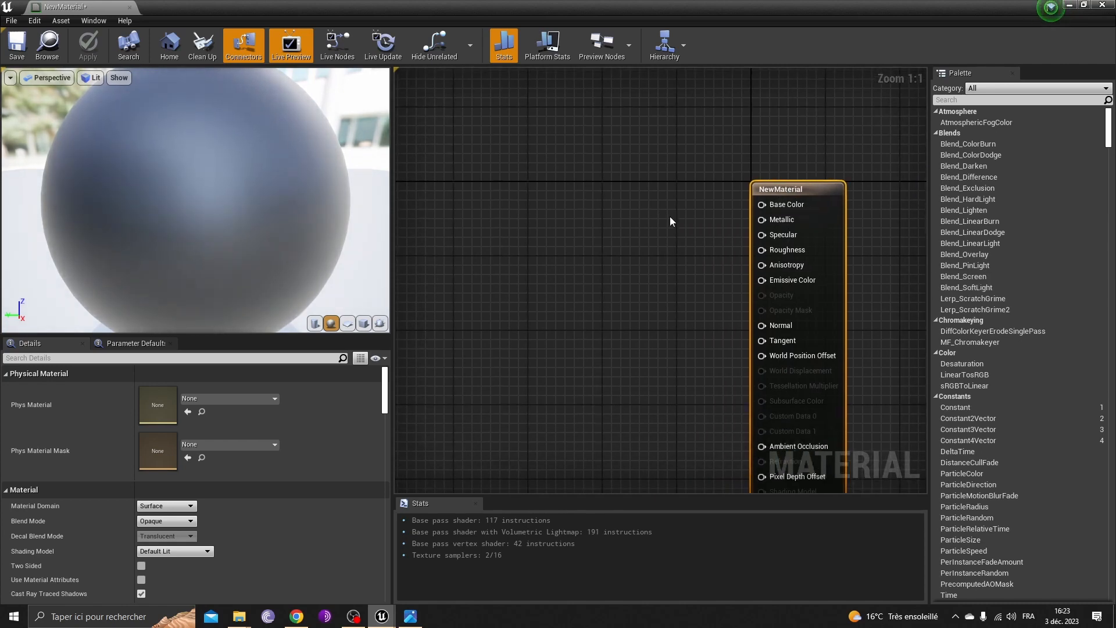
{"action": "left_click", "coordinate": [1074, 5]}
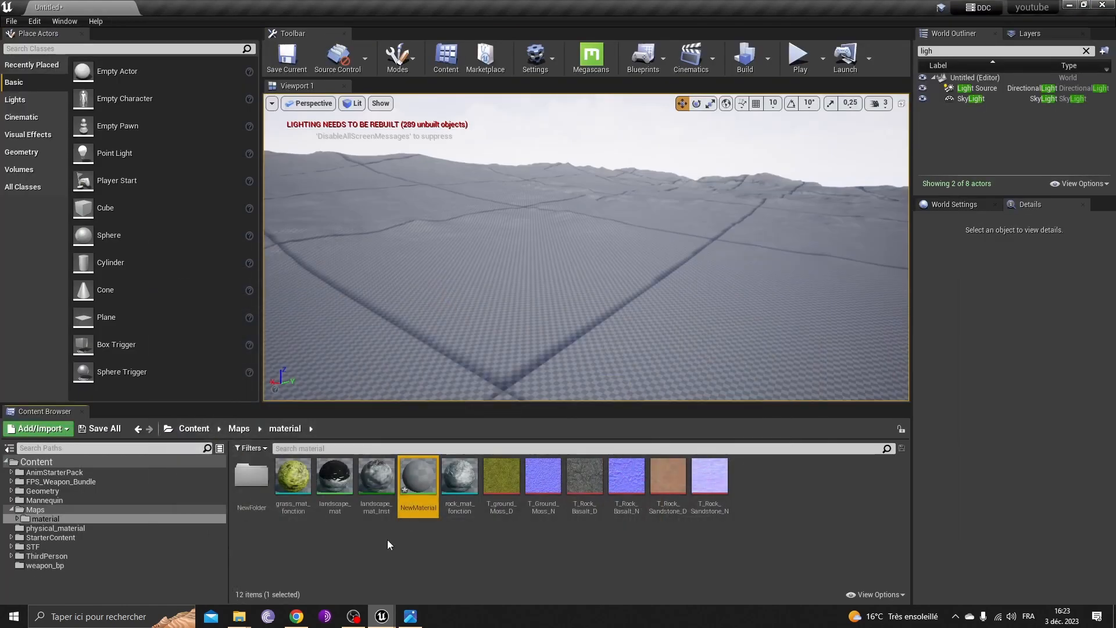
Step: Open the landscape_mat material and examine how its nodes feed the base color, roughness and normal inputs
{"action": "double_click", "coordinate": [335, 477]}
{"action": "scroll", "coordinate": [561, 351], "scroll_direction": "up", "scroll_amount": 4}
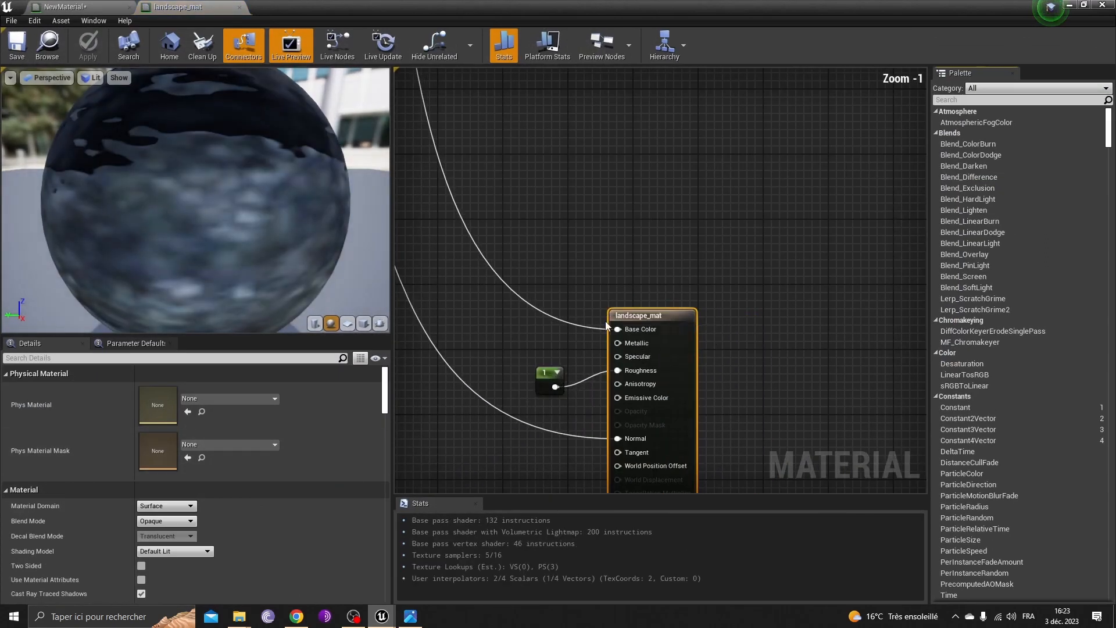
{"action": "left_click", "coordinate": [532, 366]}
{"action": "right_click_drag", "start_coordinate": [585, 263], "coordinate": [719, 323]}
{"action": "scroll", "coordinate": [711, 349], "scroll_direction": "down", "scroll_amount": 10}
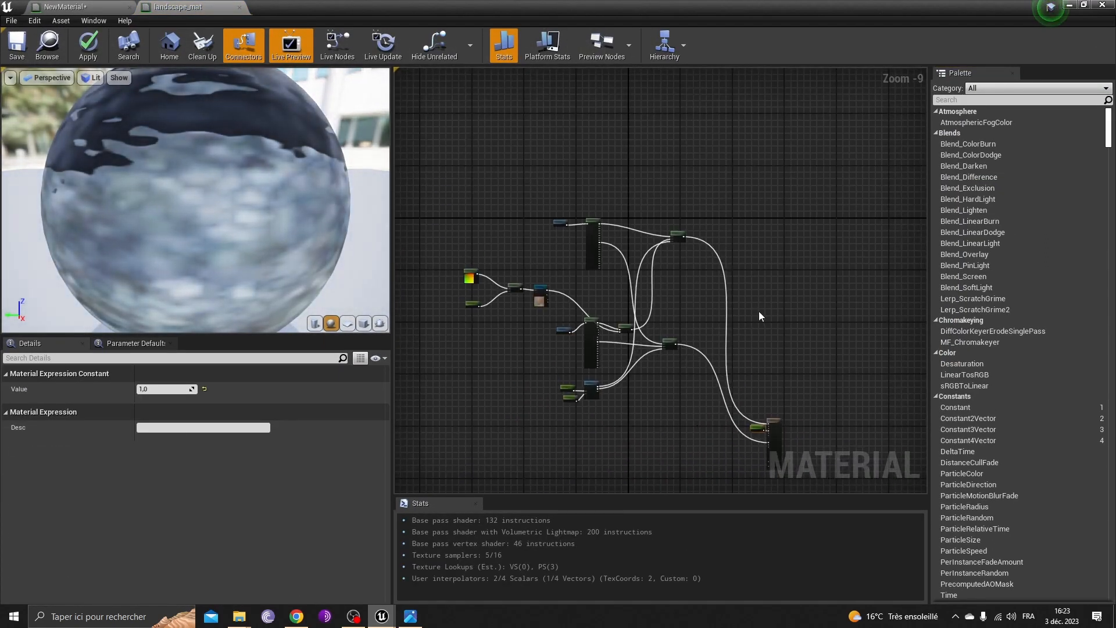
{"action": "right_click_drag", "start_coordinate": [760, 313], "coordinate": [618, 265]}
{"action": "left_click", "coordinate": [630, 372]}
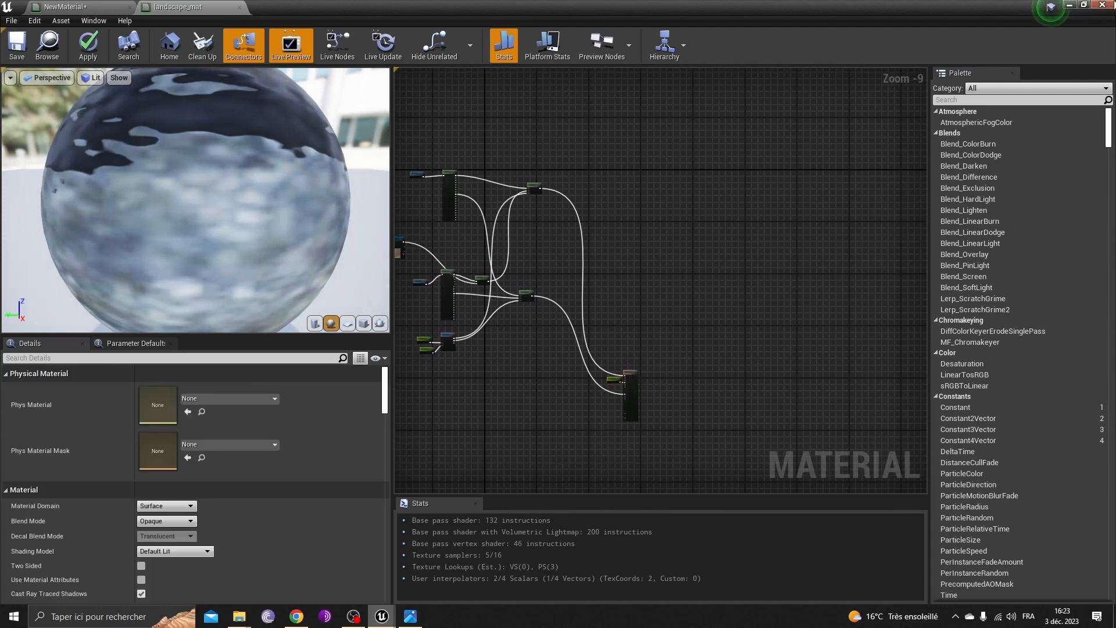
{"action": "left_click", "coordinate": [1070, 4]}
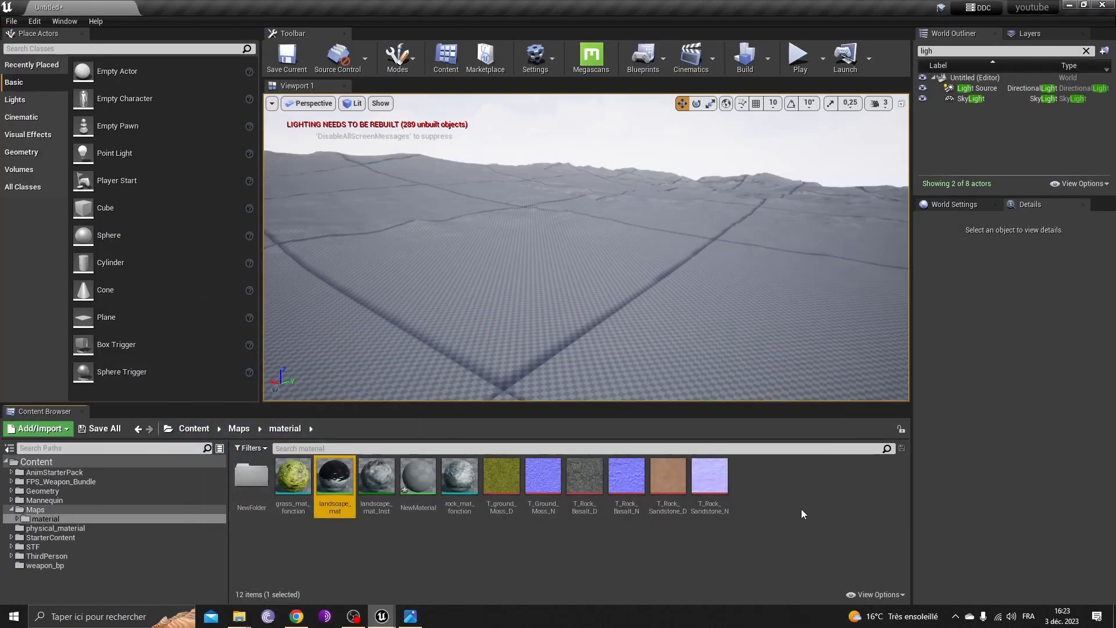
Step: Create a Material Function with the default name in the material folder and open it
{"action": "left_click", "coordinate": [782, 494]}
{"action": "right_click", "coordinate": [775, 501]}
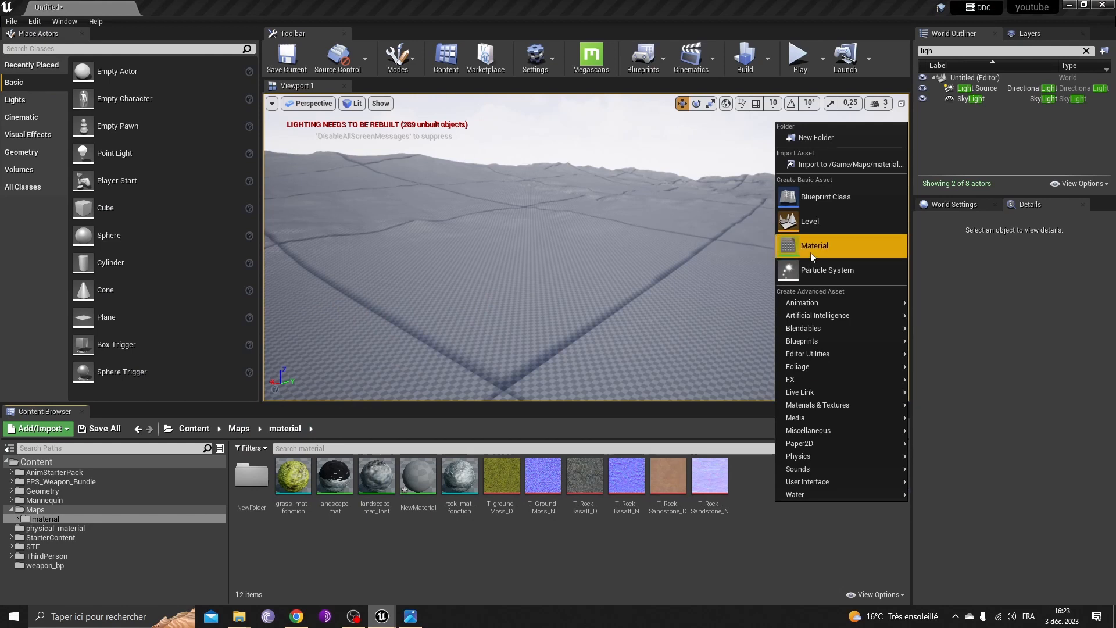
{"action": "mouse_move", "coordinate": [816, 386]}
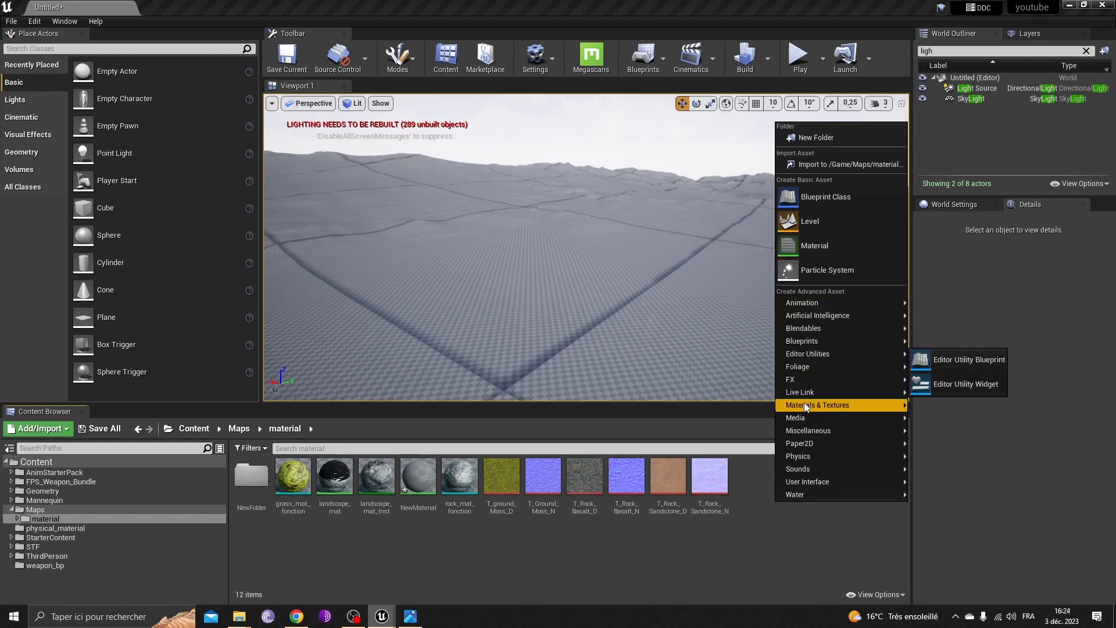
{"action": "mouse_move", "coordinate": [817, 407]}
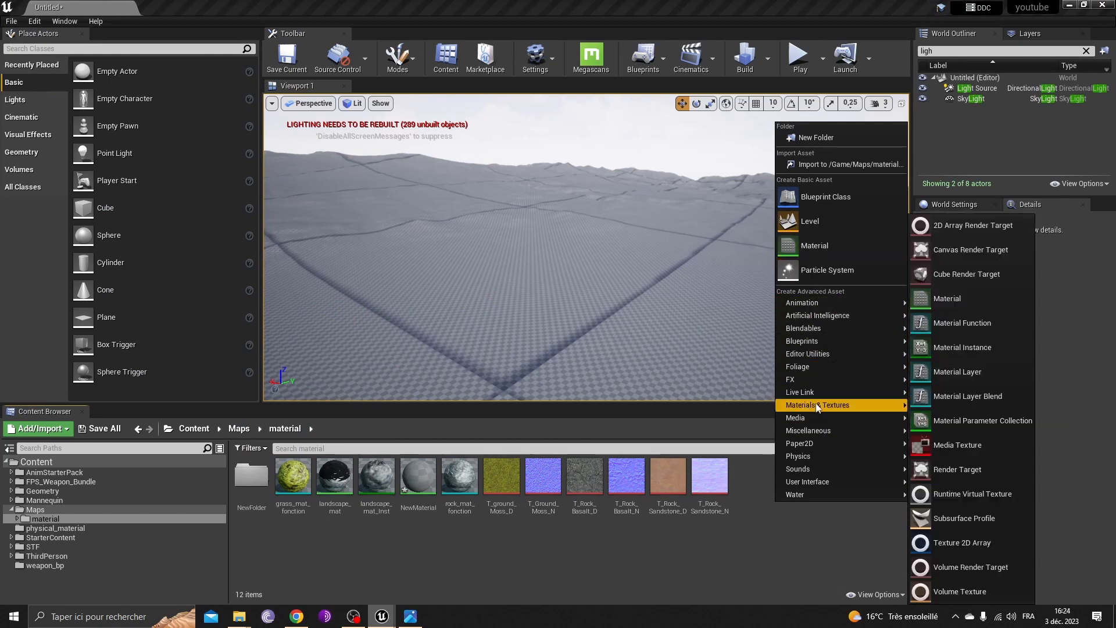
{"action": "left_click", "coordinate": [970, 325]}
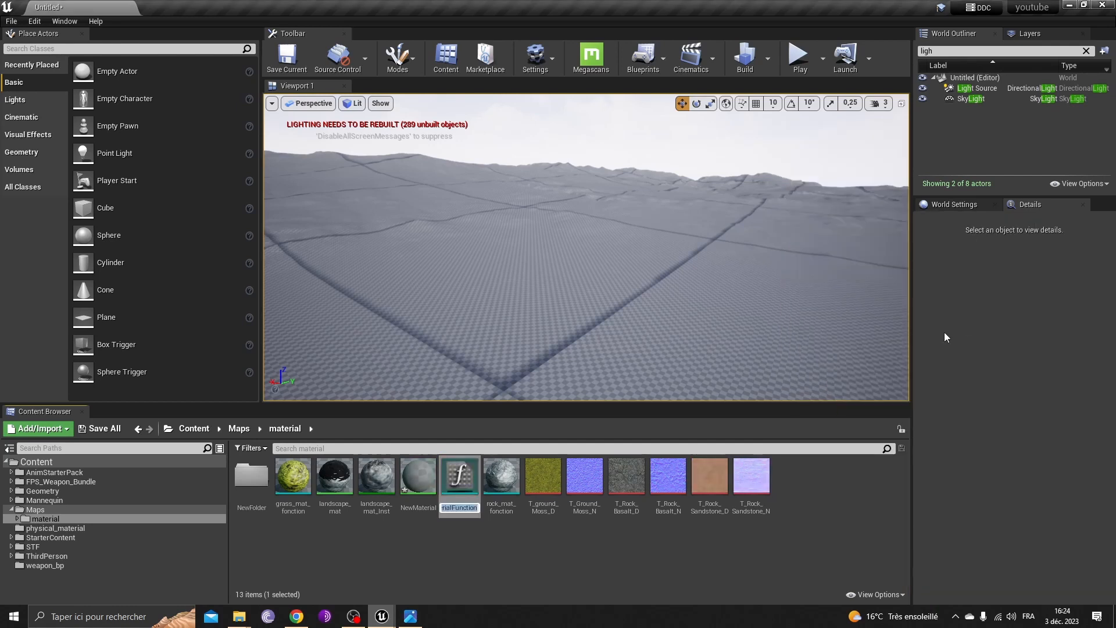
{"action": "left_click", "coordinate": [483, 535]}
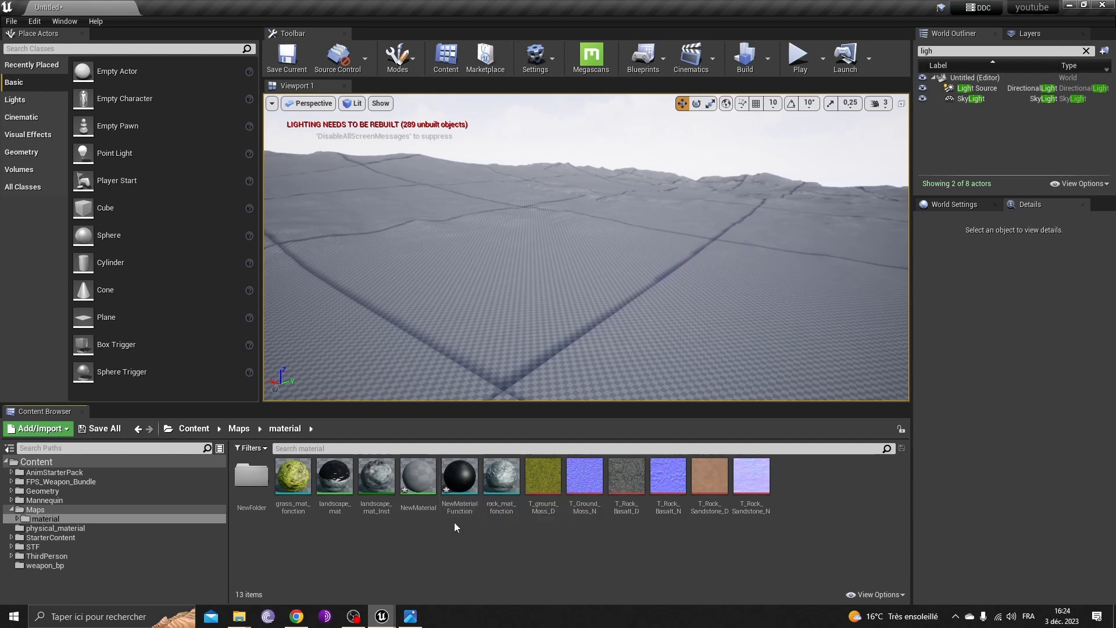
{"action": "double_click", "coordinate": [460, 475]}
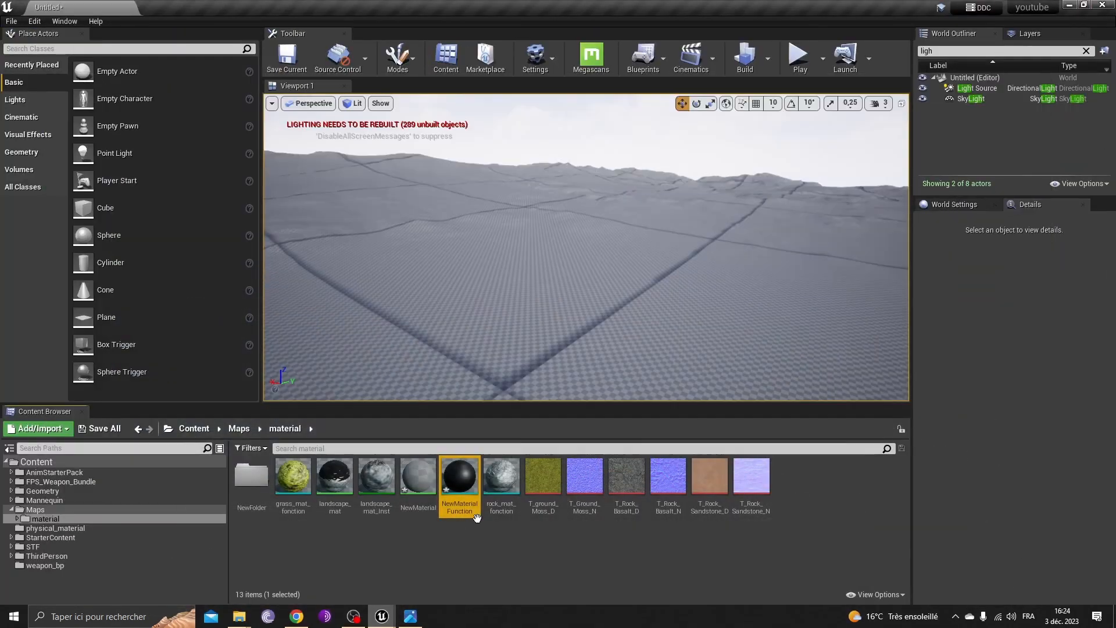
Step: Open rock_mat_fonction and examine its node graph from the landscape coordinates through the texture samples to the output result
{"action": "double_click", "coordinate": [500, 477]}
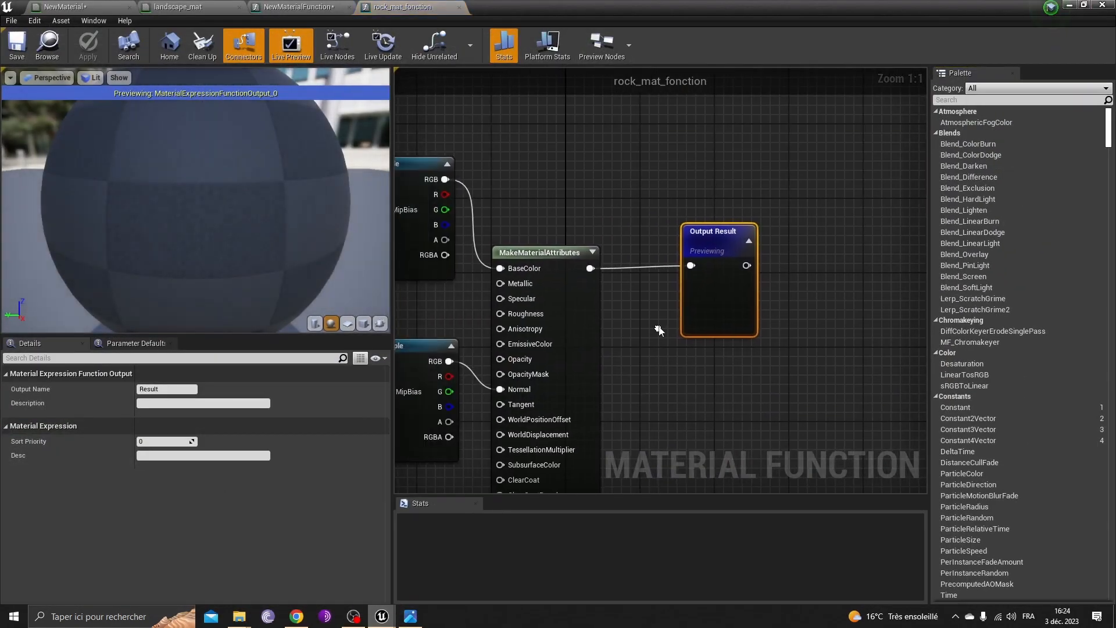
{"action": "scroll", "coordinate": [663, 323], "scroll_direction": "up", "scroll_amount": 3}
{"action": "scroll", "coordinate": [860, 302], "scroll_direction": "down", "scroll_amount": 6}
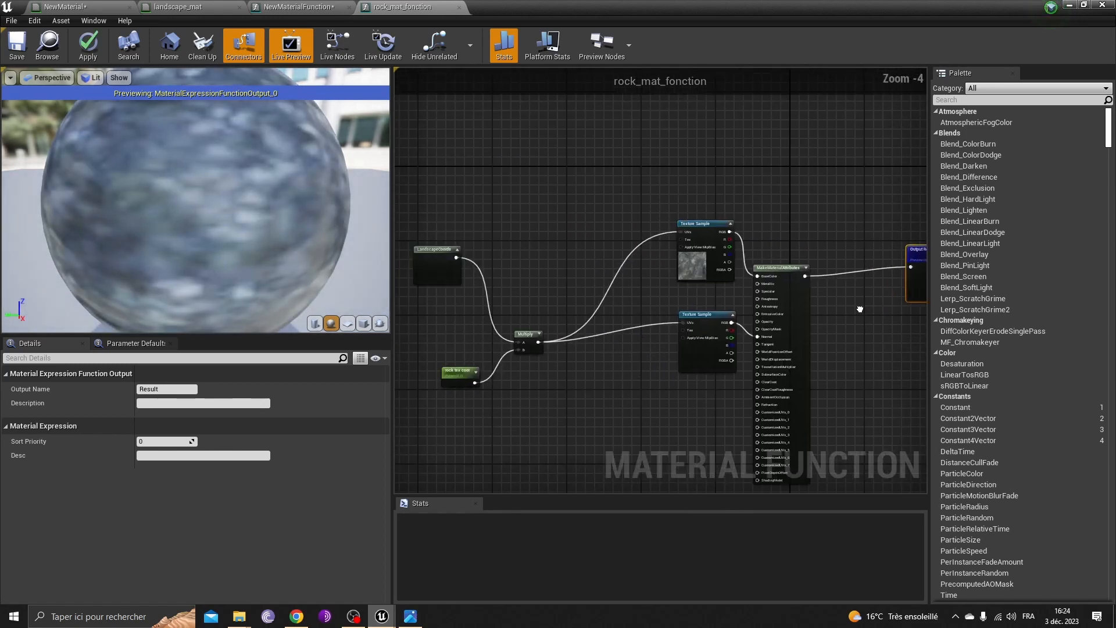
{"action": "left_click_drag", "start_coordinate": [892, 239], "coordinate": [707, 353]}
{"action": "right_click_drag", "start_coordinate": [811, 338], "coordinate": [646, 284]}
{"action": "left_click", "coordinate": [648, 284]}
{"action": "scroll", "coordinate": [648, 283], "scroll_direction": "up", "scroll_amount": 3}
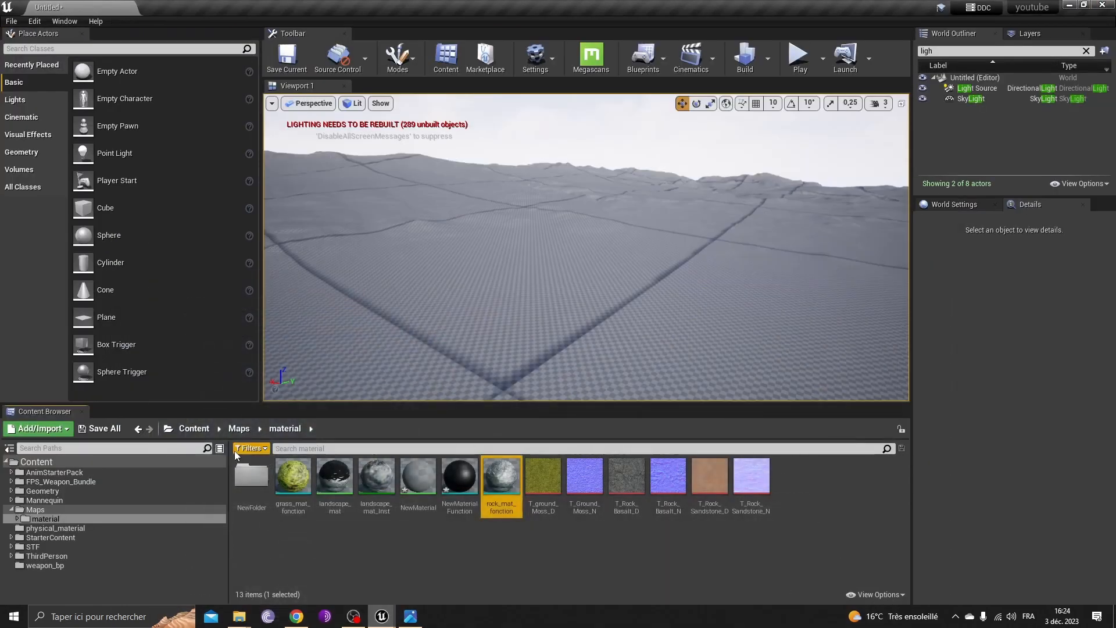
Step: Open the Textures folder inside Content/StarterContent
{"action": "left_click", "coordinate": [239, 428]}
{"action": "left_click", "coordinate": [194, 429]}
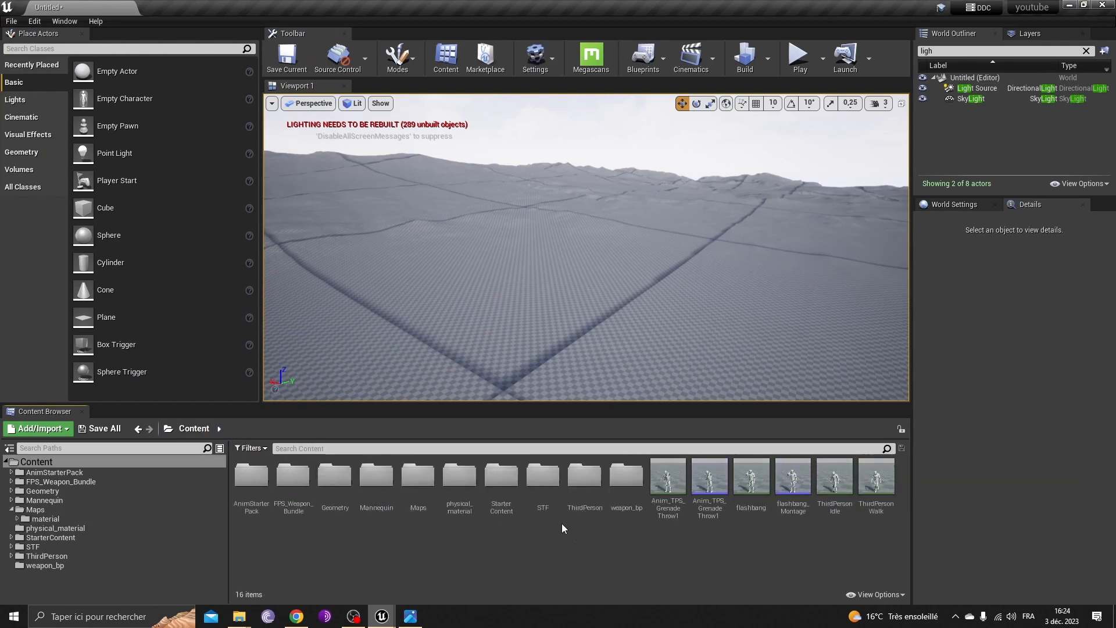
{"action": "double_click", "coordinate": [501, 476]}
{"action": "double_click", "coordinate": [627, 476]}
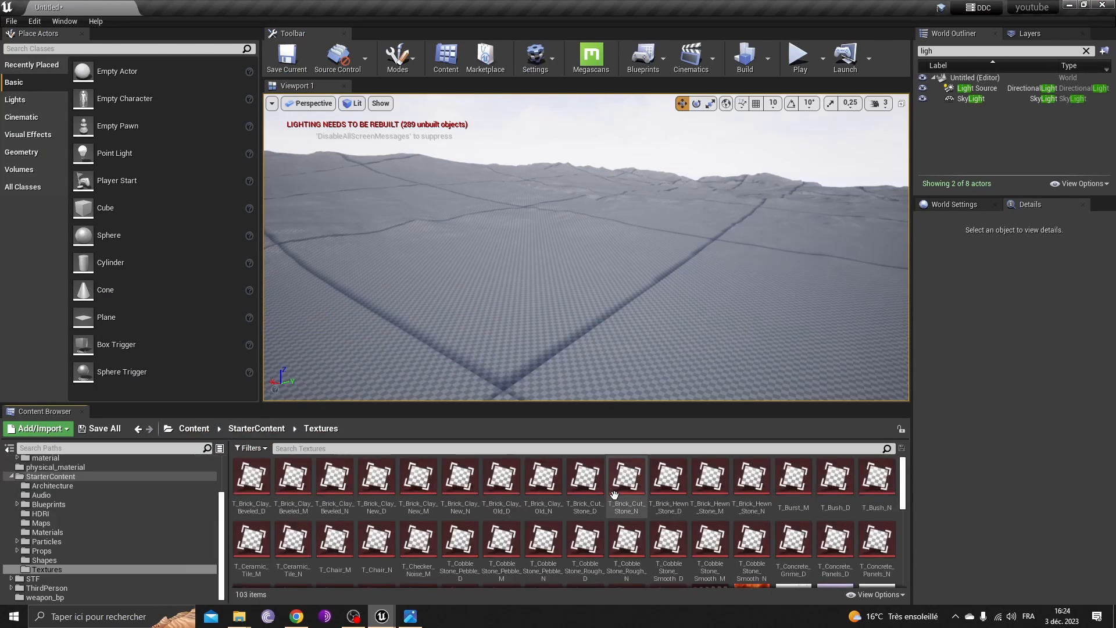
Step: Look through the StarterContent textures for ground and rock images suited to the landscape material
{"action": "scroll", "coordinate": [550, 515], "scroll_direction": "down", "scroll_amount": 2}
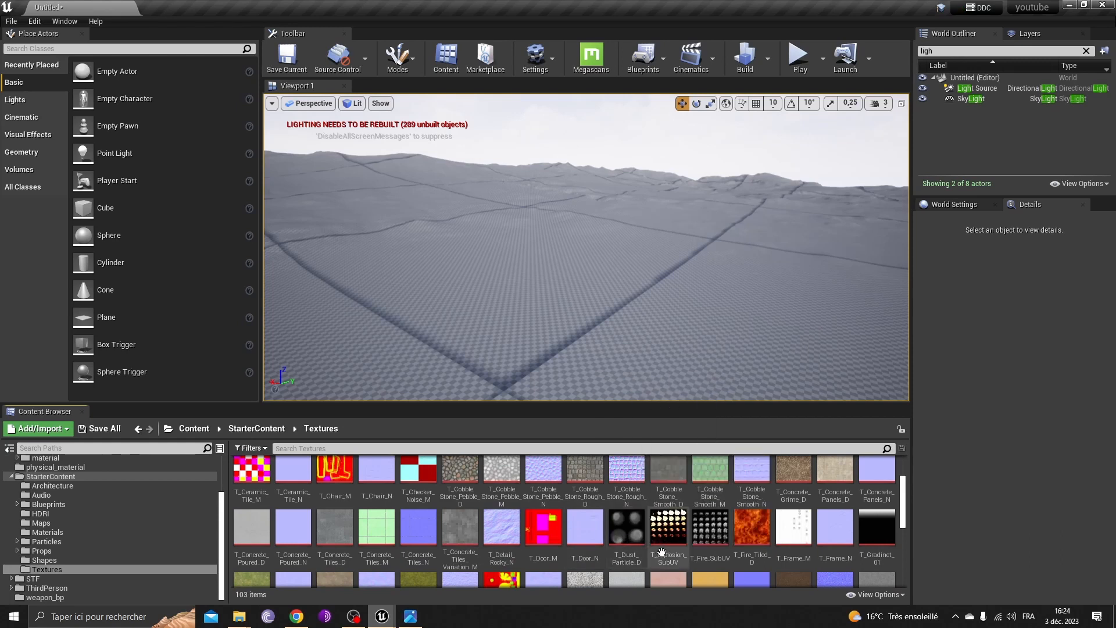
{"action": "scroll", "coordinate": [690, 543], "scroll_direction": "down", "scroll_amount": 1}
{"action": "scroll", "coordinate": [691, 543], "scroll_direction": "up", "scroll_amount": 3}
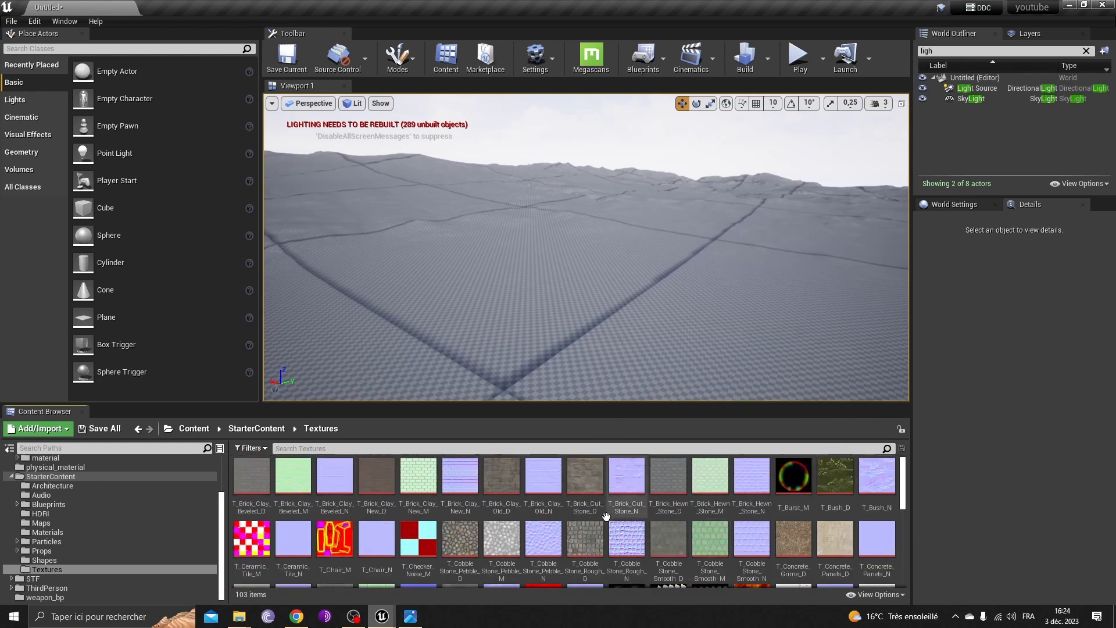
{"action": "scroll", "coordinate": [523, 529], "scroll_direction": "down", "scroll_amount": 1}
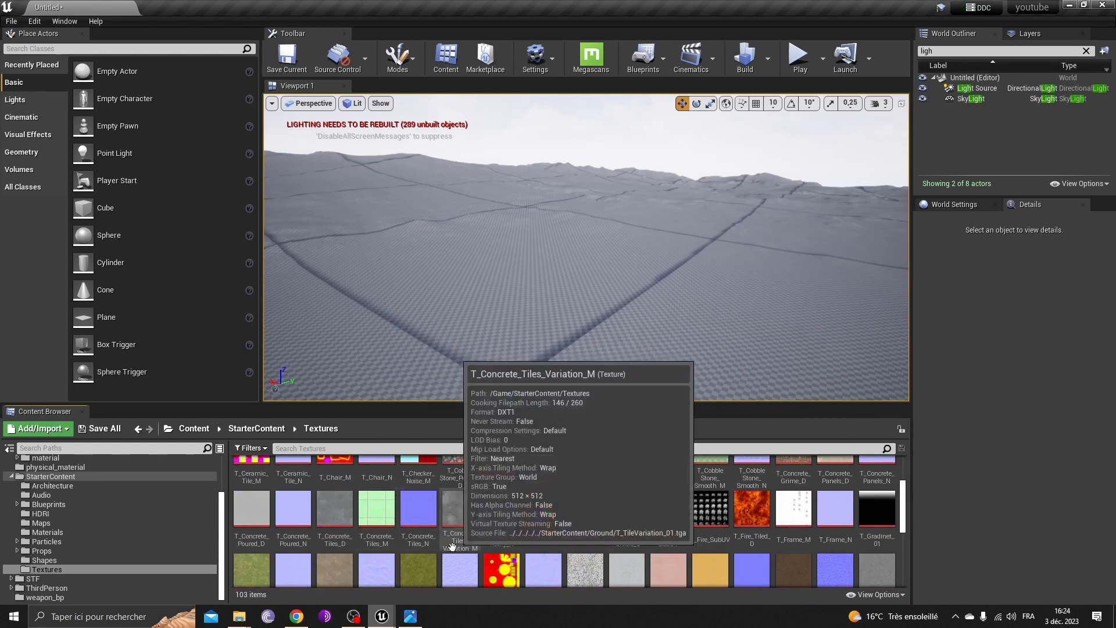
{"action": "left_click", "coordinate": [419, 568]}
{"action": "scroll", "coordinate": [419, 569], "scroll_direction": "down", "scroll_amount": 1}
{"action": "left_click", "coordinate": [311, 559]}
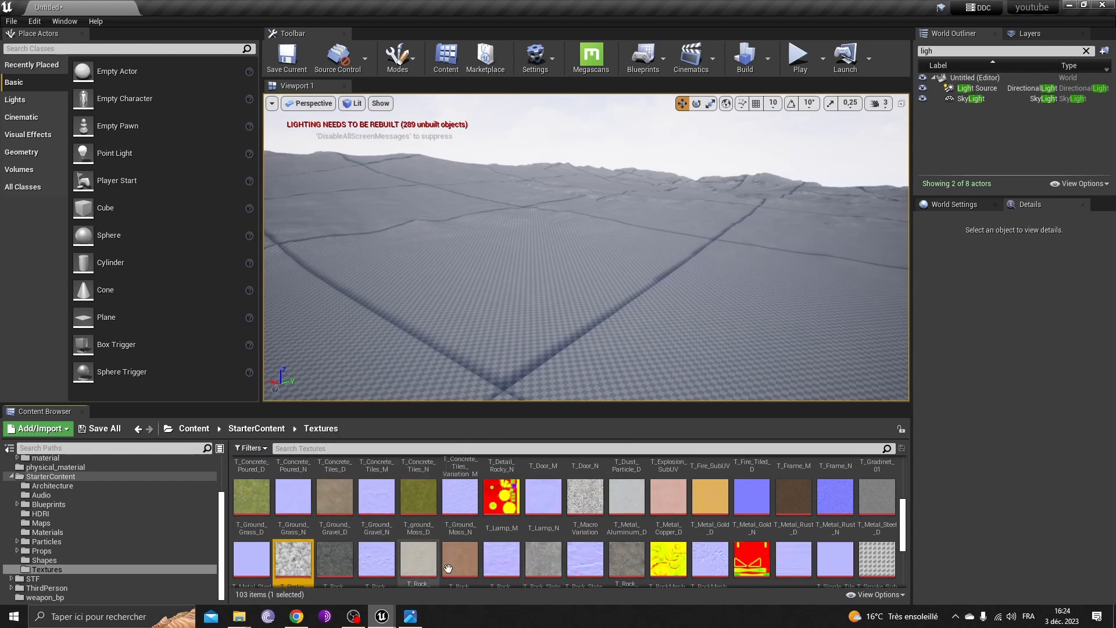
{"action": "scroll", "coordinate": [551, 564], "scroll_direction": "down", "scroll_amount": 1}
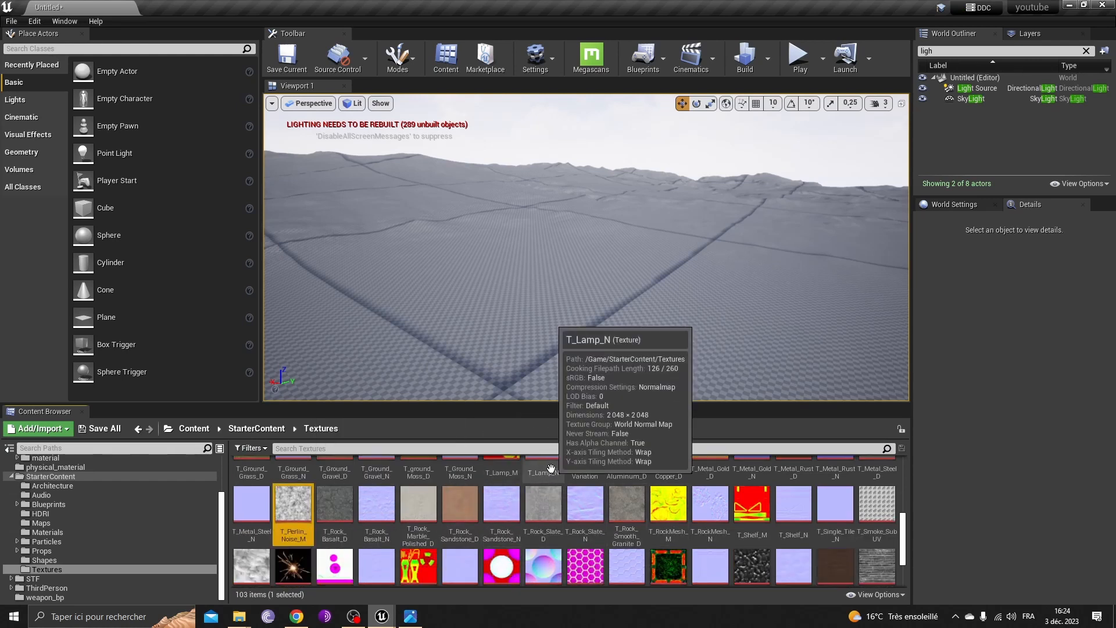
{"action": "scroll", "coordinate": [631, 541], "scroll_direction": "up", "scroll_amount": 2}
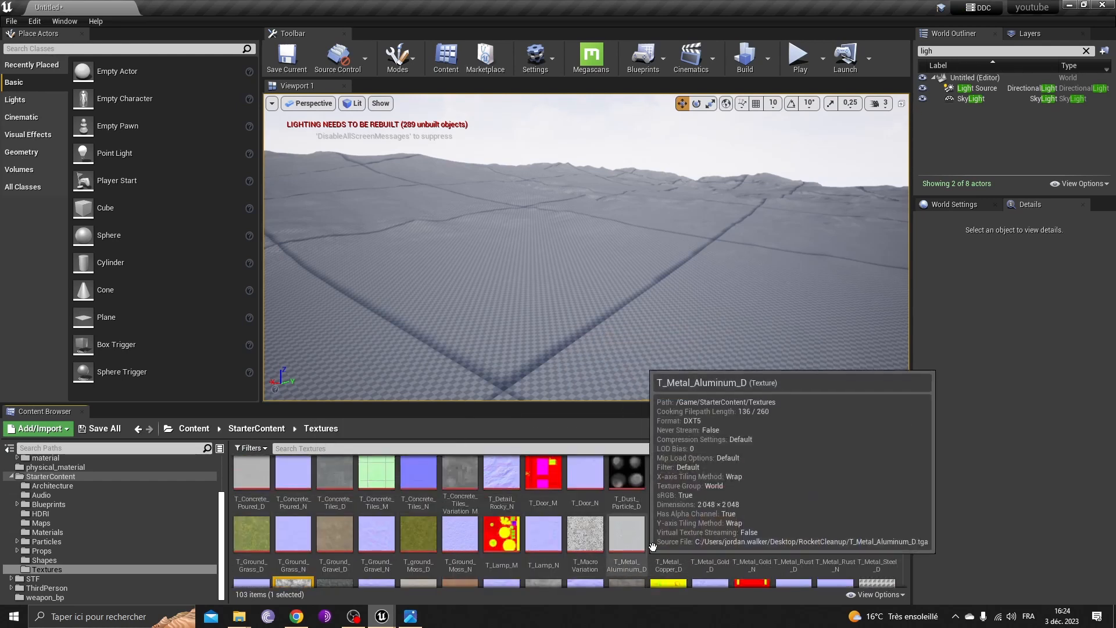
{"action": "scroll", "coordinate": [781, 522], "scroll_direction": "up", "scroll_amount": 2}
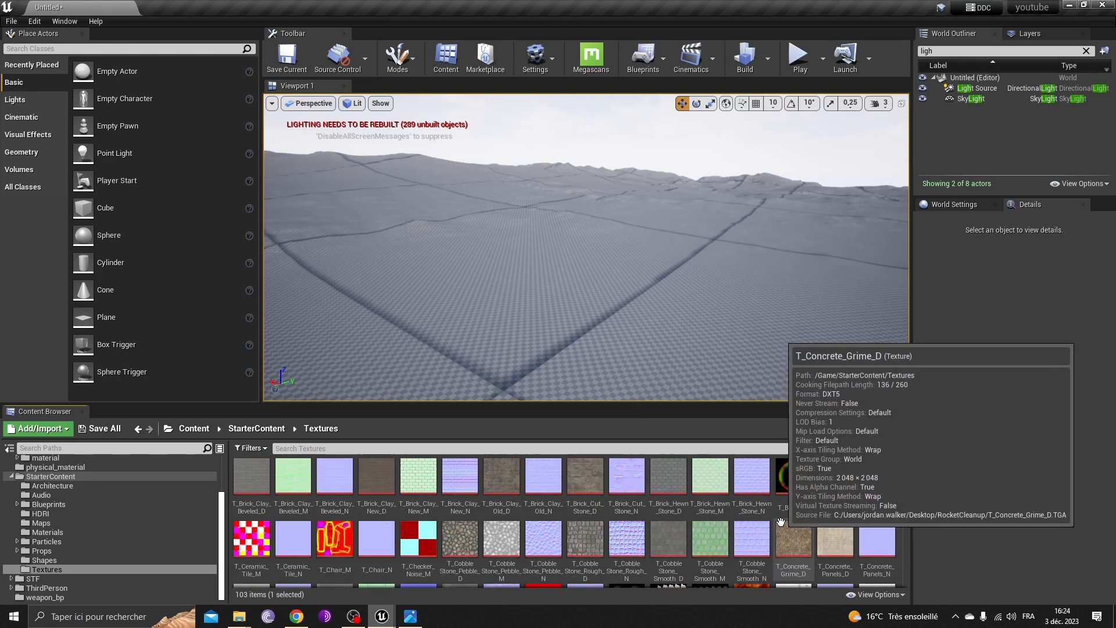
{"action": "scroll", "coordinate": [561, 515], "scroll_direction": "down", "scroll_amount": 1}
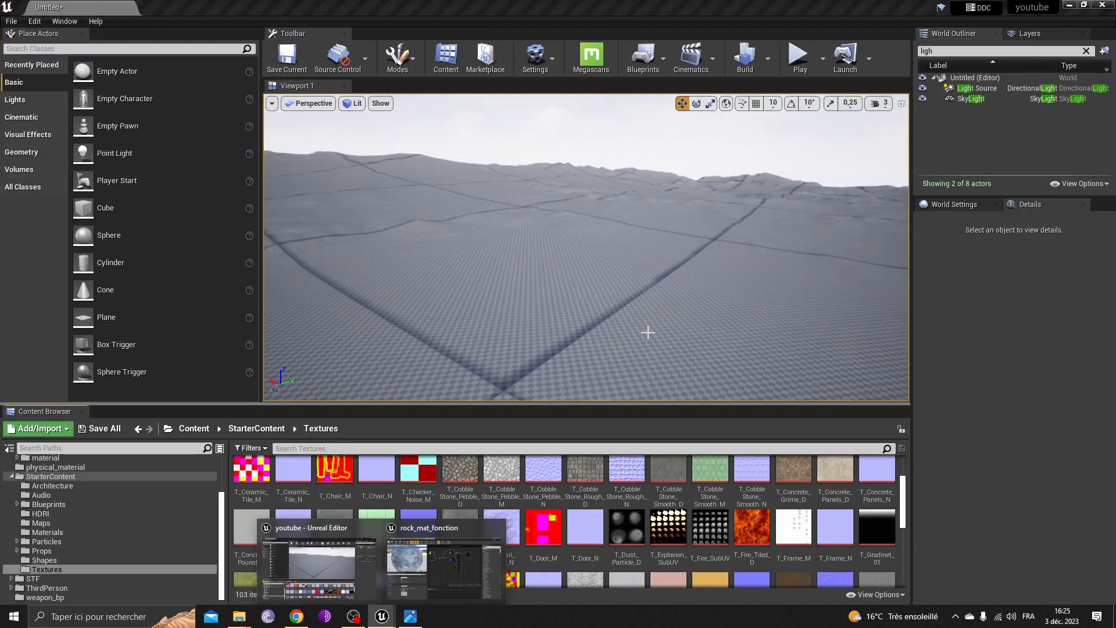
{"action": "right_click_drag", "start_coordinate": [649, 309], "coordinate": [631, 331]}
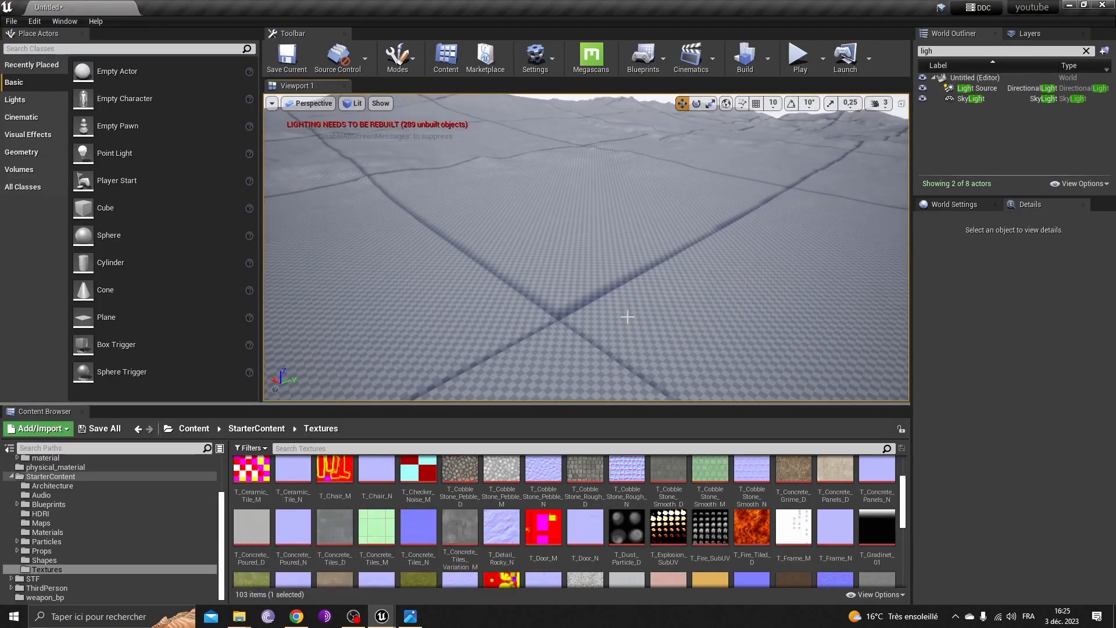
{"action": "right_click_drag", "start_coordinate": [520, 275], "coordinate": [636, 274]}
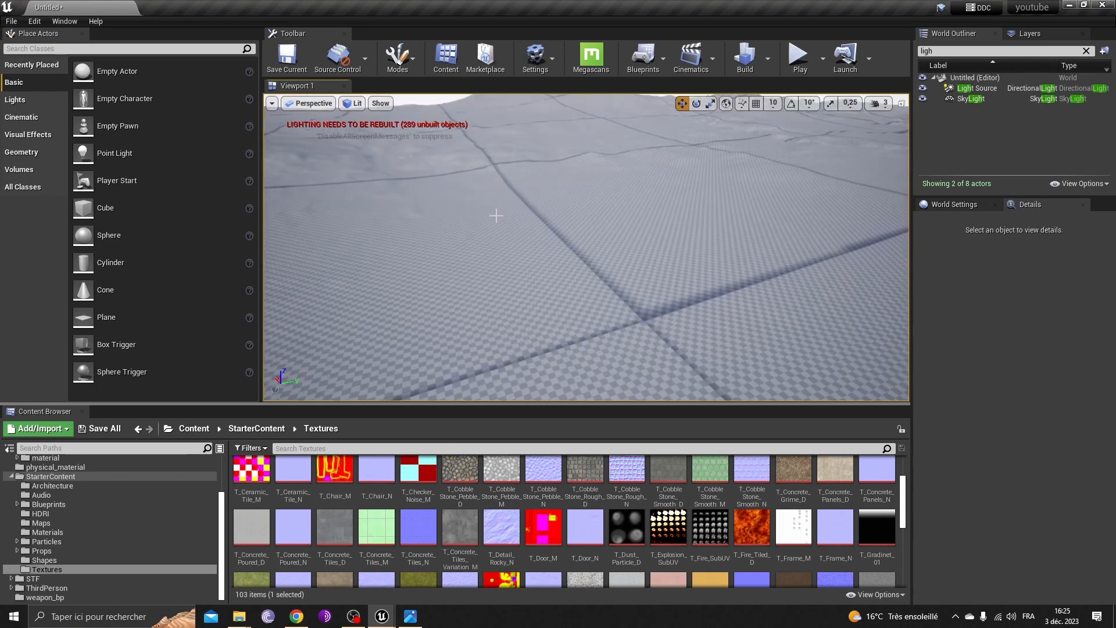
{"action": "right_click_drag", "start_coordinate": [497, 216], "coordinate": [543, 349]}
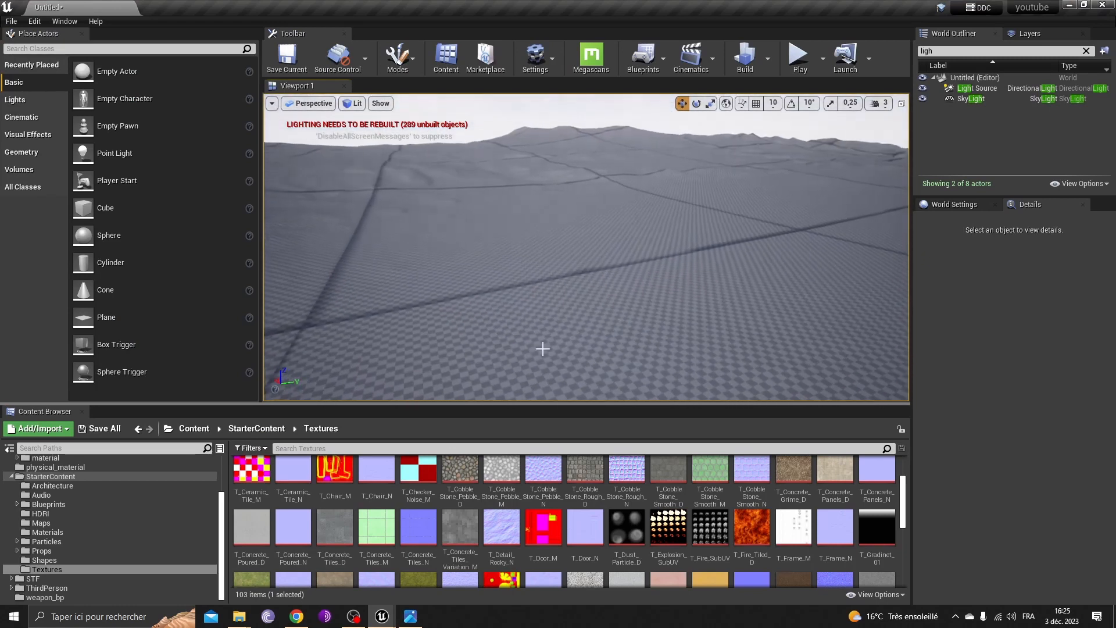
Step: Select the T_ground_Moss_D and T_Ground_Moss_N textures together in the StarterContent Textures folder
{"action": "scroll", "coordinate": [419, 535], "scroll_direction": "down", "scroll_amount": 2}
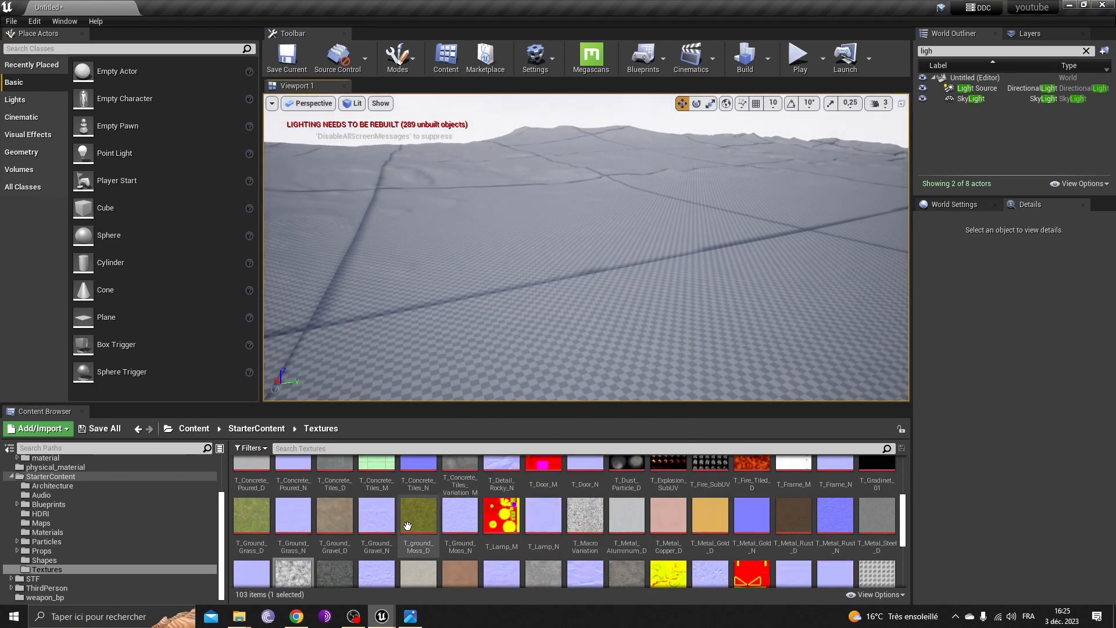
{"action": "left_click", "coordinate": [409, 525]}
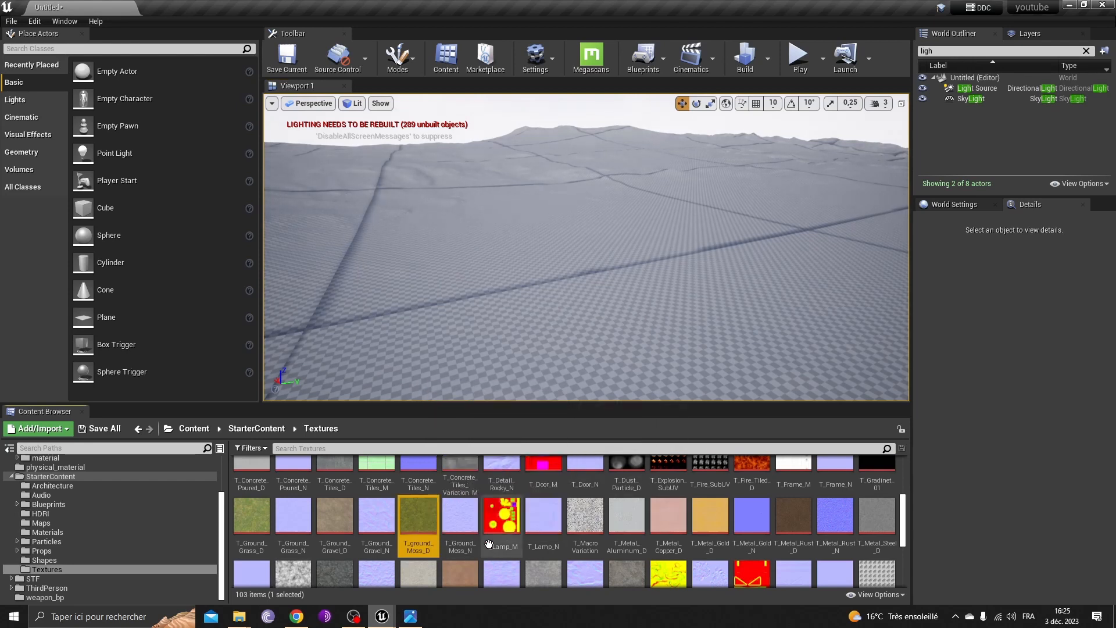
{"action": "left_click", "coordinate": [456, 512], "text": "ctrl"}
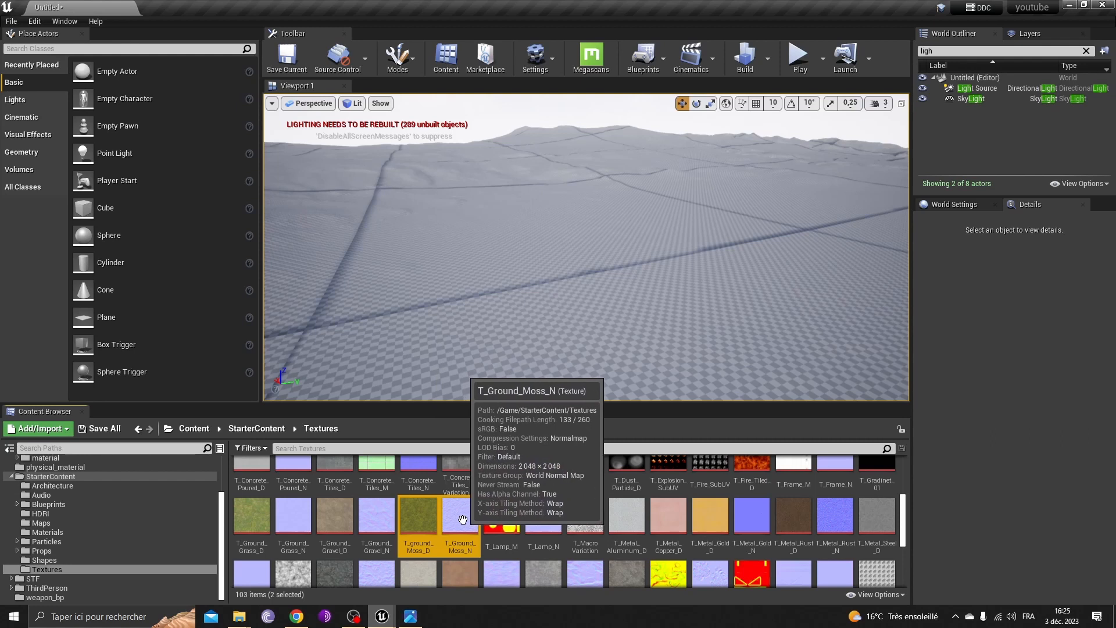
{"action": "scroll", "coordinate": [507, 521], "scroll_direction": "down", "scroll_amount": 1}
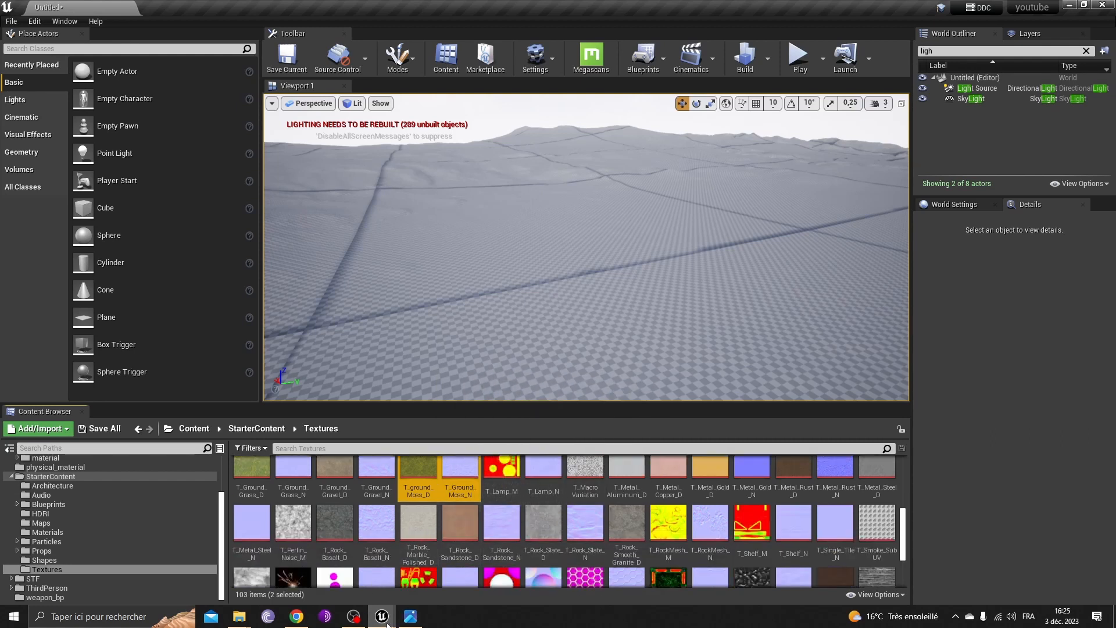
{"action": "scroll", "coordinate": [411, 534], "scroll_direction": "up", "scroll_amount": 1}
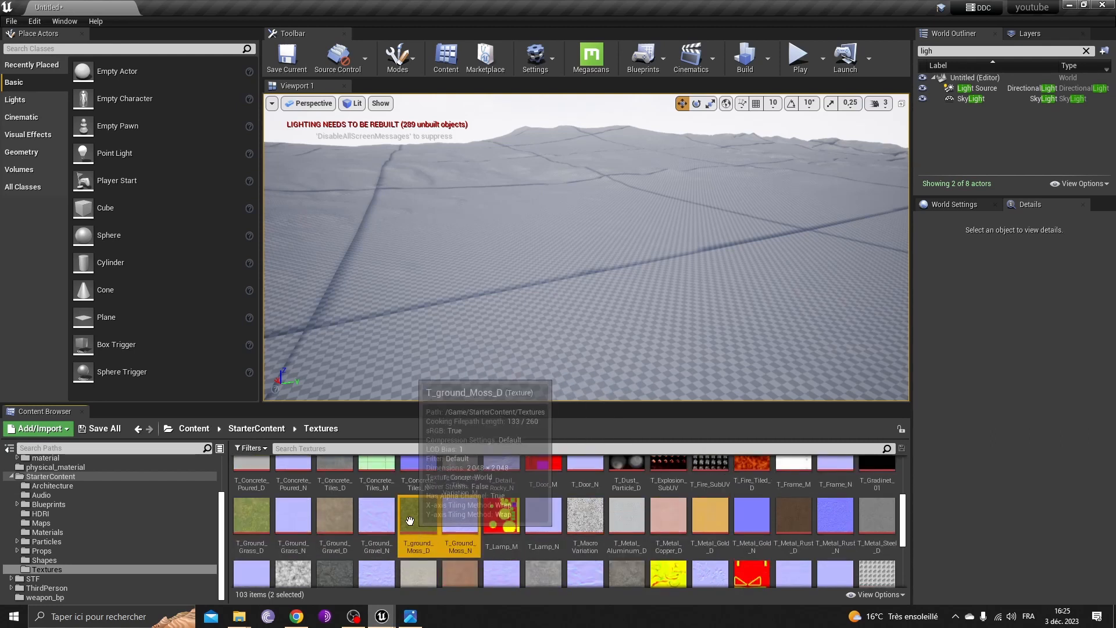
Step: Add the two selected moss textures to the NewMaterialFunction graph as texture samples
{"action": "mouse_move", "coordinate": [382, 617]}
{"action": "left_click", "coordinate": [440, 574]}
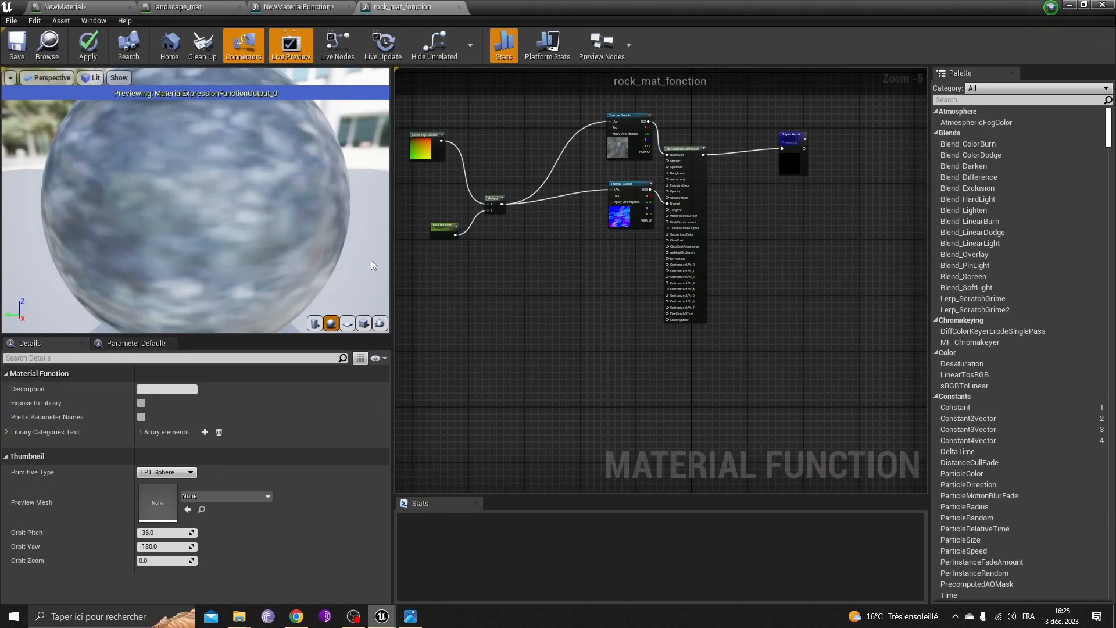
{"action": "left_click", "coordinate": [298, 6]}
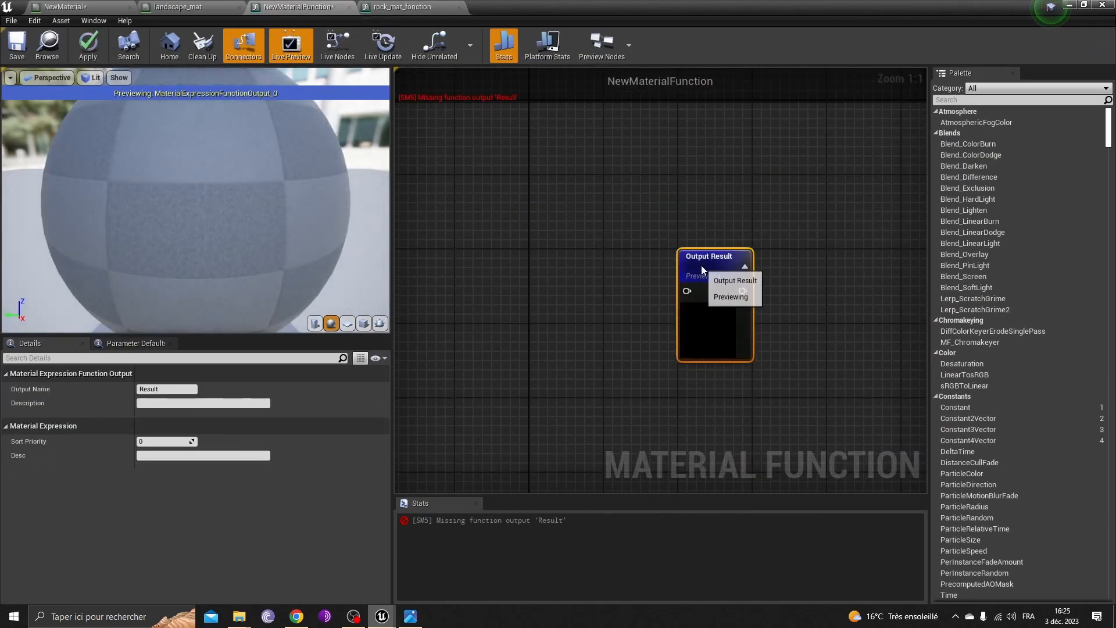
{"action": "scroll", "coordinate": [617, 320], "scroll_direction": "up", "scroll_amount": 2}
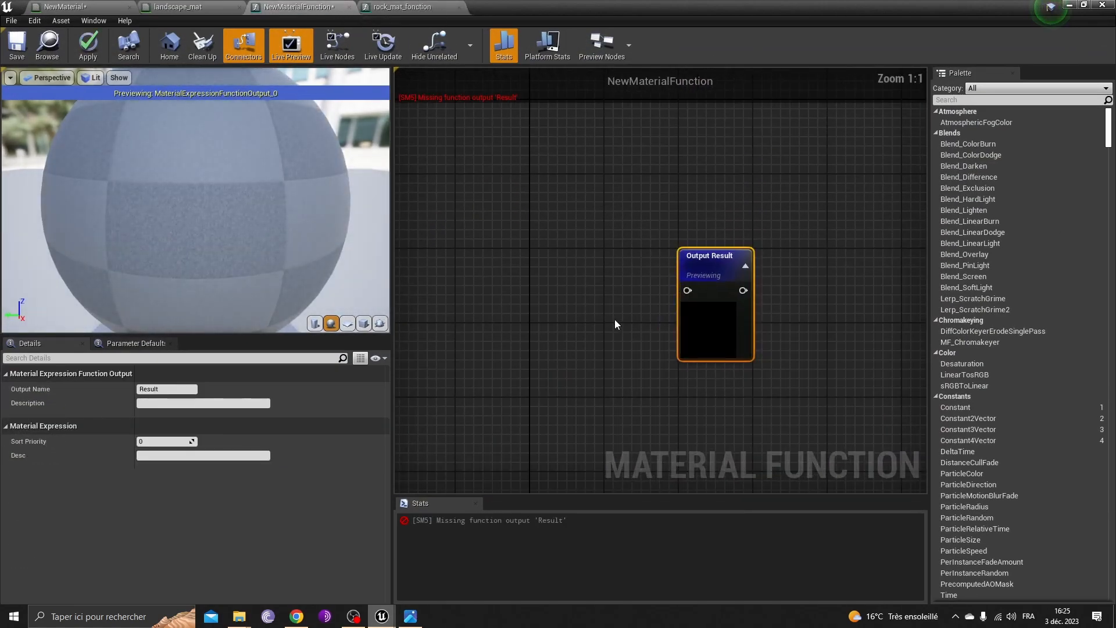
{"action": "left_click", "coordinate": [1085, 5]}
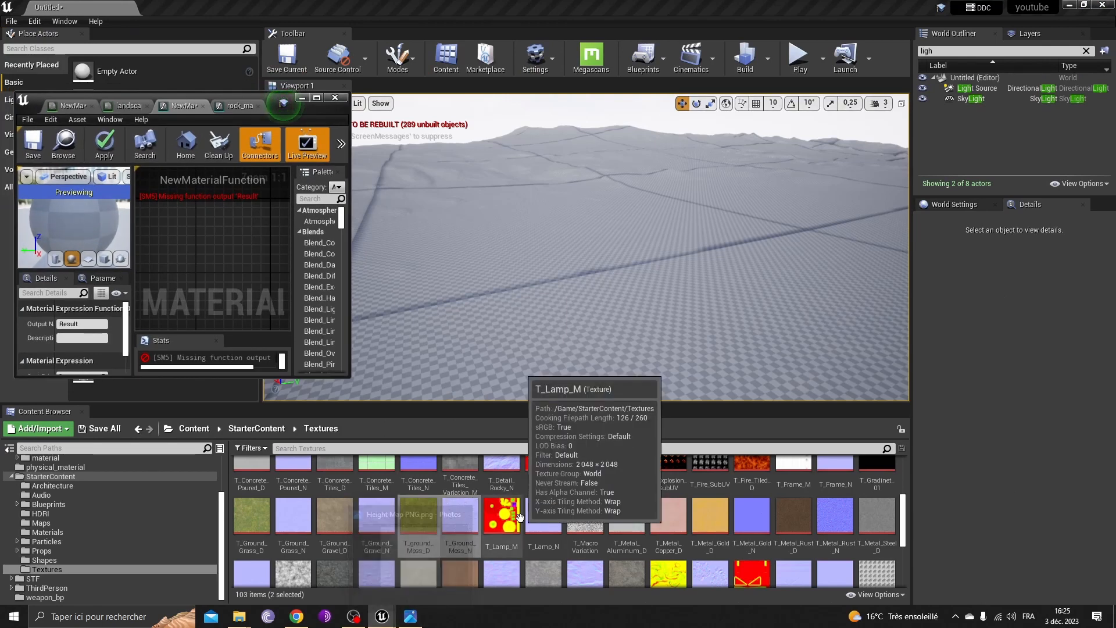
{"action": "left_click_drag", "start_coordinate": [460, 514], "coordinate": [184, 249]}
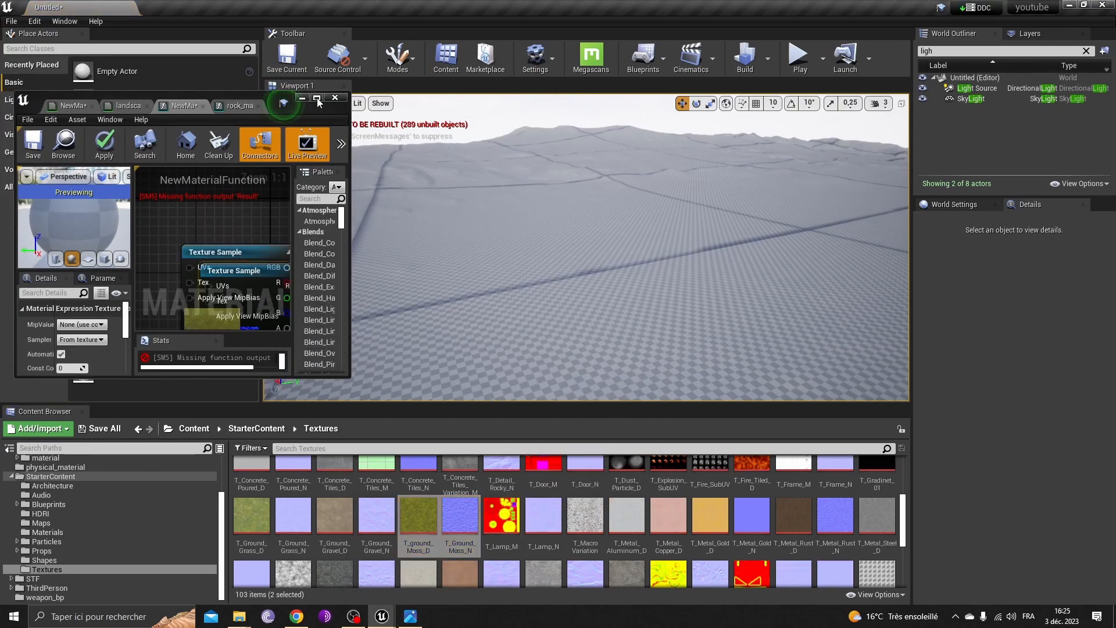
{"action": "left_click", "coordinate": [317, 98]}
Step: Arrange the moss colour sample above the normal sample and move the Output Result node farther away from them
{"action": "left_click_drag", "start_coordinate": [494, 273], "coordinate": [570, 384]}
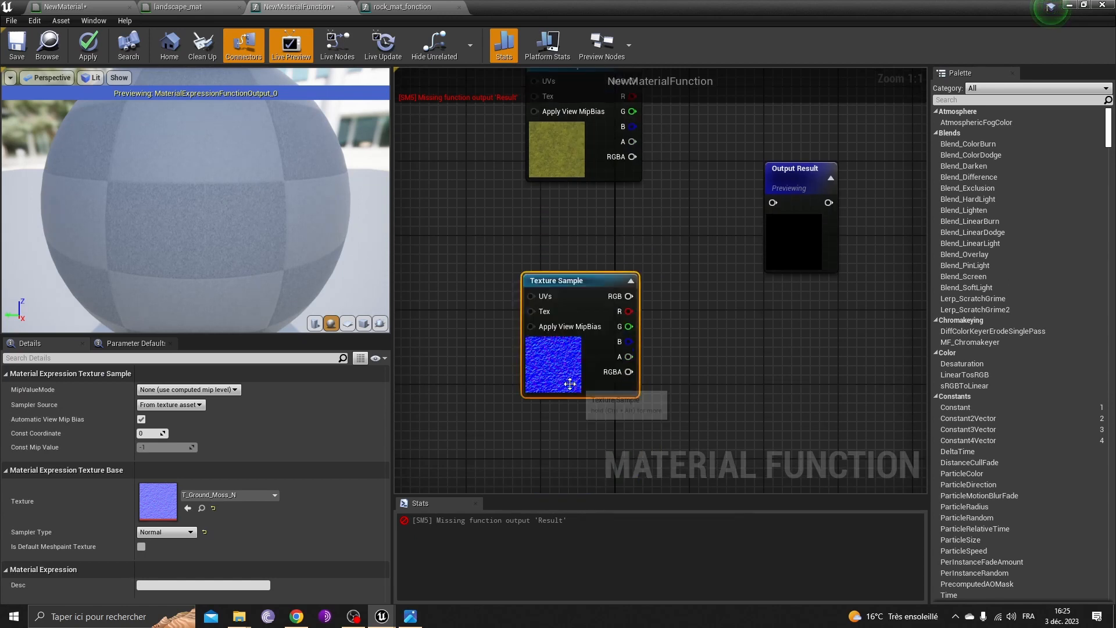
{"action": "right_click_drag", "start_coordinate": [595, 194], "coordinate": [588, 350]}
{"action": "left_click_drag", "start_coordinate": [562, 321], "coordinate": [555, 292]}
{"action": "scroll", "coordinate": [591, 331], "scroll_direction": "down", "scroll_amount": 4}
{"action": "right_click_drag", "start_coordinate": [616, 365], "coordinate": [558, 268]}
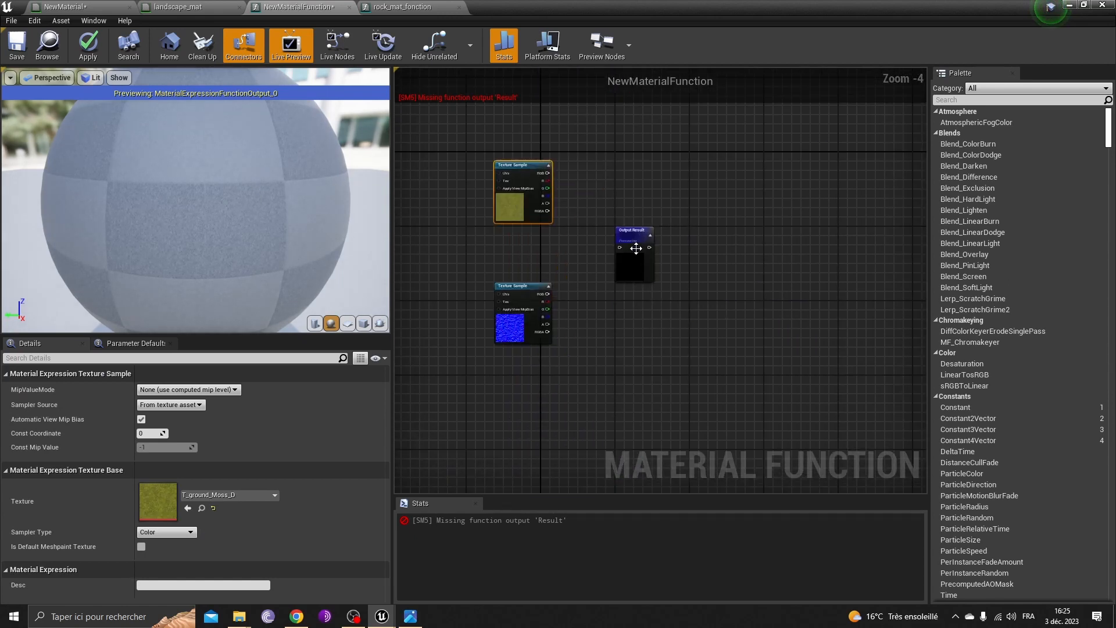
{"action": "left_click_drag", "start_coordinate": [636, 248], "coordinate": [687, 248]}
{"action": "left_click", "coordinate": [647, 261]}
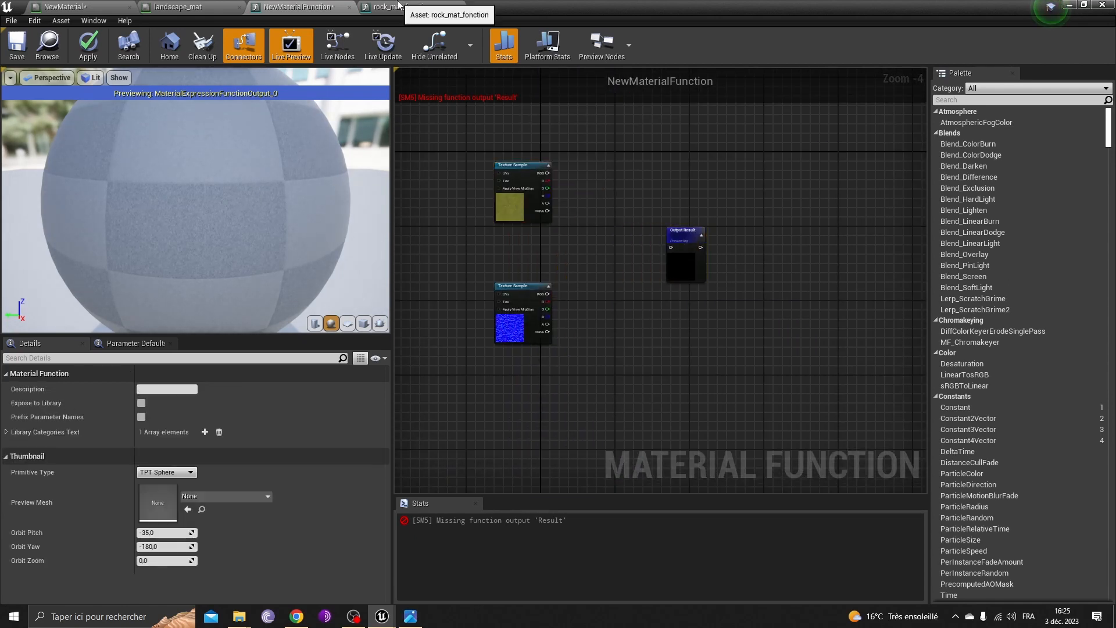
Step: Add a MakeMaterialAttributes node between the texture samples and Output Result in NewMaterialFunction, as used in rock_mat_fonction
{"action": "left_click", "coordinate": [400, 6]}
{"action": "scroll", "coordinate": [599, 246], "scroll_direction": "up", "scroll_amount": 5}
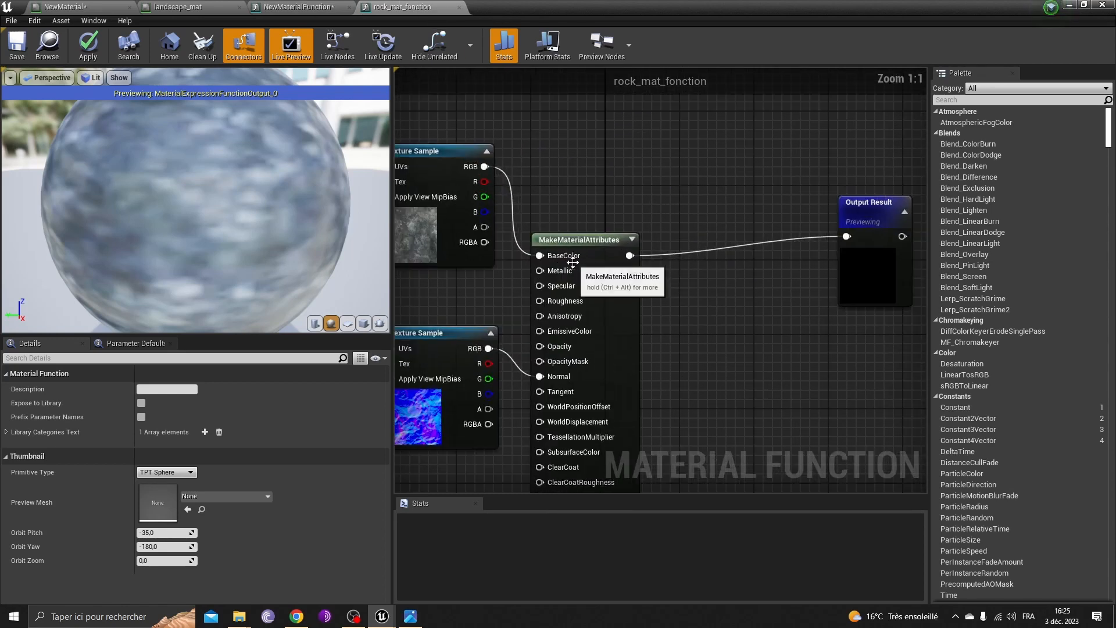
{"action": "left_click_drag", "start_coordinate": [598, 244], "coordinate": [616, 245]}
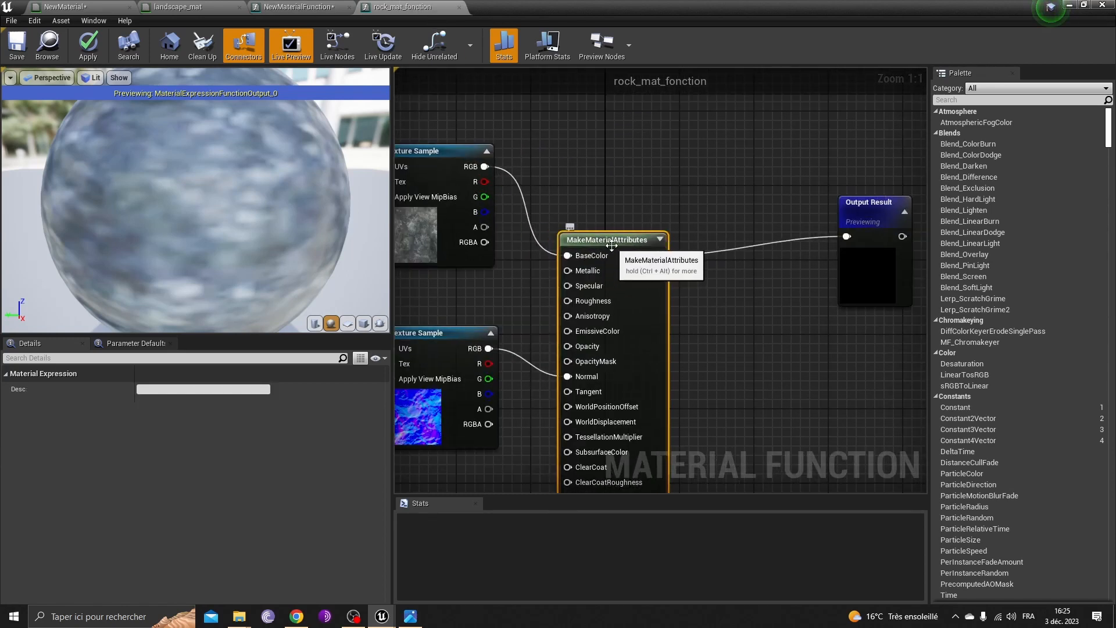
{"action": "left_click", "coordinate": [304, 8]}
{"action": "left_click_drag", "start_coordinate": [685, 237], "coordinate": [741, 219]}
{"action": "right_click", "coordinate": [611, 242]}
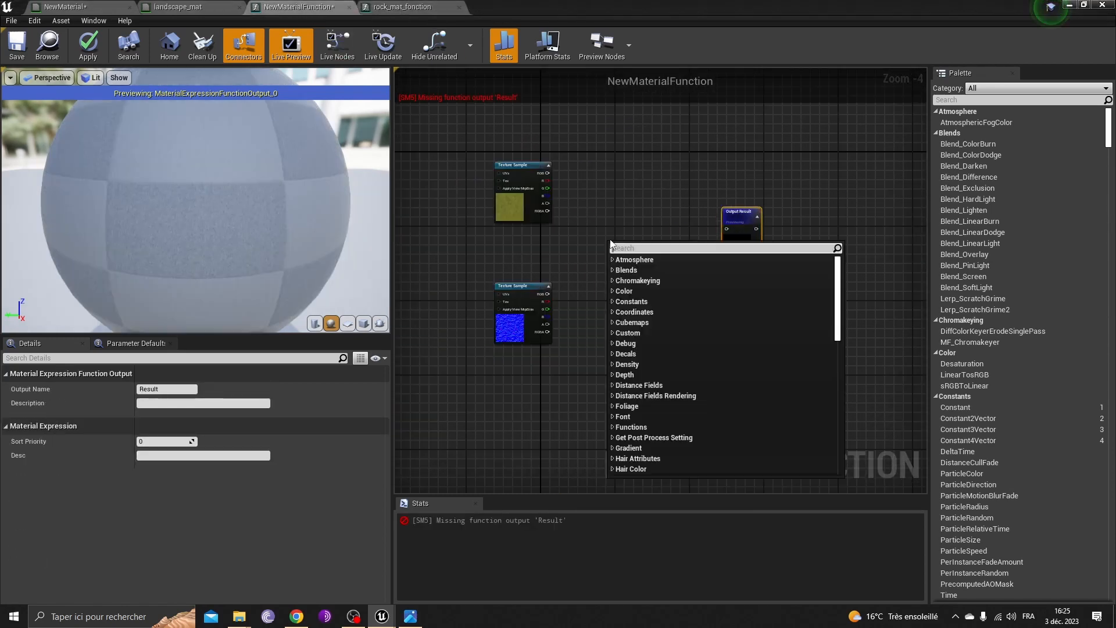
{"action": "type", "text": "make material"}
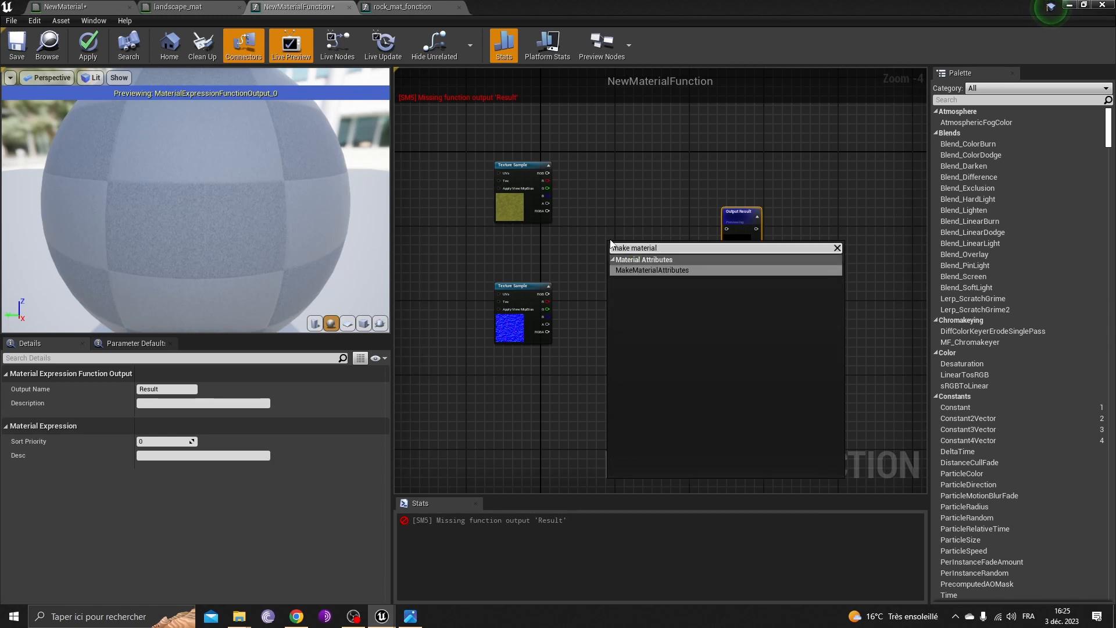
{"action": "left_click", "coordinate": [680, 271]}
Step: Connect the moss colour sample's RGB to BaseColor and the normal sample's RGB to Normal on MakeMaterialAttributes
{"action": "scroll", "coordinate": [683, 269], "scroll_direction": "up", "scroll_amount": 4}
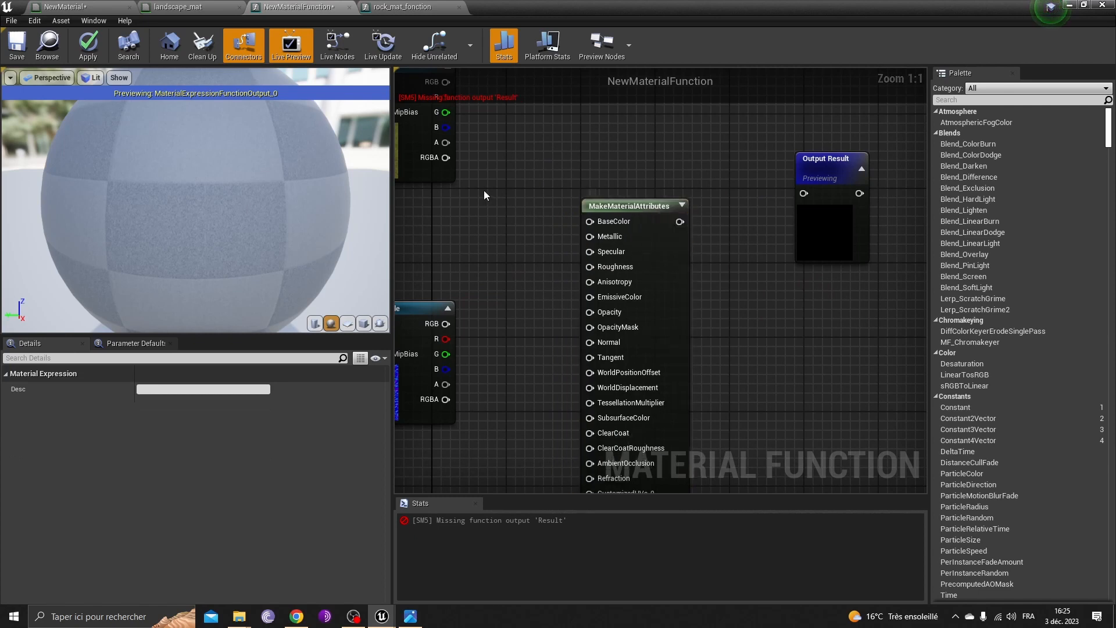
{"action": "right_click_drag", "start_coordinate": [484, 190], "coordinate": [606, 216]}
{"action": "left_click_drag", "start_coordinate": [617, 200], "coordinate": [617, 204]}
{"action": "left_click_drag", "start_coordinate": [690, 306], "coordinate": [760, 340]}
{"action": "right_click_drag", "start_coordinate": [715, 347], "coordinate": [652, 198]}
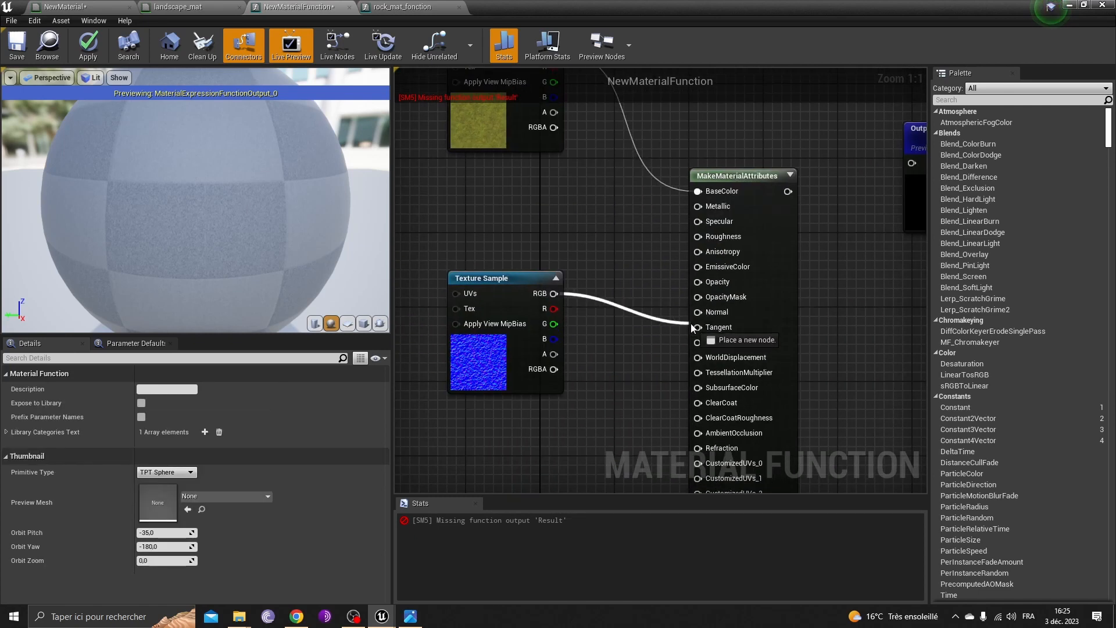
{"action": "left_click_drag", "start_coordinate": [702, 314], "coordinate": [703, 314]}
Step: Adjust the spacing of the two moss texture samples and apply the changes to NewMaterialFunction
{"action": "right_click_drag", "start_coordinate": [580, 244], "coordinate": [690, 327]}
{"action": "left_click_drag", "start_coordinate": [587, 359], "coordinate": [597, 395]}
{"action": "left_click_drag", "start_coordinate": [594, 218], "coordinate": [598, 240]}
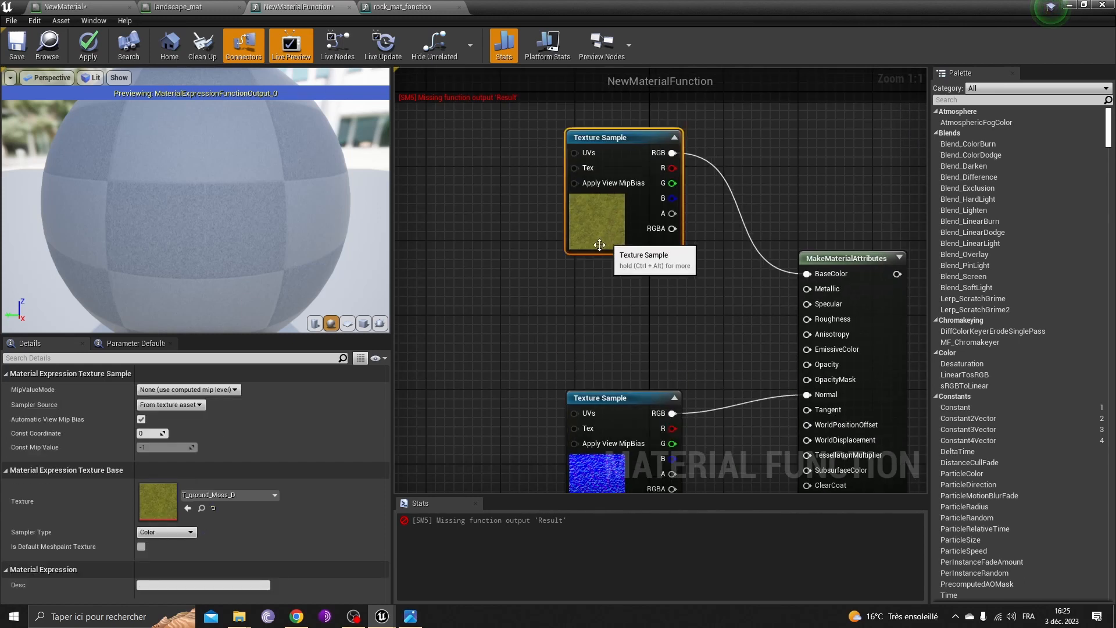
{"action": "left_click", "coordinate": [512, 232]}
{"action": "left_click", "coordinate": [88, 43]}
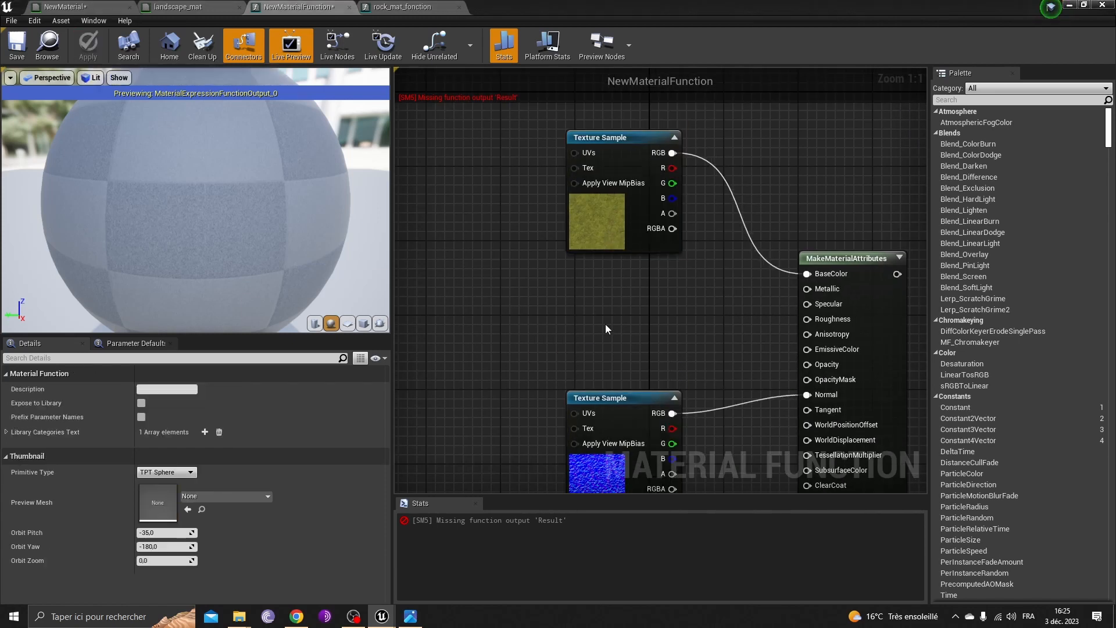
Step: Examine how LandscapeCoords and the rock tex coor parameter feed the Multiply node in rock_mat_fonction
{"action": "left_click", "coordinate": [421, 5]}
{"action": "right_click_drag", "start_coordinate": [526, 314], "coordinate": [923, 299]}
{"action": "right_click_drag", "start_coordinate": [506, 291], "coordinate": [824, 246]}
{"action": "scroll", "coordinate": [676, 246], "scroll_direction": "down", "scroll_amount": 3}
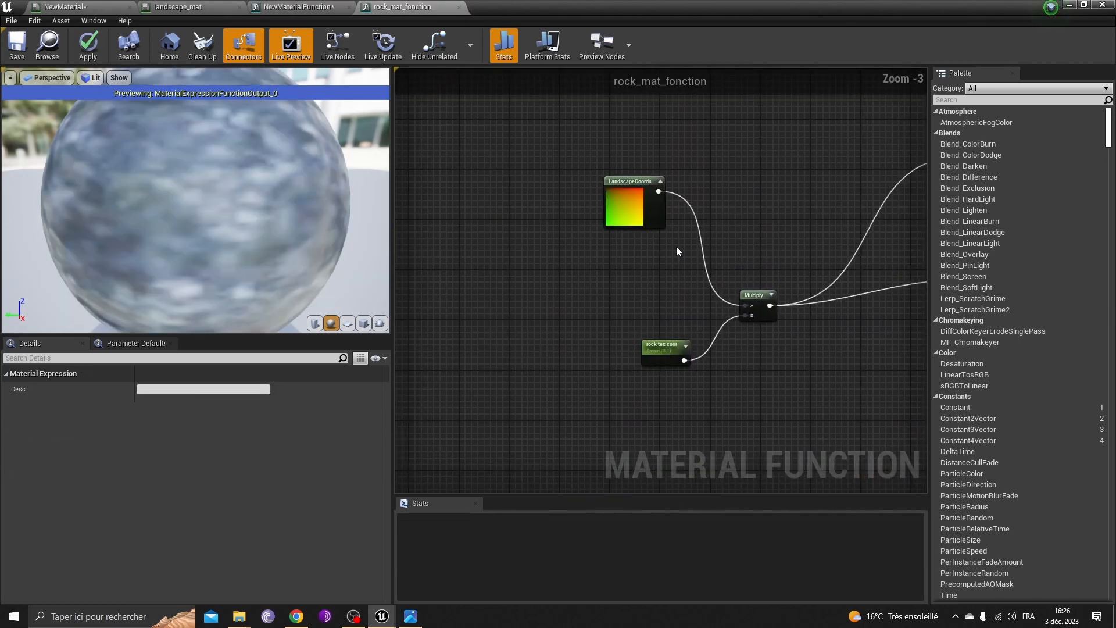
{"action": "scroll", "coordinate": [676, 245], "scroll_direction": "up", "scroll_amount": 3}
{"action": "left_click_drag", "start_coordinate": [614, 206], "coordinate": [605, 205]}
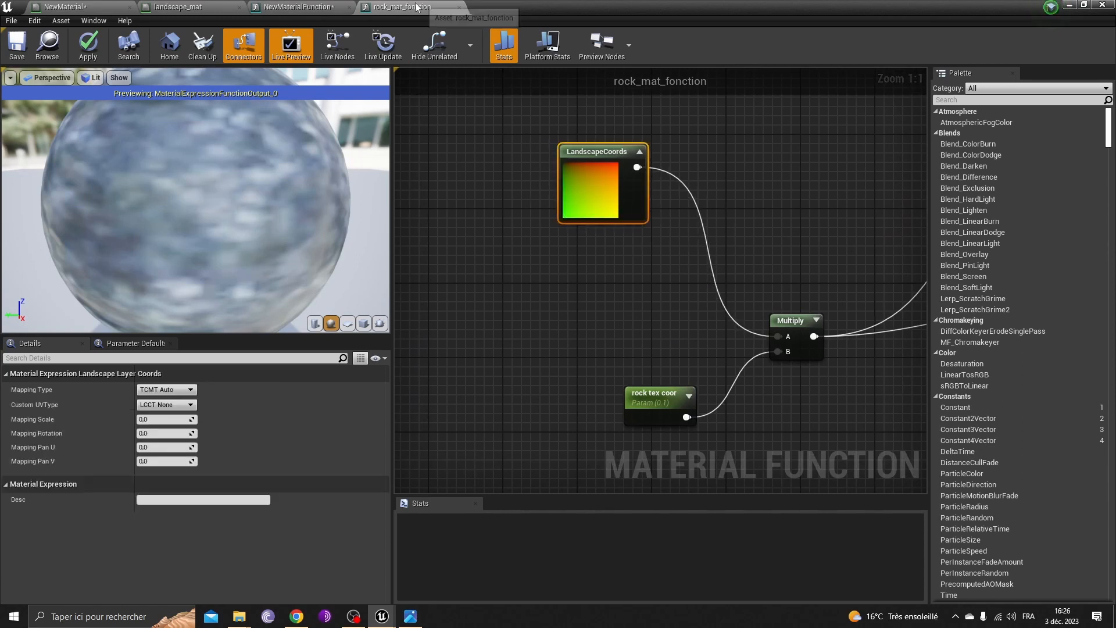
{"action": "left_click", "coordinate": [313, 5]}
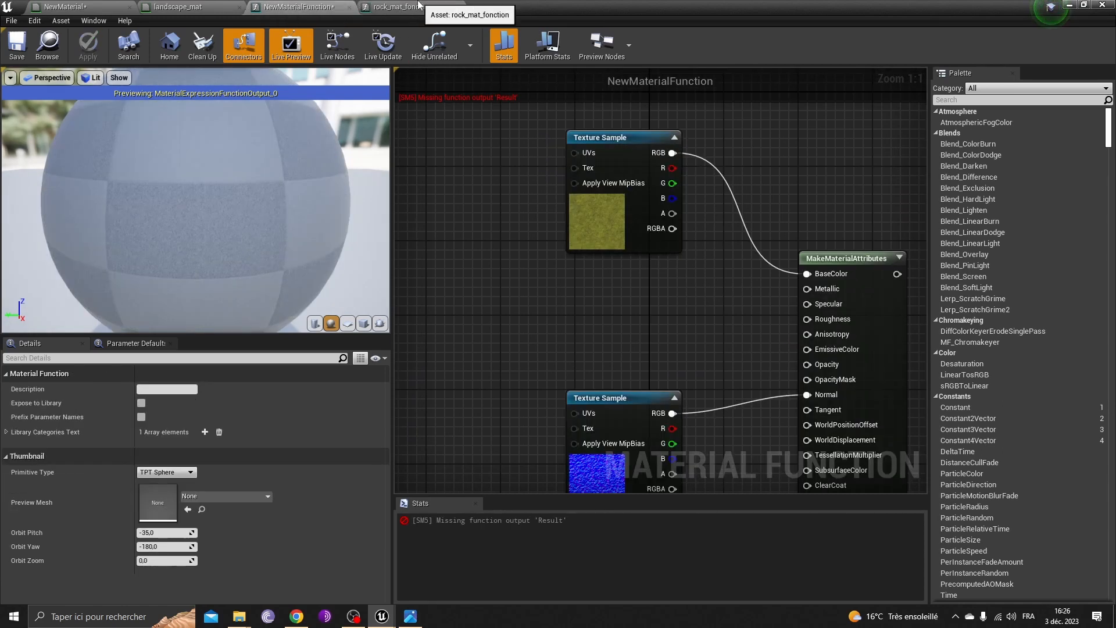
{"action": "left_click", "coordinate": [418, 5]}
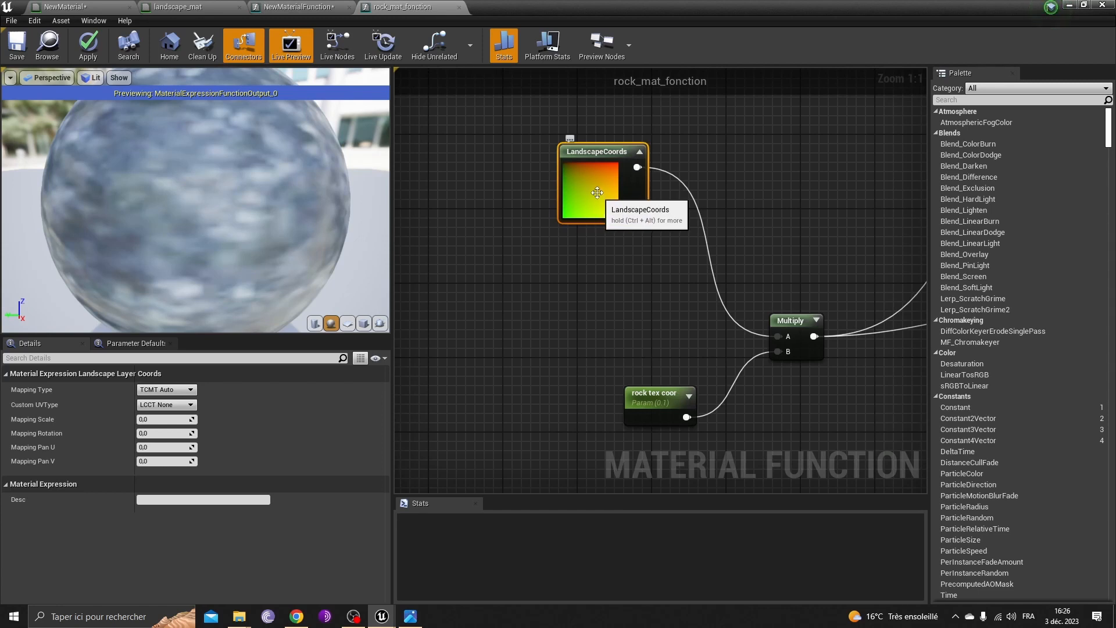
{"action": "left_click_drag", "start_coordinate": [598, 192], "coordinate": [620, 204]}
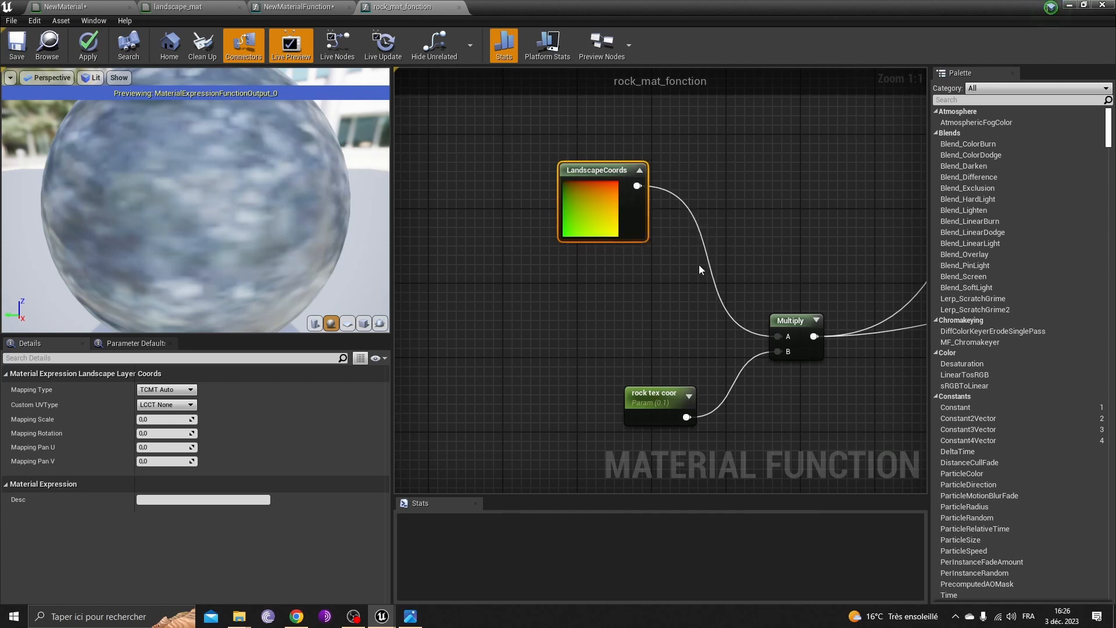
{"action": "left_click_drag", "start_coordinate": [652, 417], "coordinate": [587, 416]}
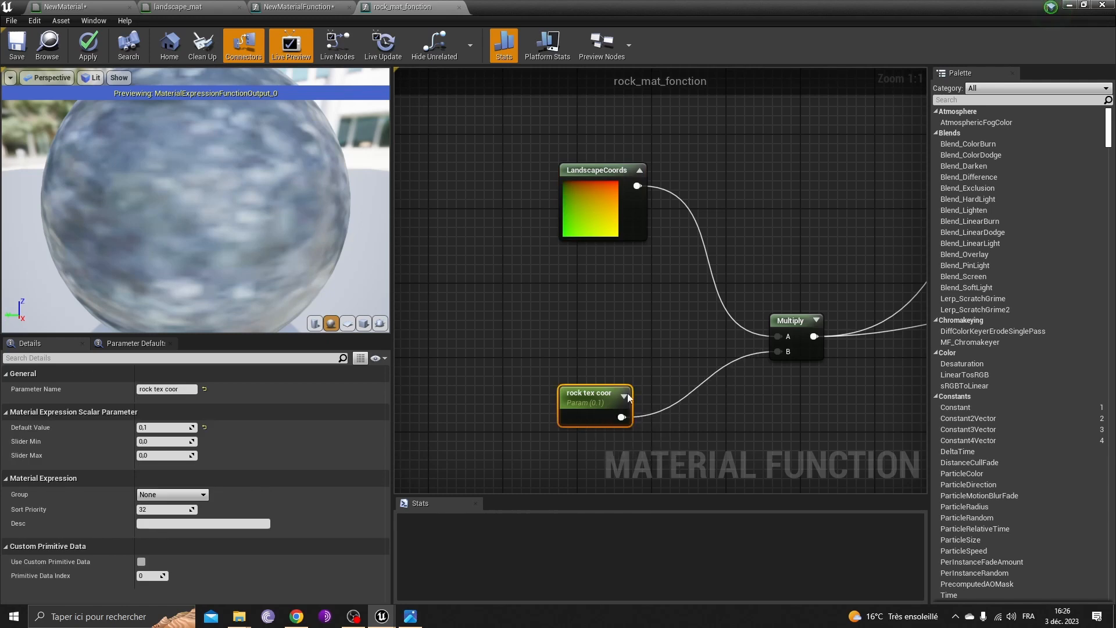
{"action": "left_click_drag", "start_coordinate": [602, 401], "coordinate": [612, 410]}
{"action": "right_click_drag", "start_coordinate": [695, 316], "coordinate": [777, 318]}
Step: Add a LandscapeLayerCoords node to NewMaterialFunction, placed before the moss texture samples
{"action": "left_click", "coordinate": [298, 7]}
{"action": "right_click", "coordinate": [495, 285]}
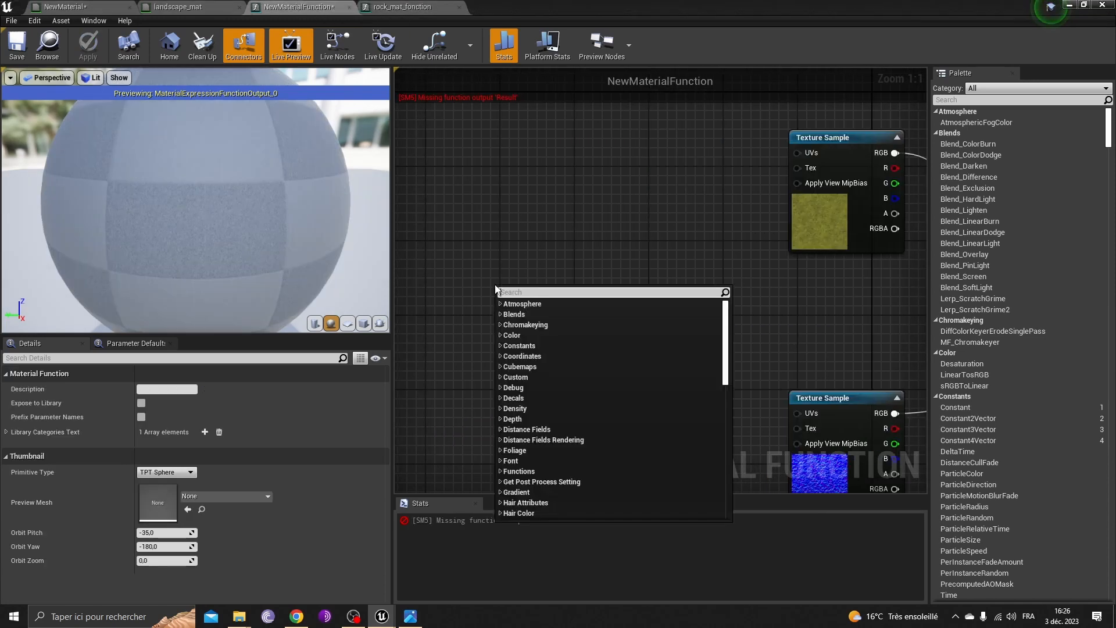
{"action": "type", "text": "landsca"}
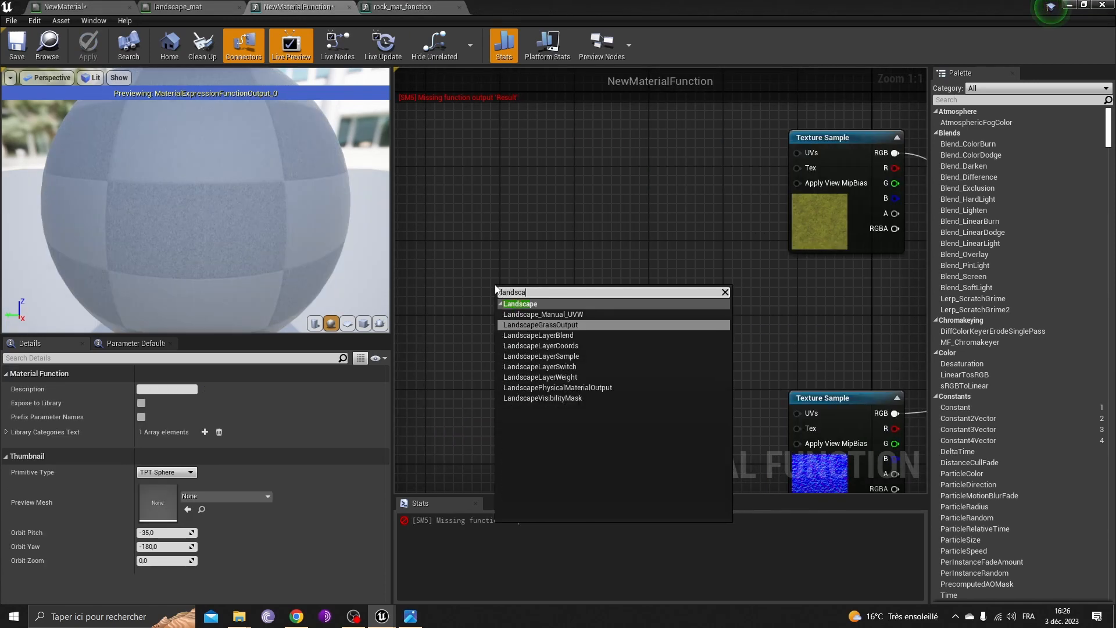
{"action": "type", "text": "pe coor"}
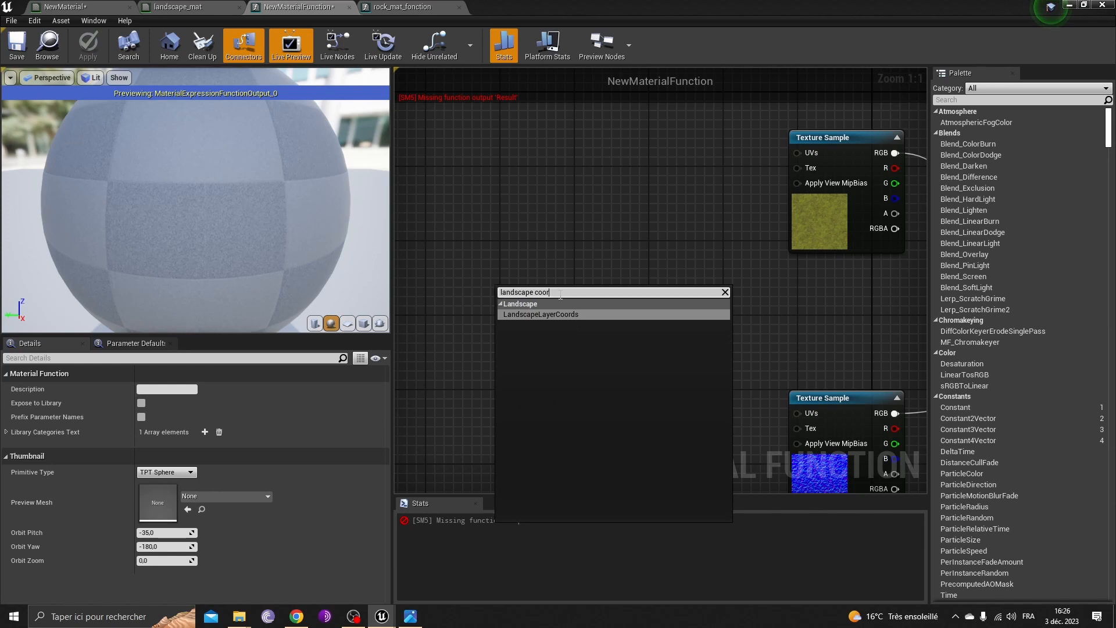
{"action": "left_click", "coordinate": [566, 316]}
{"action": "left_click_drag", "start_coordinate": [566, 319], "coordinate": [578, 179]}
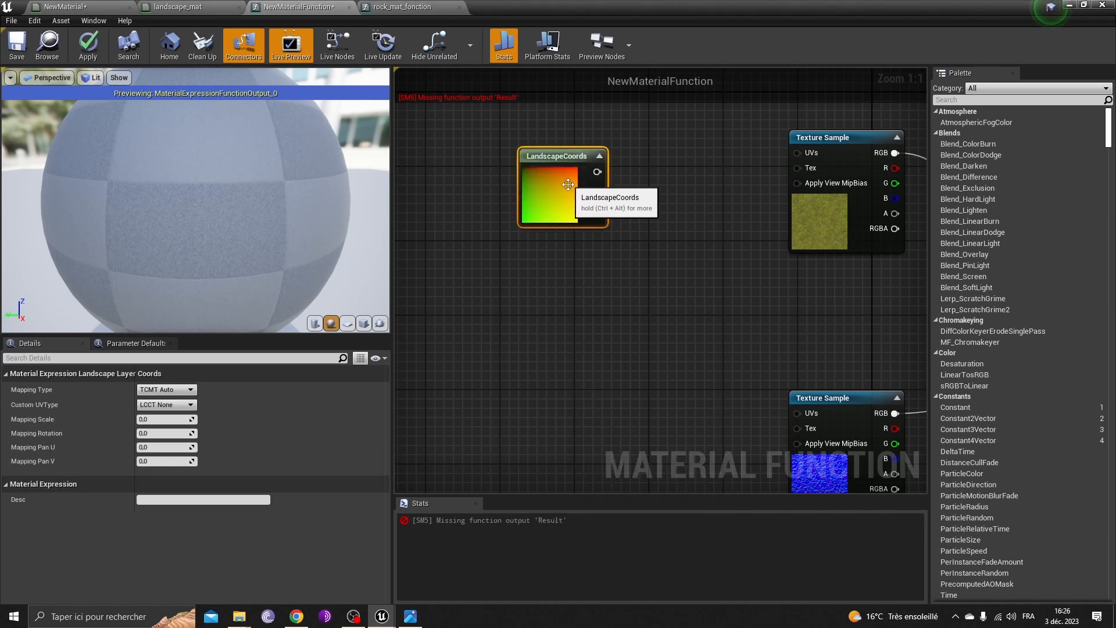
Step: Add a Multiply node between LandscapeCoords and the texture samples, with LandscapeCoords connected to its A input
{"action": "right_click", "coordinate": [618, 352]}
{"action": "type", "text": "mu"}
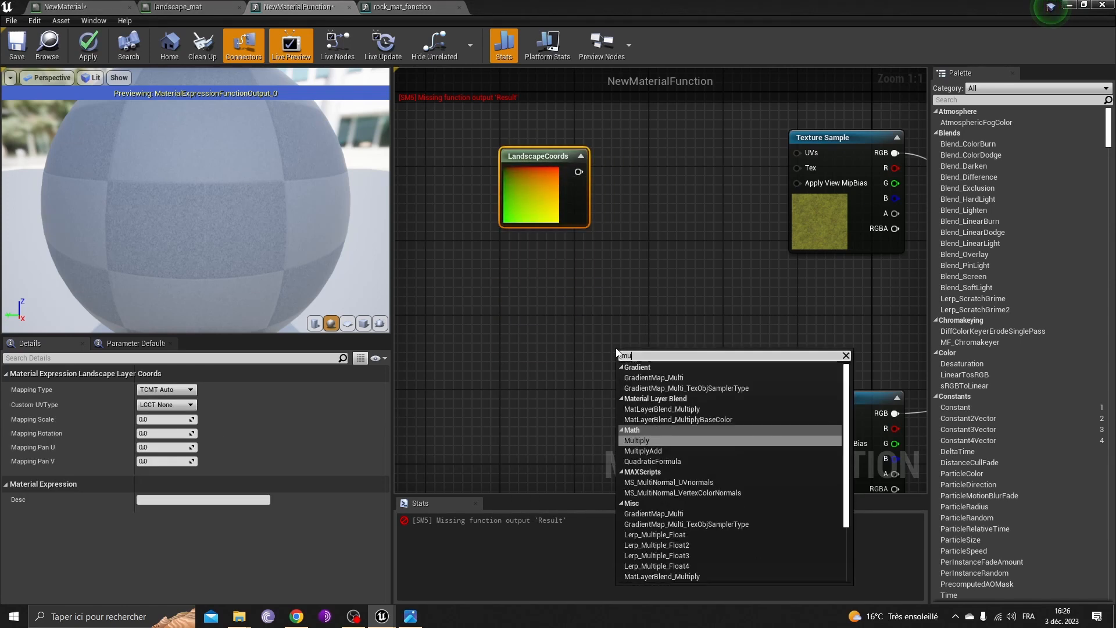
{"action": "type", "text": "ltipla"}
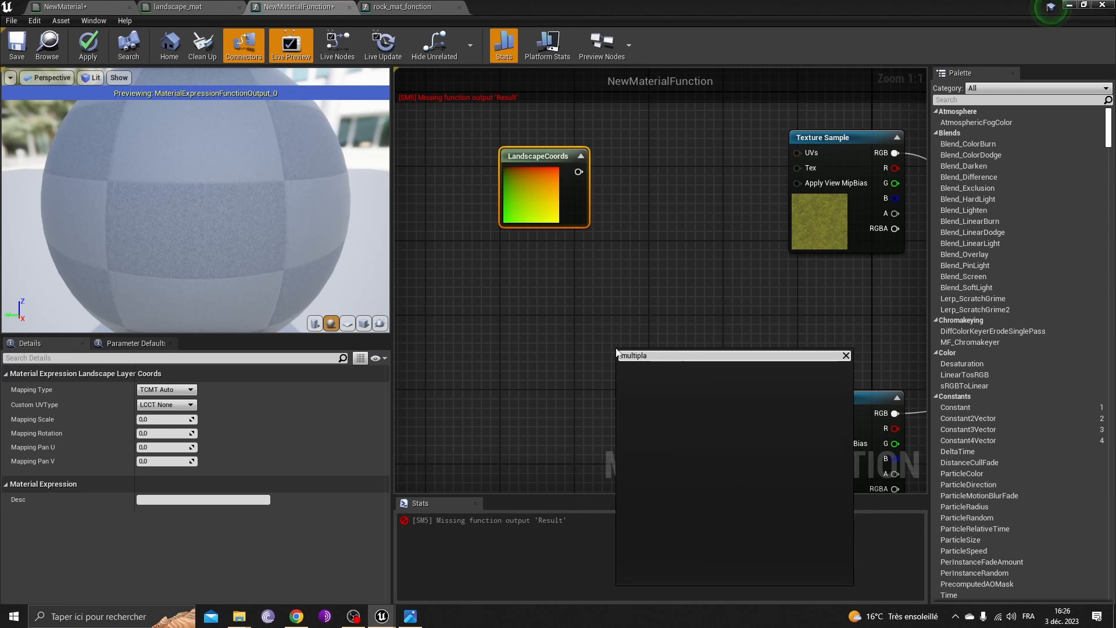
{"action": "key", "text": "BackSpace"}
{"action": "left_click", "coordinate": [640, 409]}
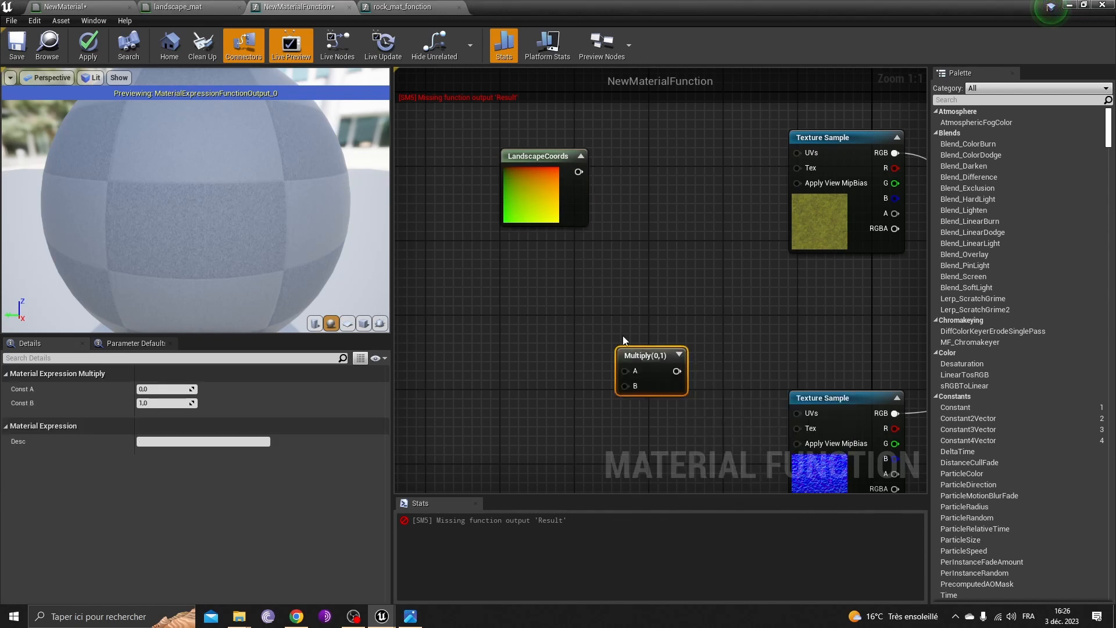
{"action": "left_click_drag", "start_coordinate": [631, 335], "coordinate": [666, 296]}
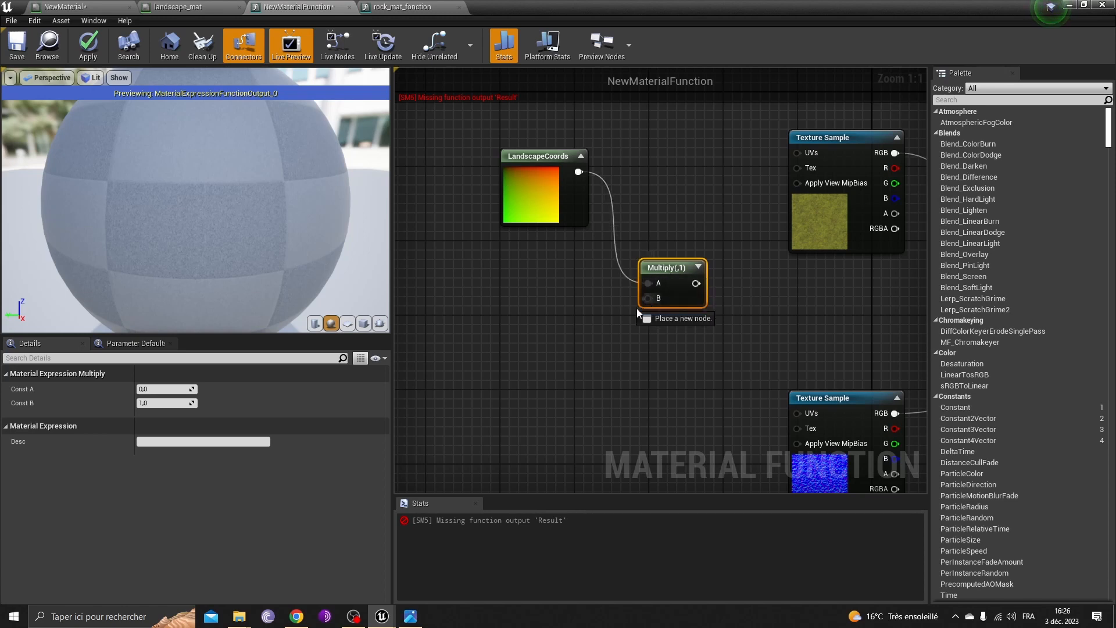
Step: Add a Constant node below LandscapeCoords and connect its output to the B input of the Multiply node
{"action": "right_click", "coordinate": [541, 380]}
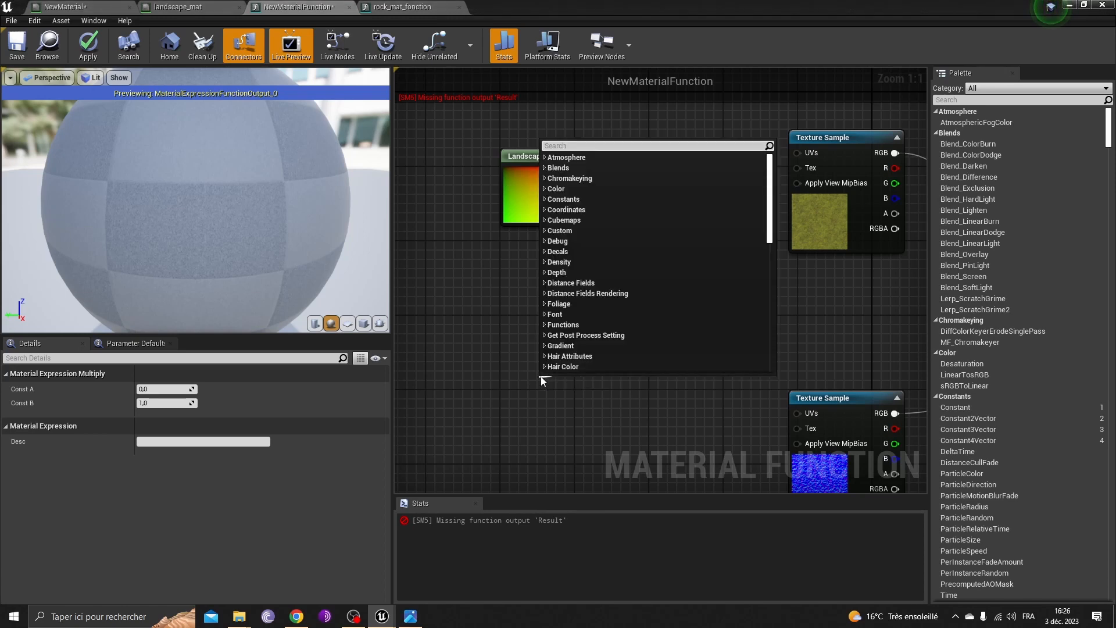
{"action": "type", "text": "consta"}
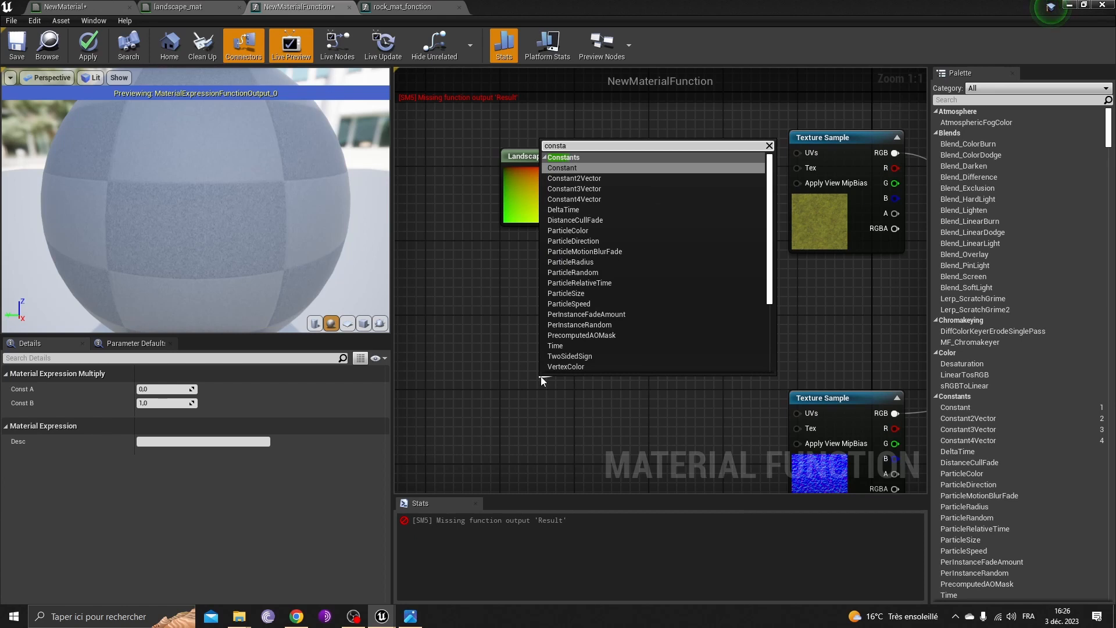
{"action": "left_click", "coordinate": [581, 169]}
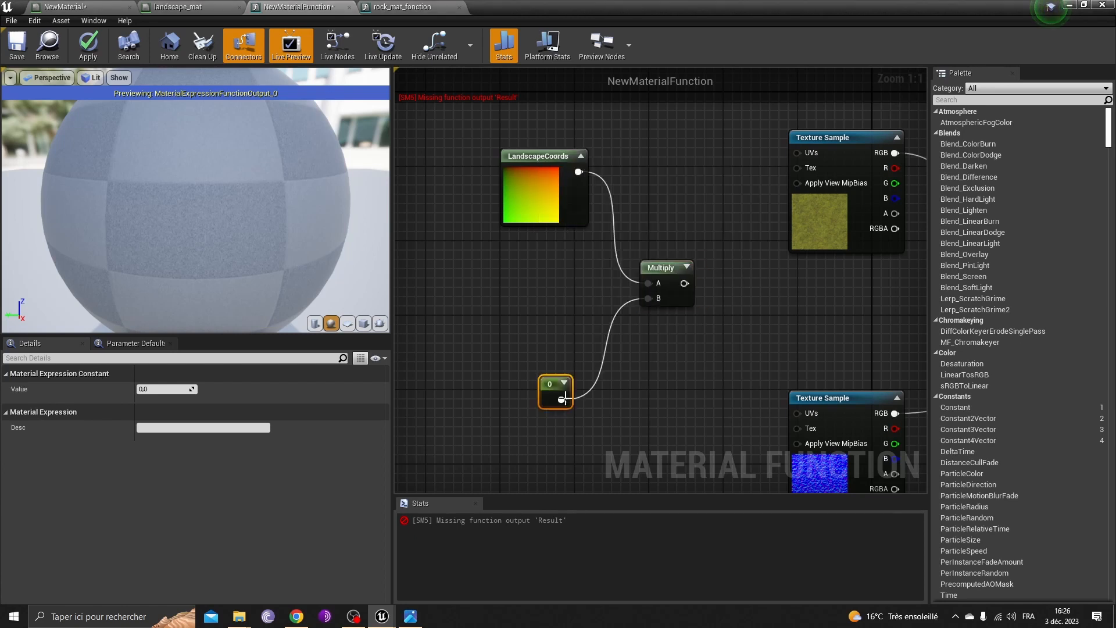
{"action": "left_click", "coordinate": [558, 337]}
Step: Convert the constant that feeds the Multiply node's B input into a scalar parameter, keeping the name Param
{"action": "right_click_drag", "start_coordinate": [554, 334], "coordinate": [582, 328]}
{"action": "right_click", "coordinate": [576, 378]}
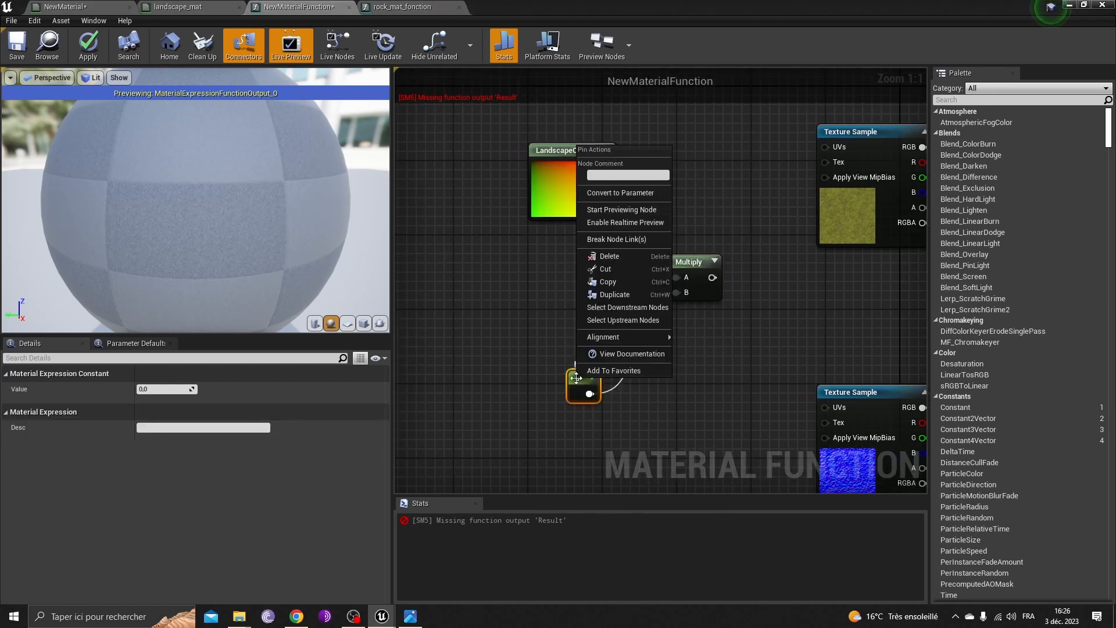
{"action": "left_click", "coordinate": [615, 193]}
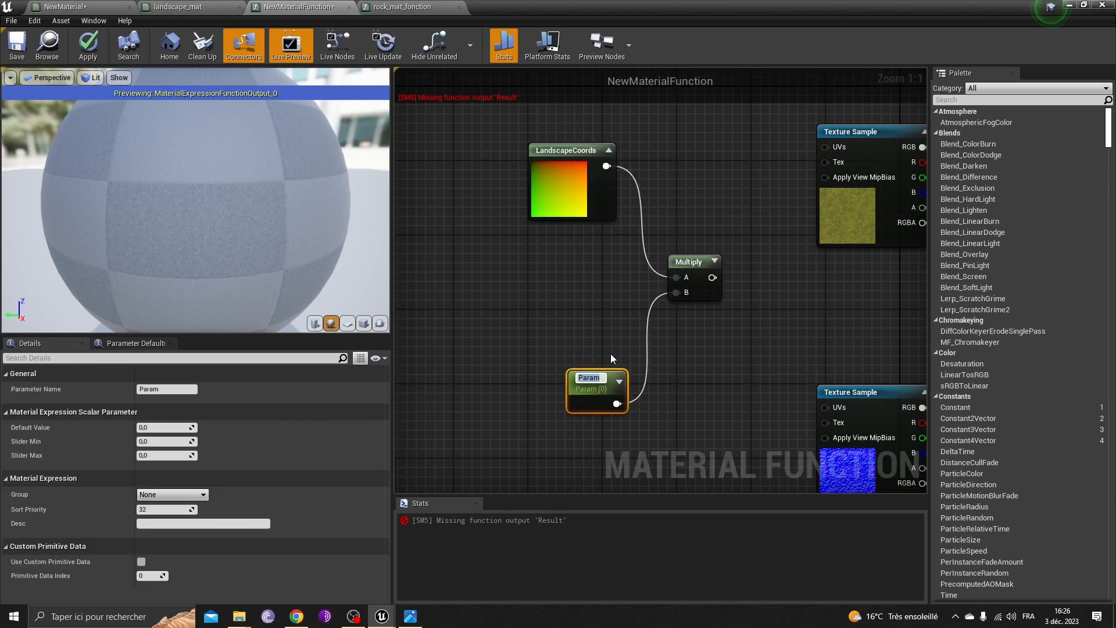
{"action": "left_click", "coordinate": [594, 349]}
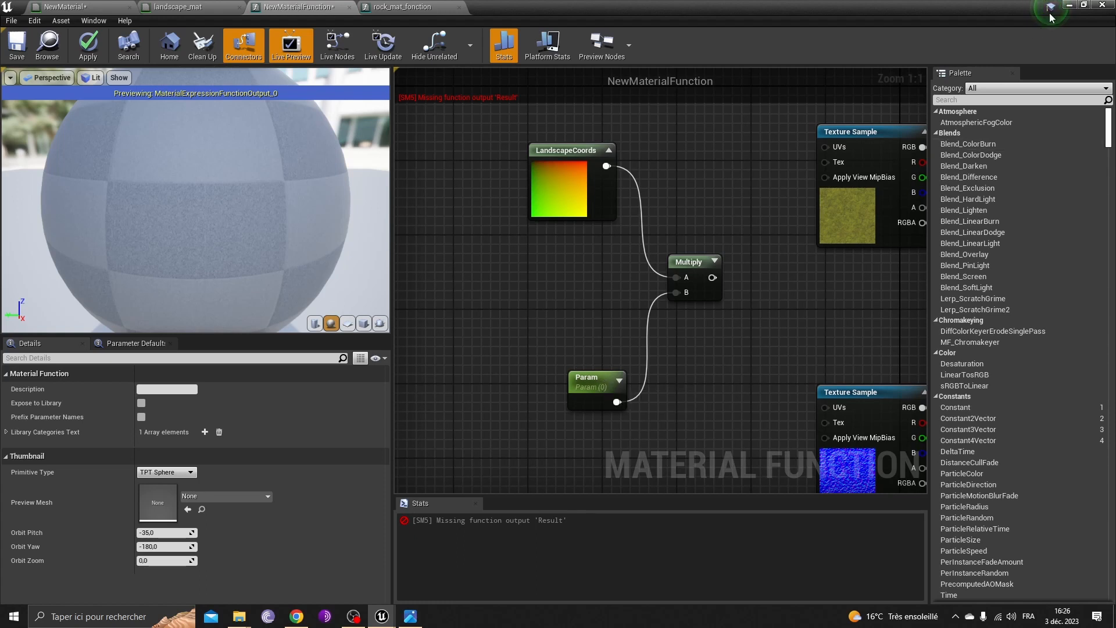
Step: Look over the landscape's checkered surface in the level viewport, then return to the NewMaterialFunction graph
{"action": "left_click", "coordinate": [1069, 5]}
{"action": "right_click_drag", "start_coordinate": [672, 294], "coordinate": [587, 245]}
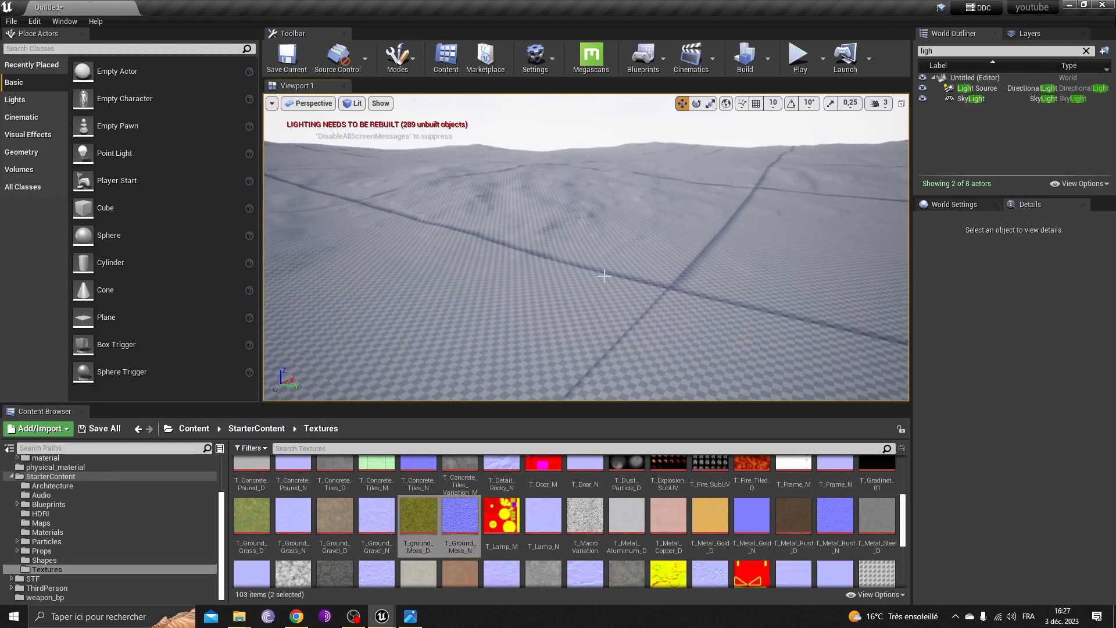
{"action": "right_click_drag", "start_coordinate": [638, 276], "coordinate": [593, 259]}
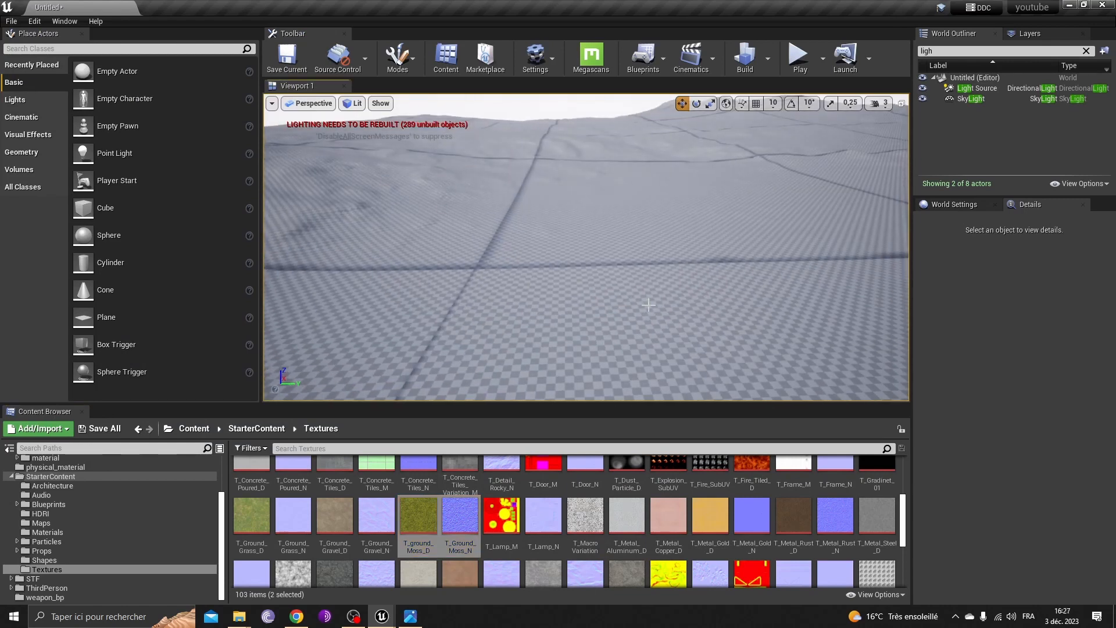
{"action": "right_click_drag", "start_coordinate": [648, 304], "coordinate": [475, 226]}
{"action": "mouse_move", "coordinate": [382, 615]}
{"action": "left_click", "coordinate": [407, 572]}
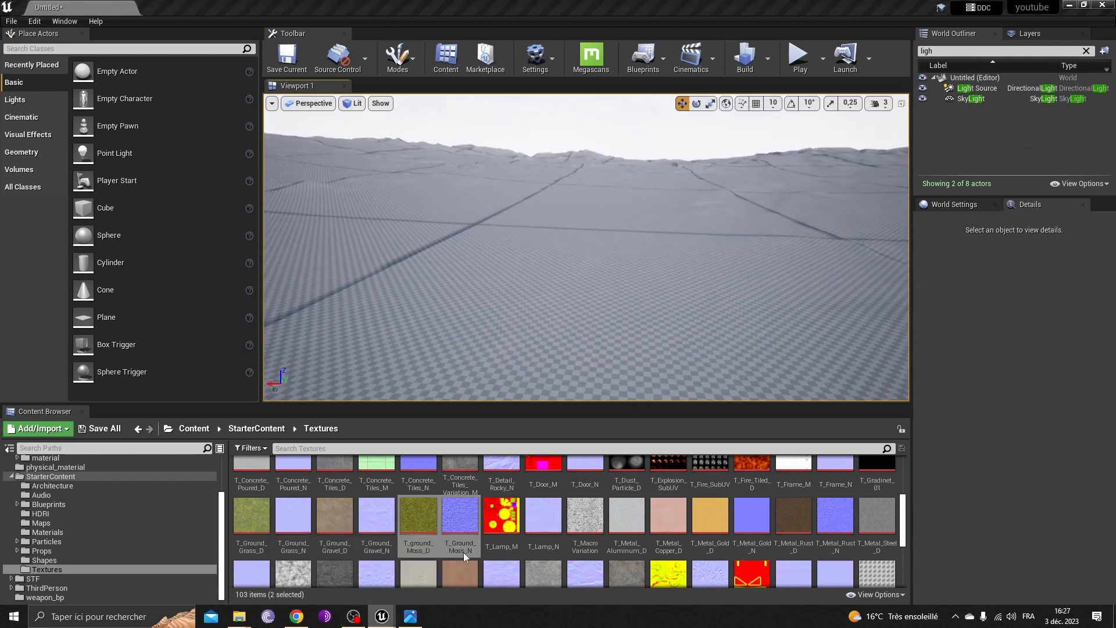
Step: Align the Param node directly below the LandscapeCoords node
{"action": "left_click", "coordinate": [550, 406]}
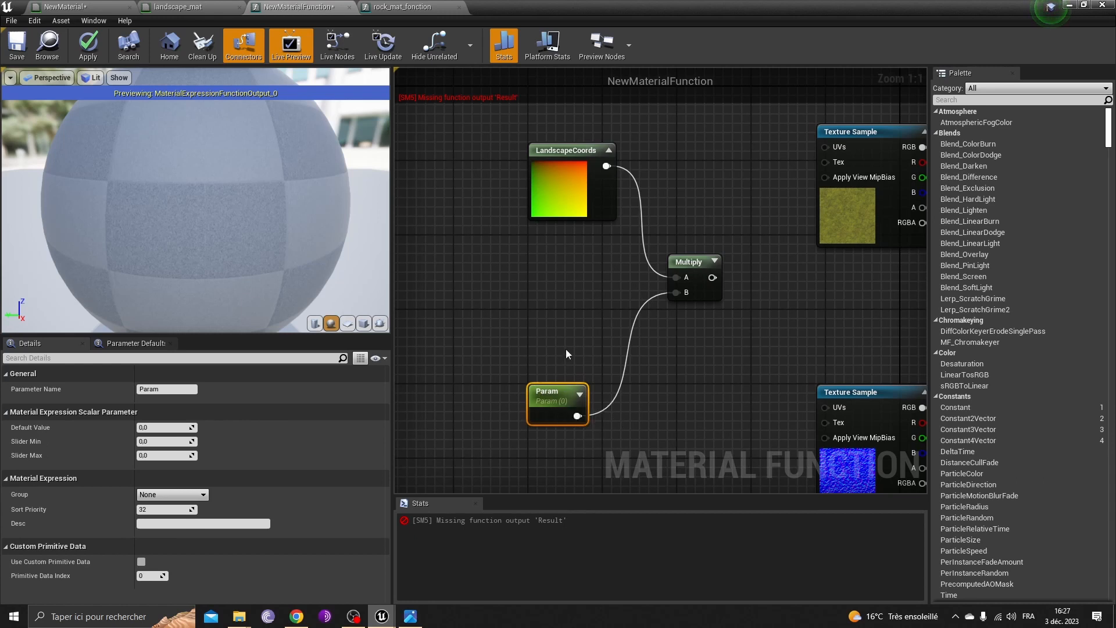
{"action": "left_click", "coordinate": [566, 352]}
{"action": "right_click", "coordinate": [546, 391]}
{"action": "left_click", "coordinate": [521, 393]}
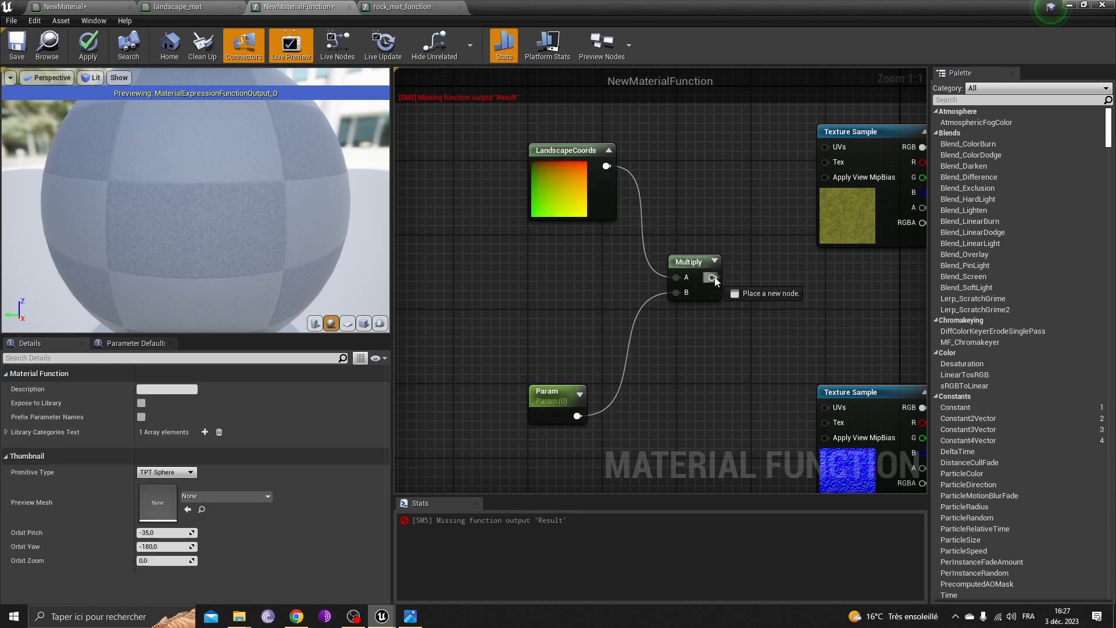
Step: Connect the Multiply output to the UVs inputs of both moss texture samples and apply the changes
{"action": "left_click_drag", "start_coordinate": [715, 280], "coordinate": [825, 147]}
{"action": "right_click_drag", "start_coordinate": [709, 284], "coordinate": [433, 308]}
{"action": "left_click_drag", "start_coordinate": [435, 303], "coordinate": [558, 433]}
{"action": "right_click_drag", "start_coordinate": [477, 352], "coordinate": [567, 306]}
{"action": "left_click", "coordinate": [92, 53]}
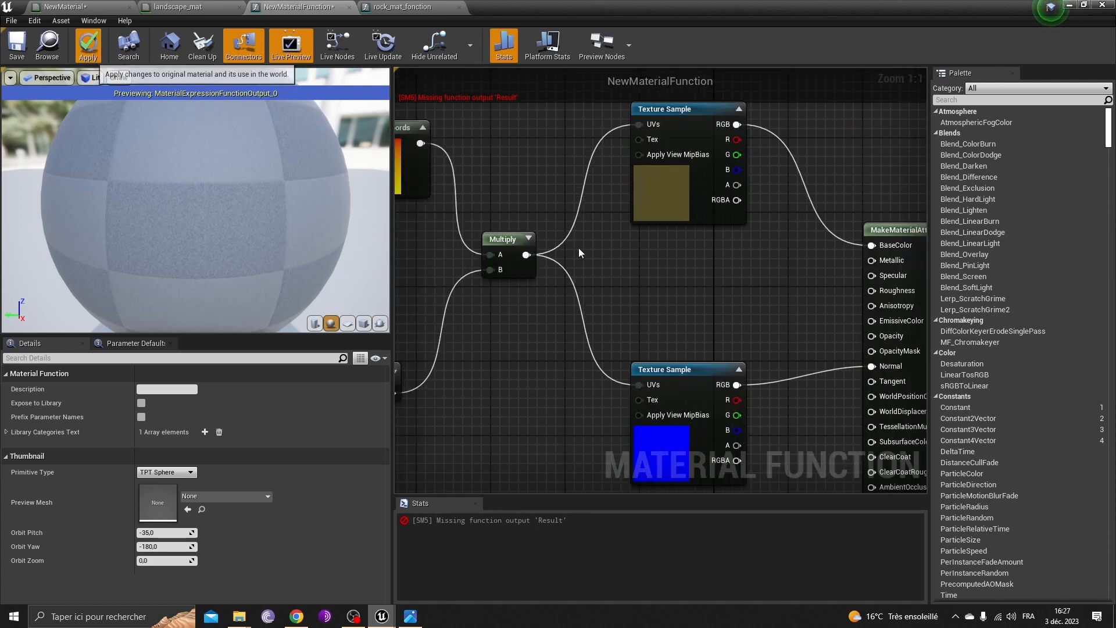
Step: Connect the MakeMaterialAttributes output to the Output Result node and apply the changes to NewMaterialFunction
{"action": "right_click_drag", "start_coordinate": [681, 284], "coordinate": [534, 191]}
{"action": "scroll", "coordinate": [535, 190], "scroll_direction": "down", "scroll_amount": 9}
{"action": "scroll", "coordinate": [542, 200], "scroll_direction": "up", "scroll_amount": 9}
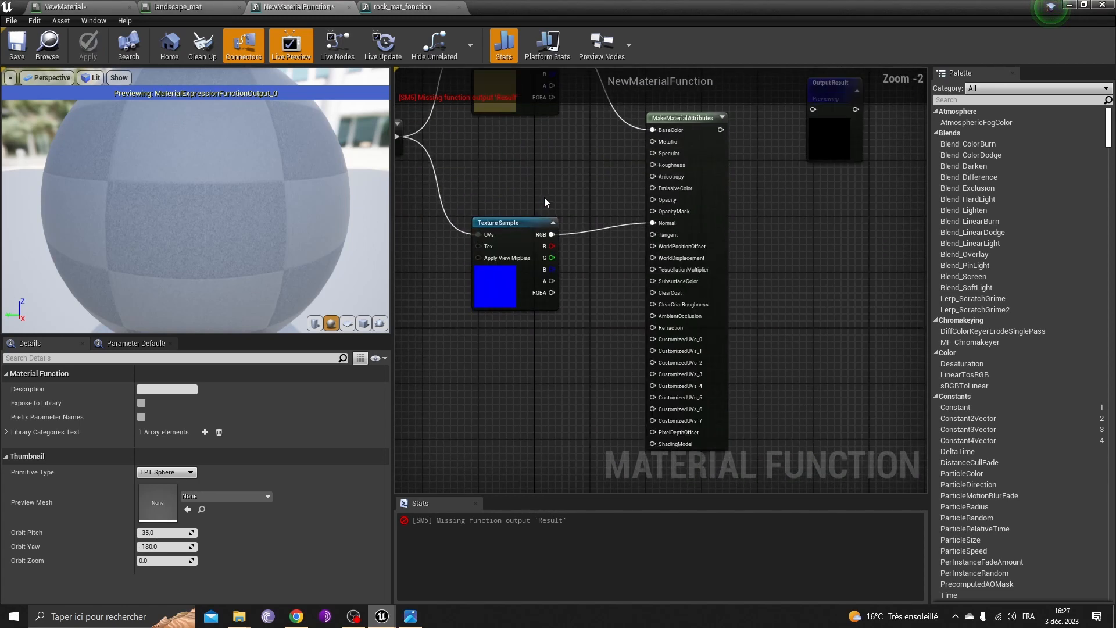
{"action": "right_click_drag", "start_coordinate": [782, 142], "coordinate": [573, 293]}
{"action": "left_click_drag", "start_coordinate": [554, 268], "coordinate": [667, 240]}
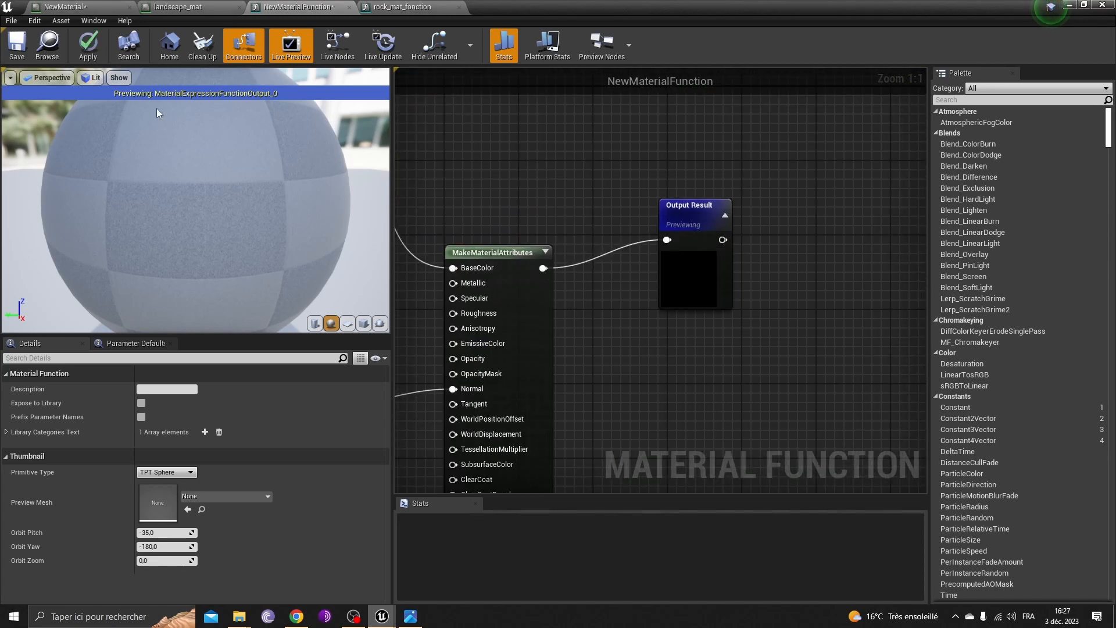
{"action": "left_click", "coordinate": [88, 43]}
Step: Review the complete NewMaterialFunction graph, including its base color texture sample, and compare it with the rock_mat_fonction graph
{"action": "right_click_drag", "start_coordinate": [538, 209], "coordinate": [884, 178]}
{"action": "scroll", "coordinate": [884, 178], "scroll_direction": "down", "scroll_amount": 5}
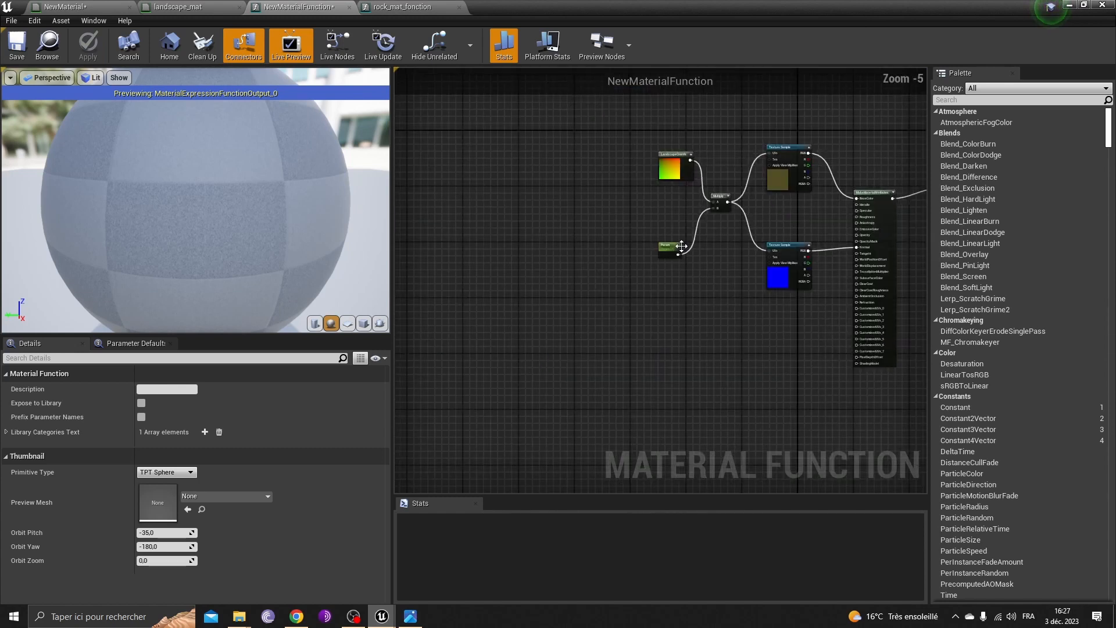
{"action": "scroll", "coordinate": [744, 227], "scroll_direction": "up", "scroll_amount": 3}
{"action": "right_click_drag", "start_coordinate": [744, 227], "coordinate": [646, 232]}
{"action": "right_click_drag", "start_coordinate": [720, 274], "coordinate": [664, 281]}
{"action": "scroll", "coordinate": [664, 282], "scroll_direction": "down", "scroll_amount": 3}
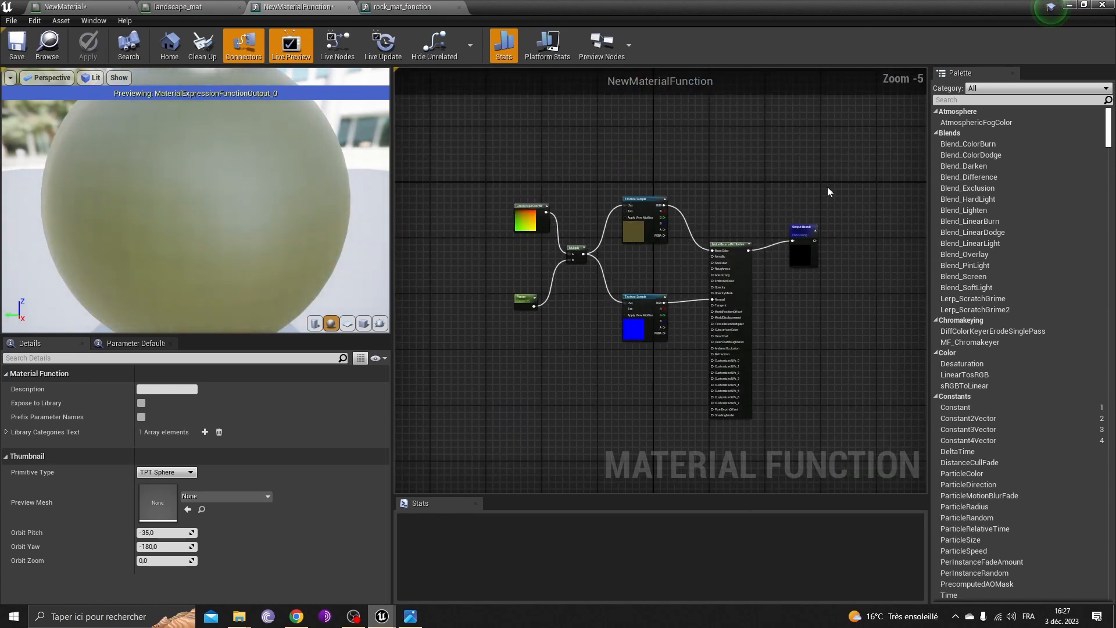
{"action": "left_click_drag", "start_coordinate": [845, 178], "coordinate": [447, 434]}
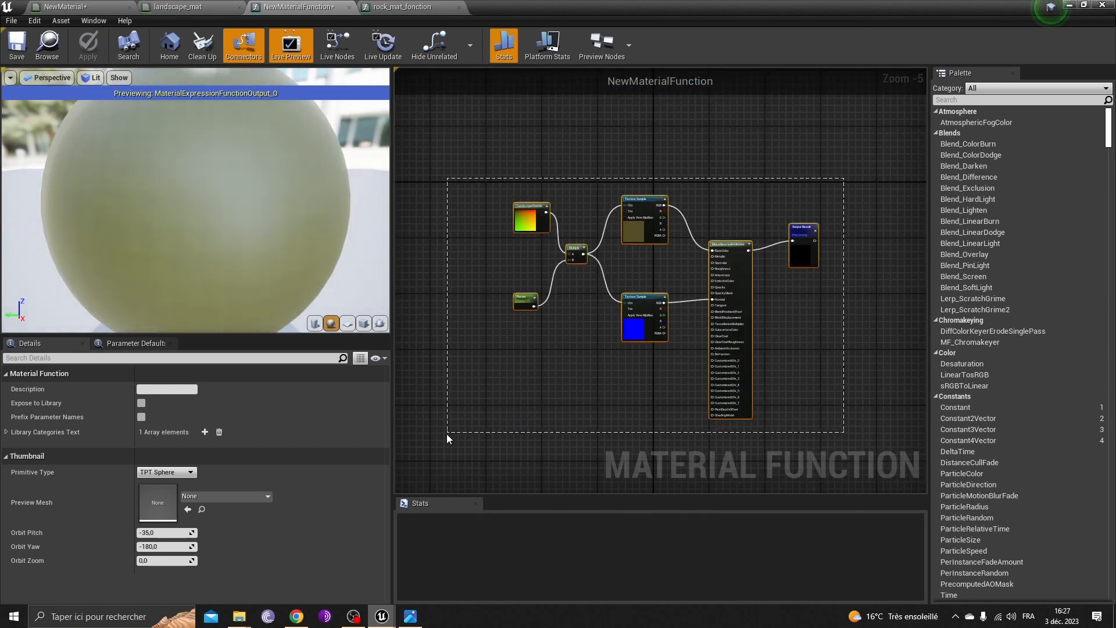
{"action": "scroll", "coordinate": [530, 256], "scroll_direction": "up", "scroll_amount": 5}
{"action": "left_click", "coordinate": [532, 267]}
{"action": "right_click_drag", "start_coordinate": [778, 253], "coordinate": [474, 309]}
{"action": "left_click", "coordinate": [515, 250]}
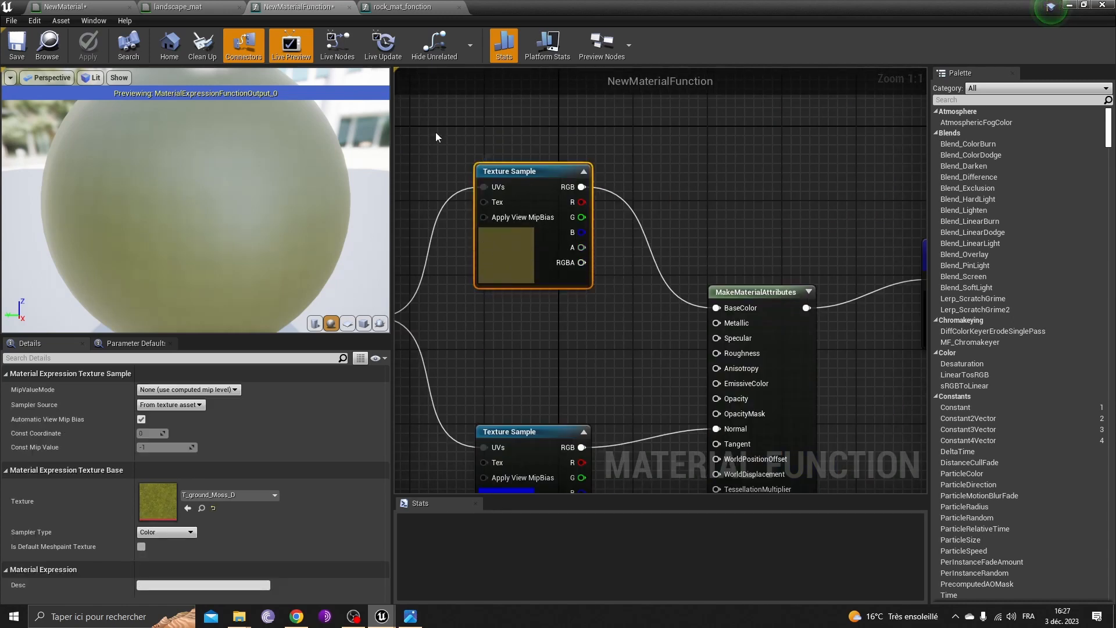
{"action": "left_click", "coordinate": [395, 8]}
{"action": "scroll", "coordinate": [553, 232], "scroll_direction": "down", "scroll_amount": 3}
{"action": "scroll", "coordinate": [578, 240], "scroll_direction": "up", "scroll_amount": 4}
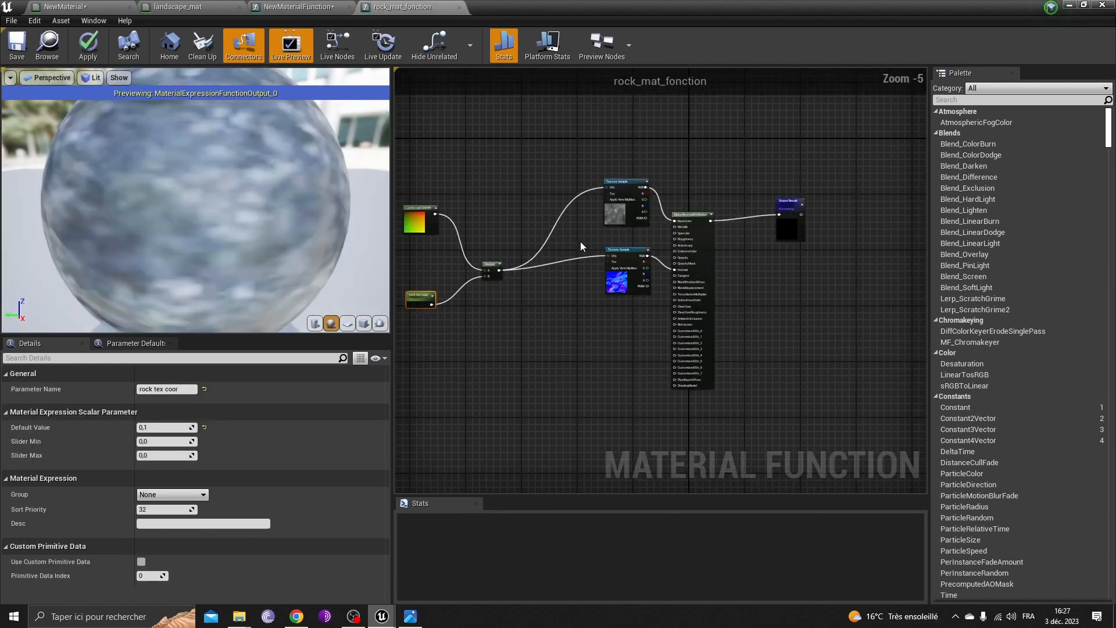
{"action": "right_click_drag", "start_coordinate": [546, 233], "coordinate": [535, 295]}
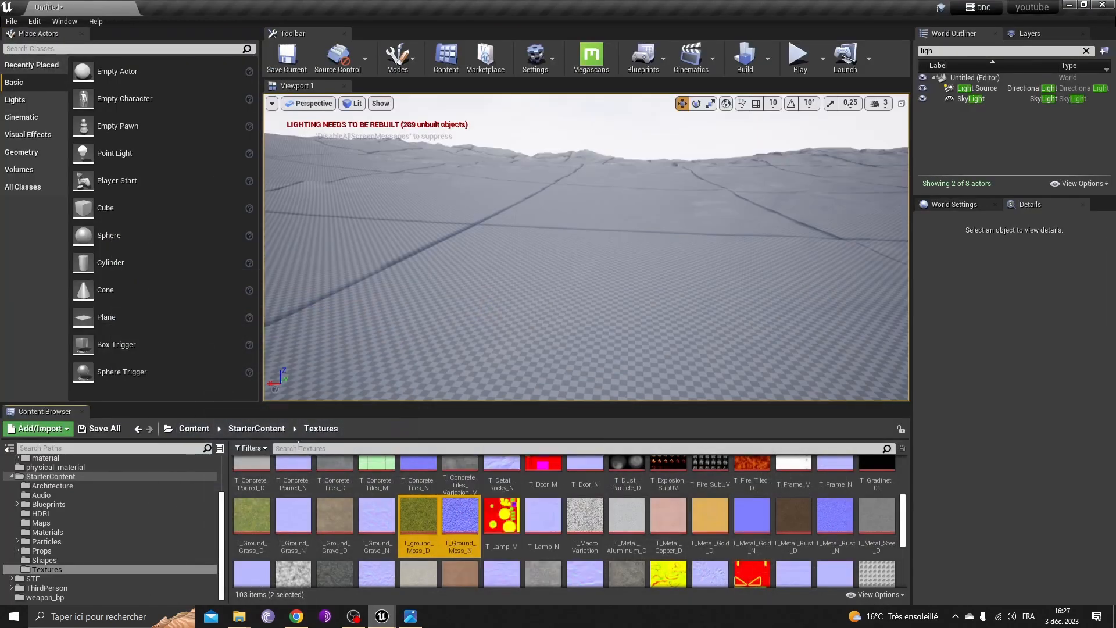
Step: Browse to the Content > Maps > material folder and check the parameters of the landscape_mat_Inst material instance
{"action": "left_click", "coordinate": [193, 428]}
{"action": "double_click", "coordinate": [419, 474]}
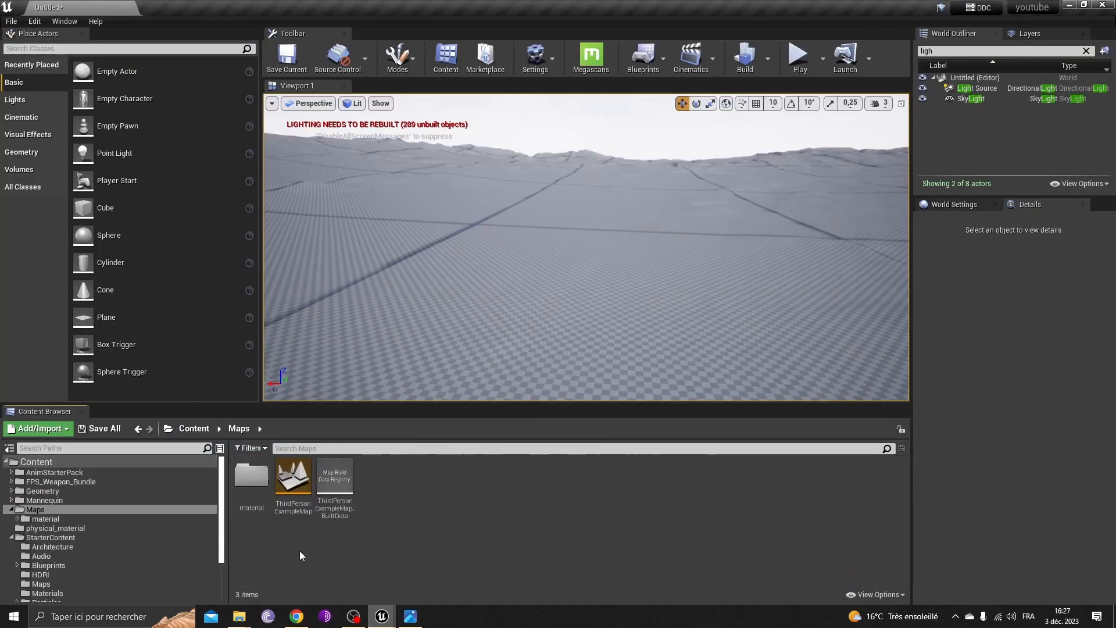
{"action": "double_click", "coordinate": [251, 475]}
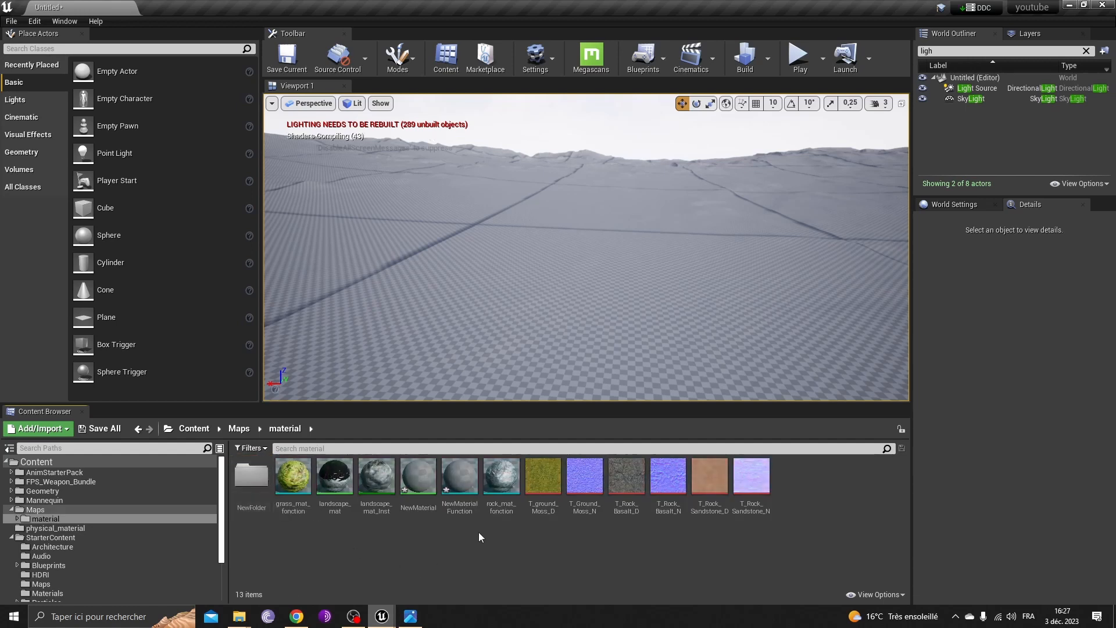
{"action": "double_click", "coordinate": [378, 488]}
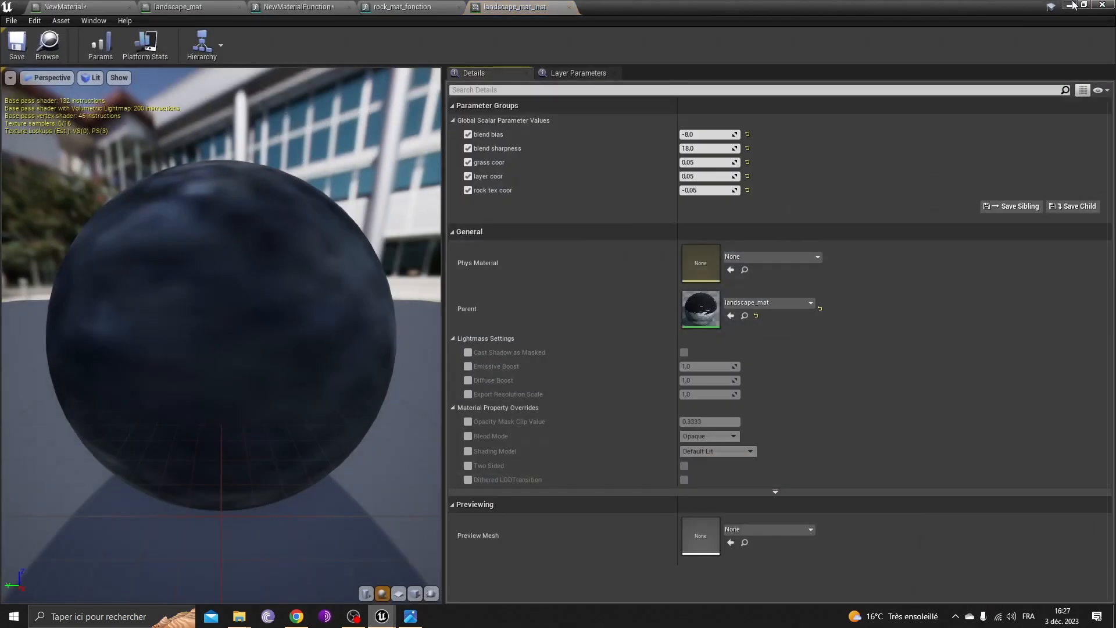
{"action": "left_click", "coordinate": [1071, 5]}
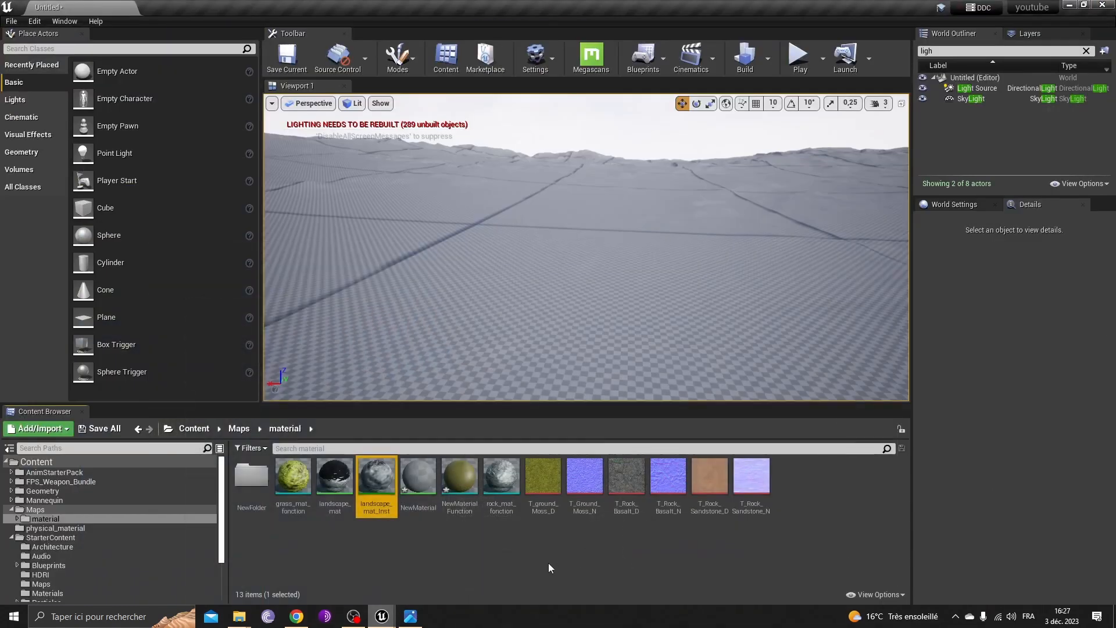
Step: Open grass_mat_fonction and compare its node graph with the NewMaterialFunction graph
{"action": "double_click", "coordinate": [287, 481]}
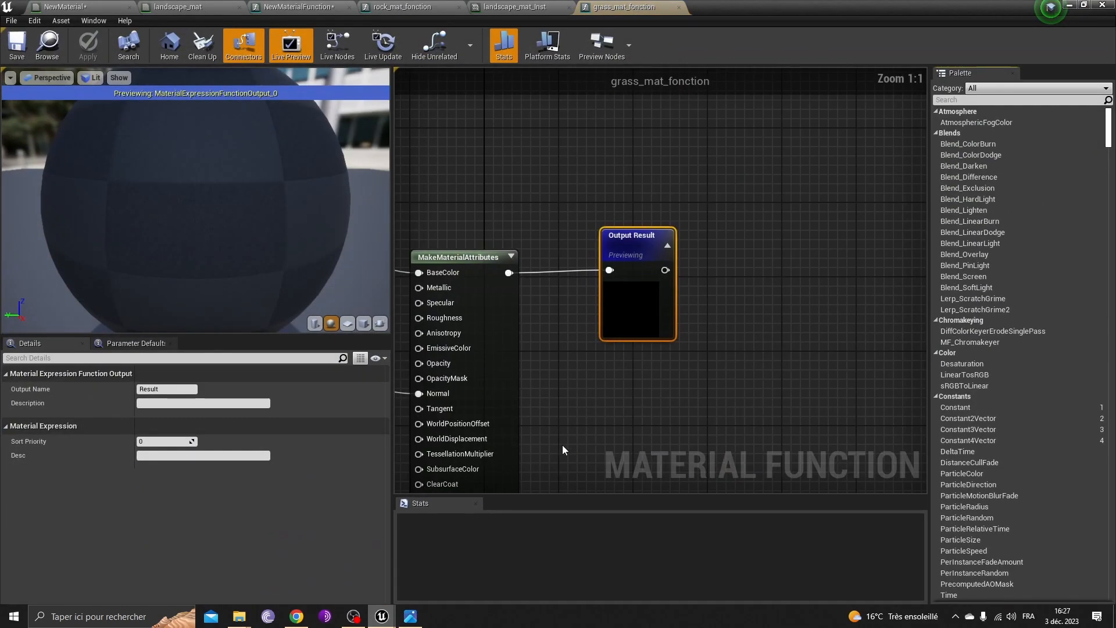
{"action": "scroll", "coordinate": [655, 362], "scroll_direction": "down", "scroll_amount": 8}
{"action": "scroll", "coordinate": [655, 326], "scroll_direction": "up", "scroll_amount": 7}
{"action": "right_click_drag", "start_coordinate": [654, 294], "coordinate": [401, 477]}
{"action": "right_click_drag", "start_coordinate": [407, 175], "coordinate": [809, 196]}
{"action": "left_click", "coordinate": [301, 6]}
{"action": "scroll", "coordinate": [629, 314], "scroll_direction": "down", "scroll_amount": 6}
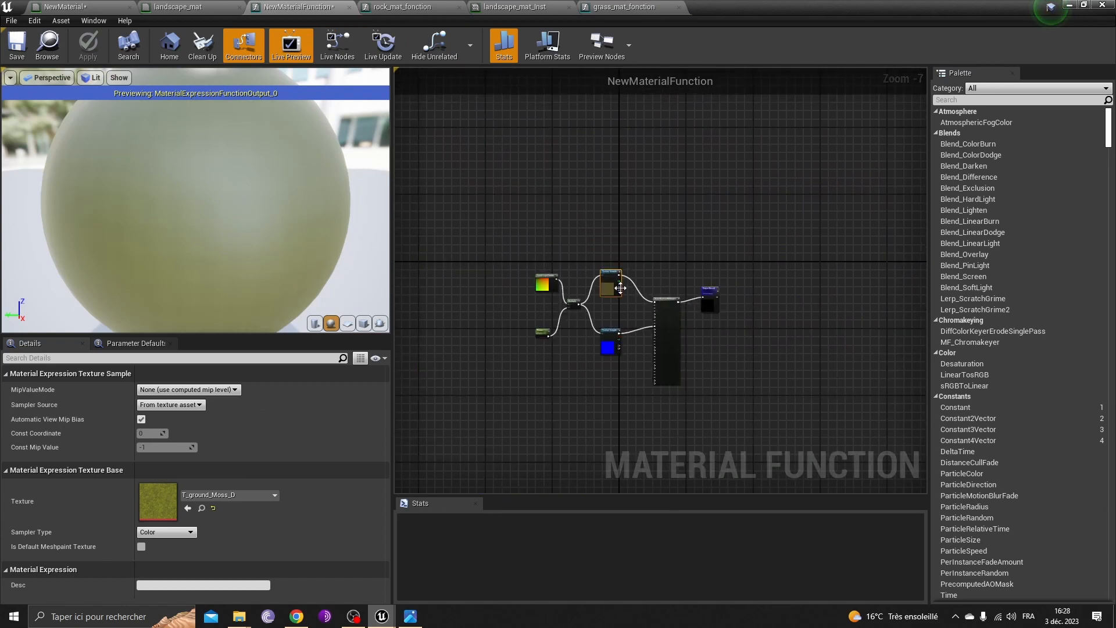
{"action": "scroll", "coordinate": [654, 288], "scroll_direction": "up", "scroll_amount": 3}
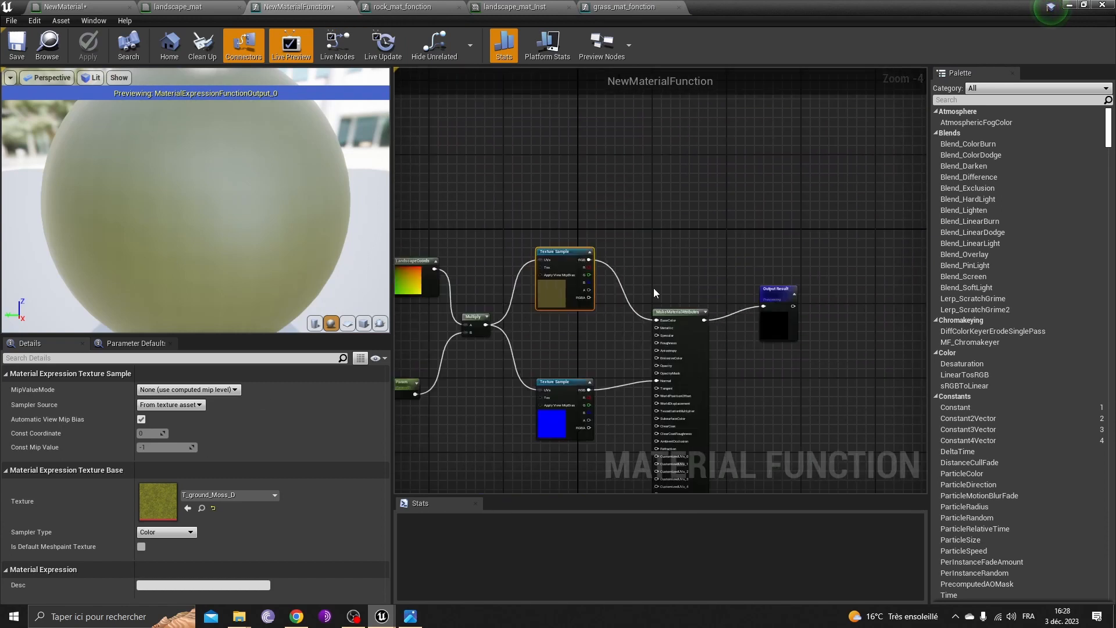
{"action": "right_click_drag", "start_coordinate": [710, 241], "coordinate": [737, 202]}
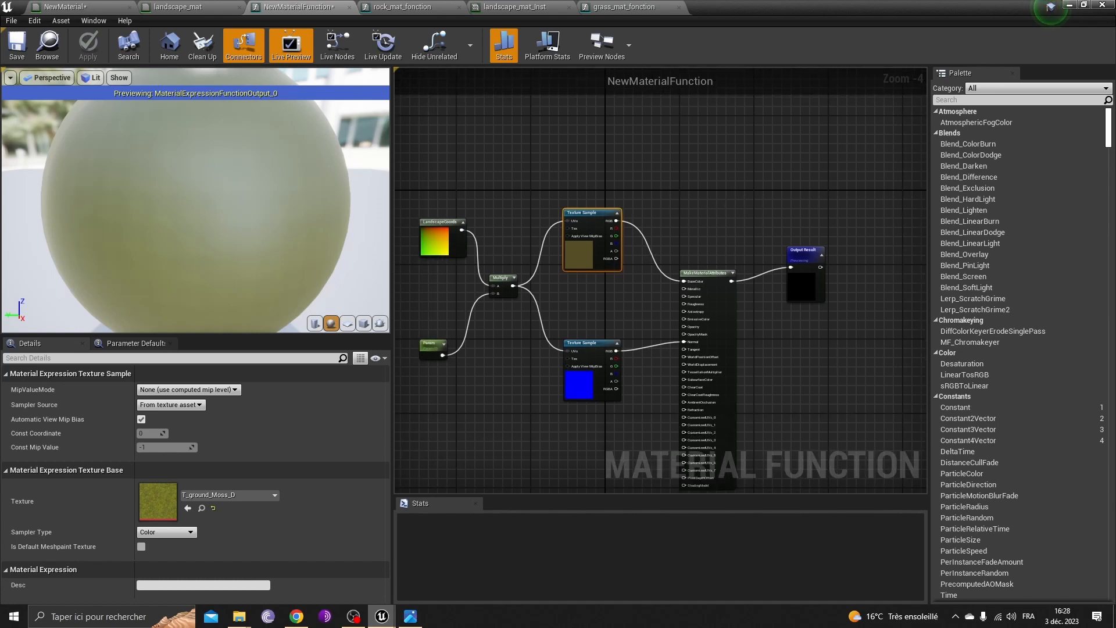
Step: Make a copy of NewMaterialFunction within the material folder
{"action": "left_click", "coordinate": [1072, 5]}
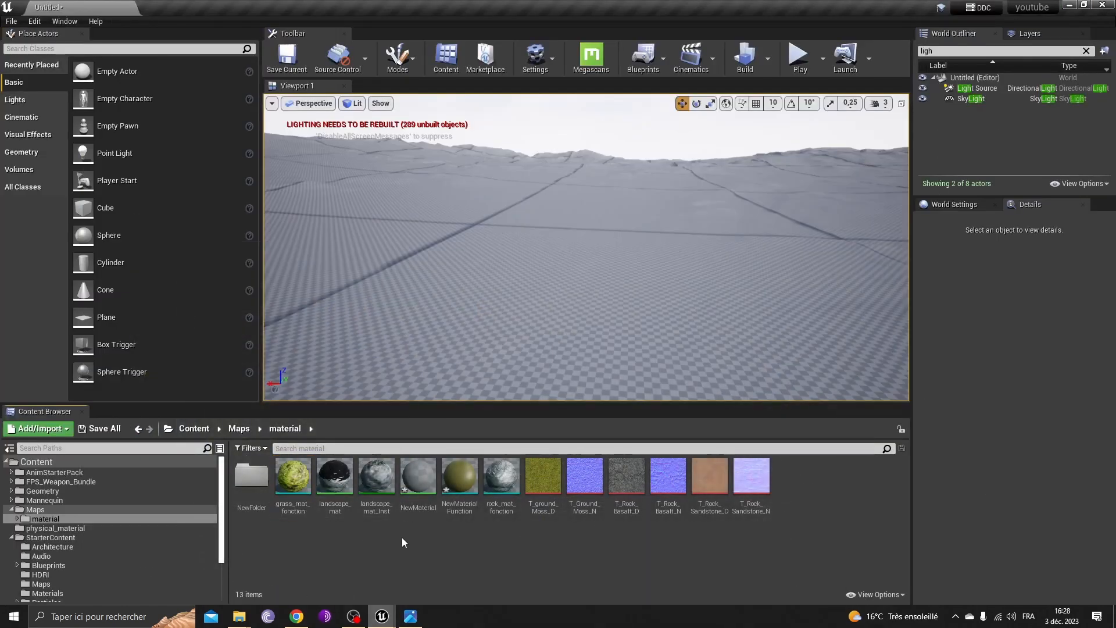
{"action": "left_click_drag", "start_coordinate": [460, 478], "coordinate": [800, 504]}
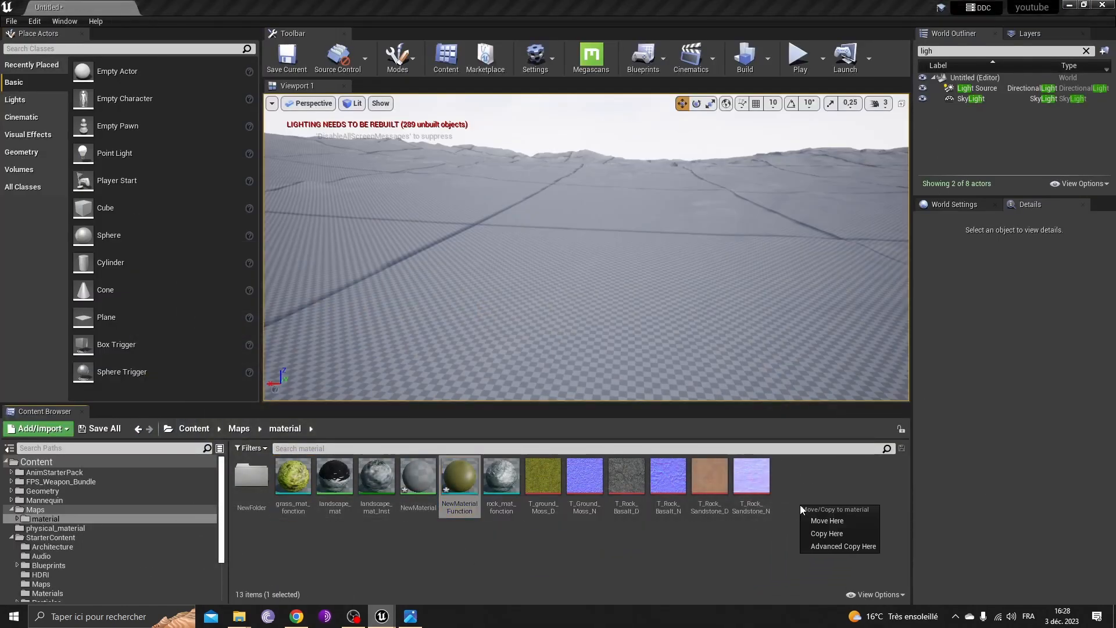
{"action": "left_click", "coordinate": [827, 534]}
Step: Open the copied function NewMaterialFunction_2 and examine its two texture samples and its coordinate nodes
{"action": "double_click", "coordinate": [794, 476]}
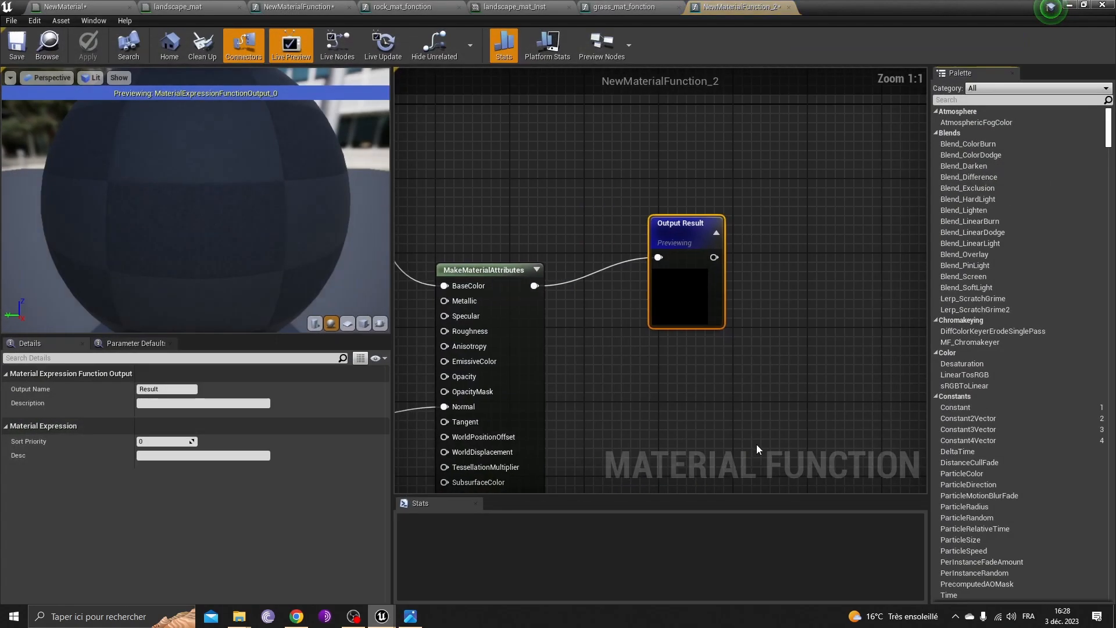
{"action": "scroll", "coordinate": [600, 298], "scroll_direction": "down", "scroll_amount": 5}
{"action": "scroll", "coordinate": [645, 273], "scroll_direction": "up", "scroll_amount": 4}
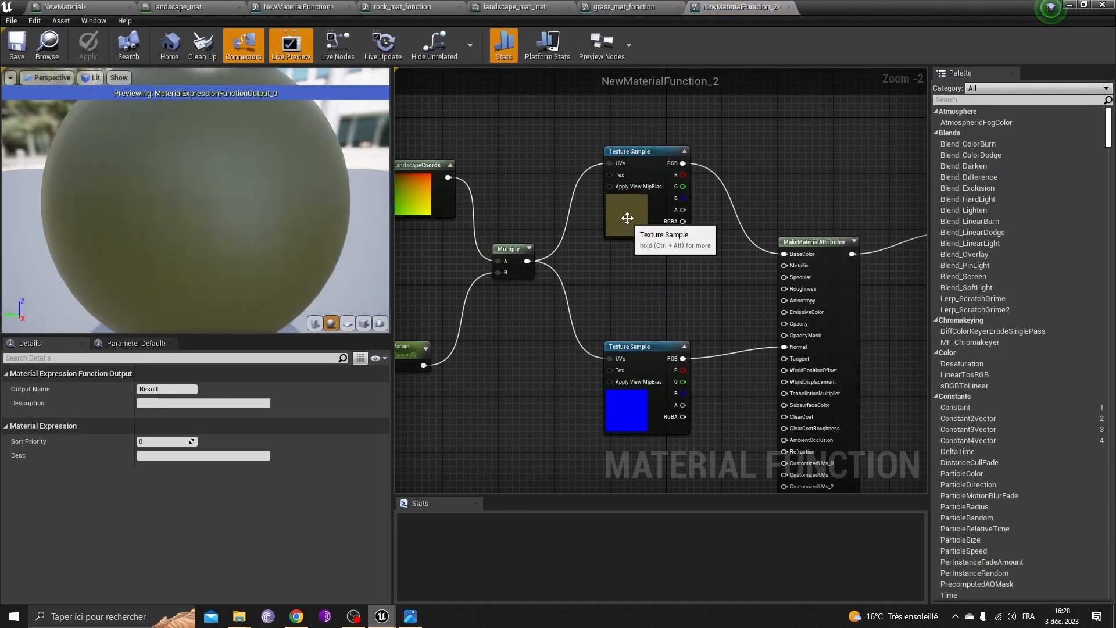
{"action": "left_click", "coordinate": [628, 218]}
{"action": "left_click", "coordinate": [616, 407]}
{"action": "left_click", "coordinate": [650, 197]}
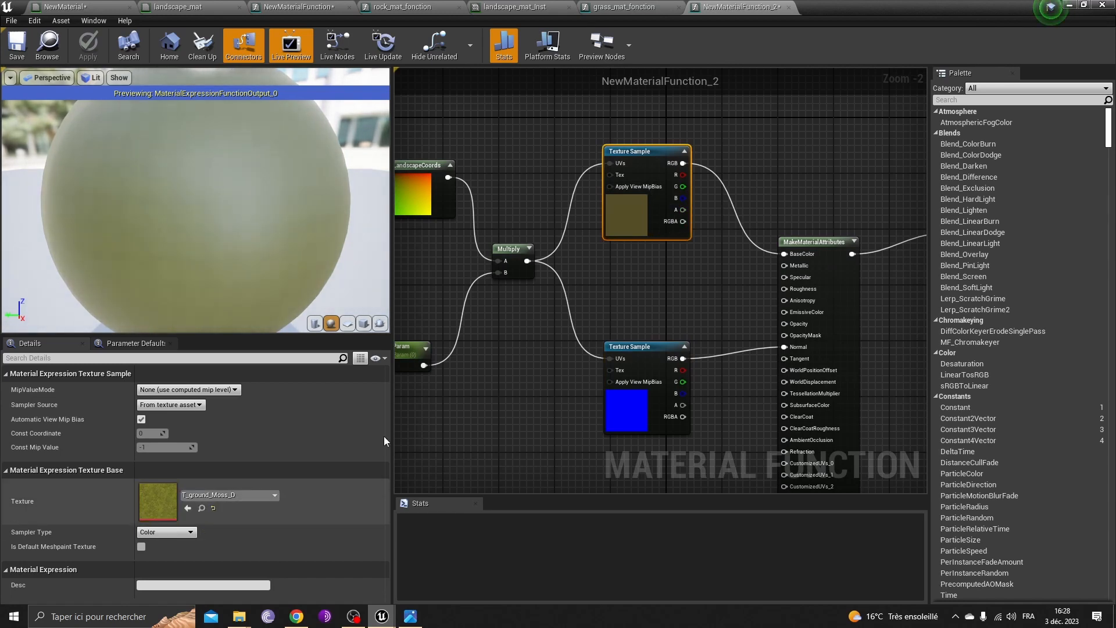
{"action": "right_click_drag", "start_coordinate": [516, 351], "coordinate": [548, 312]}
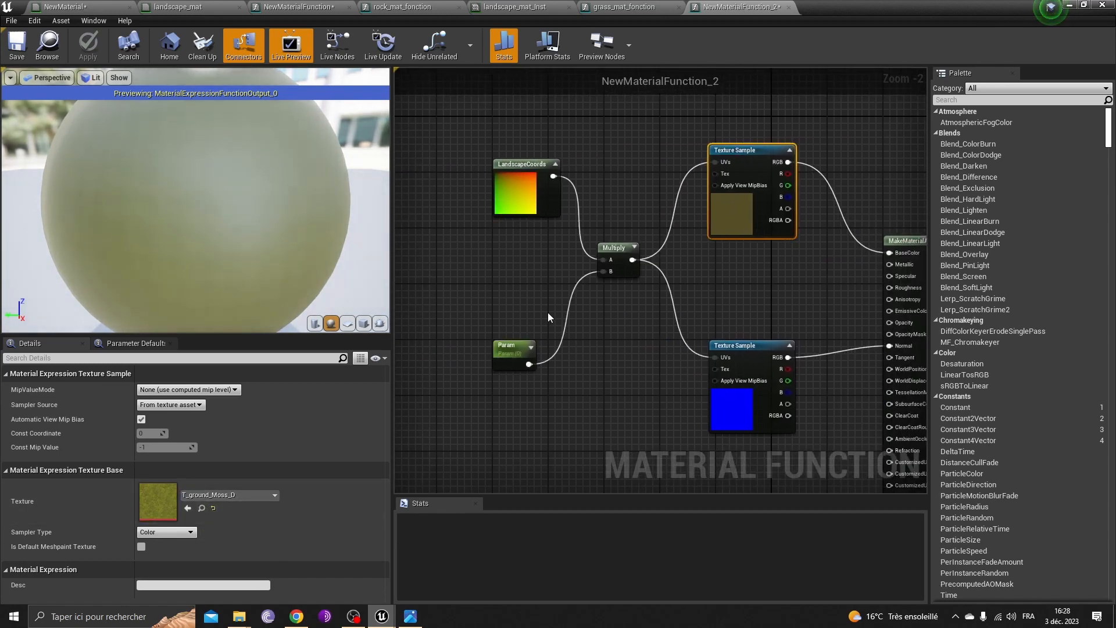
{"action": "left_click", "coordinate": [614, 343]}
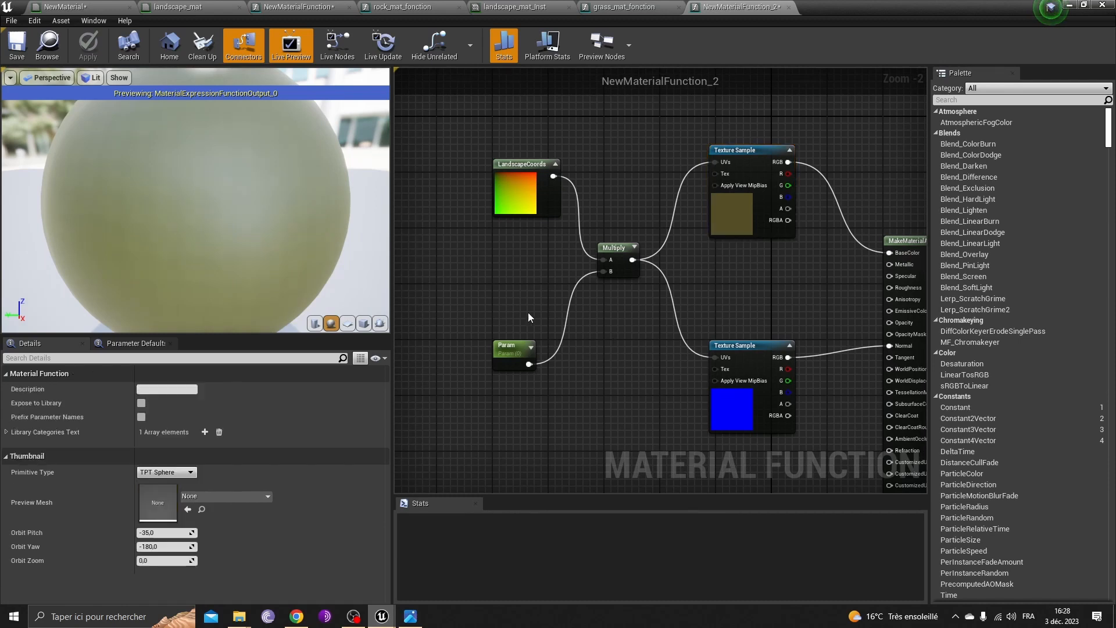
Step: Set the default value of the Param scalar parameter to 0,5, lower it to about 0,157 and check the preview
{"action": "scroll", "coordinate": [505, 351], "scroll_direction": "up", "scroll_amount": 2}
{"action": "left_click", "coordinate": [506, 352]}
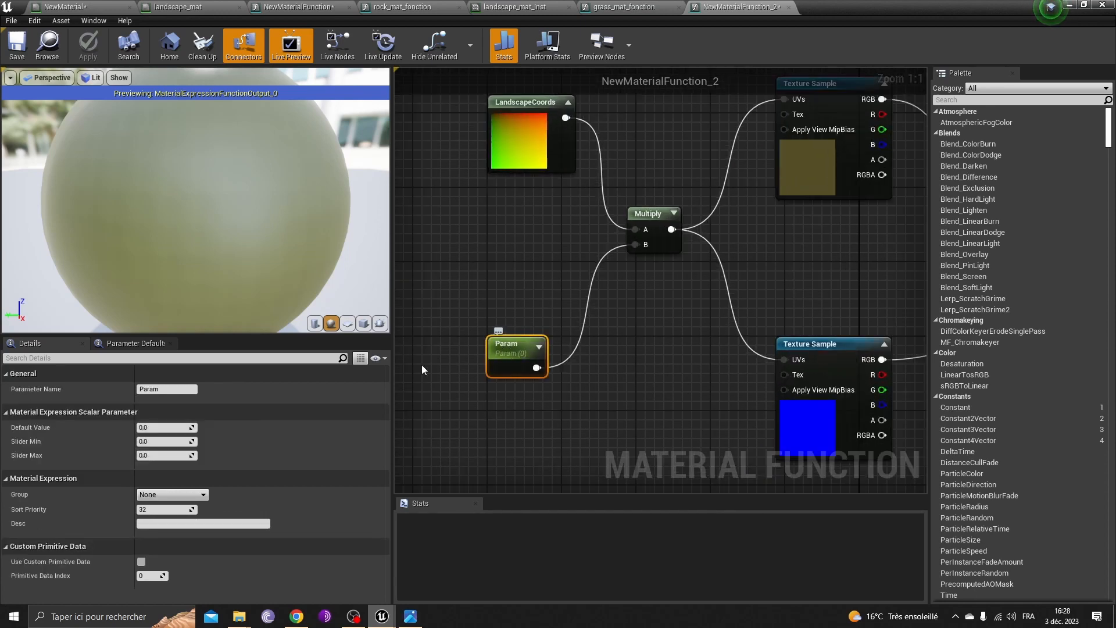
{"action": "left_click", "coordinate": [167, 428]}
{"action": "type", "text": "0,5"}
{"action": "key", "text": "Return"}
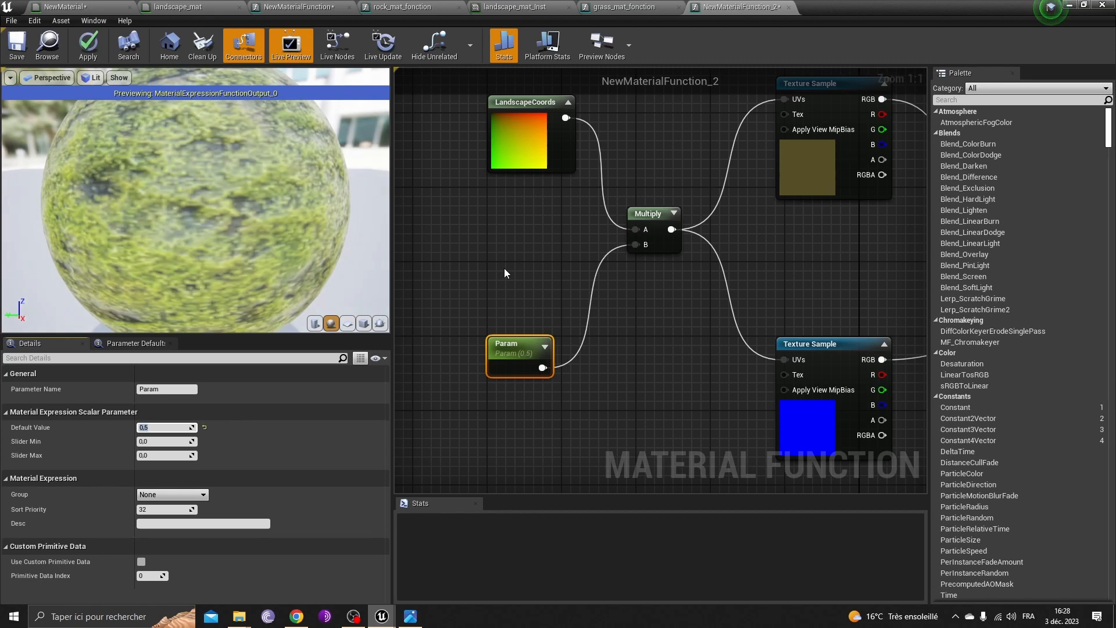
{"action": "left_click_drag", "start_coordinate": [228, 178], "coordinate": [314, 212]}
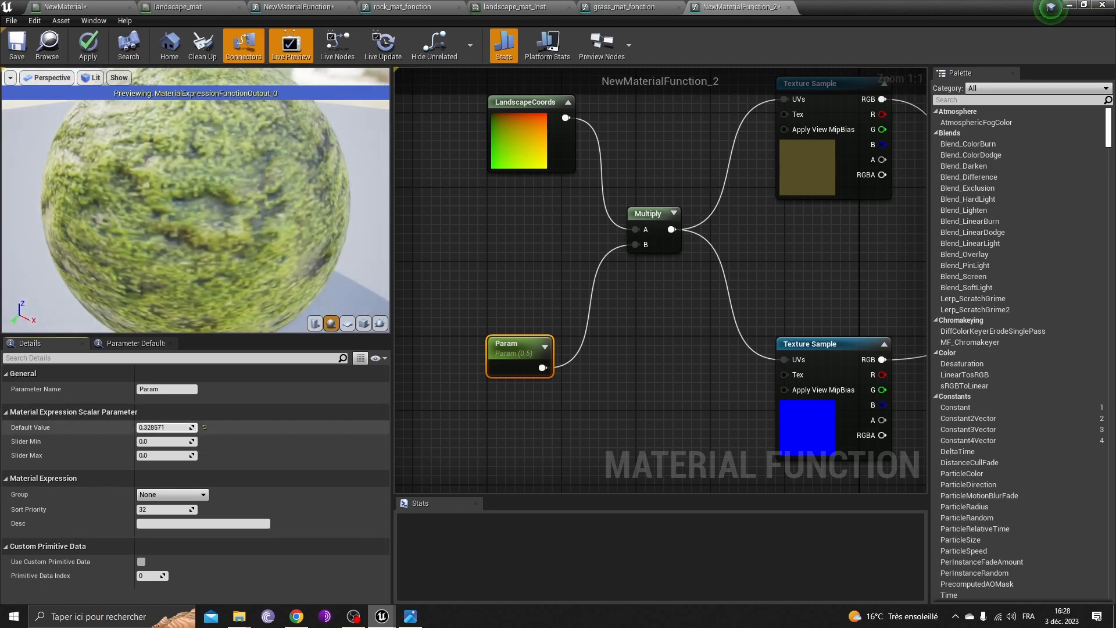
{"action": "left_click_drag", "start_coordinate": [186, 427], "coordinate": [209, 428]}
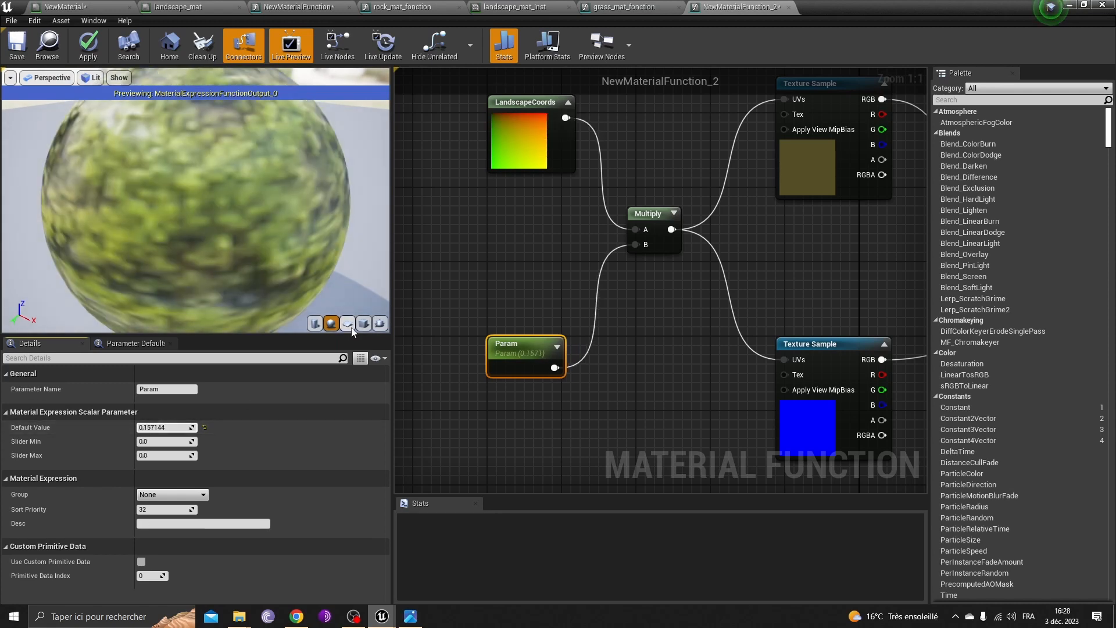
Step: Preview the material function on a plane and try a negative default value for Param
{"action": "left_click", "coordinate": [351, 327]}
{"action": "left_click_drag", "start_coordinate": [278, 219], "coordinate": [583, 150]}
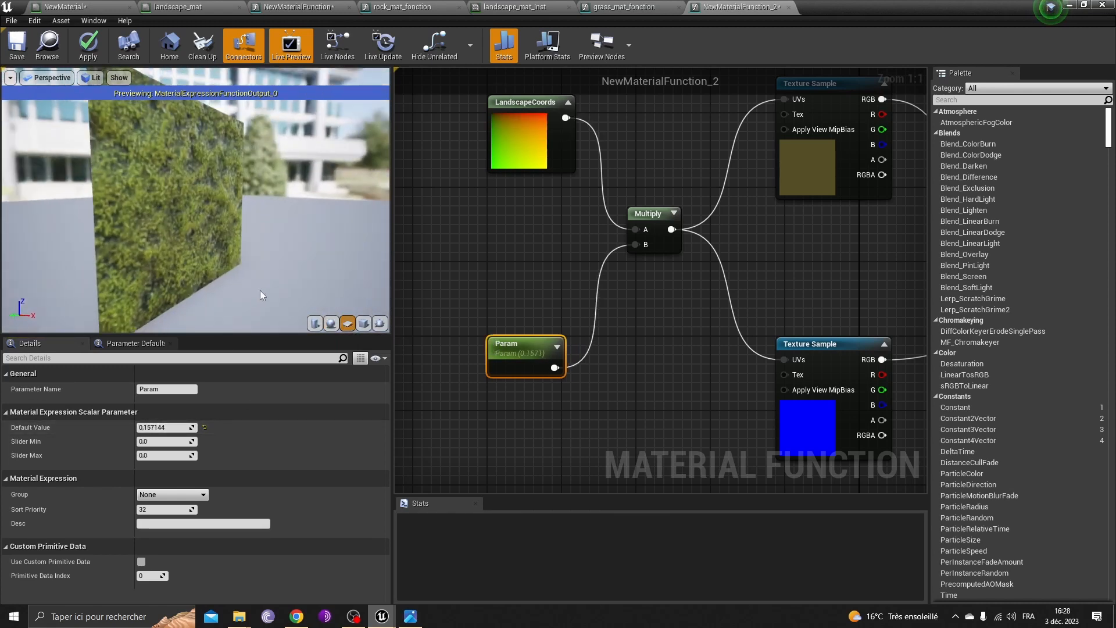
{"action": "mouse_move", "coordinate": [192, 427]}
{"action": "left_mouse_down"}
{"action": "mouse_move", "coordinate": [267, 427]}
{"action": "mouse_move", "coordinate": [194, 438]}
{"action": "left_mouse_up"}
{"action": "scroll", "coordinate": [203, 262], "scroll_direction": "up", "scroll_amount": 5}
{"action": "scroll", "coordinate": [204, 264], "scroll_direction": "down", "scroll_amount": 2}
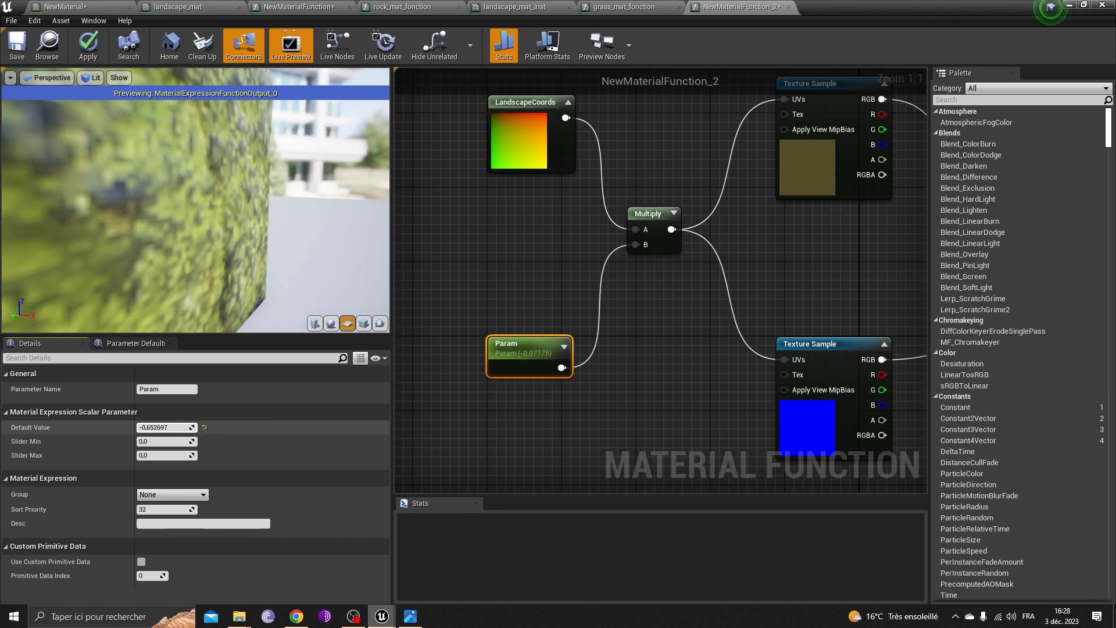
Step: Set the default value of Param to 0 and check the preview plane
{"action": "left_click", "coordinate": [183, 428]}
{"action": "type", "text": "0"}
{"action": "key", "text": "Return"}
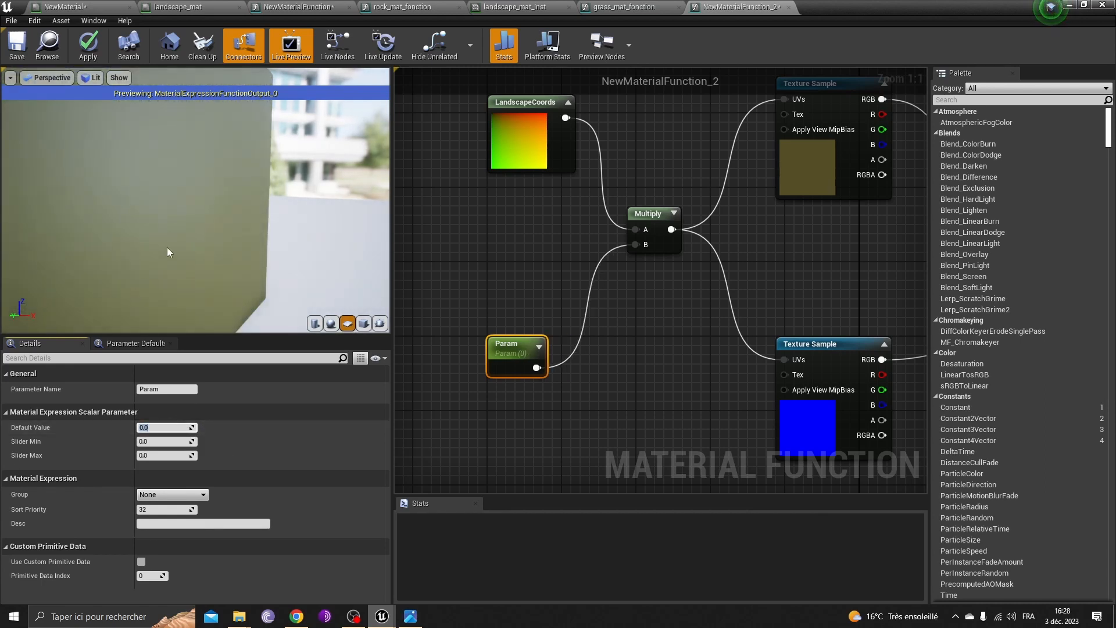
{"action": "scroll", "coordinate": [168, 252], "scroll_direction": "down", "scroll_amount": 5}
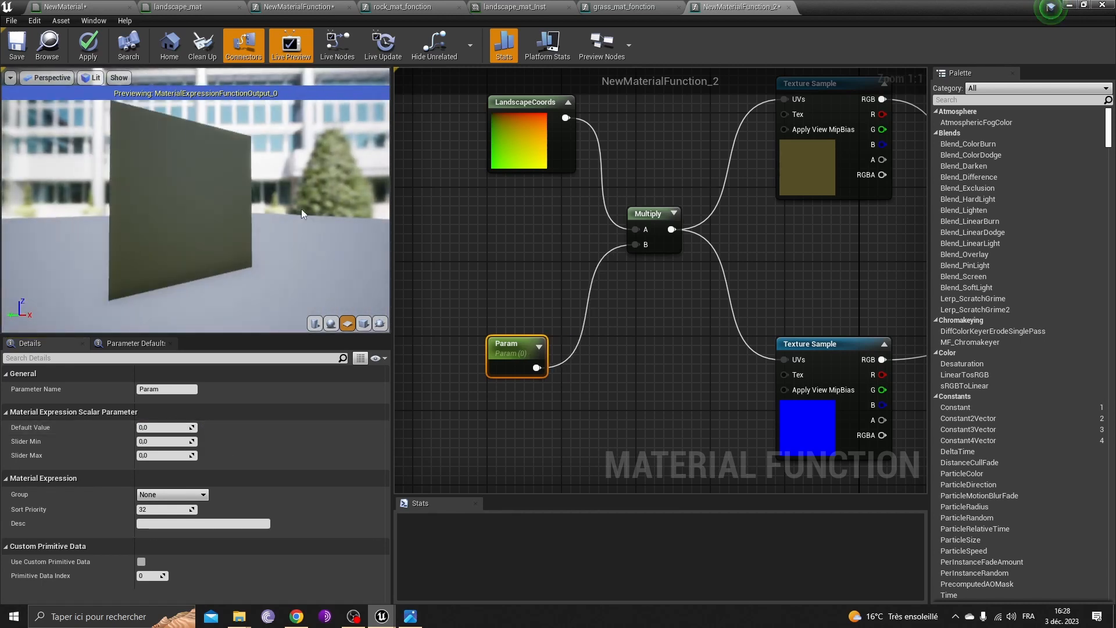
Step: Set the default value of Param to 1 and apply the change to NewMaterialFunction_2
{"action": "left_click", "coordinate": [175, 427]}
{"action": "type", "text": "1"}
{"action": "key", "text": "Return"}
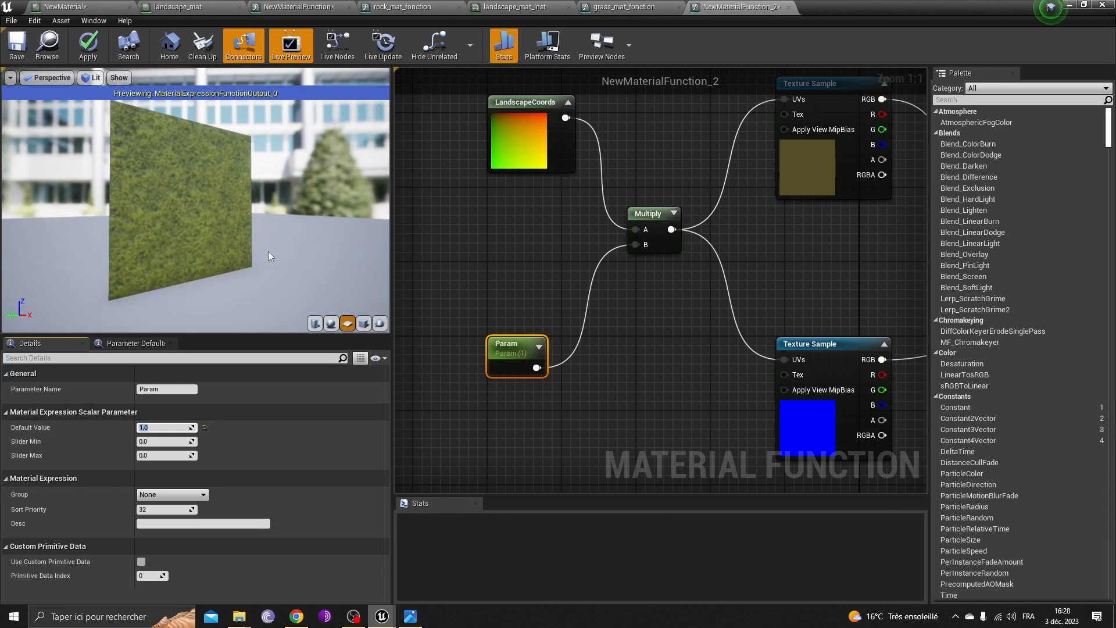
{"action": "scroll", "coordinate": [268, 252], "scroll_direction": "up", "scroll_amount": 5}
{"action": "left_click", "coordinate": [89, 45]}
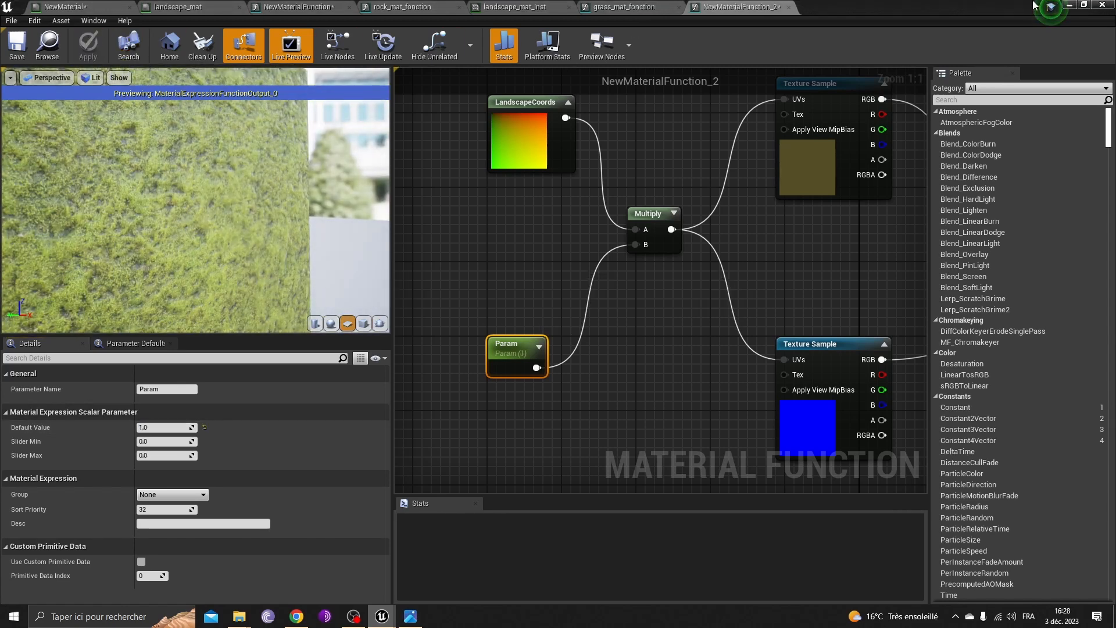
Step: Open rock_mat_fonction and examine its texture samples and their links to the material attributes node
{"action": "left_click", "coordinate": [1070, 5]}
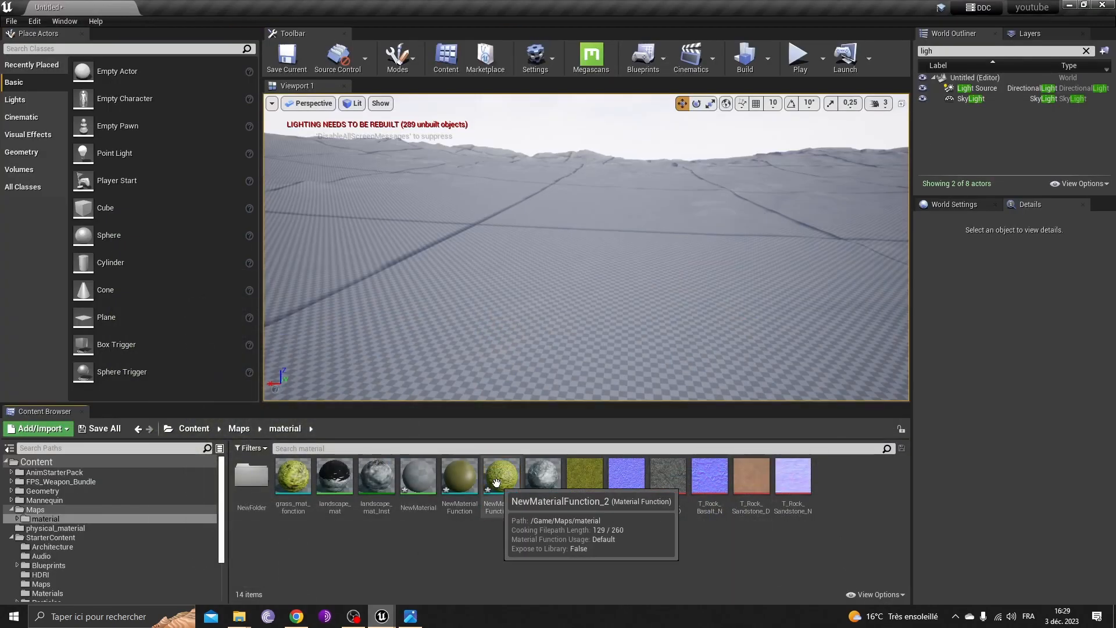
{"action": "double_click", "coordinate": [542, 478]}
{"action": "scroll", "coordinate": [494, 290], "scroll_direction": "down", "scroll_amount": 6}
{"action": "scroll", "coordinate": [510, 302], "scroll_direction": "up", "scroll_amount": 6}
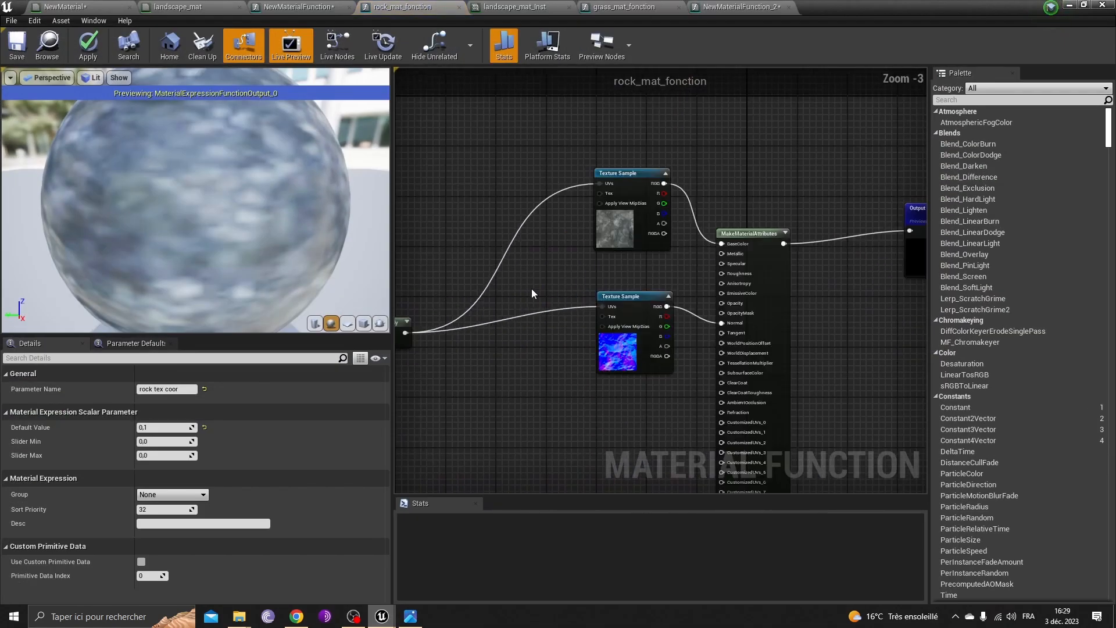
{"action": "left_click", "coordinate": [1070, 5]}
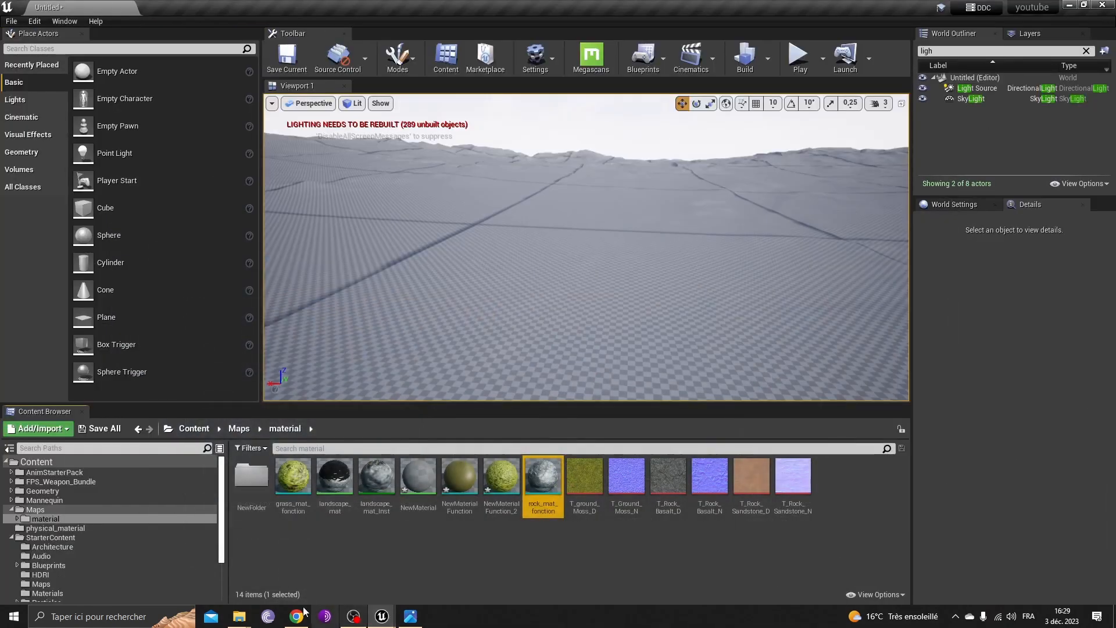
Step: Open NewMaterial and view its output node, then return to the material folder
{"action": "left_click", "coordinate": [331, 489]}
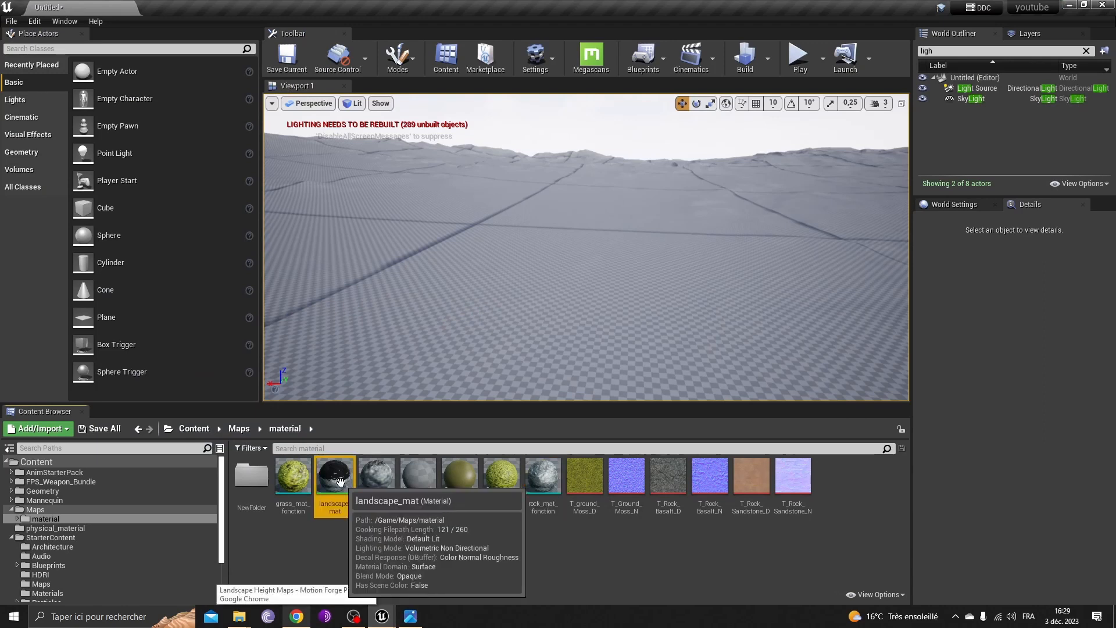
{"action": "double_click", "coordinate": [418, 476]}
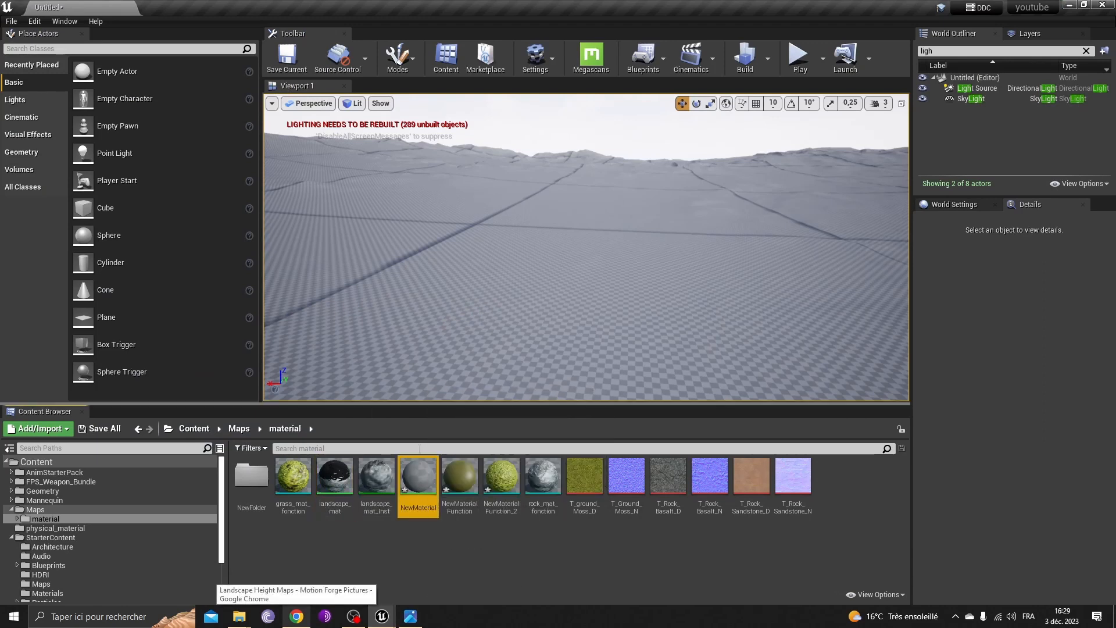
{"action": "scroll", "coordinate": [595, 263], "scroll_direction": "up", "scroll_amount": 1}
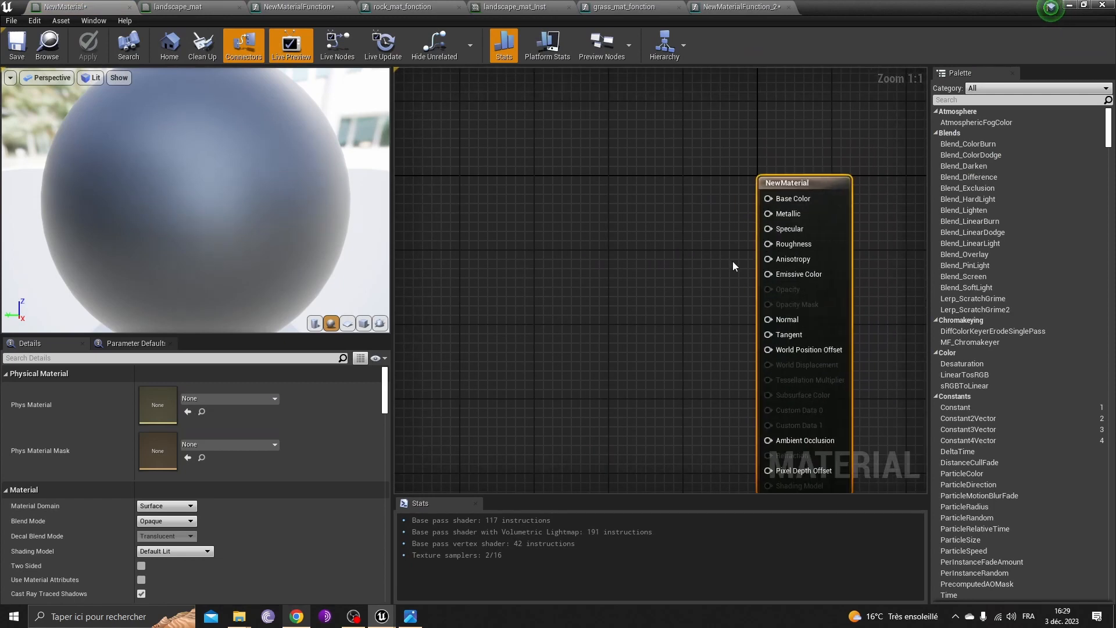
{"action": "left_click", "coordinate": [1071, 4]}
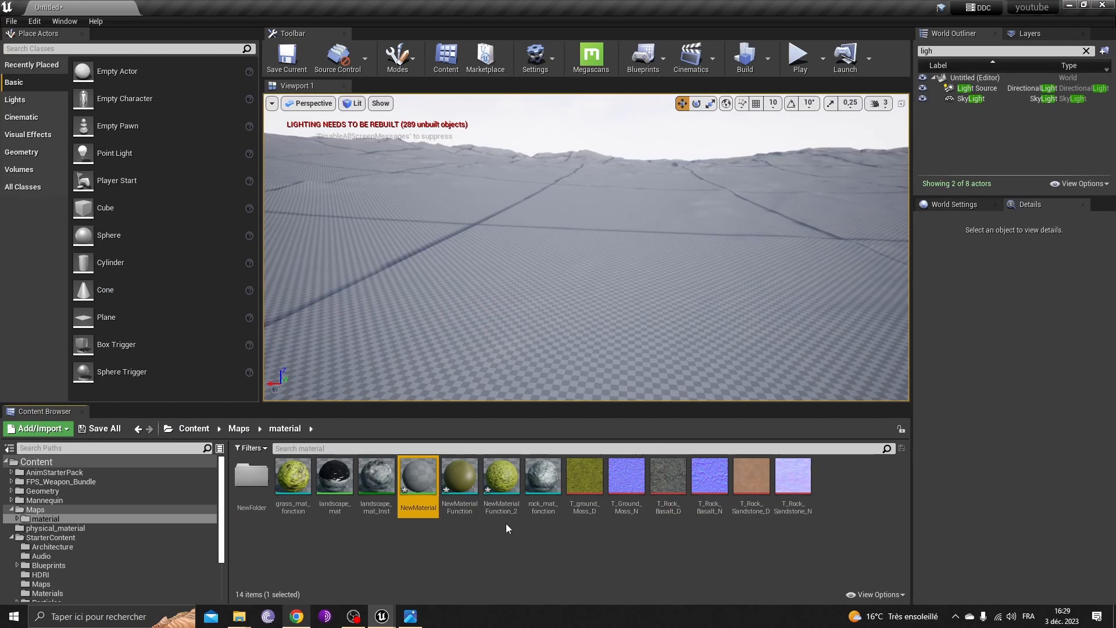
Step: Add rock_mat_fonction and grass_mat_fonction from the material folder to the NewMaterial graph
{"action": "left_click", "coordinate": [501, 487]}
{"action": "left_click", "coordinate": [530, 556]}
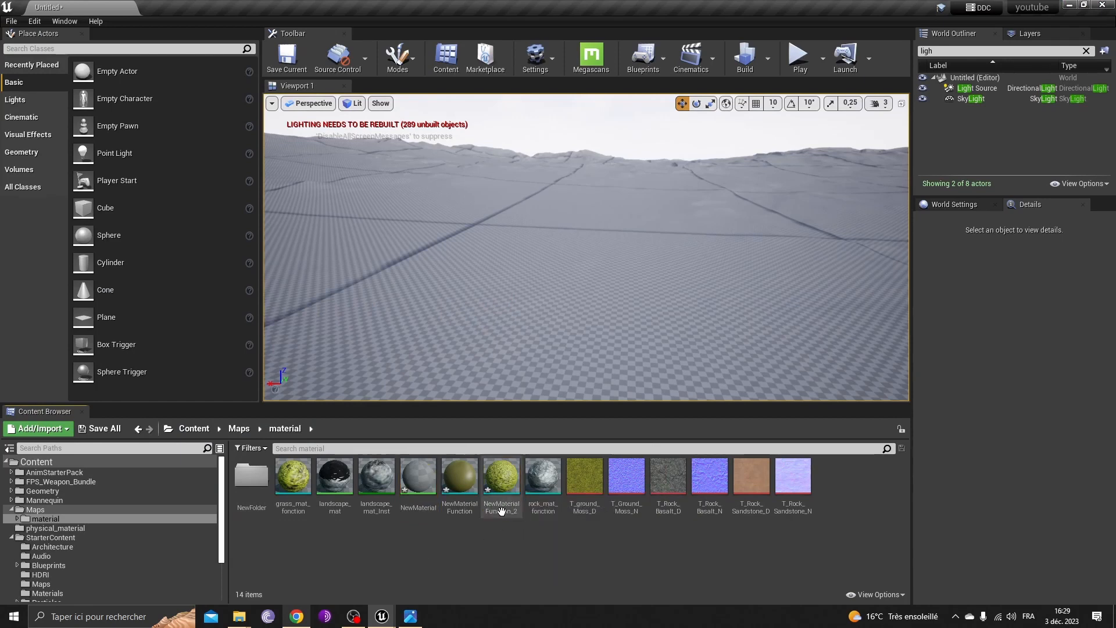
{"action": "left_click", "coordinate": [542, 479]}
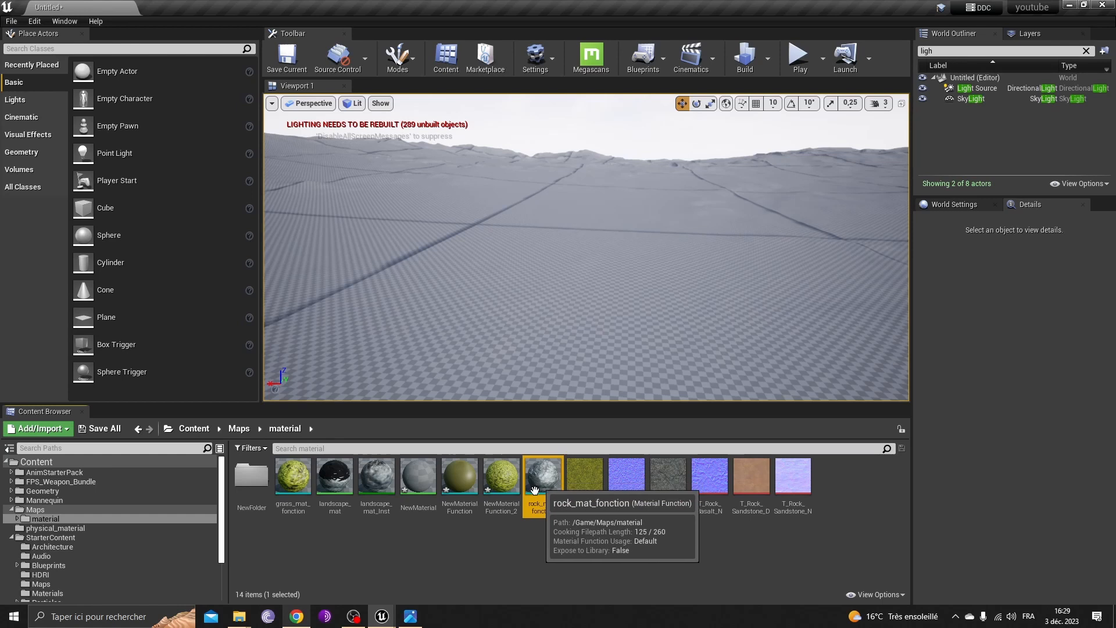
{"action": "left_click", "coordinate": [293, 478], "text": "ctrl"}
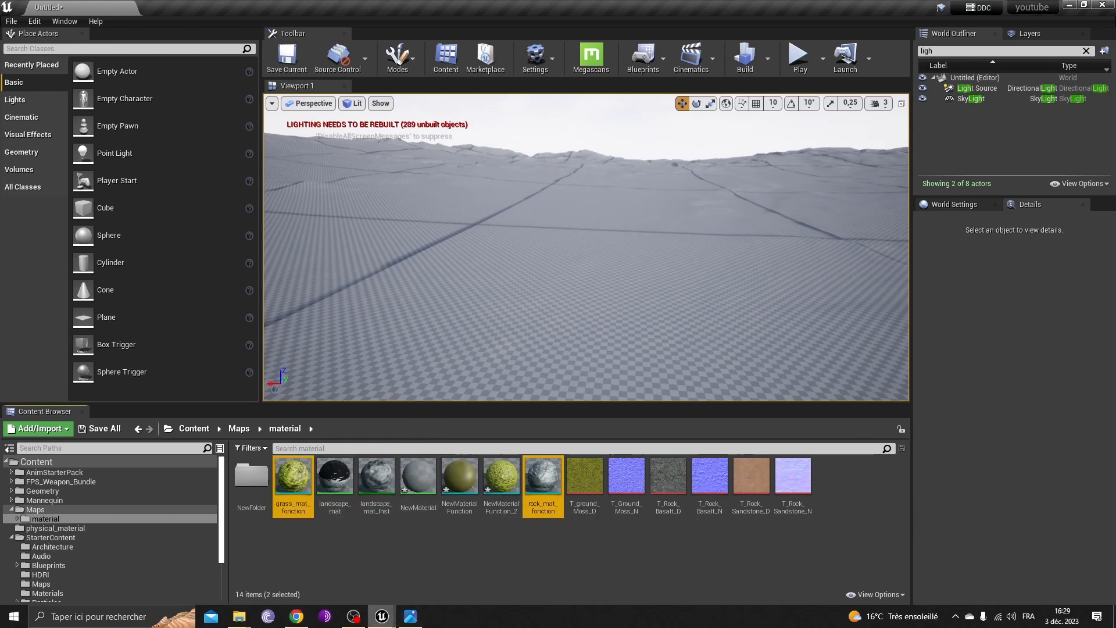
{"action": "left_click", "coordinate": [392, 620]}
{"action": "left_click", "coordinate": [445, 584]}
{"action": "left_click", "coordinate": [1085, 5]}
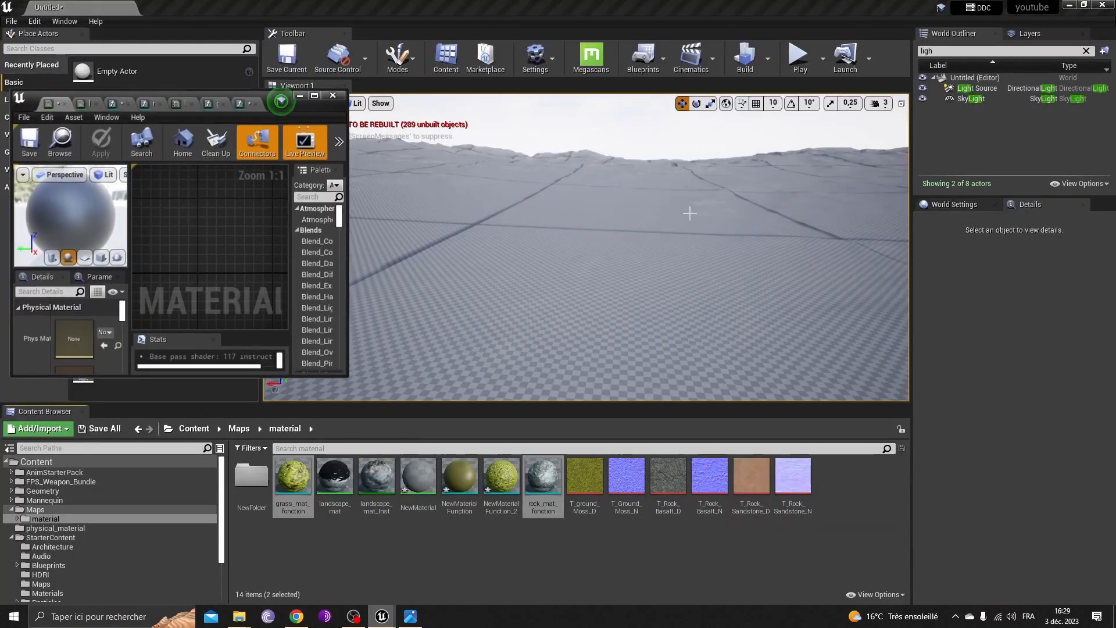
{"action": "left_click_drag", "start_coordinate": [281, 101], "coordinate": [285, 103]}
{"action": "left_click_drag", "start_coordinate": [279, 478], "coordinate": [198, 247]}
{"action": "left_click", "coordinate": [322, 99]}
{"action": "scroll", "coordinate": [501, 231], "scroll_direction": "down", "scroll_amount": 4}
{"action": "right_click_drag", "start_coordinate": [519, 240], "coordinate": [648, 325]}
{"action": "scroll", "coordinate": [648, 324], "scroll_direction": "up", "scroll_amount": 4}
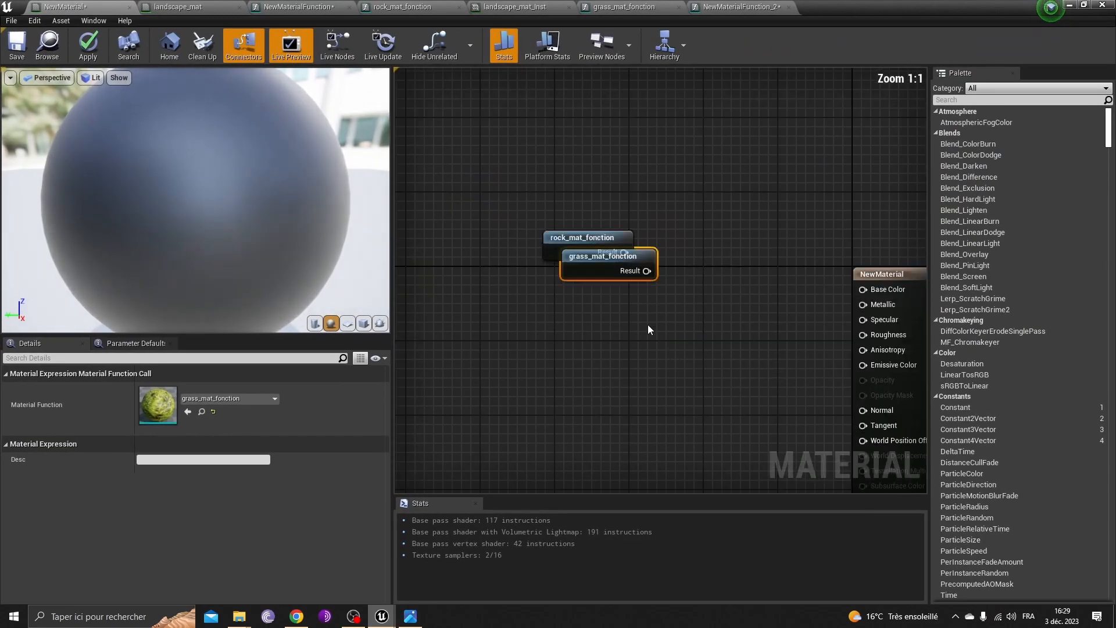
Step: Spread the two function nodes apart, with rock_mat_fonction above grass_mat_fonction and well before the output node
{"action": "left_click", "coordinate": [647, 324]}
{"action": "left_click_drag", "start_coordinate": [593, 278], "coordinate": [466, 379]}
{"action": "left_click_drag", "start_coordinate": [558, 253], "coordinate": [420, 224]}
{"action": "right_click_drag", "start_coordinate": [490, 326], "coordinate": [616, 311]}
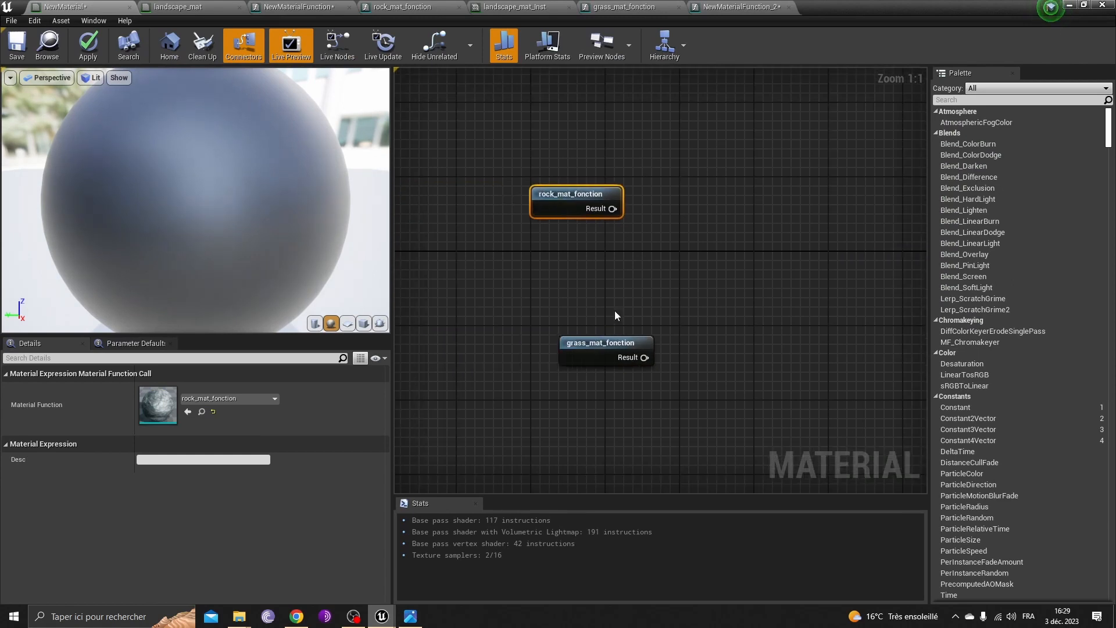
{"action": "left_click_drag", "start_coordinate": [592, 363], "coordinate": [526, 391]}
{"action": "left_click_drag", "start_coordinate": [565, 207], "coordinate": [545, 205]}
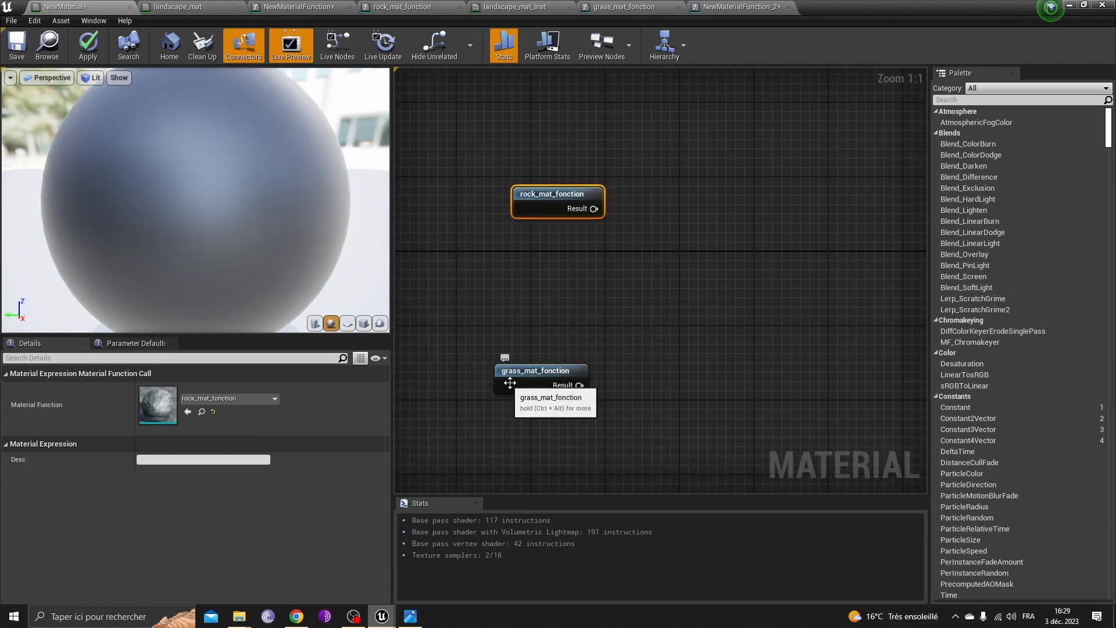
Step: Check the NewMaterial output node and align the rock_mat_fonction node directly above grass_mat_fonction
{"action": "right_click_drag", "start_coordinate": [729, 344], "coordinate": [460, 262]}
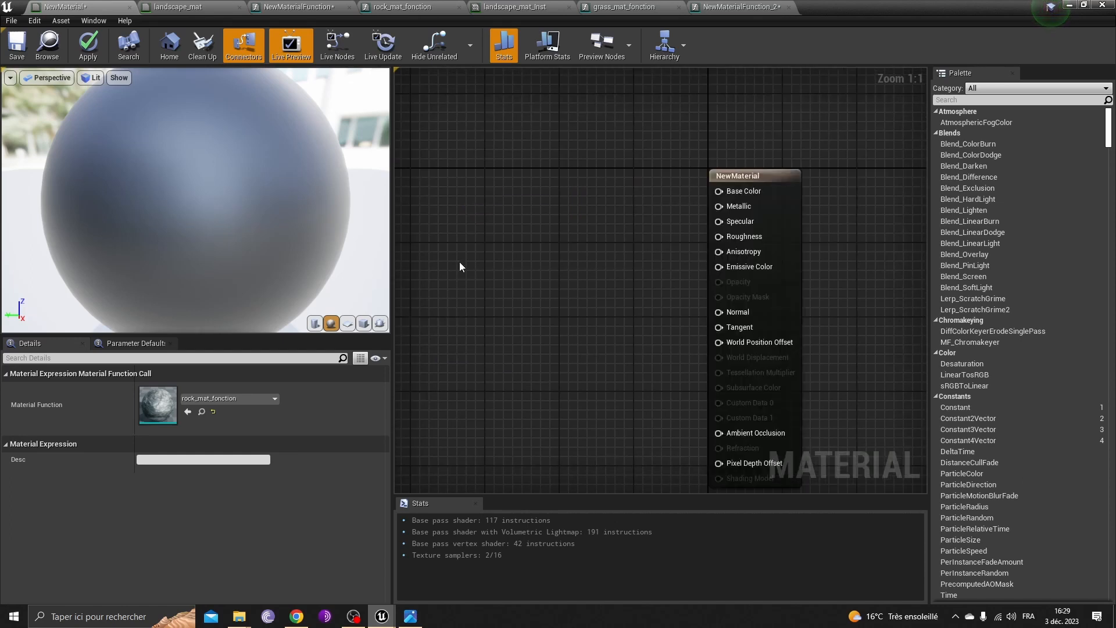
{"action": "left_click", "coordinate": [725, 191]}
{"action": "scroll", "coordinate": [728, 292], "scroll_direction": "down", "scroll_amount": 4}
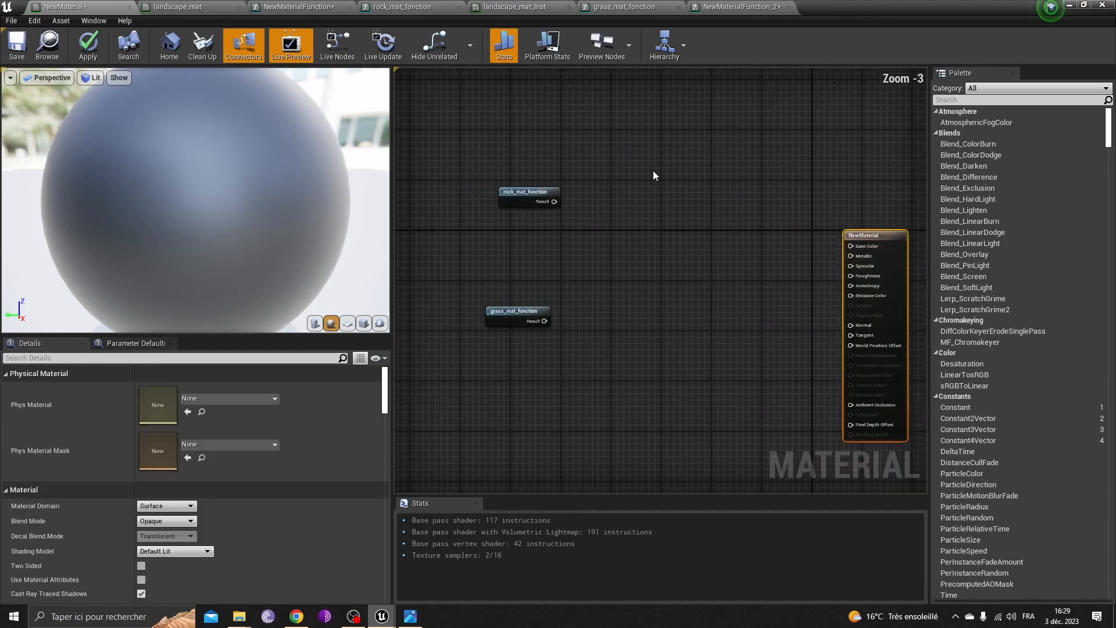
{"action": "left_click_drag", "start_coordinate": [654, 169], "coordinate": [439, 317]}
{"action": "left_click", "coordinate": [466, 221]}
{"action": "right_click_drag", "start_coordinate": [477, 221], "coordinate": [590, 227]}
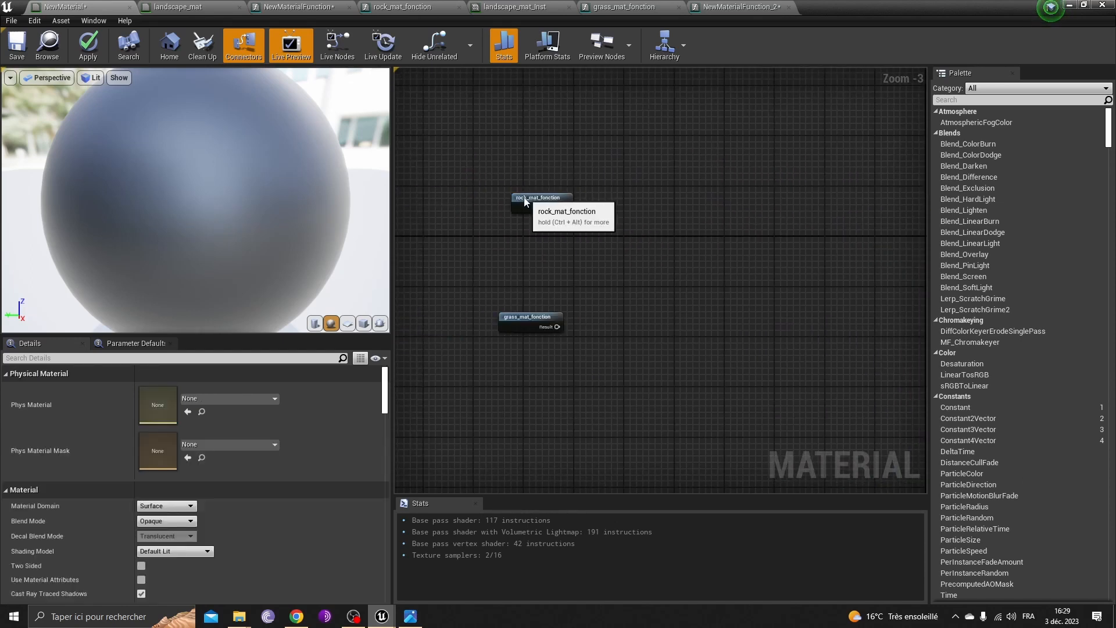
{"action": "left_click_drag", "start_coordinate": [524, 201], "coordinate": [521, 196]}
Step: Open landscape_mat and examine how its function feeds the BreakMaterialAttributes node and its outputs
{"action": "left_click", "coordinate": [1069, 5]}
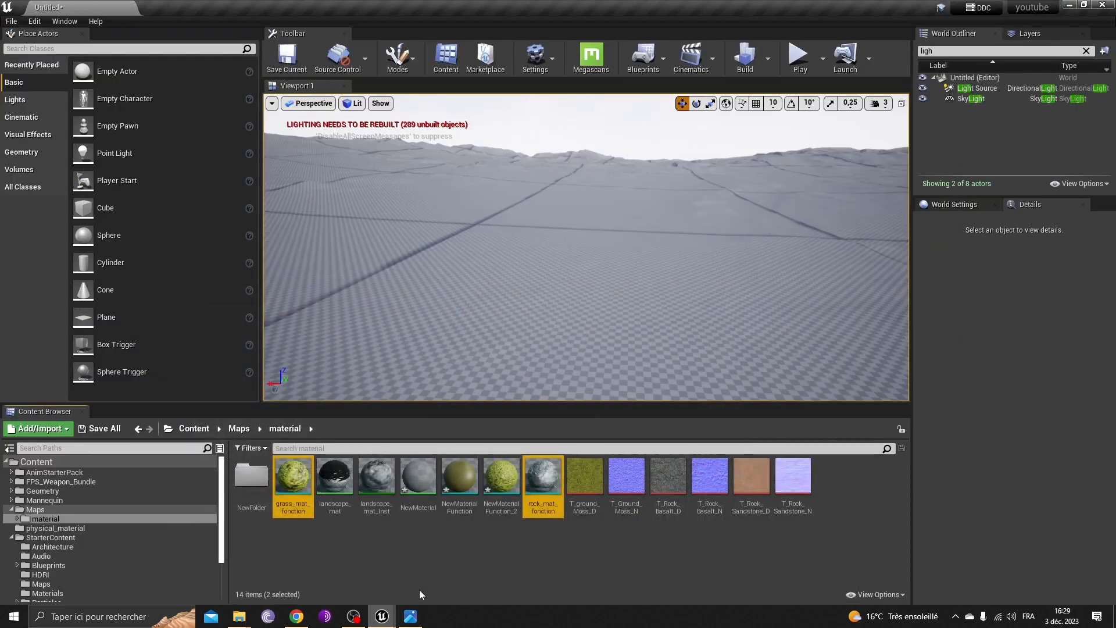
{"action": "double_click", "coordinate": [344, 486]}
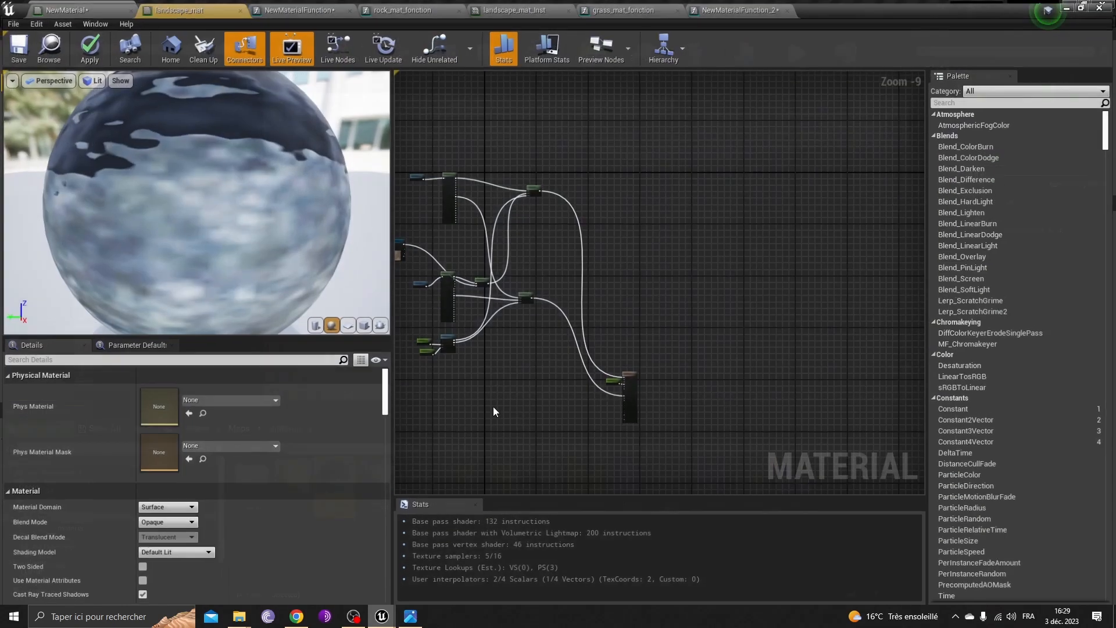
{"action": "scroll", "coordinate": [549, 336], "scroll_direction": "down", "scroll_amount": 2}
{"action": "scroll", "coordinate": [458, 240], "scroll_direction": "up", "scroll_amount": 4}
{"action": "scroll", "coordinate": [502, 261], "scroll_direction": "up", "scroll_amount": 7}
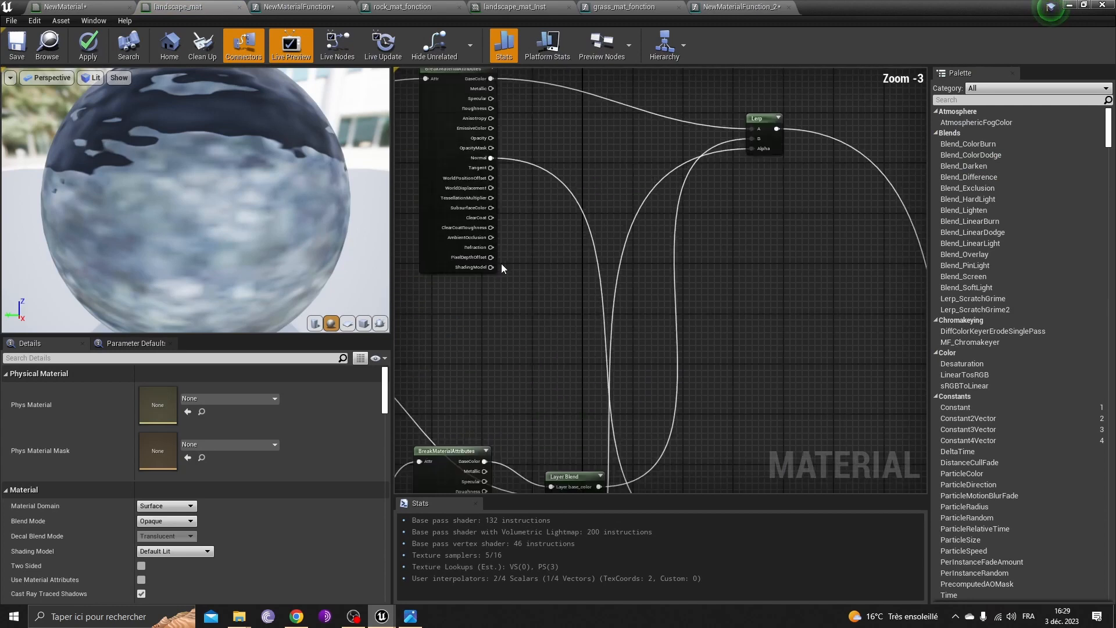
{"action": "right_click_drag", "start_coordinate": [578, 247], "coordinate": [727, 482]}
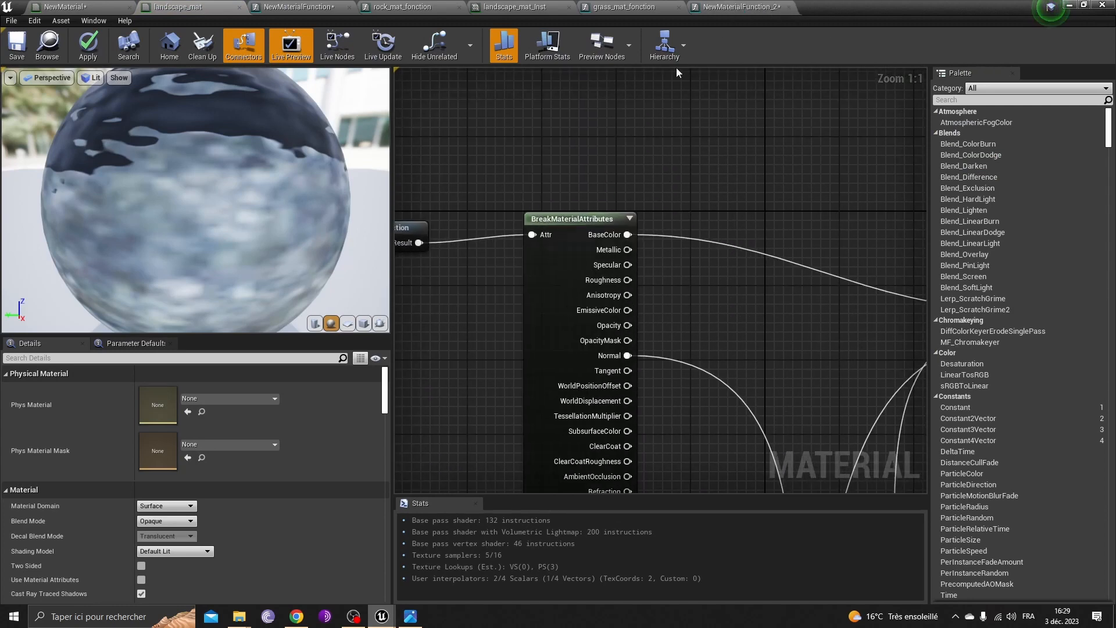
Step: Add a BreakMaterialAttributes node to the NewMaterial graph beside the rock and grass function nodes
{"action": "left_click", "coordinate": [64, 6]}
{"action": "right_click", "coordinate": [623, 230]}
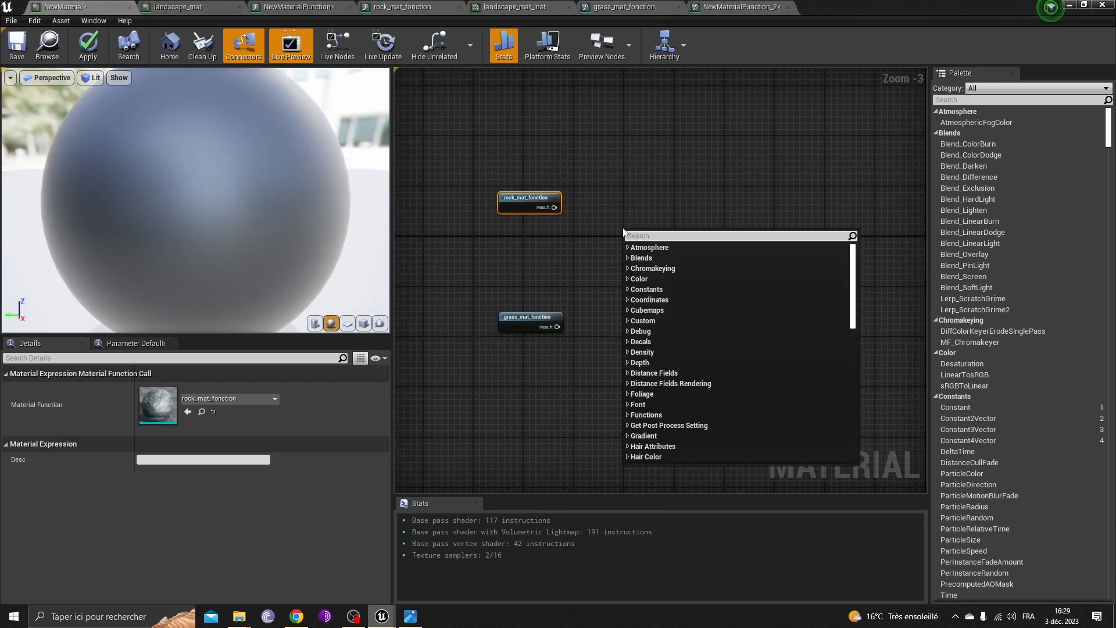
{"action": "type", "text": "breck"}
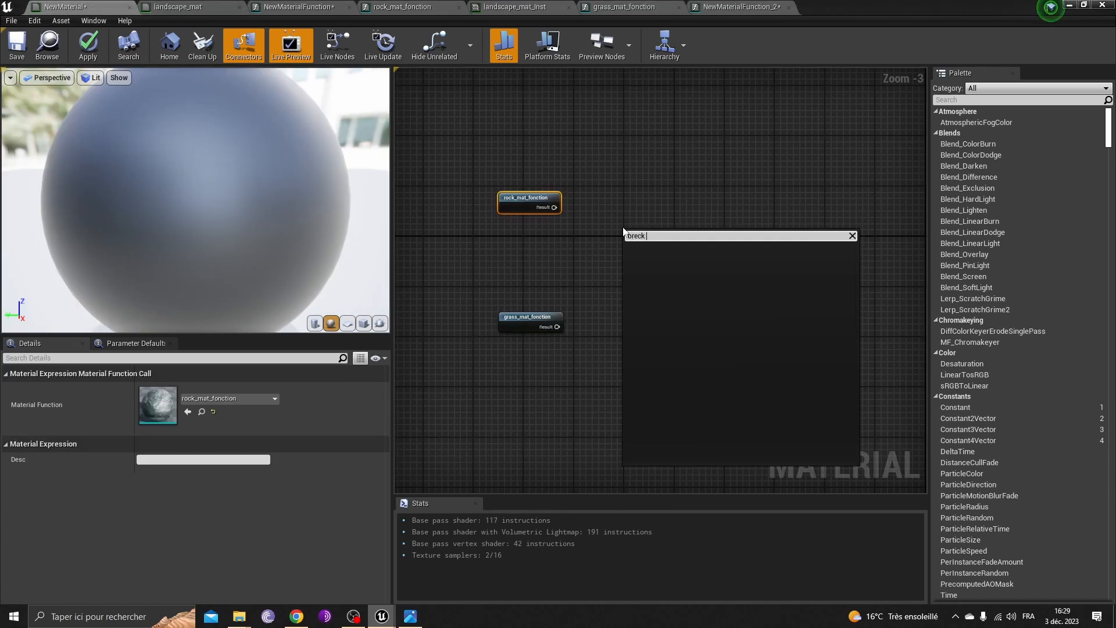
{"action": "key", "text": "BackSpace"}
{"action": "key", "text": "BackSpace"}
{"action": "key", "text": "BackSpace"}
{"action": "type", "text": "ac"}
{"action": "key", "text": "BackSpace"}
{"action": "type", "text": "k m"}
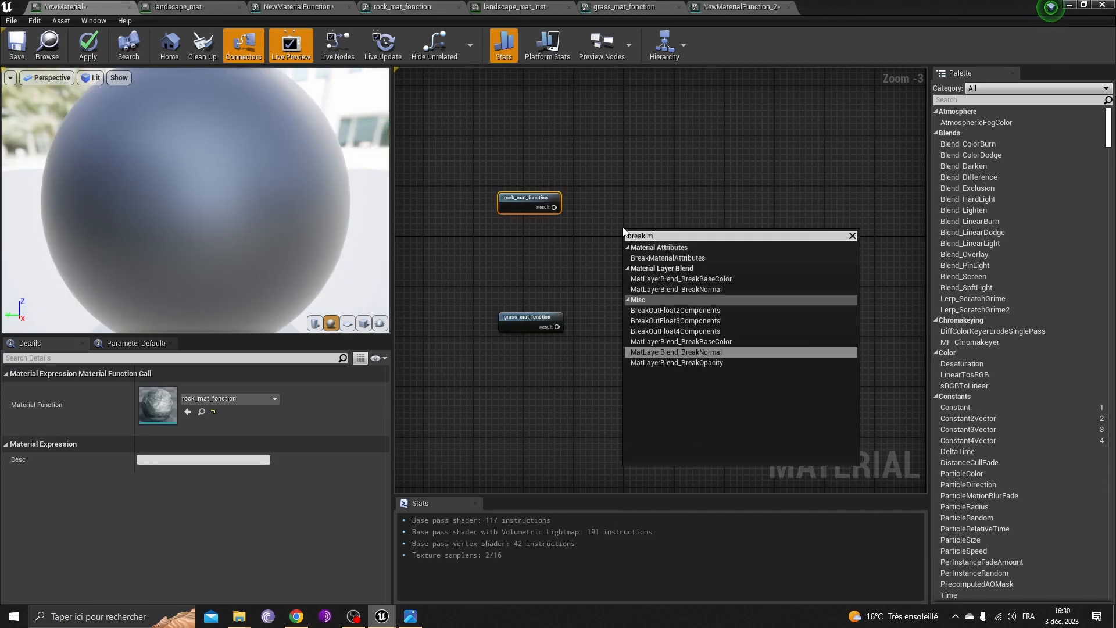
{"action": "key", "text": "BackSpace"}
{"action": "key", "text": "Return"}
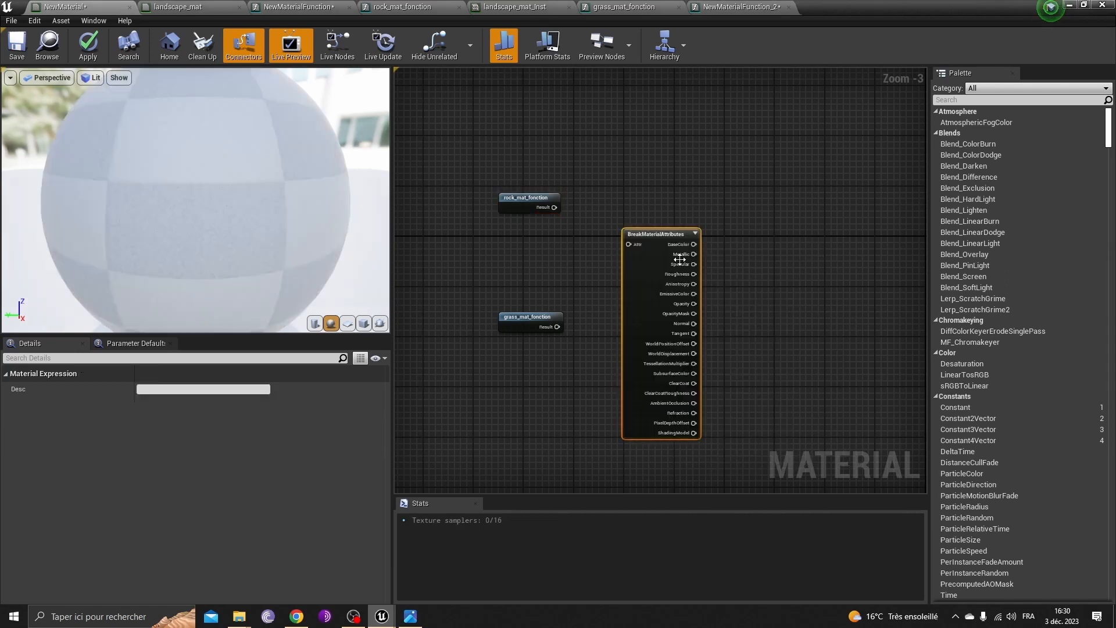
Step: Spread the nodes apart and connect rock_mat_fonction's Result to the Attr input of the BreakMaterialAttributes node
{"action": "left_click_drag", "start_coordinate": [666, 239], "coordinate": [692, 204]}
{"action": "left_click_drag", "start_coordinate": [535, 314], "coordinate": [472, 399]}
{"action": "scroll", "coordinate": [535, 225], "scroll_direction": "up", "scroll_amount": 2}
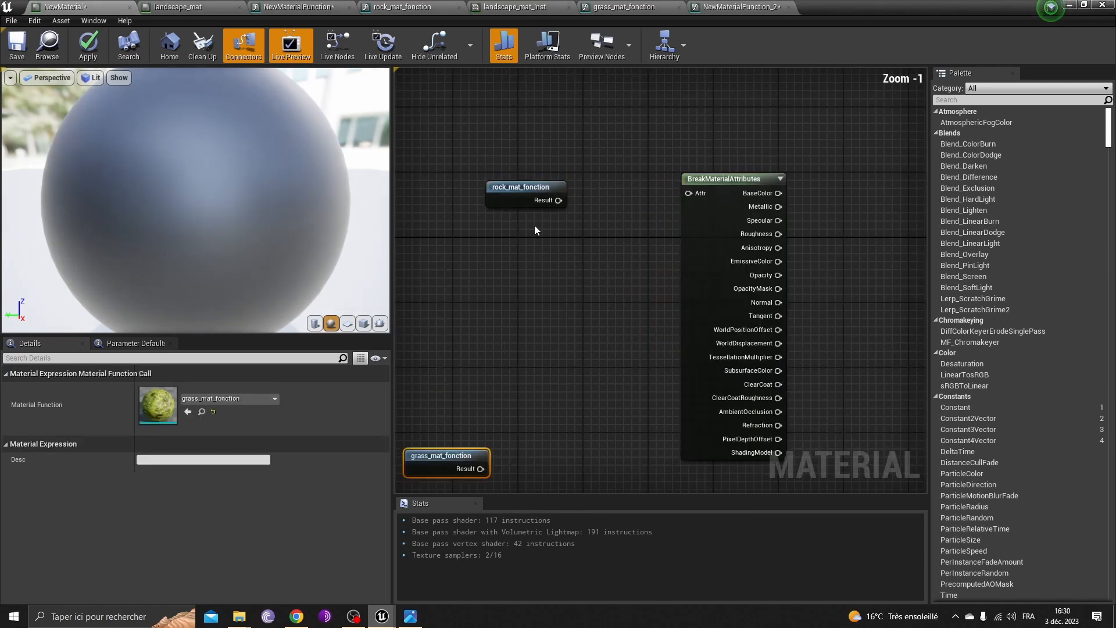
{"action": "left_click", "coordinate": [495, 201]}
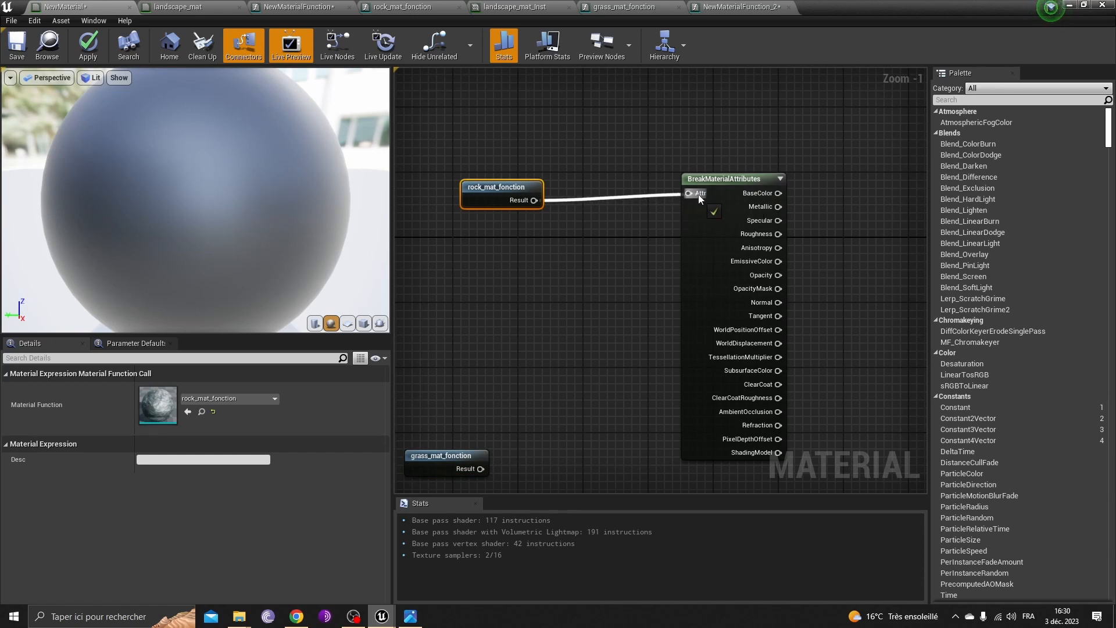
{"action": "right_click_drag", "start_coordinate": [511, 210], "coordinate": [396, 195]}
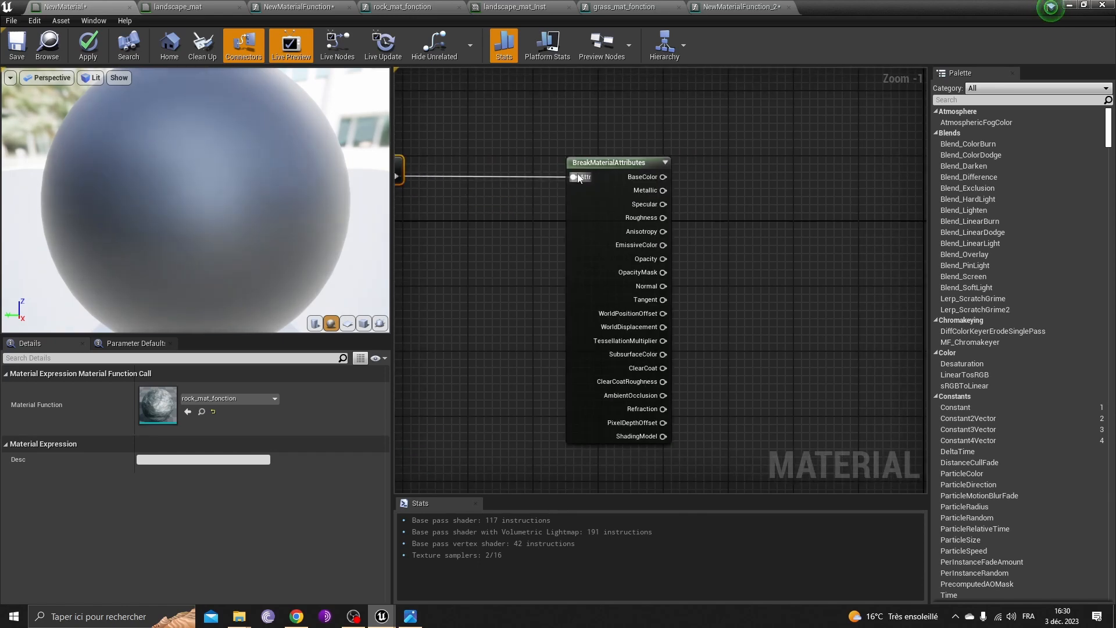
{"action": "left_click", "coordinate": [576, 220]}
{"action": "left_click", "coordinate": [487, 256]}
{"action": "scroll", "coordinate": [613, 241], "scroll_direction": "down", "scroll_amount": 3}
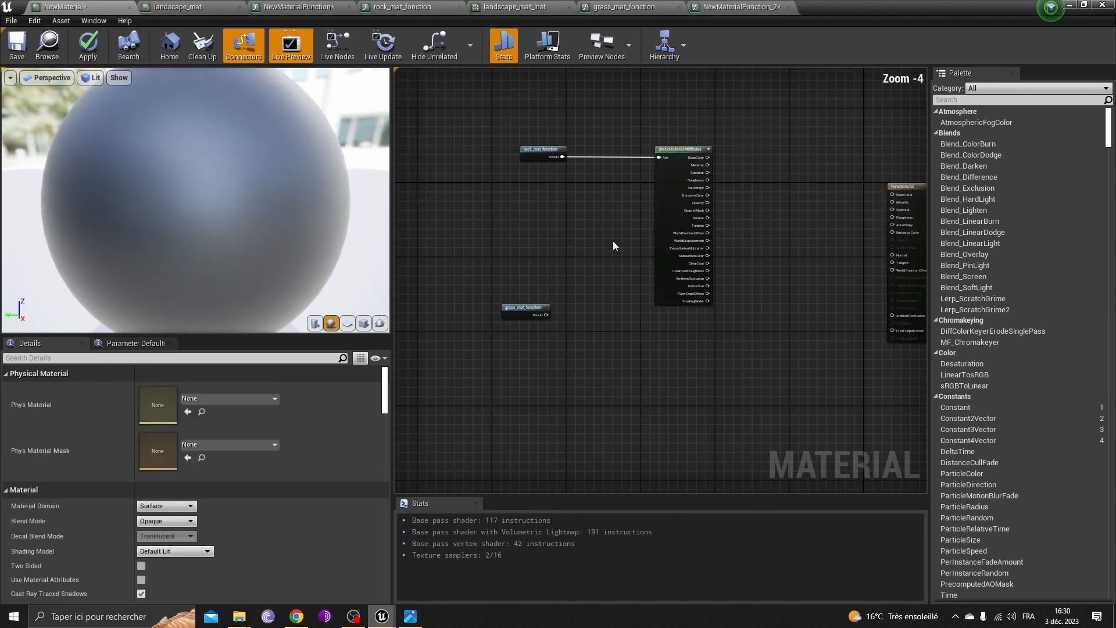
Step: Duplicate the BreakMaterialAttributes node below the original and move grass_mat_fonction down beside the copy
{"action": "left_click", "coordinate": [656, 217]}
{"action": "key", "text": "ctrl+c"}
{"action": "key", "text": "ctrl+v"}
{"action": "left_click_drag", "start_coordinate": [521, 313], "coordinate": [509, 404]}
{"action": "scroll", "coordinate": [549, 400], "scroll_direction": "up", "scroll_amount": 3}
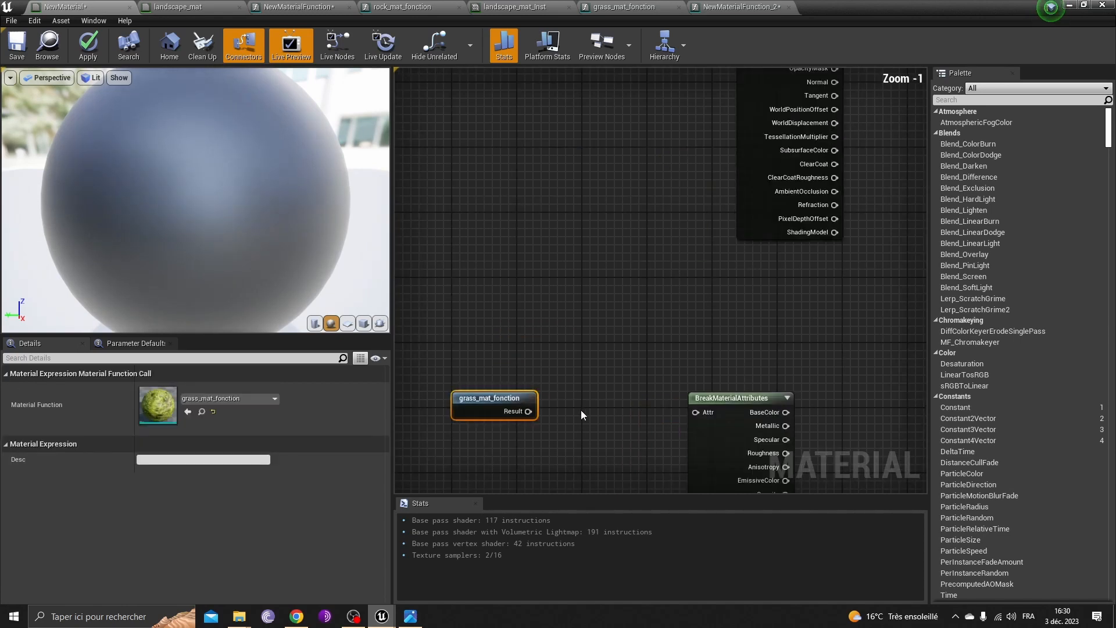
Step: Connect grass_mat_fonction's Result to the Attr input of the lower BreakMaterialAttributes node and tidy the positions of both nodes
{"action": "right_click_drag", "start_coordinate": [581, 410], "coordinate": [560, 316]}
{"action": "left_click_drag", "start_coordinate": [662, 316], "coordinate": [755, 310]}
{"action": "right_click_drag", "start_coordinate": [757, 246], "coordinate": [751, 327]}
{"action": "left_click", "coordinate": [672, 313]}
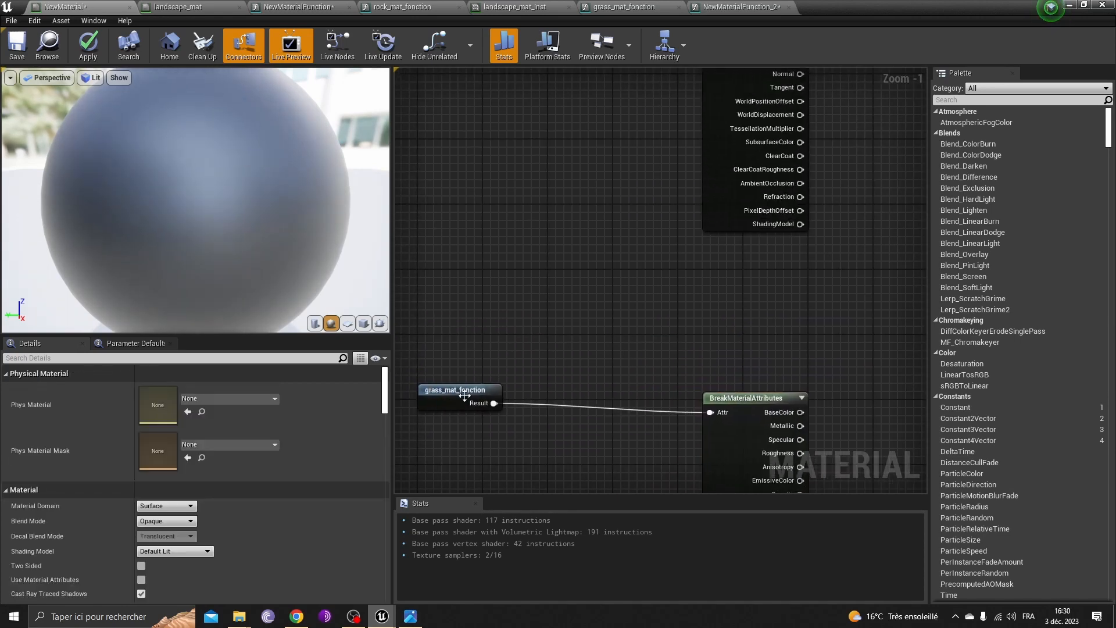
{"action": "left_click_drag", "start_coordinate": [463, 397], "coordinate": [489, 438]}
{"action": "scroll", "coordinate": [599, 345], "scroll_direction": "down", "scroll_amount": 4}
{"action": "scroll", "coordinate": [625, 340], "scroll_direction": "up", "scroll_amount": 2}
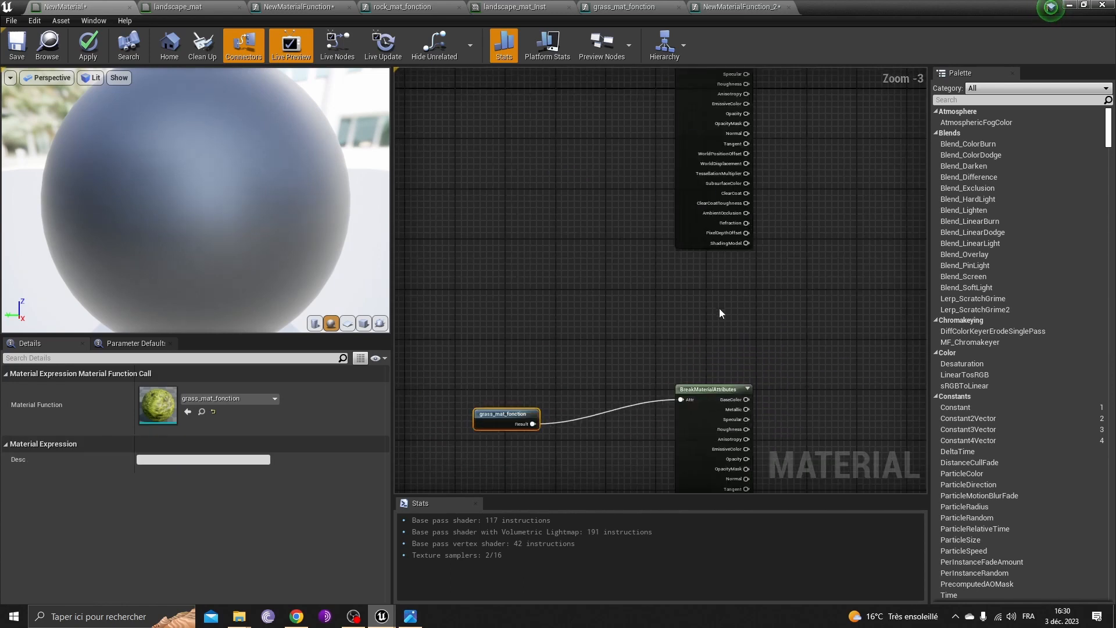
Step: Move the material output node farther away and add a LinearInterpolate node beside the rock BreakMaterialAttributes node
{"action": "right_click_drag", "start_coordinate": [724, 308], "coordinate": [398, 311]}
{"action": "left_click_drag", "start_coordinate": [702, 190], "coordinate": [910, 207]}
{"action": "right_click_drag", "start_coordinate": [482, 262], "coordinate": [714, 303]}
{"action": "right_click", "coordinate": [749, 283]}
{"action": "type", "text": "interp"}
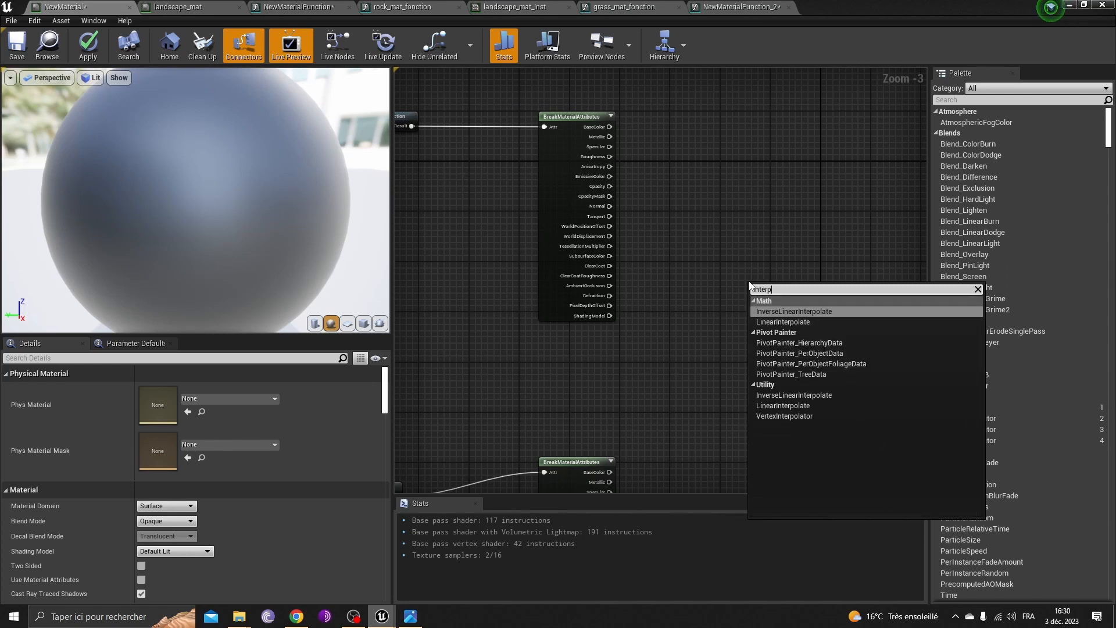
{"action": "type", "text": "ola"}
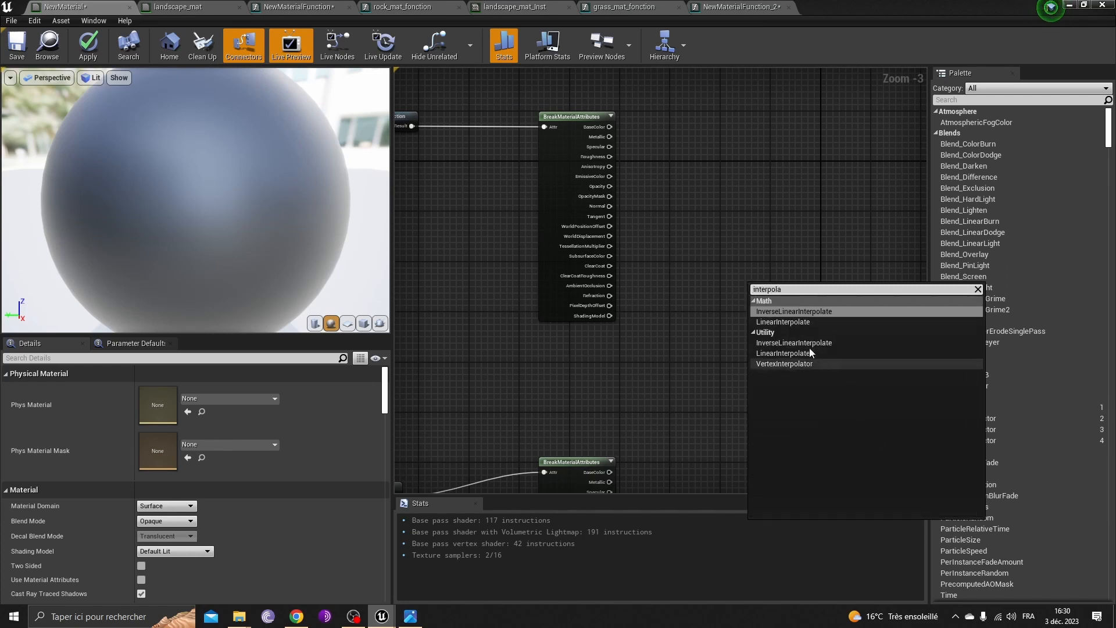
{"action": "left_click", "coordinate": [794, 324]}
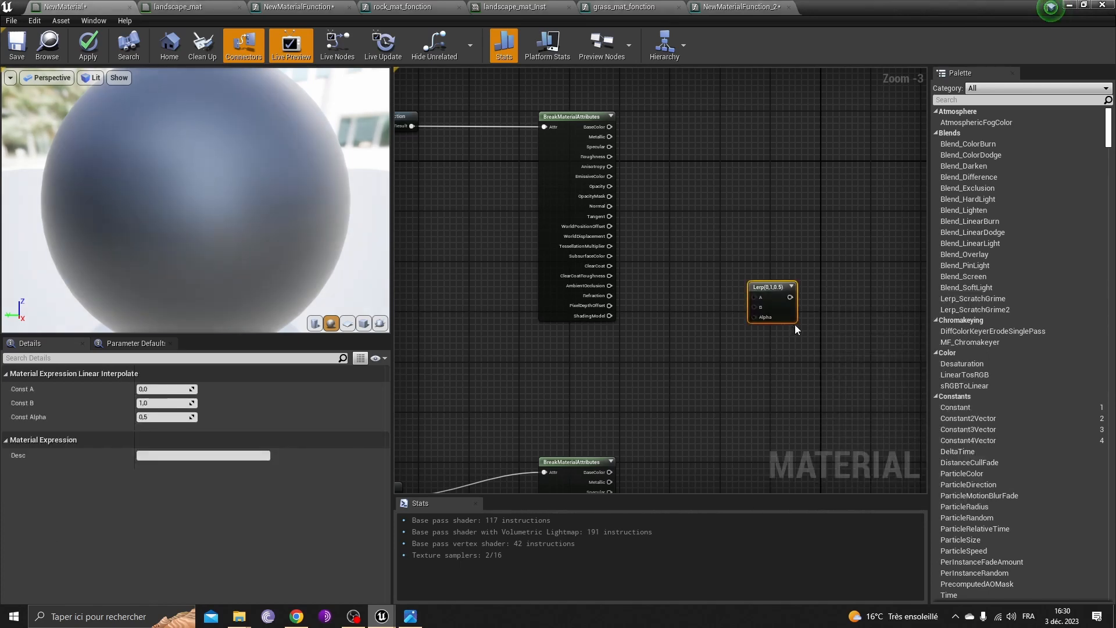
{"action": "scroll", "coordinate": [751, 323], "scroll_direction": "up", "scroll_amount": 3}
{"action": "right_click_drag", "start_coordinate": [780, 285], "coordinate": [609, 221]}
{"action": "scroll", "coordinate": [677, 294], "scroll_direction": "down", "scroll_amount": 4}
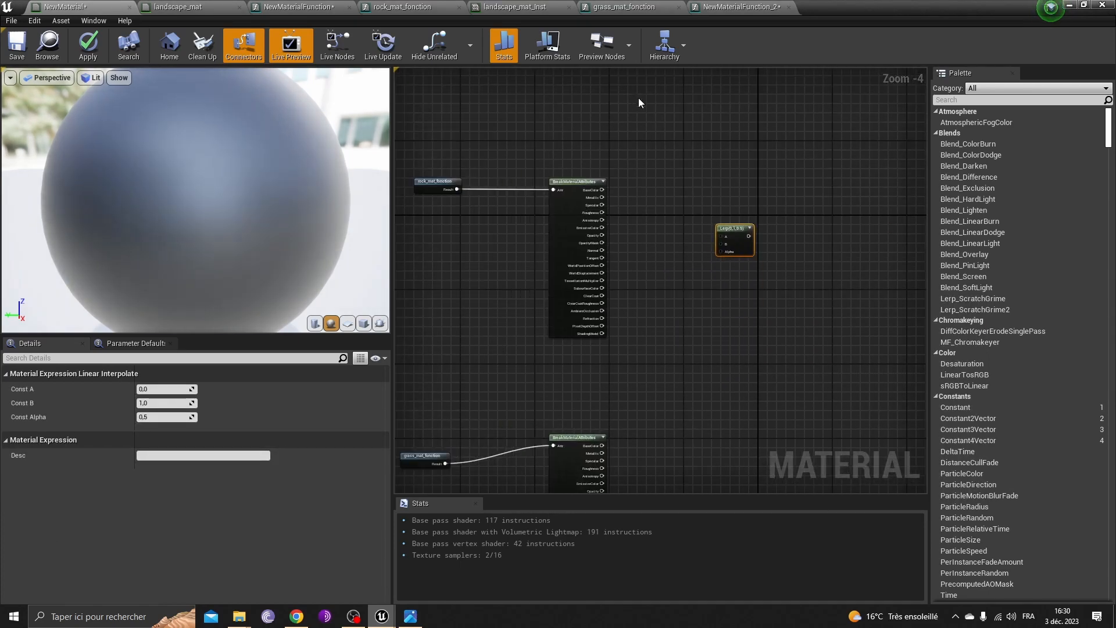
Step: Open NewMaterialFunction_2 and examine which MakeMaterialAttributes inputs its texture samples feed
{"action": "left_click", "coordinate": [726, 5]}
{"action": "right_click_drag", "start_coordinate": [710, 311], "coordinate": [531, 261]}
{"action": "scroll", "coordinate": [530, 260], "scroll_direction": "down", "scroll_amount": 5}
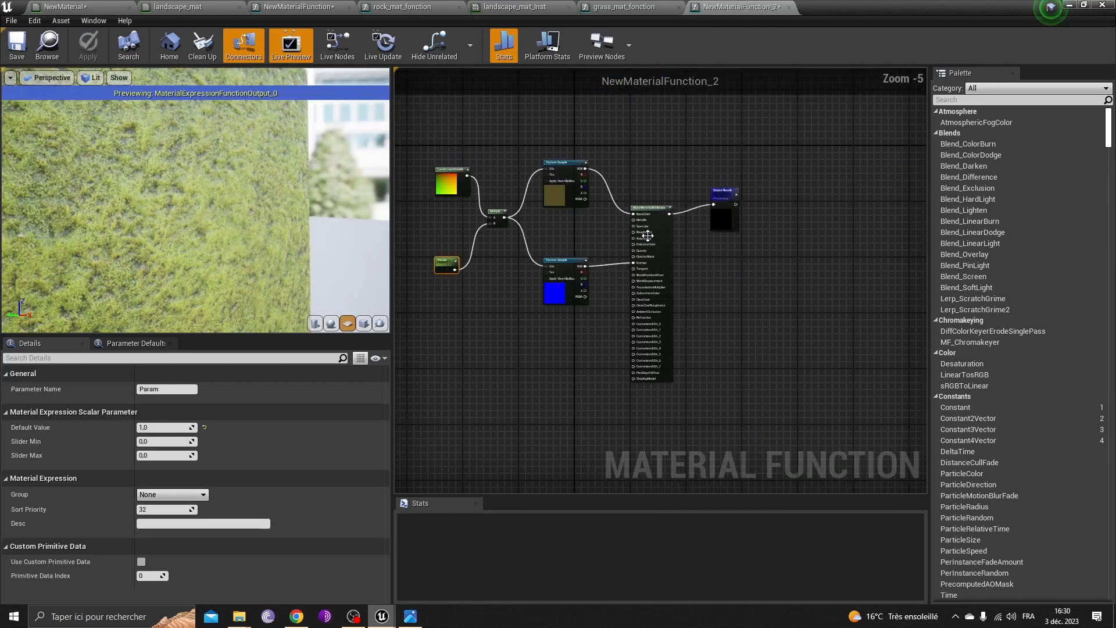
{"action": "scroll", "coordinate": [646, 235], "scroll_direction": "up", "scroll_amount": 4}
{"action": "right_click_drag", "start_coordinate": [571, 219], "coordinate": [614, 242]}
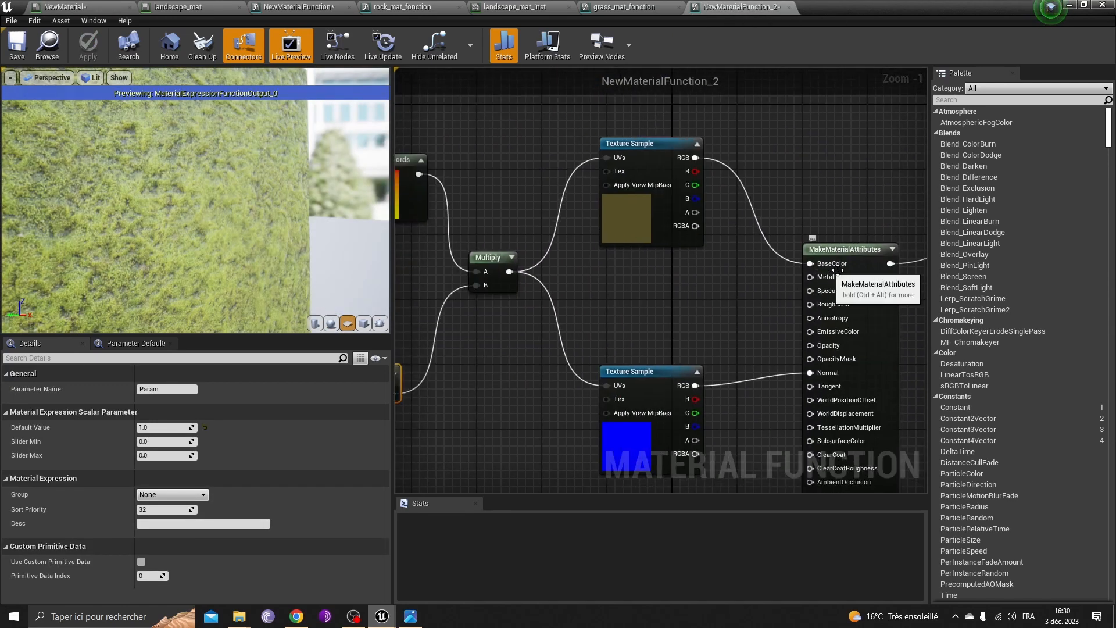
{"action": "right_click_drag", "start_coordinate": [826, 375], "coordinate": [772, 304]}
{"action": "right_click_drag", "start_coordinate": [634, 263], "coordinate": [612, 216]}
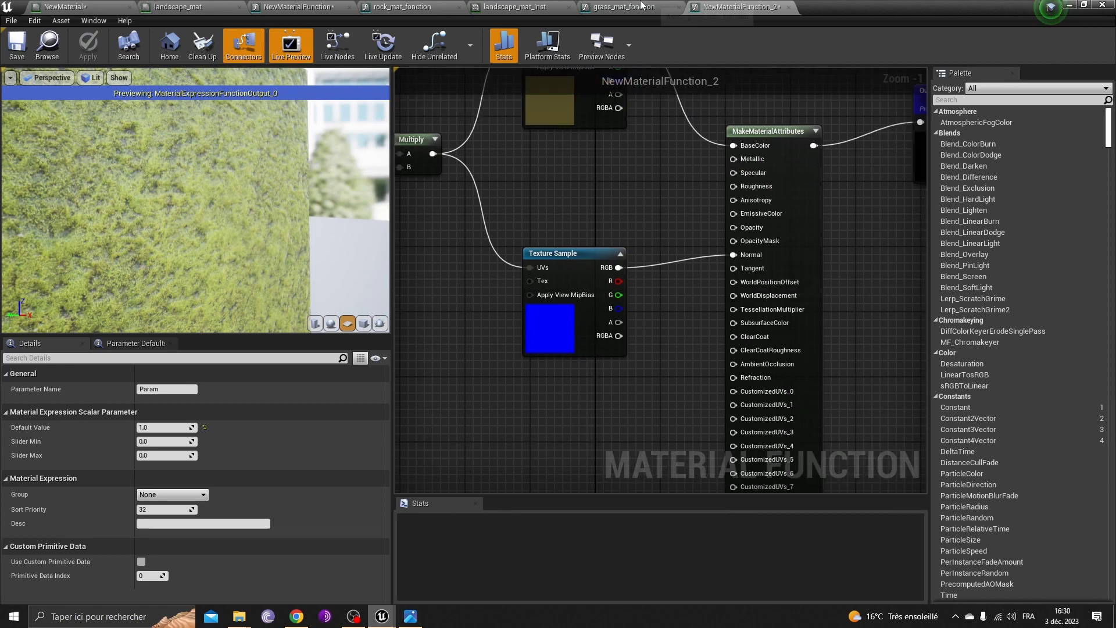
Step: In NewMaterial, duplicate the Lerp node below the original and connect the rock and grass BaseColor outputs to the upper Lerp's A and B
{"action": "left_click", "coordinate": [119, 4]}
{"action": "left_click_drag", "start_coordinate": [734, 229], "coordinate": [744, 233]}
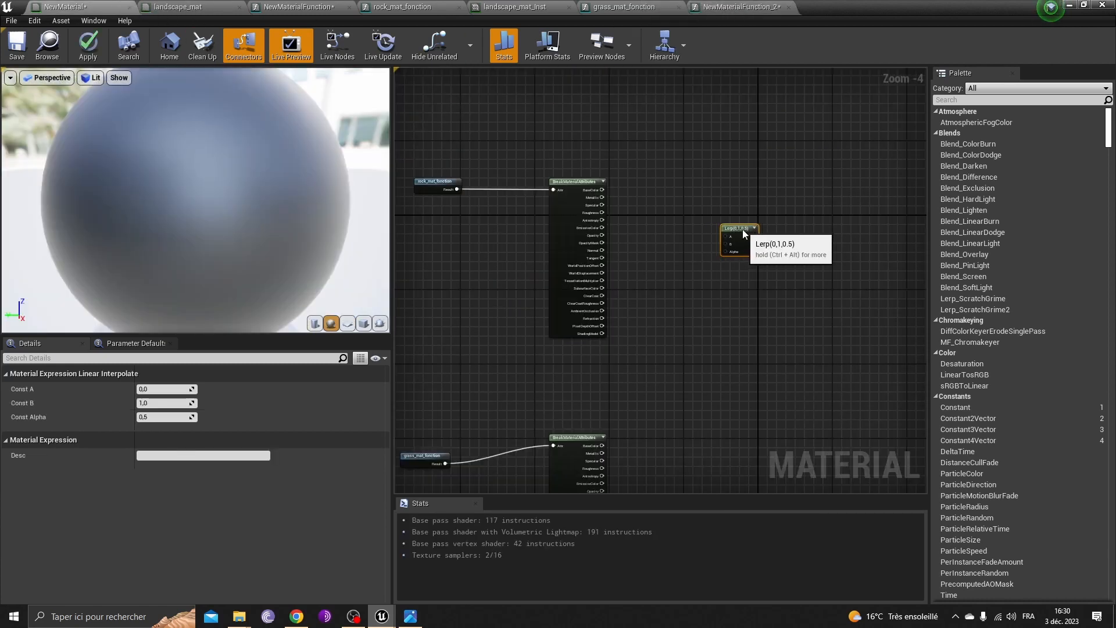
{"action": "scroll", "coordinate": [745, 232], "scroll_direction": "up", "scroll_amount": 4}
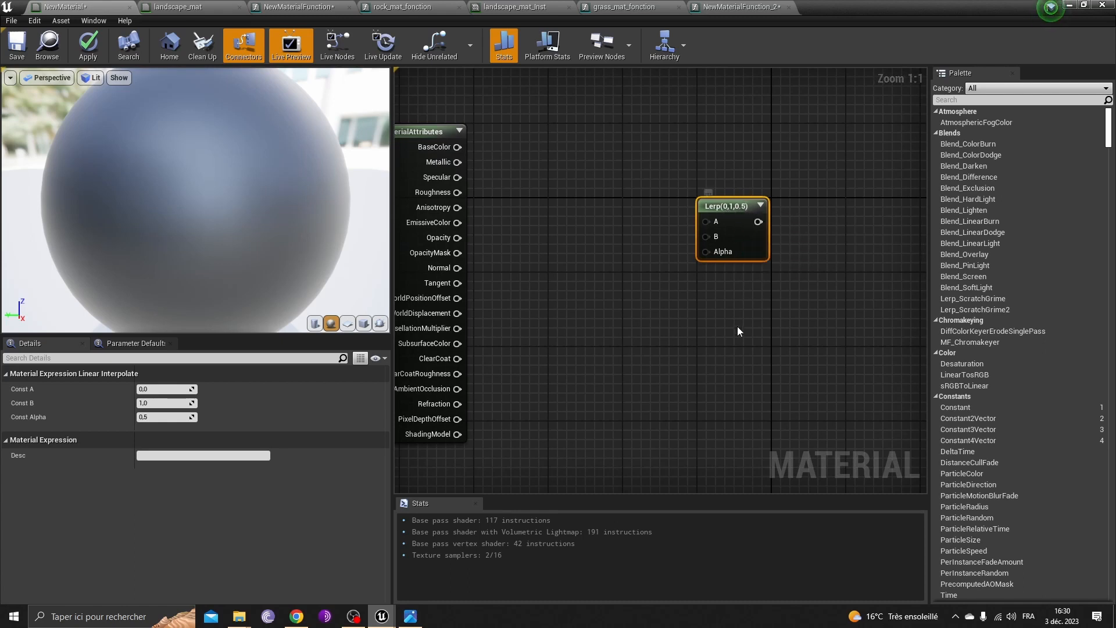
{"action": "key", "text": "ctrl+v"}
{"action": "left_click_drag", "start_coordinate": [455, 148], "coordinate": [469, 151]}
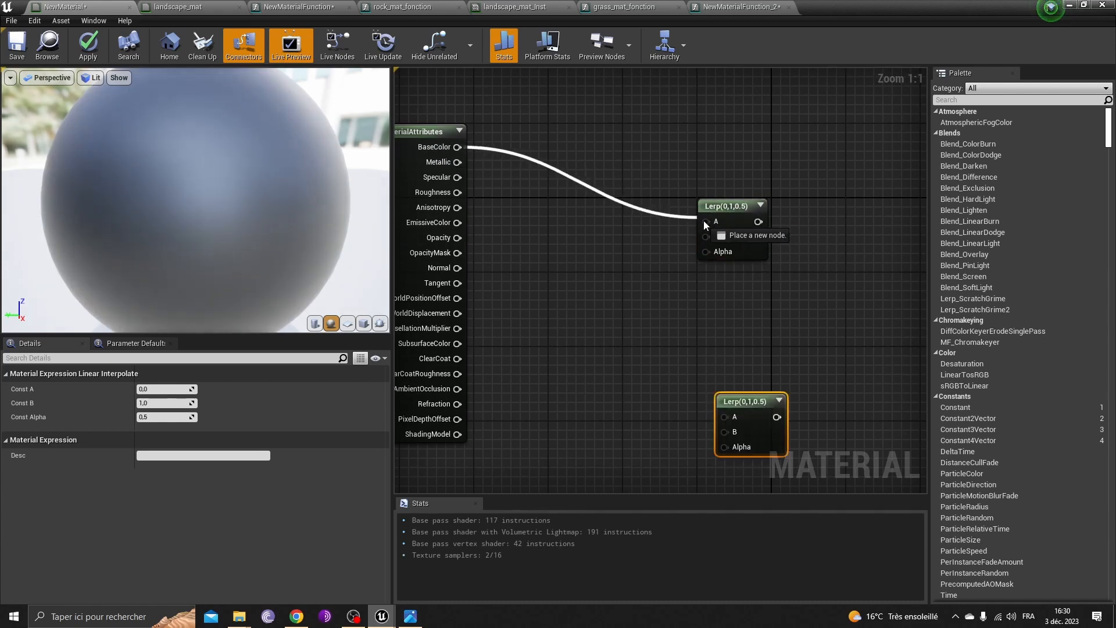
{"action": "right_click_drag", "start_coordinate": [574, 295], "coordinate": [660, 96]}
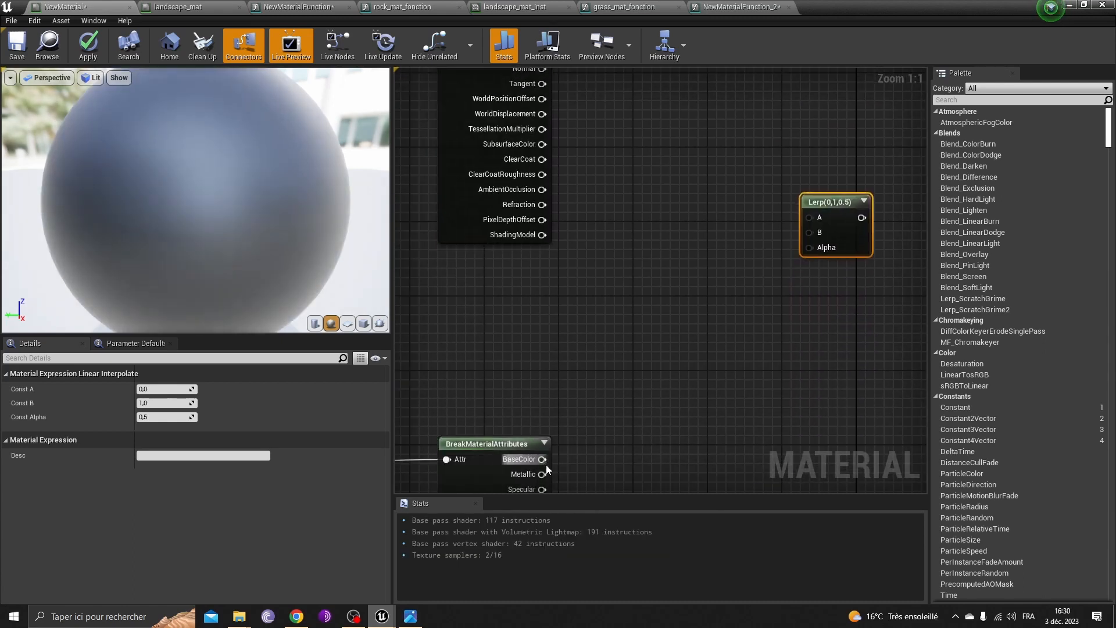
{"action": "left_click_drag", "start_coordinate": [546, 465], "coordinate": [791, 219]}
Step: Lower the second Lerp node and connect the rock and grass Normal outputs to its A and B inputs
{"action": "right_click_drag", "start_coordinate": [834, 384], "coordinate": [754, 233]}
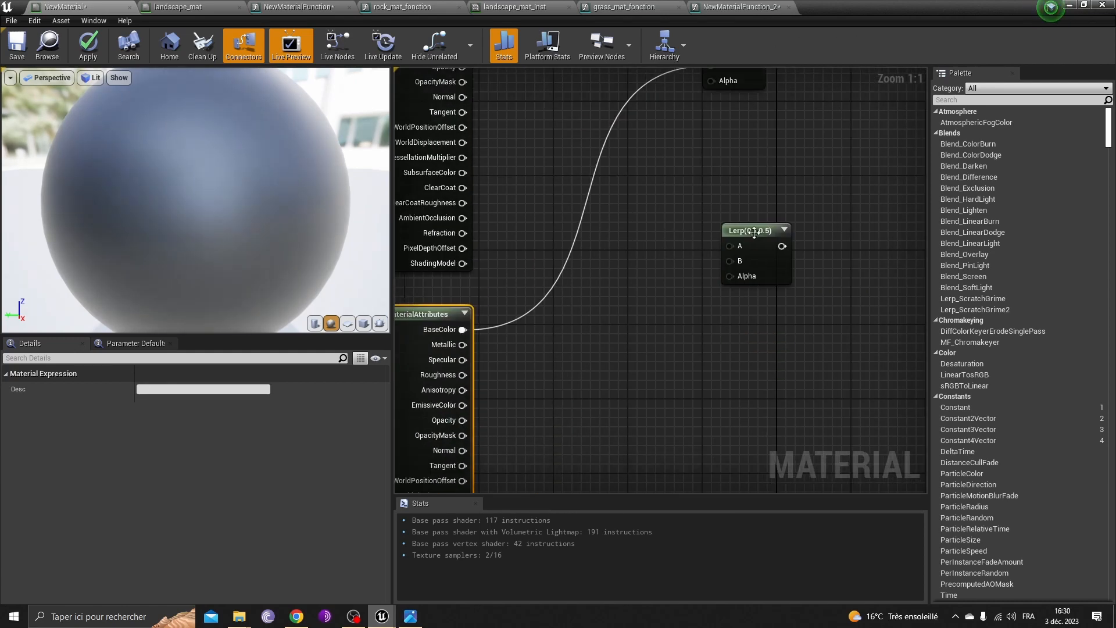
{"action": "left_click_drag", "start_coordinate": [754, 233], "coordinate": [726, 306]}
{"action": "right_click_drag", "start_coordinate": [501, 333], "coordinate": [640, 286]}
{"action": "right_click_drag", "start_coordinate": [625, 154], "coordinate": [614, 286]}
{"action": "left_click_drag", "start_coordinate": [595, 187], "coordinate": [841, 415]}
{"action": "right_click_drag", "start_coordinate": [756, 425], "coordinate": [632, 209]}
{"action": "left_click_drag", "start_coordinate": [467, 324], "coordinate": [707, 209]}
{"action": "scroll", "coordinate": [730, 198], "scroll_direction": "down", "scroll_amount": 4}
{"action": "scroll", "coordinate": [717, 269], "scroll_direction": "up", "scroll_amount": 3}
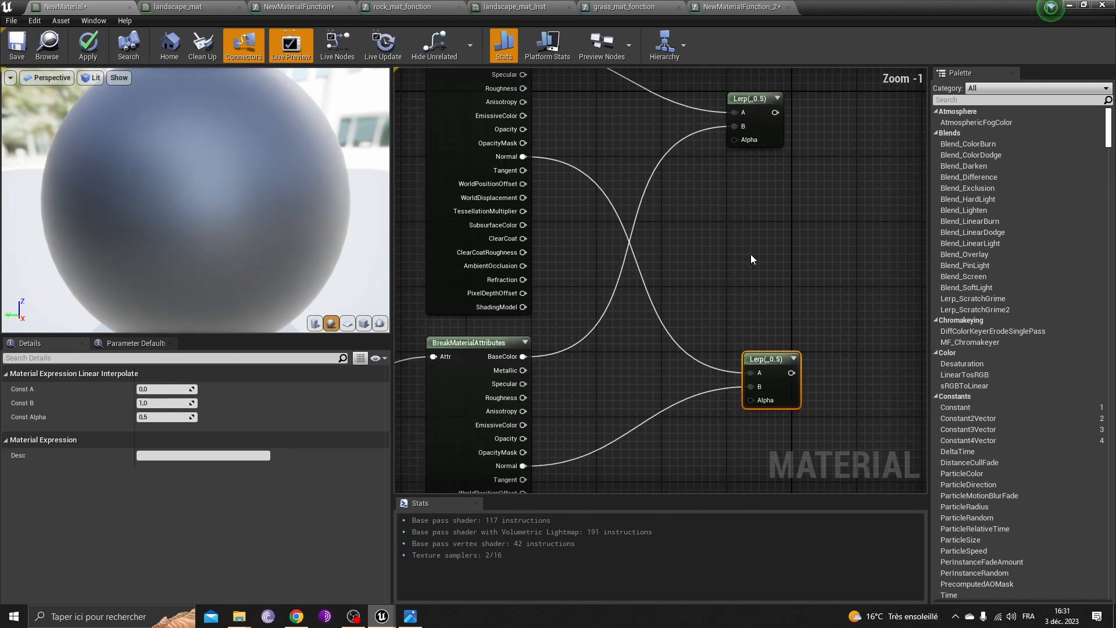
Step: Align the base color Lerp node directly above the normal Lerp node
{"action": "right_click_drag", "start_coordinate": [752, 256], "coordinate": [642, 221]}
{"action": "left_click_drag", "start_coordinate": [652, 109], "coordinate": [668, 166]}
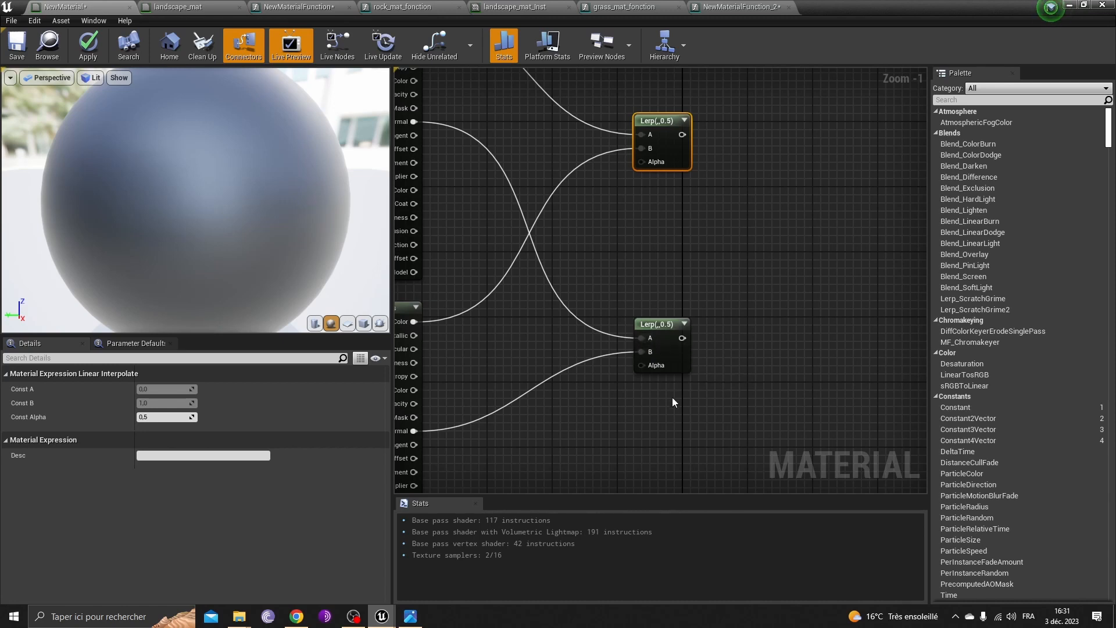
{"action": "left_click", "coordinate": [657, 290]}
Step: Check the WorldAlignedBlend wiring in landscape_mat and add a WorldAlignedBlend node to NewMaterial below the grass BreakMaterialAttributes node
{"action": "right_click_drag", "start_coordinate": [657, 291], "coordinate": [672, 266]}
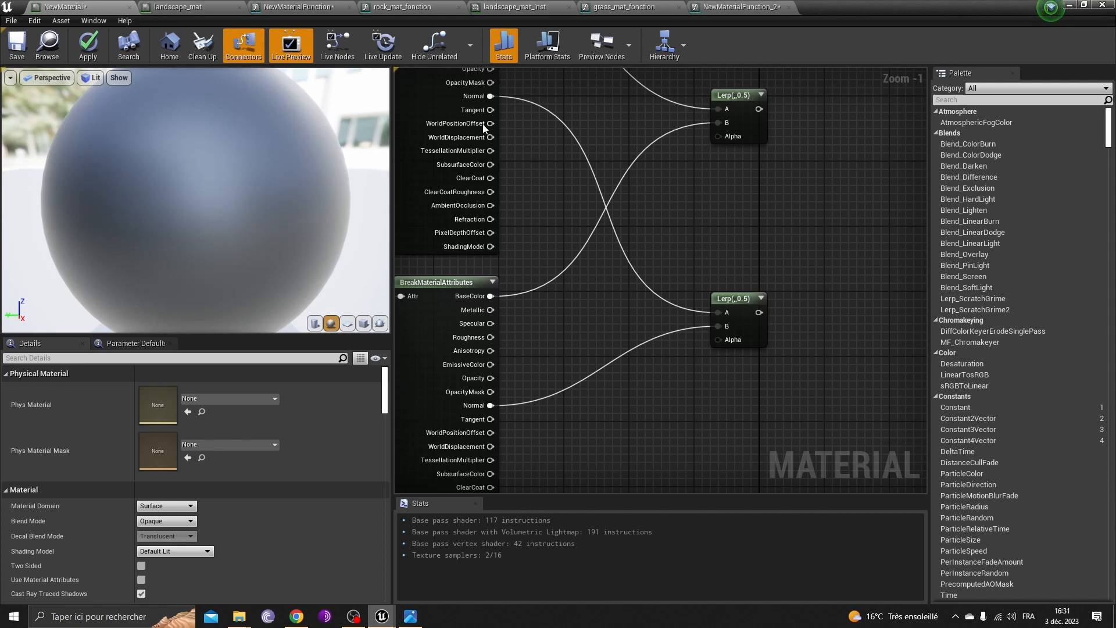
{"action": "scroll", "coordinate": [732, 389], "scroll_direction": "down", "scroll_amount": 6}
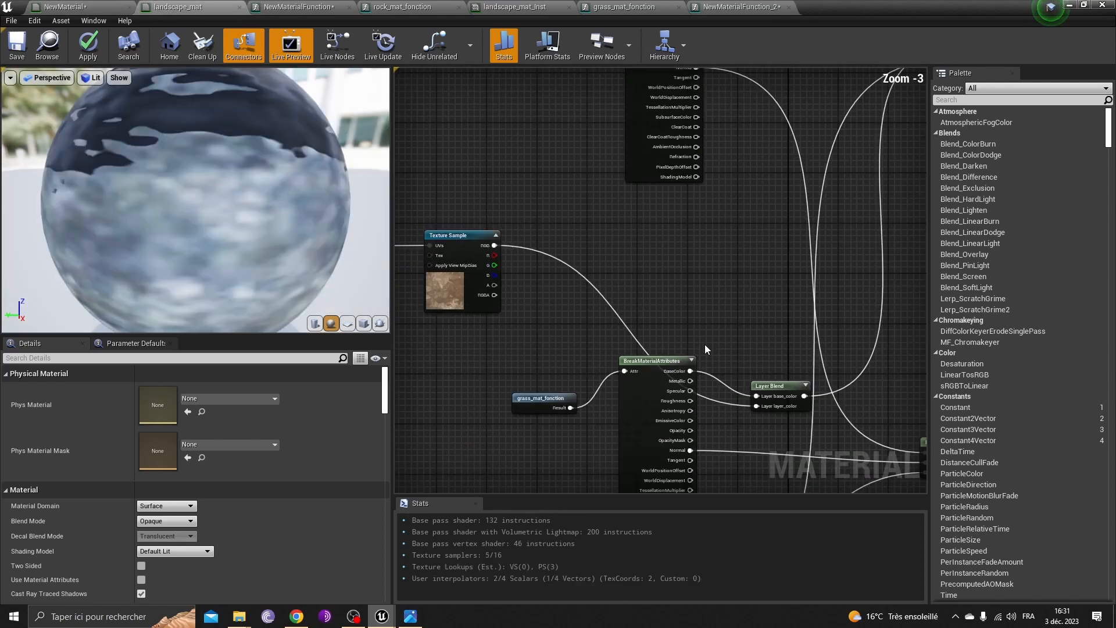
{"action": "scroll", "coordinate": [695, 386], "scroll_direction": "up", "scroll_amount": 7}
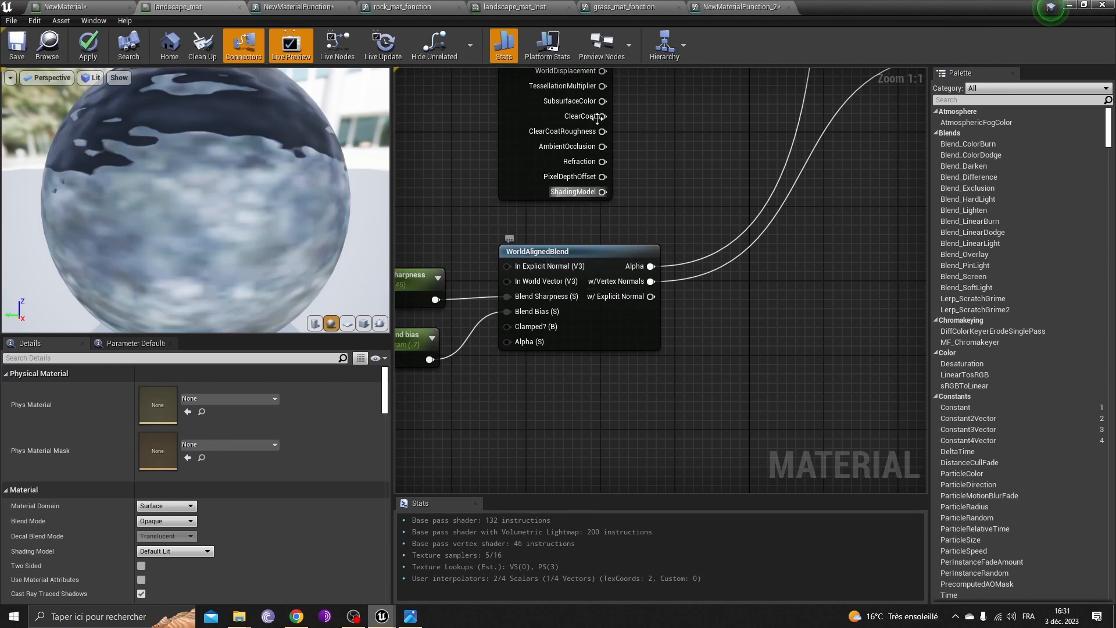
{"action": "left_click", "coordinate": [71, 4]}
{"action": "right_click_drag", "start_coordinate": [515, 244], "coordinate": [497, 70]}
{"action": "right_click", "coordinate": [536, 356]}
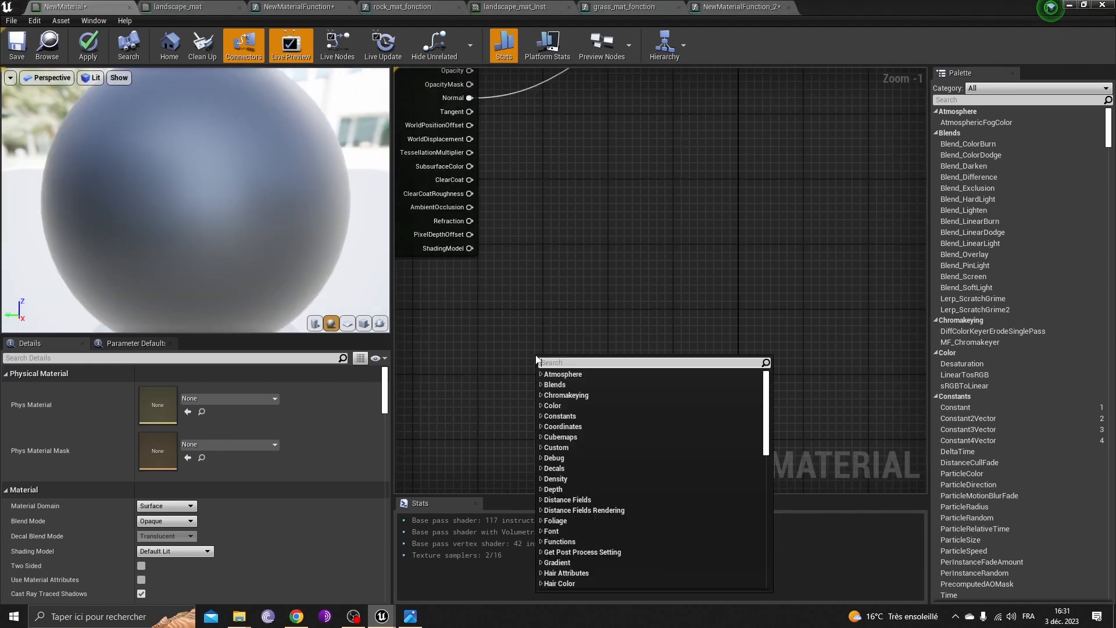
{"action": "type", "text": "world alin"}
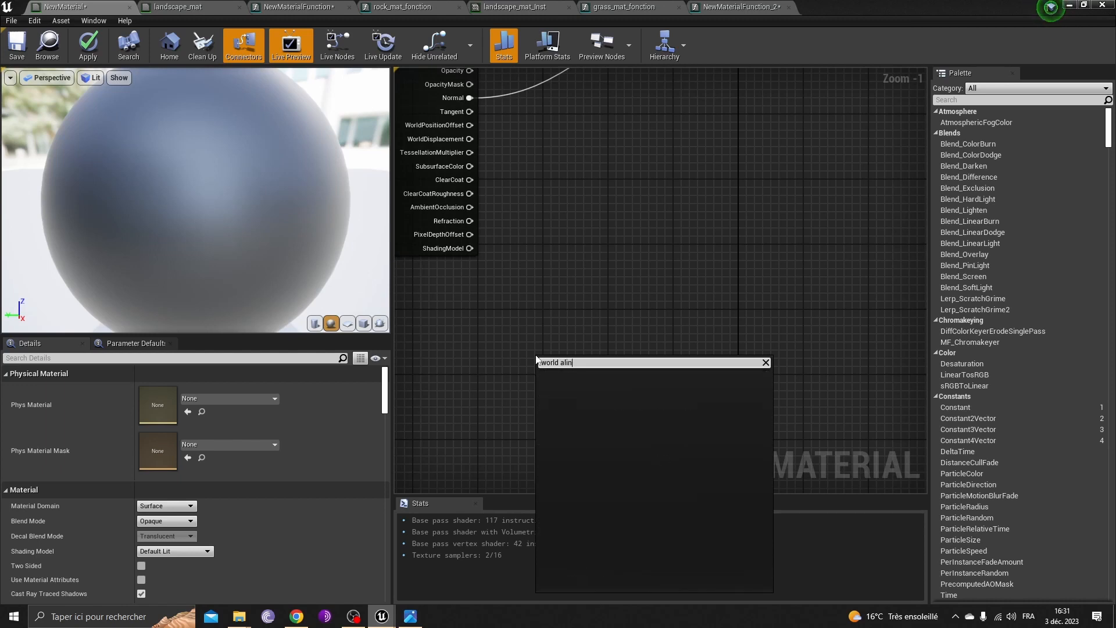
{"action": "key", "text": "BackSpace"}
{"action": "type", "text": "gn"}
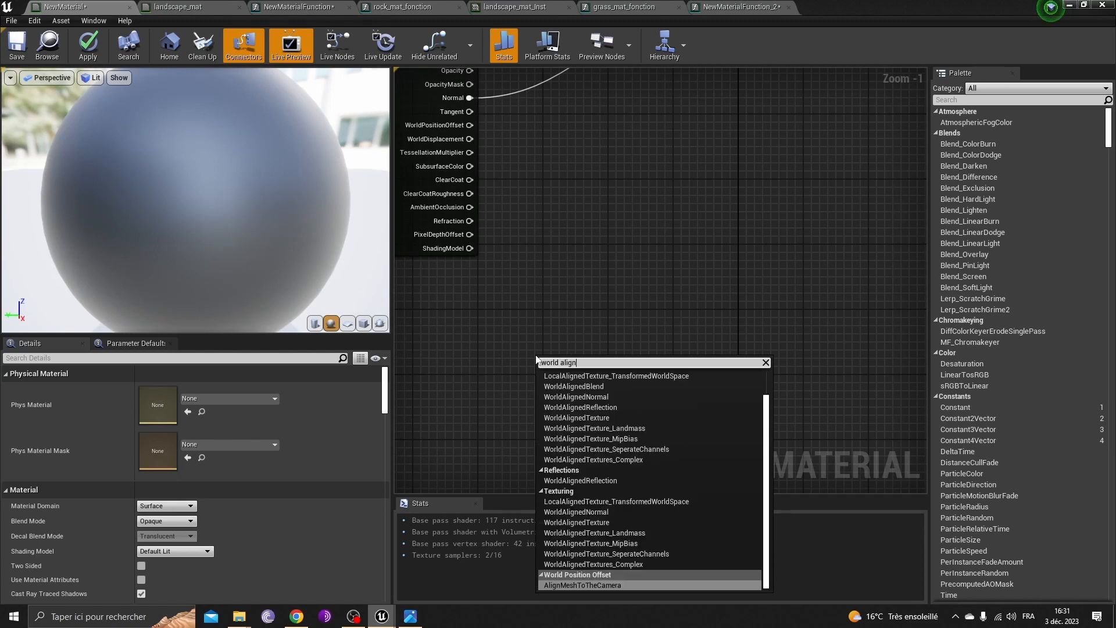
{"action": "type", "text": "ed blend"}
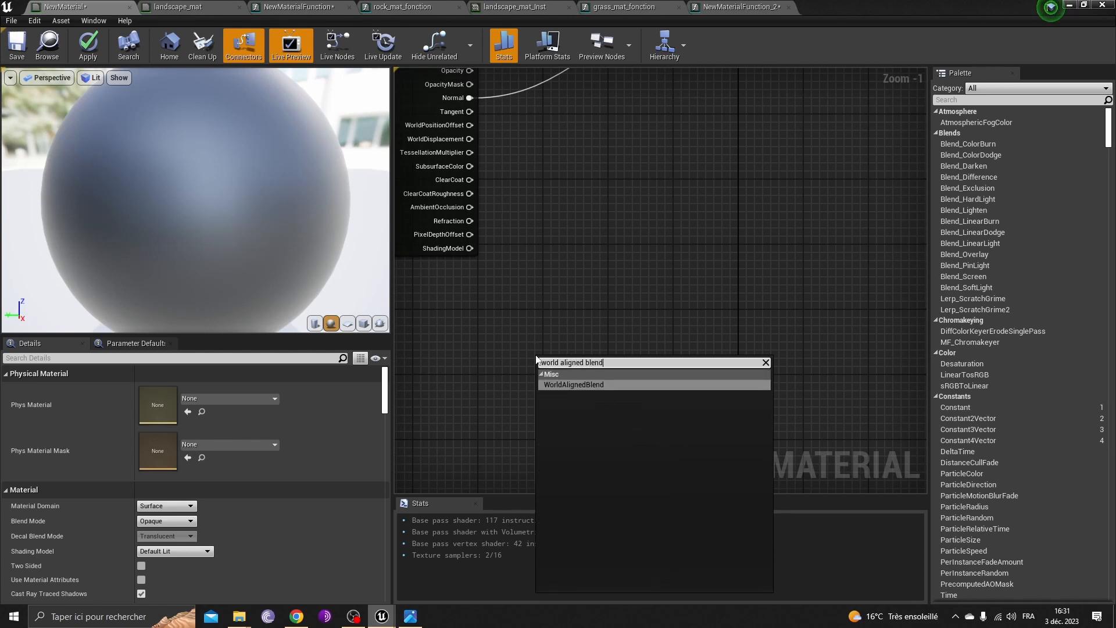
{"action": "left_click", "coordinate": [596, 384]}
{"action": "scroll", "coordinate": [633, 302], "scroll_direction": "down", "scroll_amount": 3}
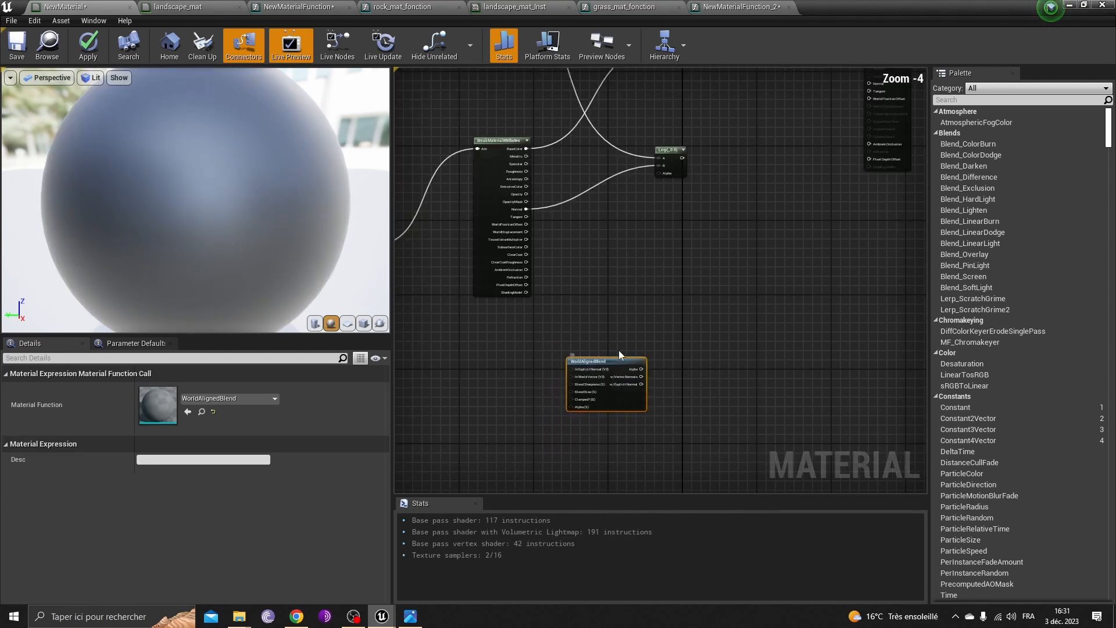
Step: Connect the WorldAlignedBlend Alpha output to the base color Lerp's Alpha input and shift that Lerp slightly
{"action": "scroll", "coordinate": [619, 351], "scroll_direction": "up", "scroll_amount": 3}
{"action": "key", "text": "ctrl+alt"}
{"action": "left_click_drag", "start_coordinate": [674, 371], "coordinate": [691, 433]}
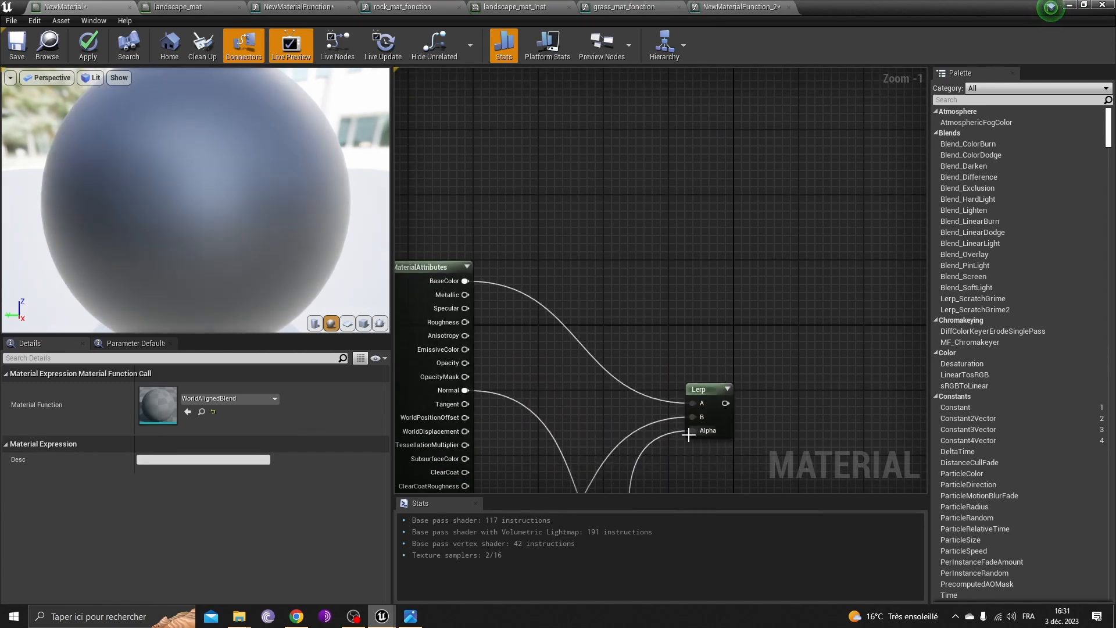
{"action": "right_click_drag", "start_coordinate": [673, 444], "coordinate": [718, 350]}
{"action": "left_click_drag", "start_coordinate": [758, 298], "coordinate": [776, 272]}
Step: Move the normal Lerp node down near WorldAlignedBlend and connect the WorldAlignedBlend Alpha output to its Alpha input
{"action": "right_click_drag", "start_coordinate": [809, 418], "coordinate": [780, 103]}
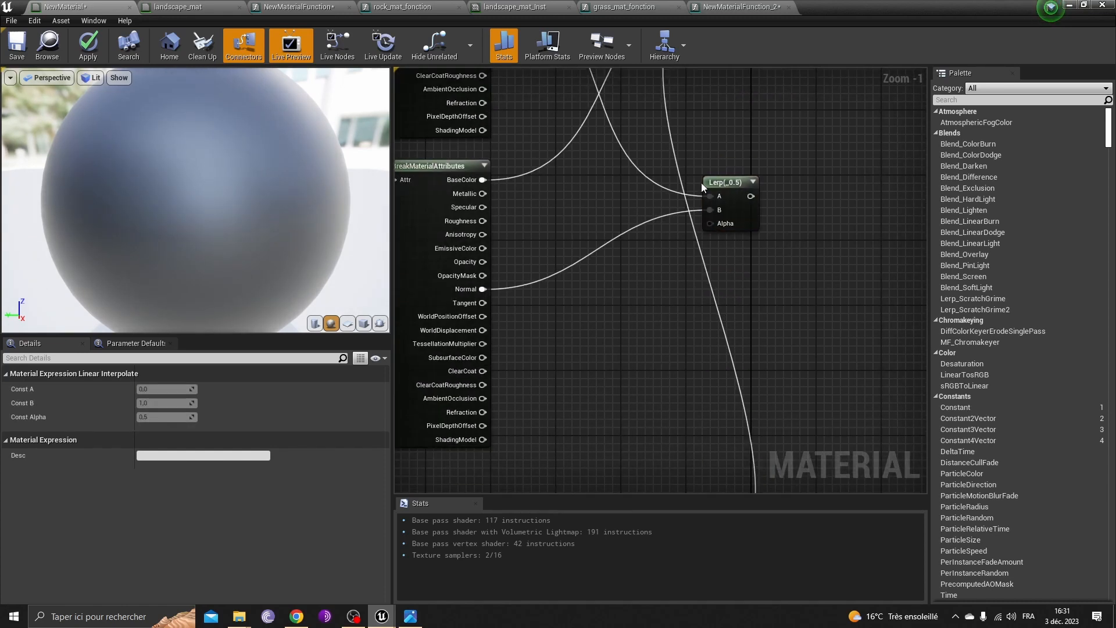
{"action": "left_click_drag", "start_coordinate": [730, 192], "coordinate": [820, 420]}
{"action": "right_click_drag", "start_coordinate": [736, 424], "coordinate": [640, 191]}
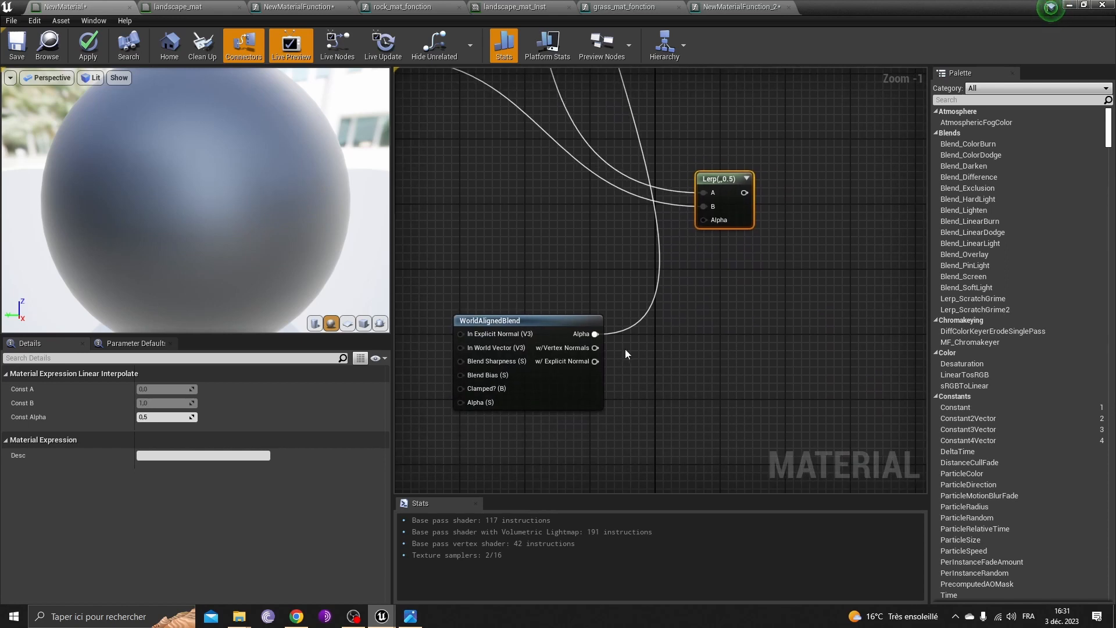
{"action": "mouse_move", "coordinate": [710, 214]}
{"action": "left_mouse_down"}
{"action": "mouse_move", "coordinate": [716, 224]}
{"action": "mouse_move", "coordinate": [607, 353]}
{"action": "mouse_move", "coordinate": [705, 221]}
{"action": "left_mouse_up"}
{"action": "left_click", "coordinate": [614, 336]}
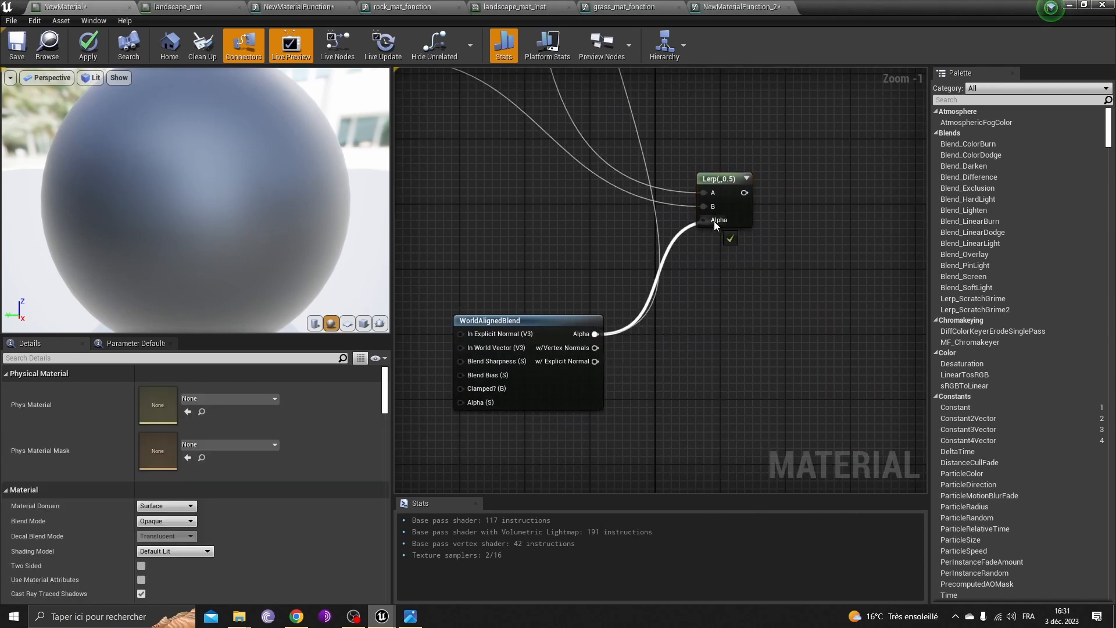
{"action": "right_click_drag", "start_coordinate": [565, 199], "coordinate": [624, 257]}
{"action": "scroll", "coordinate": [634, 258], "scroll_direction": "down", "scroll_amount": 4}
{"action": "scroll", "coordinate": [668, 260], "scroll_direction": "up", "scroll_amount": 5}
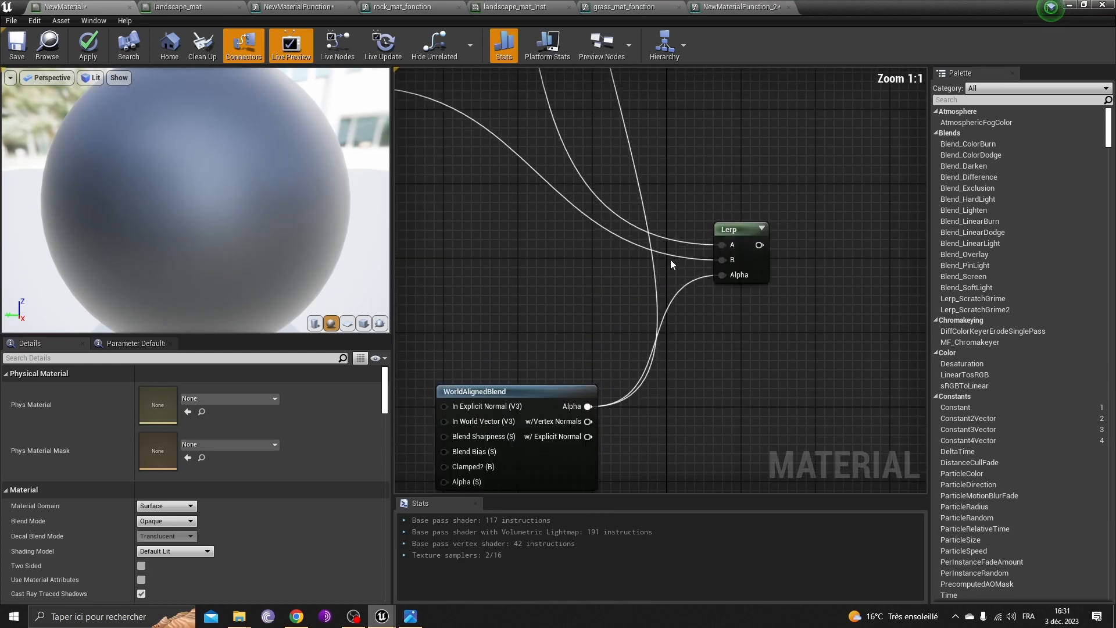
{"action": "right_click_drag", "start_coordinate": [579, 139], "coordinate": [841, 303]}
{"action": "right_click_drag", "start_coordinate": [735, 300], "coordinate": [396, 216]}
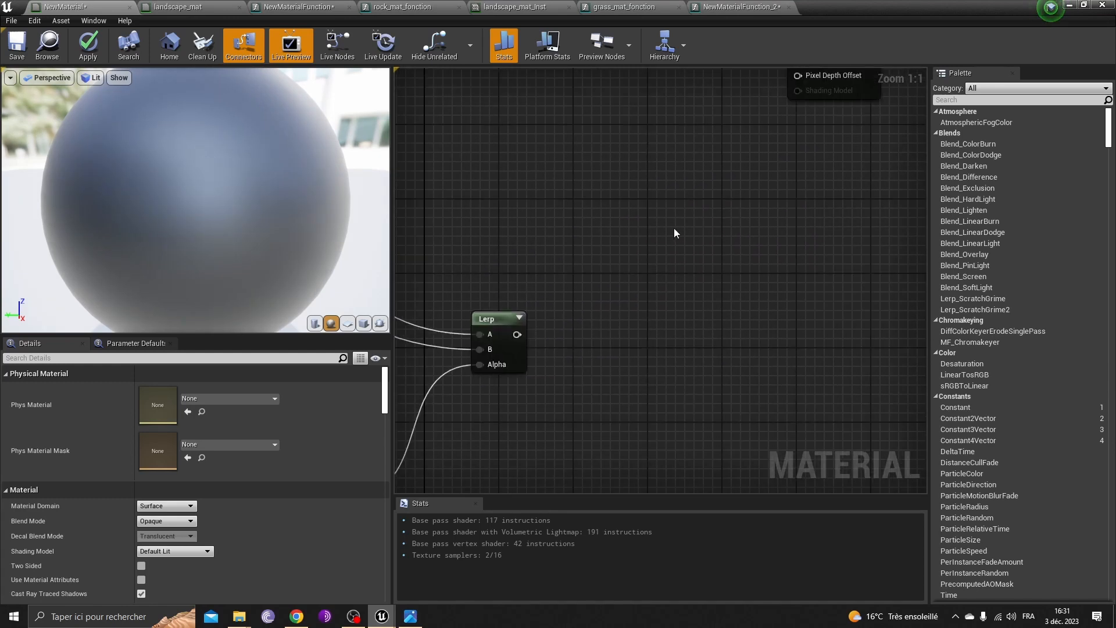
Step: Connect the normal Lerp node's output to the Base Color input of the NewMaterial result node and apply the material changes
{"action": "right_click_drag", "start_coordinate": [674, 226], "coordinate": [727, 392]}
{"action": "scroll", "coordinate": [727, 393], "scroll_direction": "down", "scroll_amount": 4}
{"action": "scroll", "coordinate": [721, 401], "scroll_direction": "up", "scroll_amount": 2}
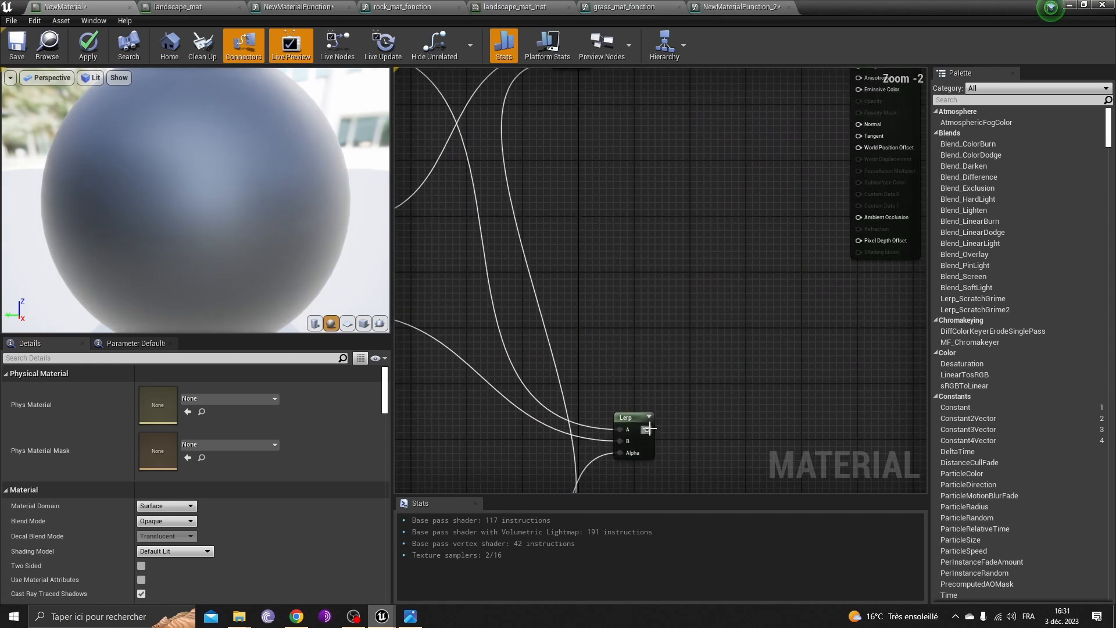
{"action": "left_click_drag", "start_coordinate": [650, 429], "coordinate": [850, 125]}
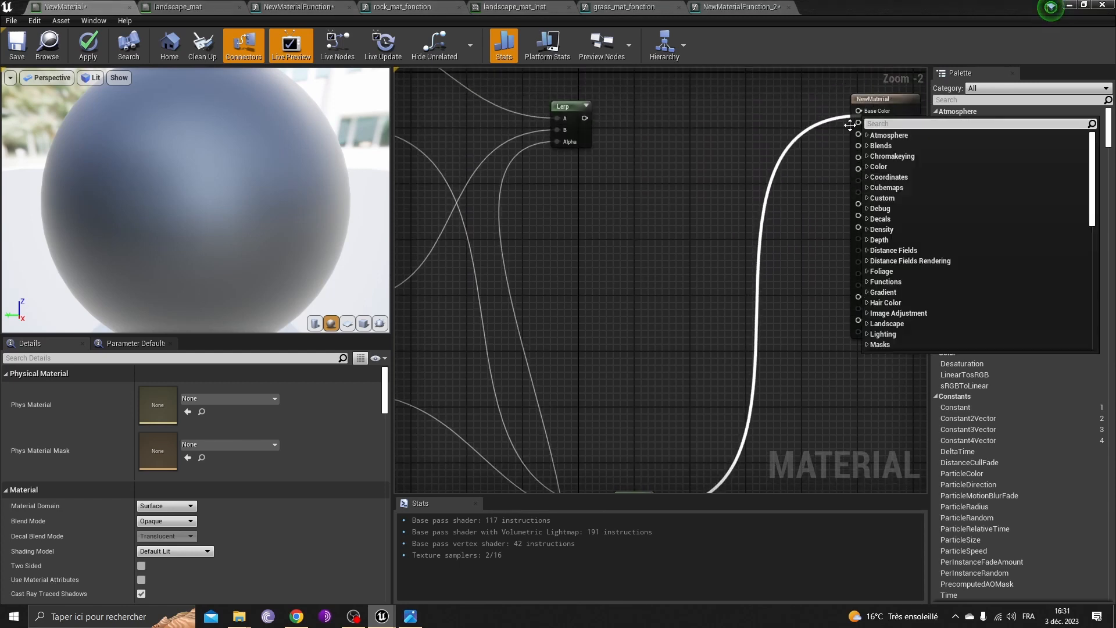
{"action": "left_click", "coordinate": [806, 233]}
{"action": "right_click_drag", "start_coordinate": [714, 434], "coordinate": [708, 365]}
{"action": "left_click_drag", "start_coordinate": [644, 441], "coordinate": [862, 216]}
{"action": "right_click_drag", "start_coordinate": [693, 316], "coordinate": [645, 74]}
{"action": "left_click", "coordinate": [92, 53]}
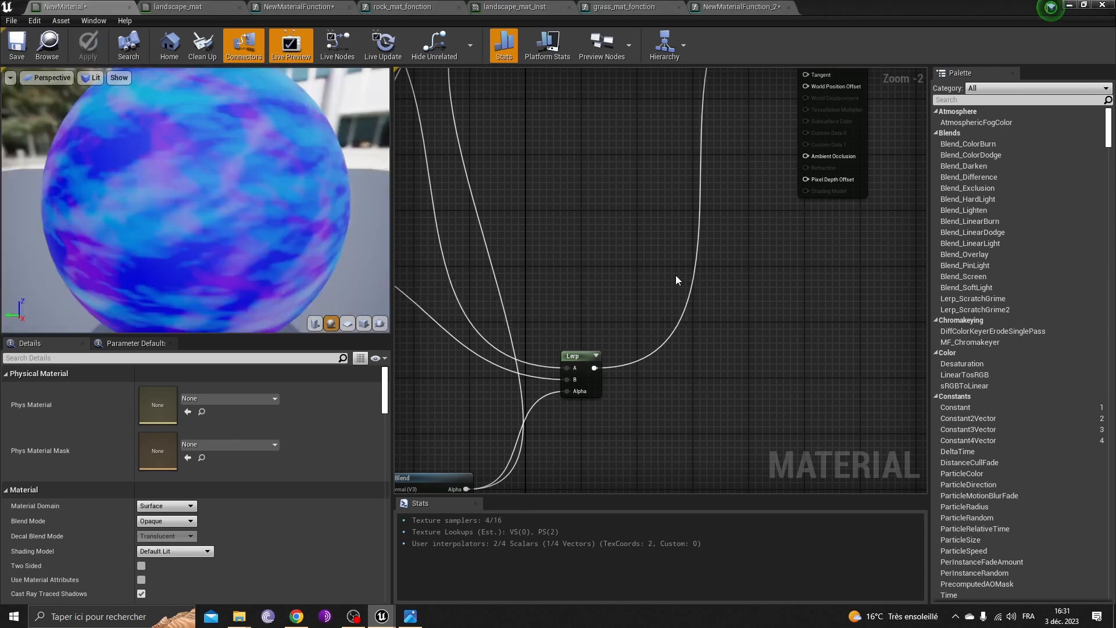
Step: Connect WorldAlignedBlend's w/Vertex Normals output to the normal Lerp's Alpha input, replacing its existing Alpha link
{"action": "right_click_drag", "start_coordinate": [600, 289], "coordinate": [669, 324]}
{"action": "scroll", "coordinate": [809, 145], "scroll_direction": "down", "scroll_amount": 5}
{"action": "scroll", "coordinate": [669, 324], "scroll_direction": "up", "scroll_amount": 7}
{"action": "right_click_drag", "start_coordinate": [638, 363], "coordinate": [463, 68]}
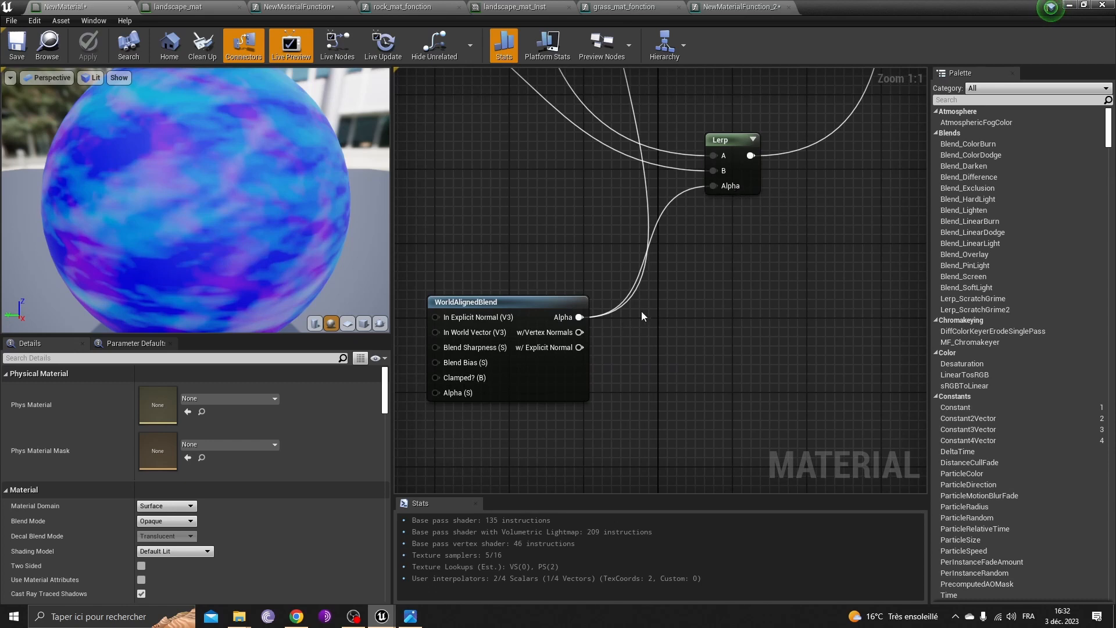
{"action": "left_click_drag", "start_coordinate": [579, 332], "coordinate": [582, 337]}
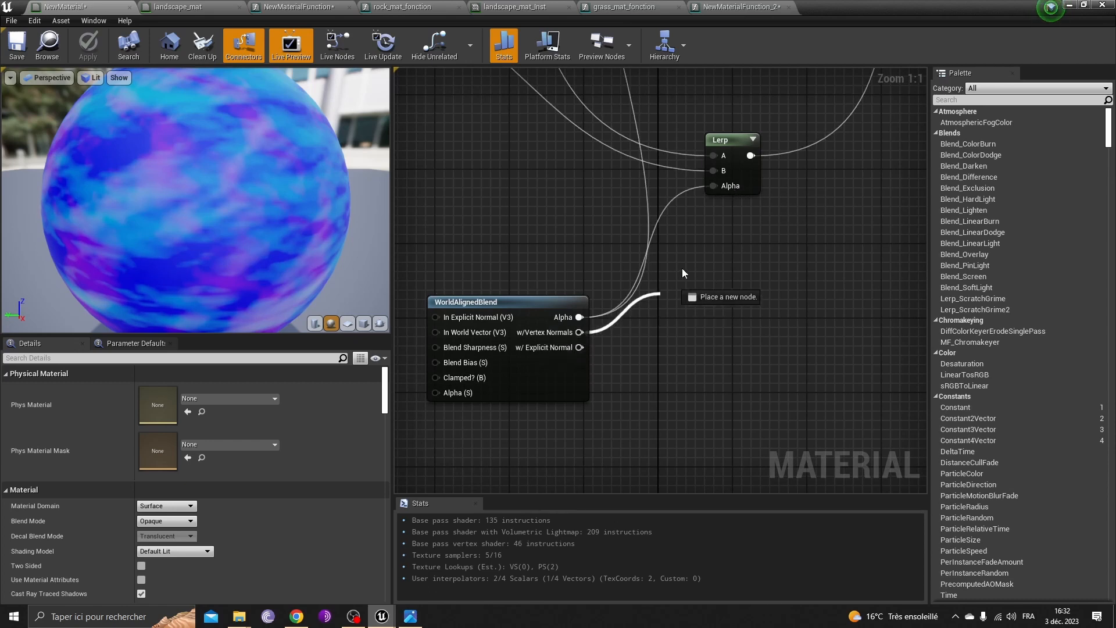
{"action": "left_click_drag", "start_coordinate": [683, 274], "coordinate": [713, 186]}
Step: Examine the wiring from the rock and grass BreakMaterialAttributes nodes to the two Lerp nodes
{"action": "scroll", "coordinate": [800, 259], "scroll_direction": "down", "scroll_amount": 4}
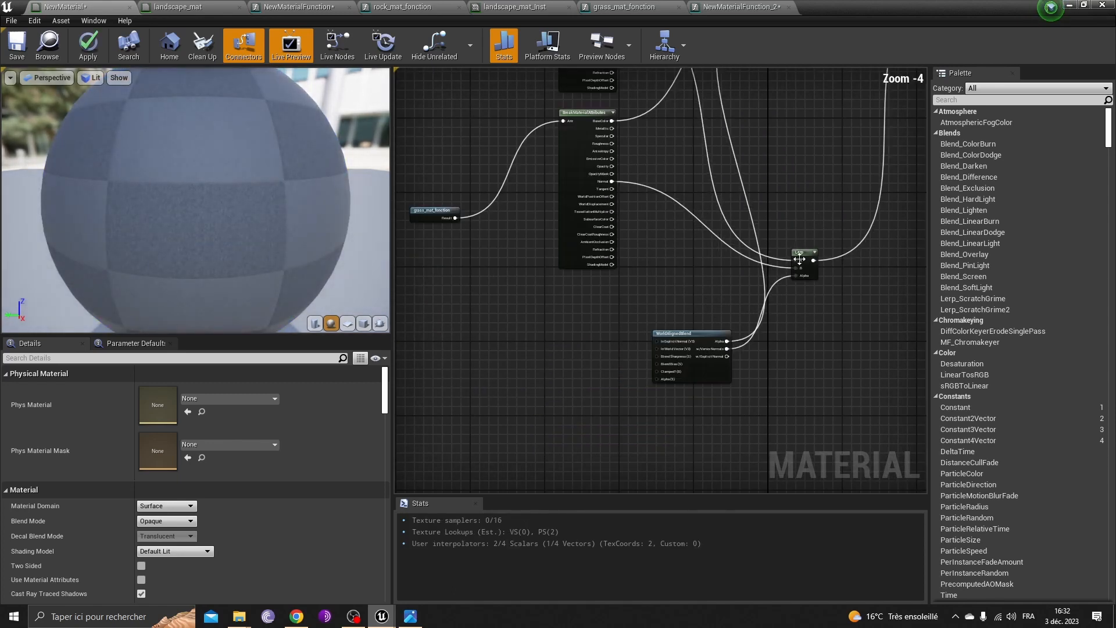
{"action": "right_click_drag", "start_coordinate": [806, 202], "coordinate": [804, 391]}
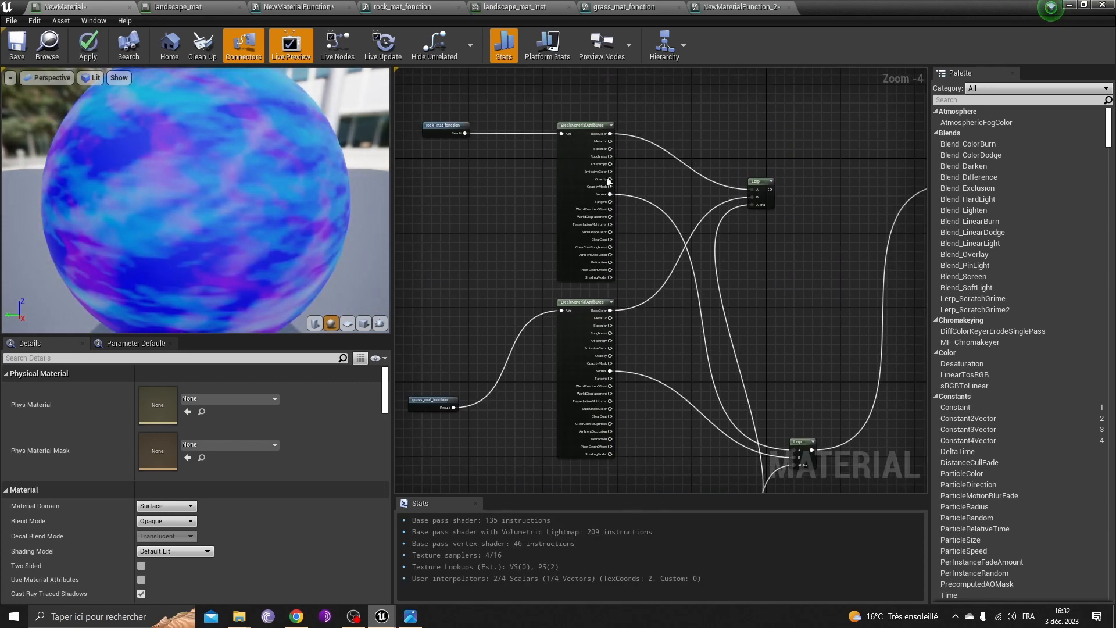
{"action": "scroll", "coordinate": [584, 211], "scroll_direction": "up", "scroll_amount": 3}
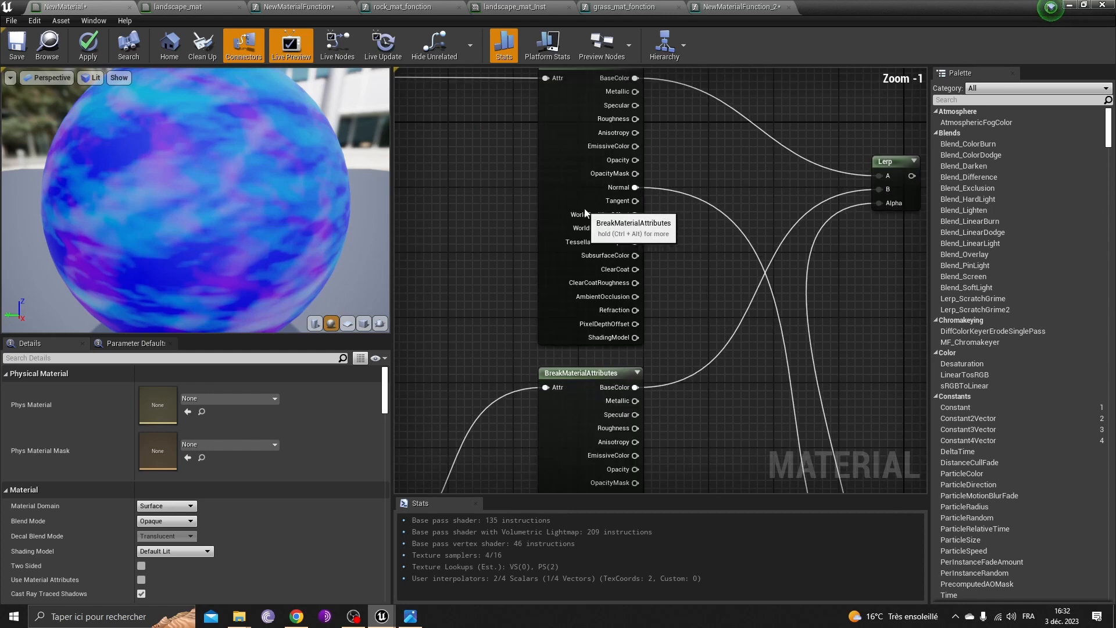
{"action": "right_click_drag", "start_coordinate": [466, 316], "coordinate": [882, 491]}
{"action": "right_click_drag", "start_coordinate": [772, 279], "coordinate": [428, 70]}
{"action": "scroll", "coordinate": [587, 152], "scroll_direction": "down", "scroll_amount": 1}
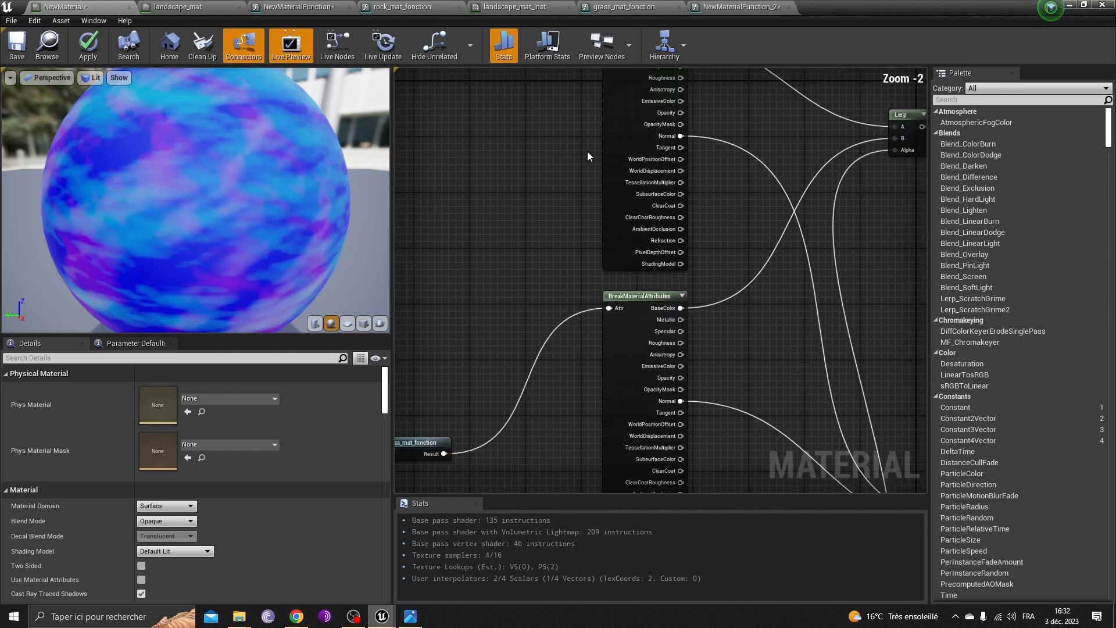
Step: Move the WorldAlignedBlend node farther away from the lower Lerp node to make room in the graph
{"action": "right_click_drag", "start_coordinate": [587, 155], "coordinate": [403, 278]}
{"action": "scroll", "coordinate": [582, 367], "scroll_direction": "up", "scroll_amount": 2}
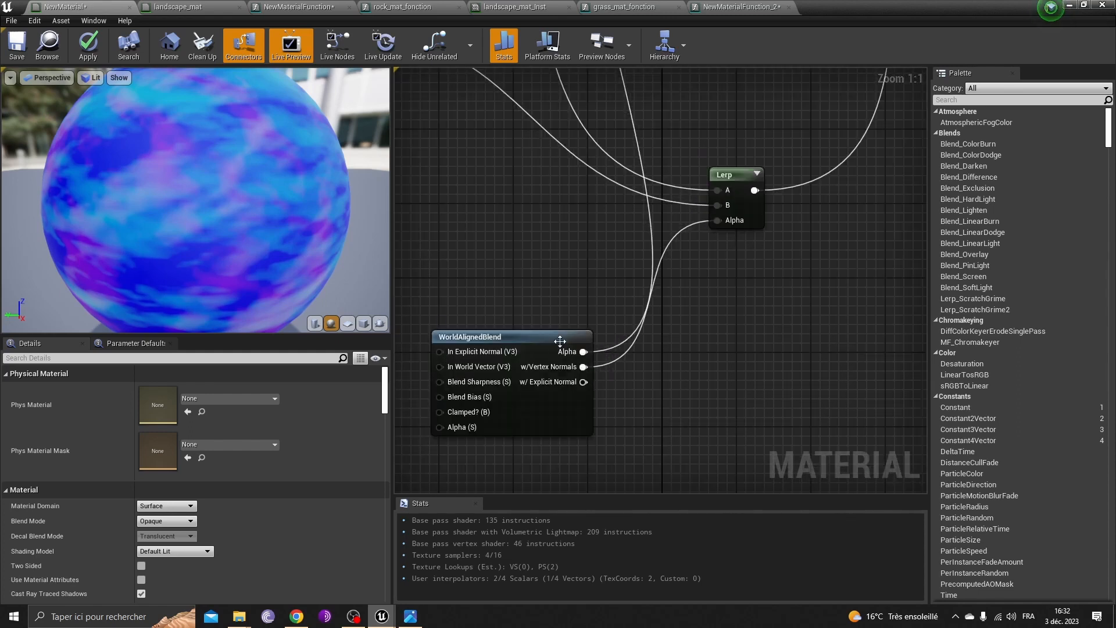
{"action": "left_click_drag", "start_coordinate": [560, 342], "coordinate": [476, 291]}
{"action": "right_click_drag", "start_coordinate": [525, 221], "coordinate": [502, 309]}
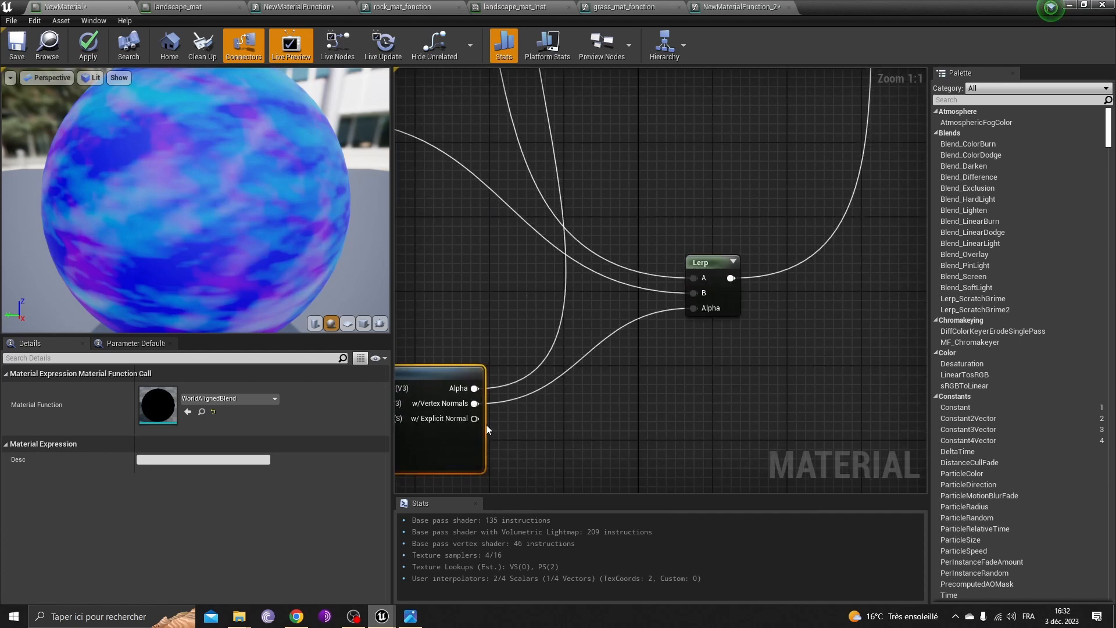
{"action": "right_click_drag", "start_coordinate": [648, 169], "coordinate": [701, 315]}
Step: Add a Constant feeding Blend Sharpness on WorldAlignedBlend, convert it to a parameter and space it away from the node
{"action": "scroll", "coordinate": [701, 309], "scroll_direction": "down", "scroll_amount": 5}
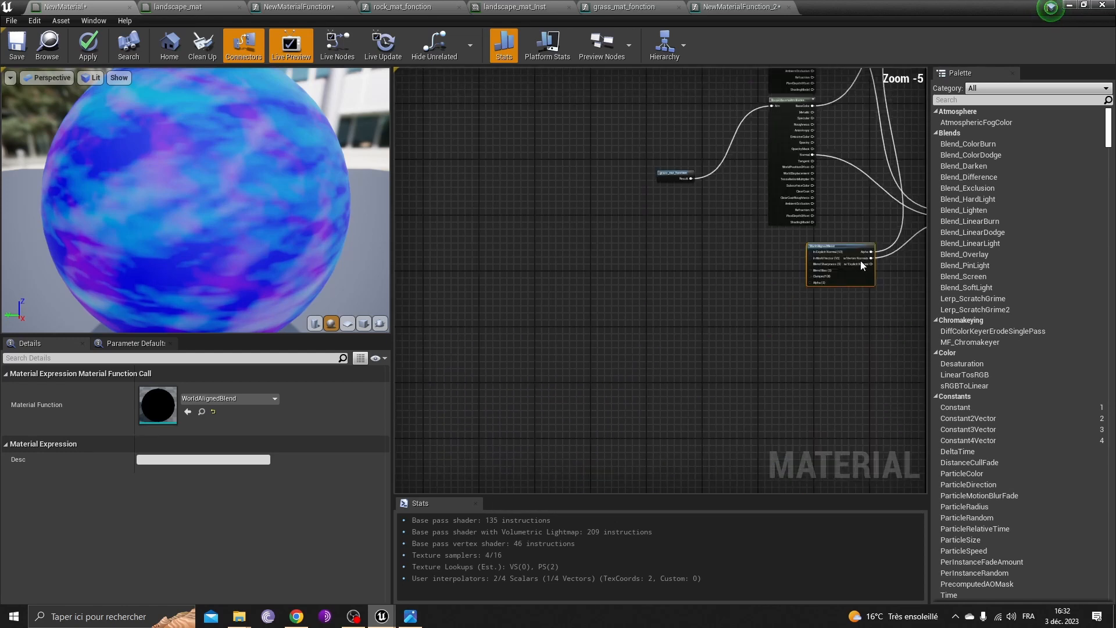
{"action": "scroll", "coordinate": [763, 255], "scroll_direction": "up", "scroll_amount": 5}
{"action": "right_click_drag", "start_coordinate": [831, 388], "coordinate": [693, 376]}
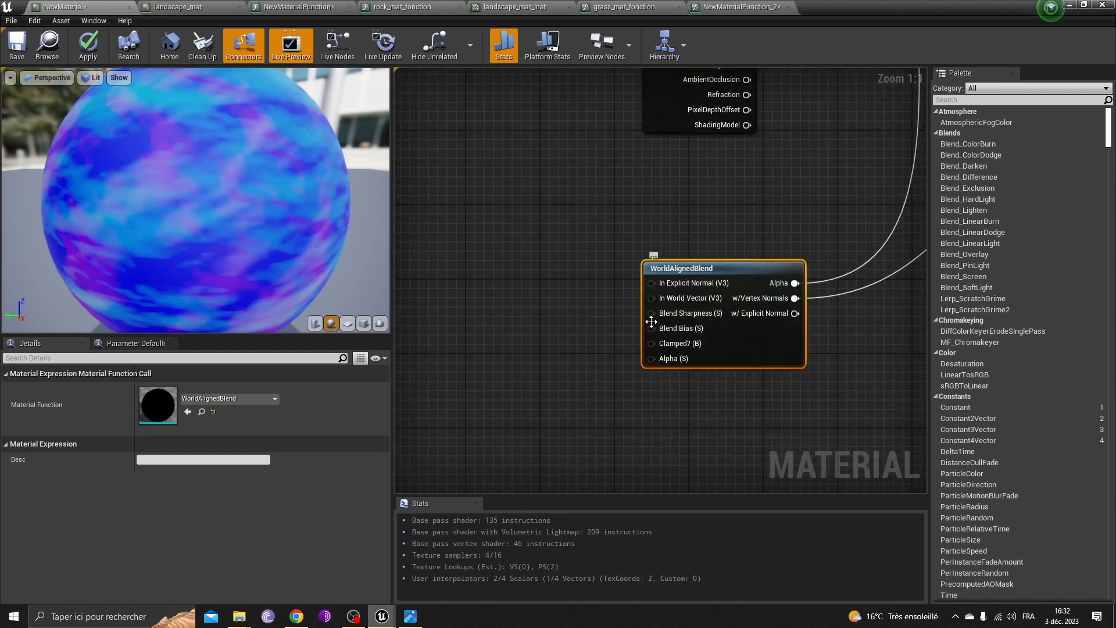
{"action": "left_click_drag", "start_coordinate": [650, 313], "coordinate": [569, 317]}
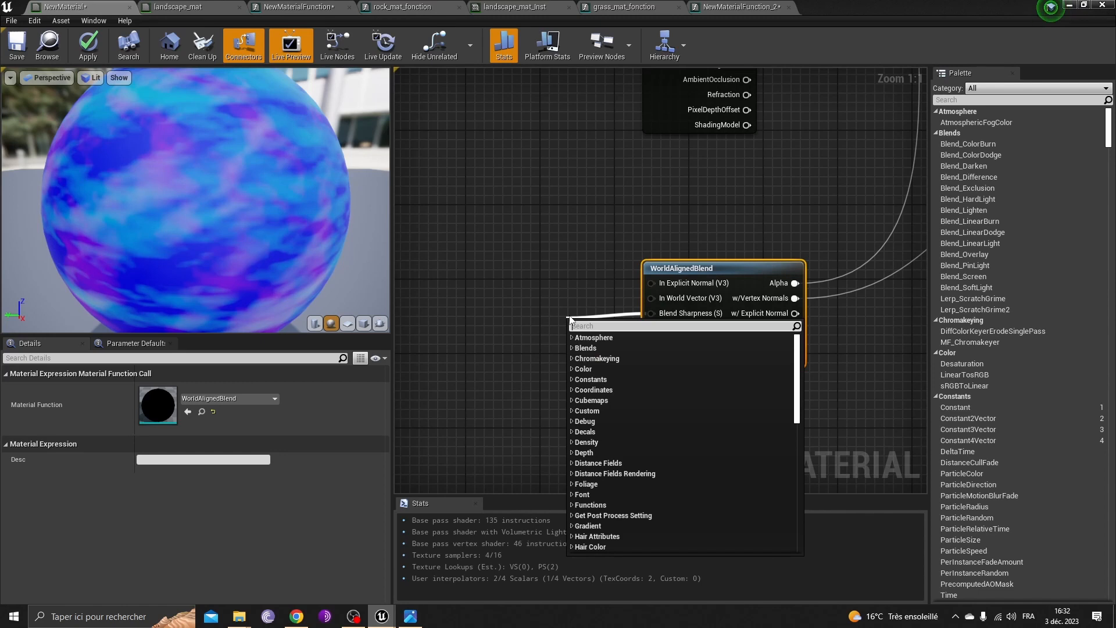
{"action": "type", "text": "const"}
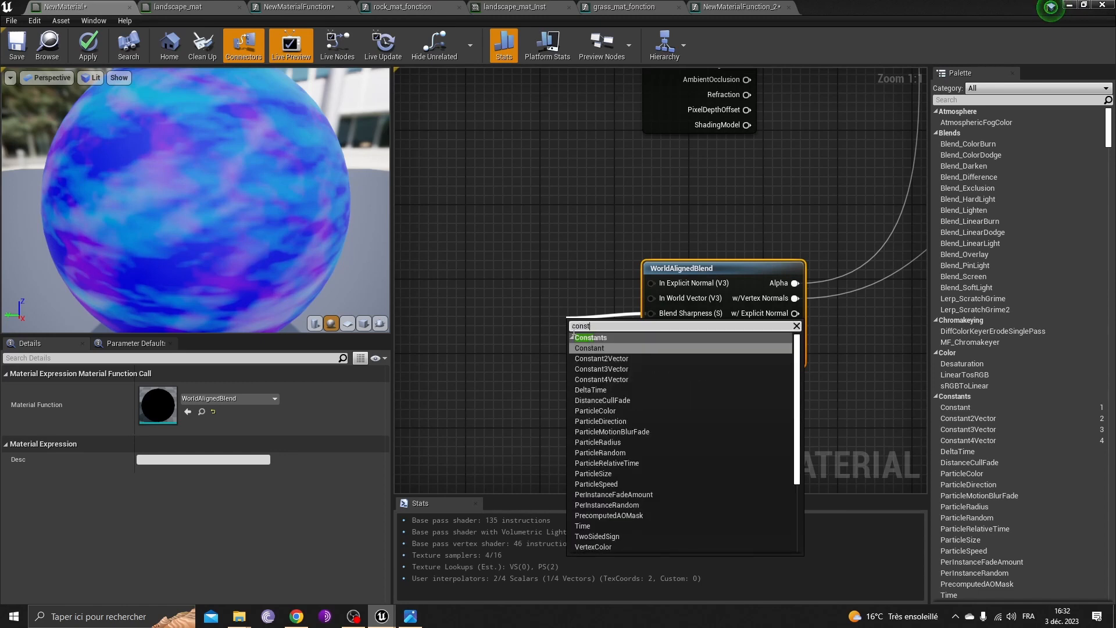
{"action": "left_click", "coordinate": [589, 348]}
{"action": "left_click", "coordinate": [575, 306]}
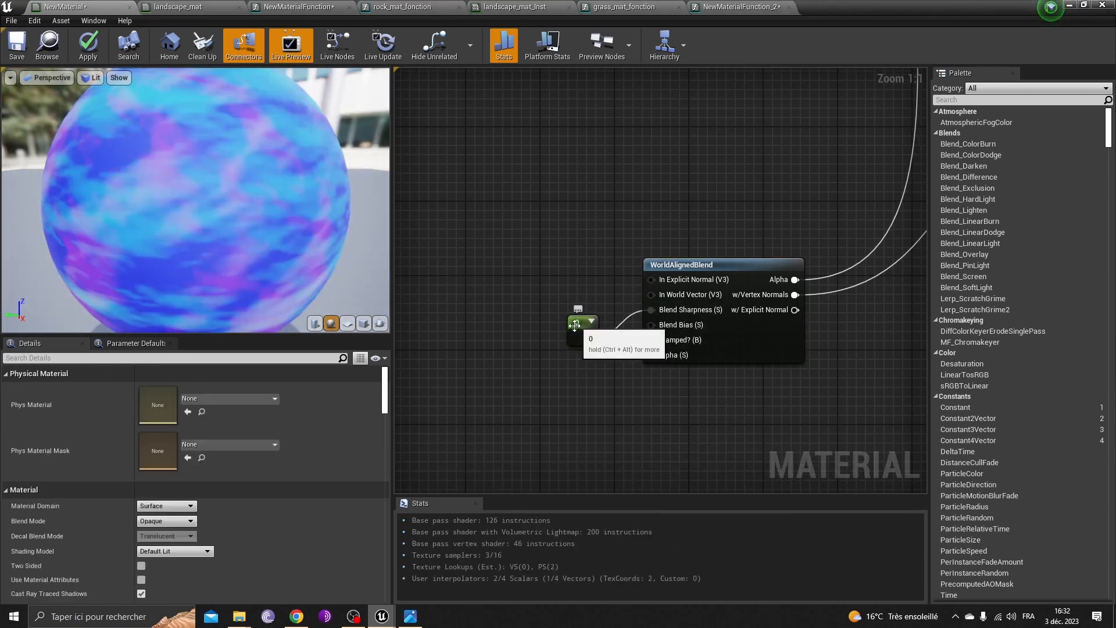
{"action": "right_click", "coordinate": [575, 326]}
{"action": "left_click", "coordinate": [606, 375]}
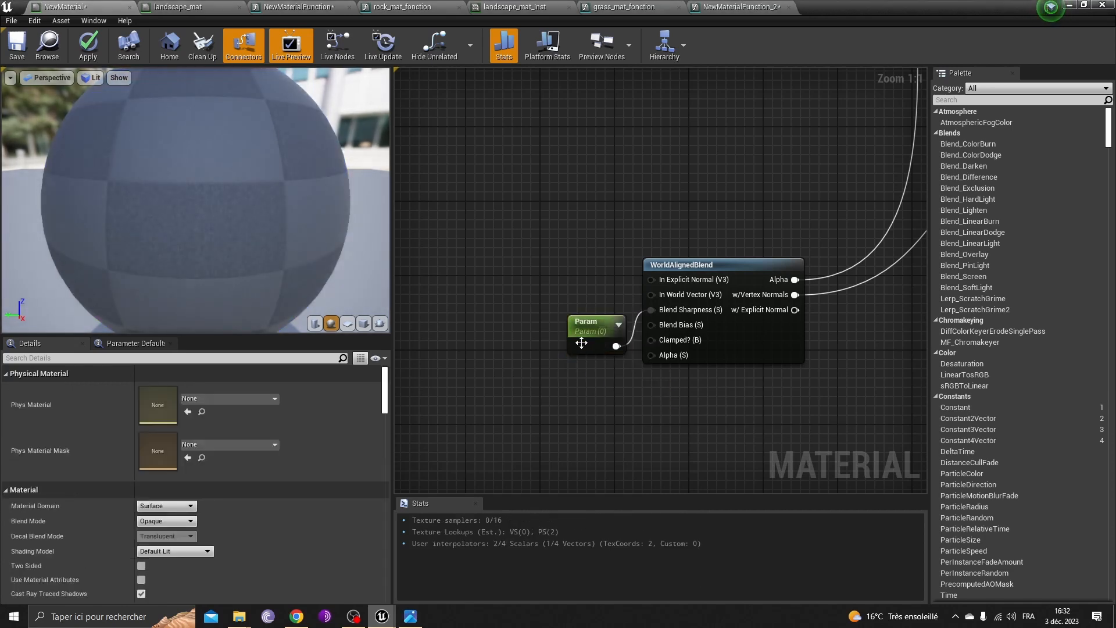
{"action": "left_click_drag", "start_coordinate": [598, 327], "coordinate": [534, 327]}
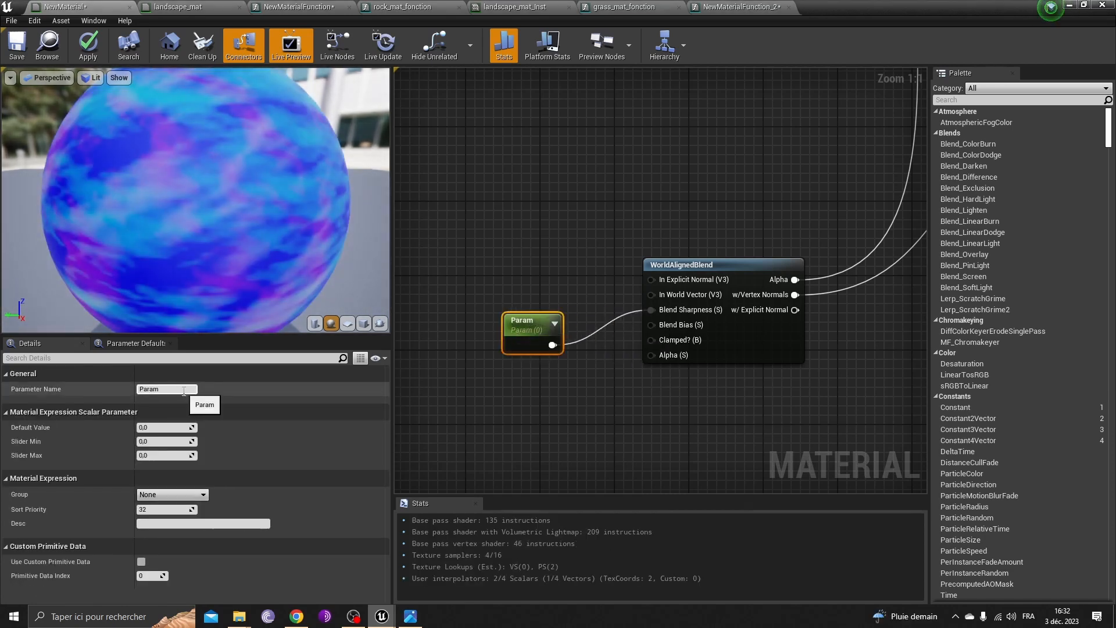
Step: Name the new scalar parameter "blend sharpness" and set its default value to 3
{"action": "left_click", "coordinate": [183, 389]}
{"action": "type", "text": "blend s"}
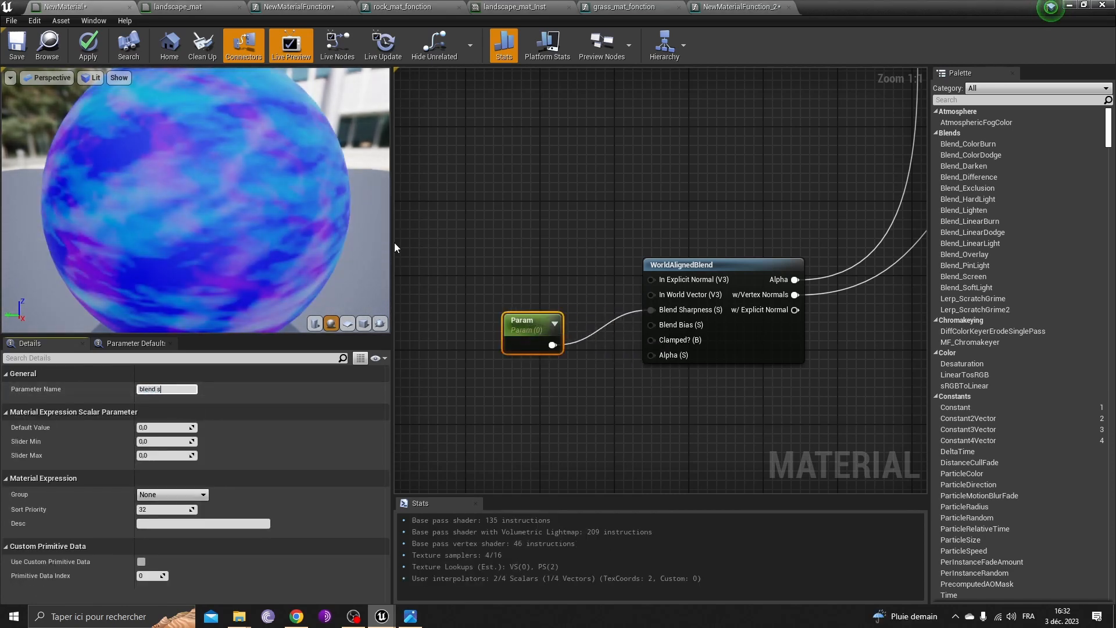
{"action": "type", "text": "harpness"}
{"action": "key", "text": "Return"}
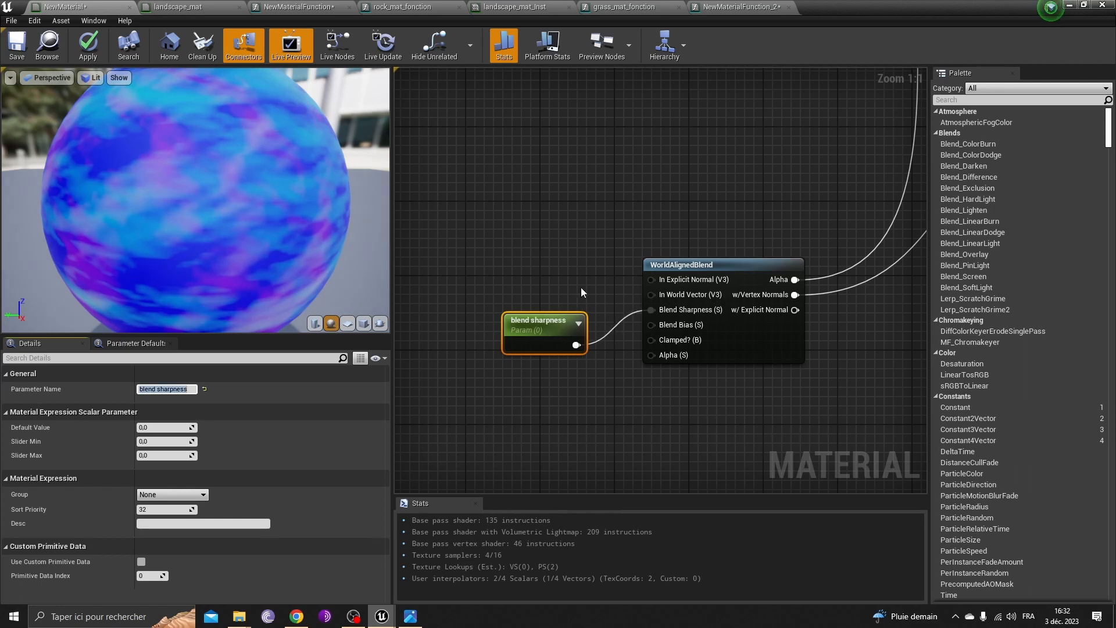
{"action": "left_click", "coordinate": [159, 431]}
{"action": "type", "text": "3"}
{"action": "key", "text": "Return"}
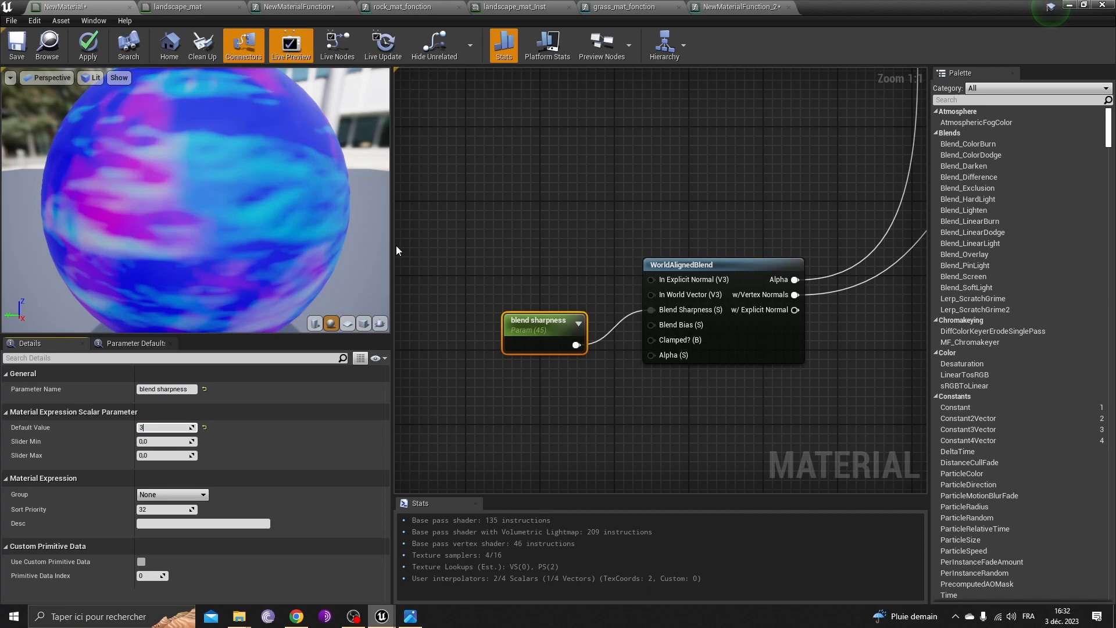
Step: Move the blend sharpness node slightly upward and set its default value to 45
{"action": "left_click", "coordinate": [609, 210]}
{"action": "left_click_drag", "start_coordinate": [549, 333], "coordinate": [549, 306]}
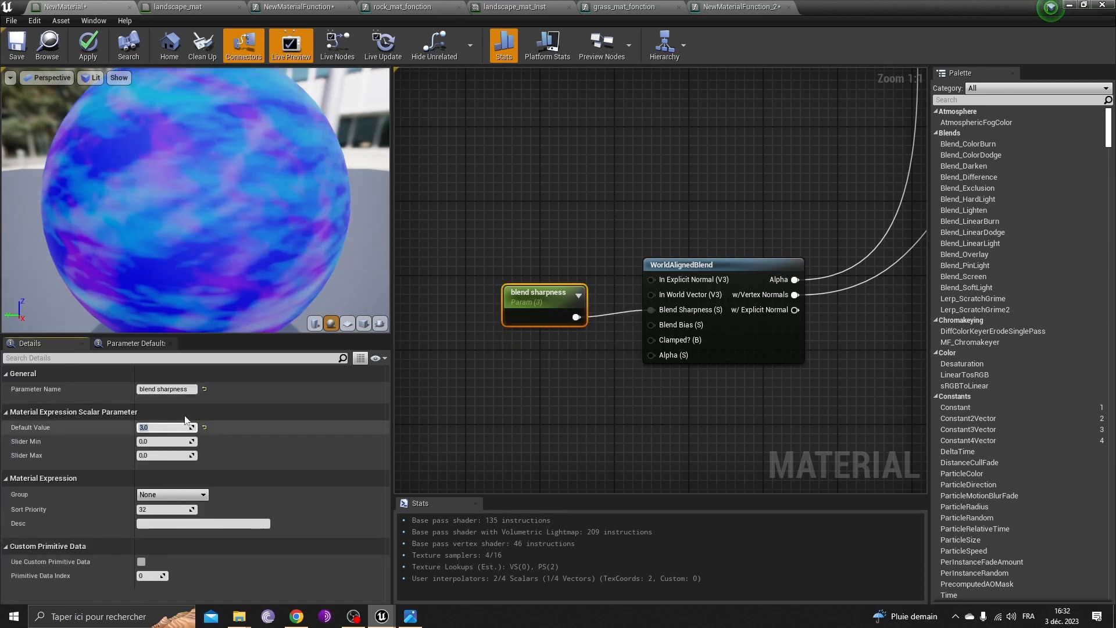
{"action": "type", "text": "45"}
{"action": "key", "text": "Return"}
{"action": "left_click", "coordinate": [616, 213]}
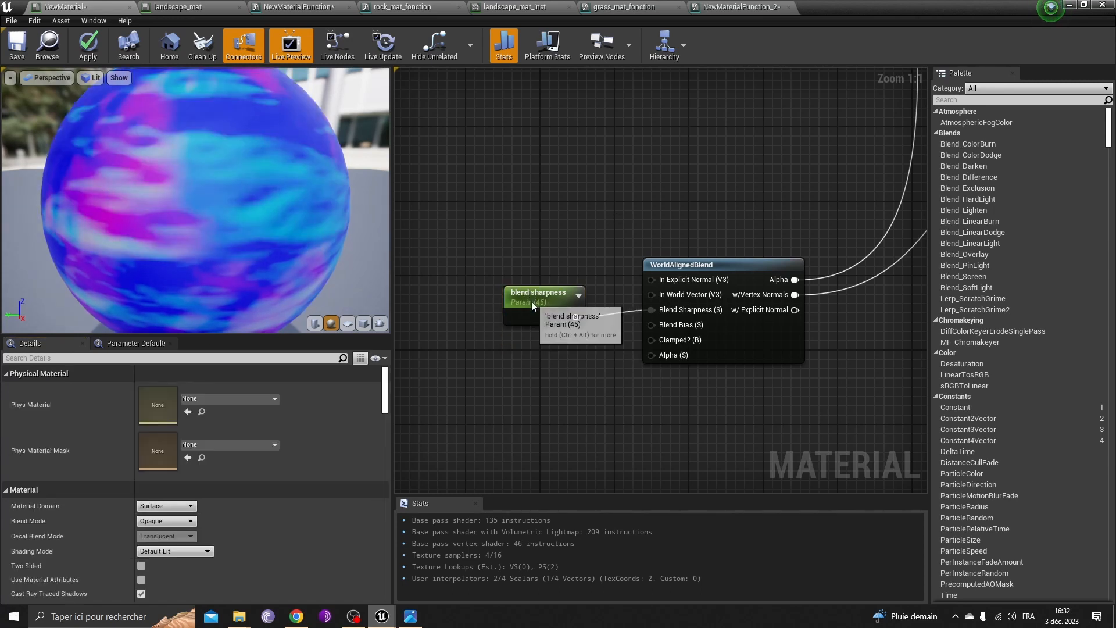
Step: Duplicate the blend sharpness parameter and connect the copy to Blend Bias on WorldAlignedBlend
{"action": "left_click", "coordinate": [532, 301]}
{"action": "key", "text": "ctrl+c"}
{"action": "key", "text": "ctrl+v"}
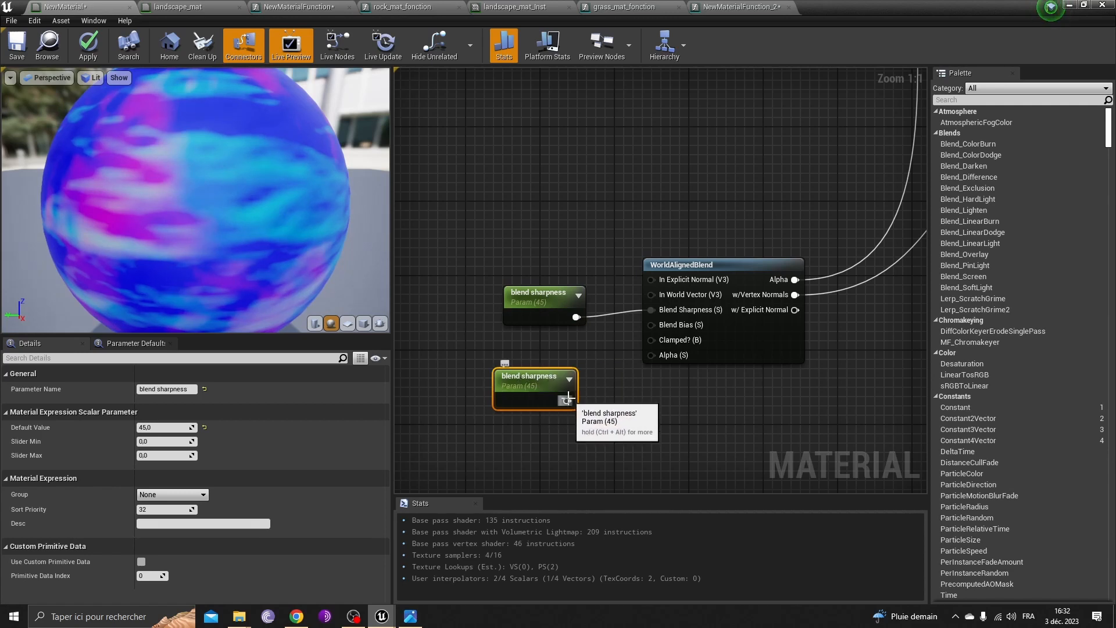
{"action": "left_click_drag", "start_coordinate": [568, 400], "coordinate": [652, 325]}
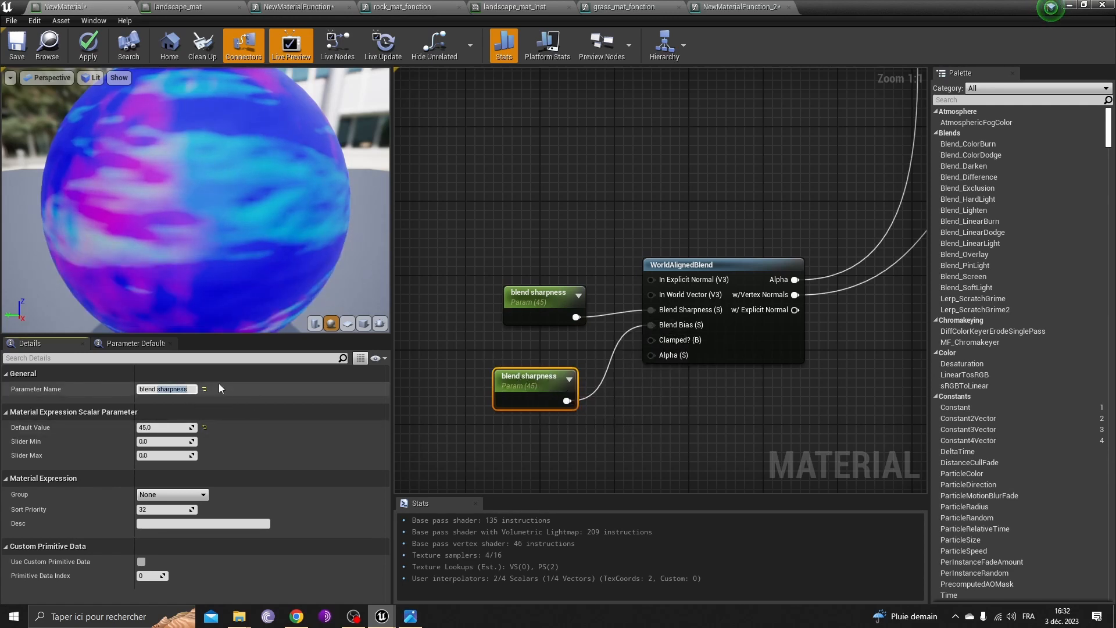
Step: Rename the duplicated parameter to "-7" and apply the material changes
{"action": "key", "text": "ctrl+a"}
{"action": "type", "text": "-7"}
{"action": "key", "text": "Return"}
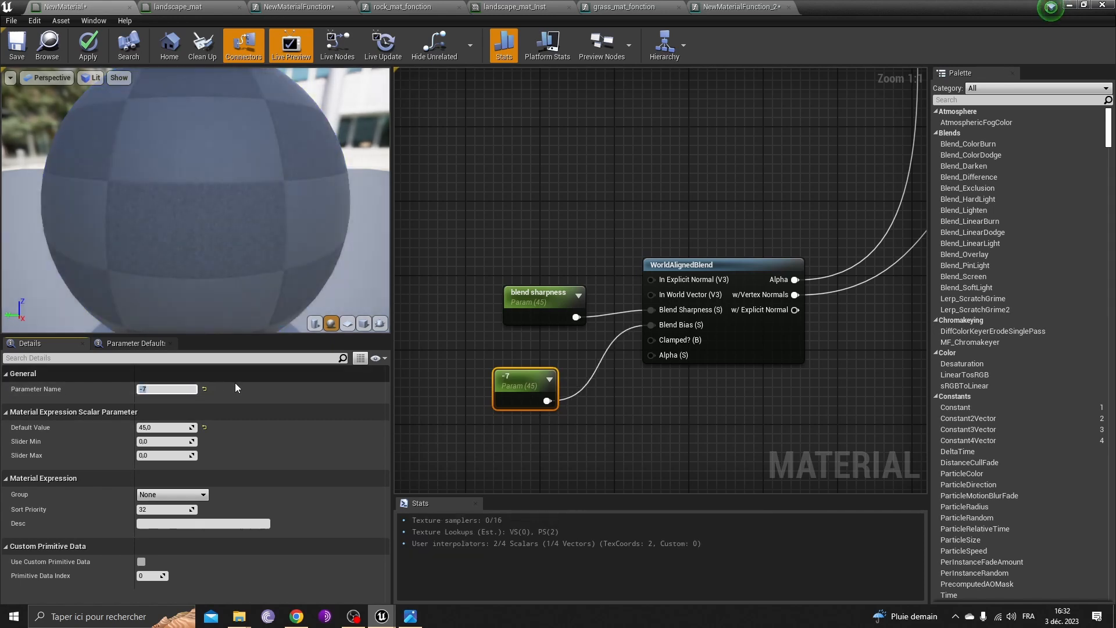
{"action": "left_click", "coordinate": [88, 45]}
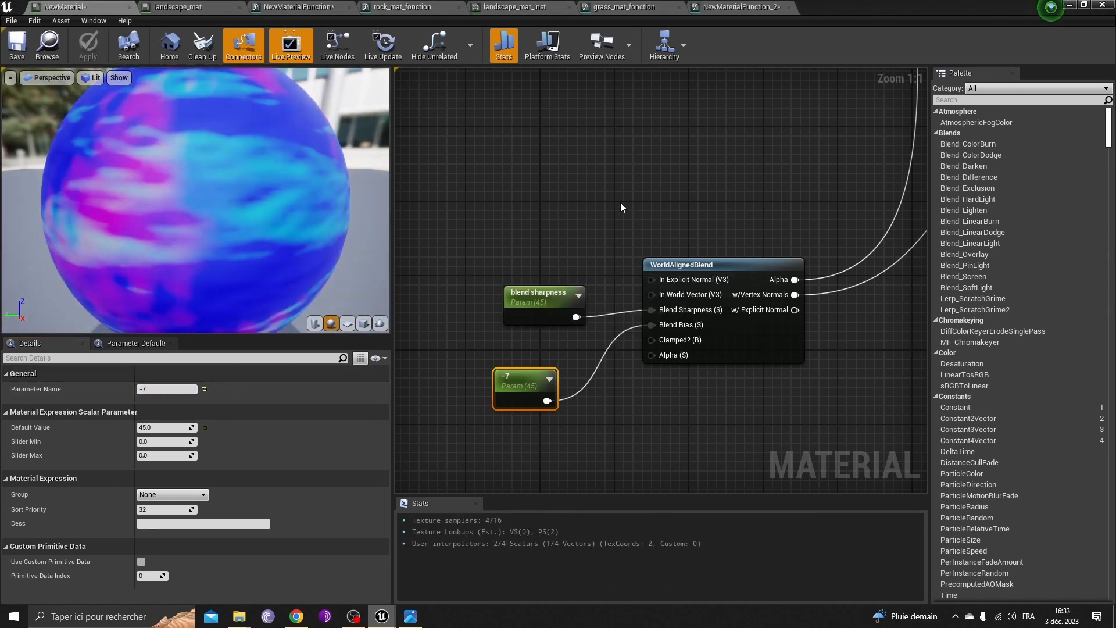
Step: Move the lower Lerp's connection from the material's Base Color input to its Normal input and apply the change
{"action": "scroll", "coordinate": [620, 203], "scroll_direction": "down", "scroll_amount": 10}
{"action": "scroll", "coordinate": [619, 189], "scroll_direction": "up", "scroll_amount": 6}
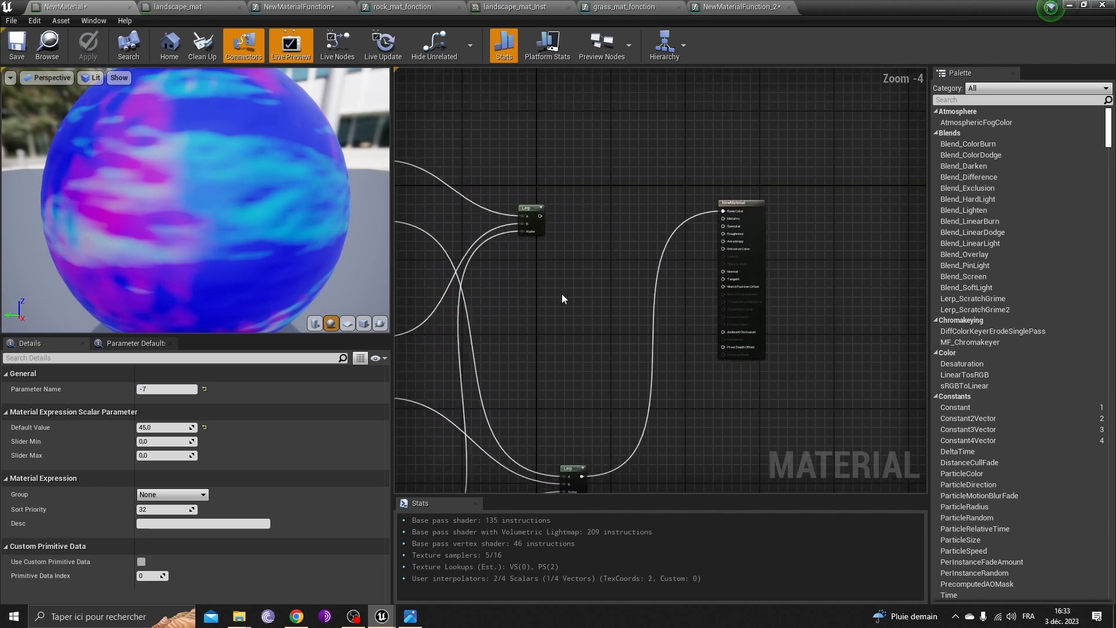
{"action": "scroll", "coordinate": [555, 255], "scroll_direction": "up", "scroll_amount": 3}
{"action": "right_click_drag", "start_coordinate": [554, 253], "coordinate": [819, 16]}
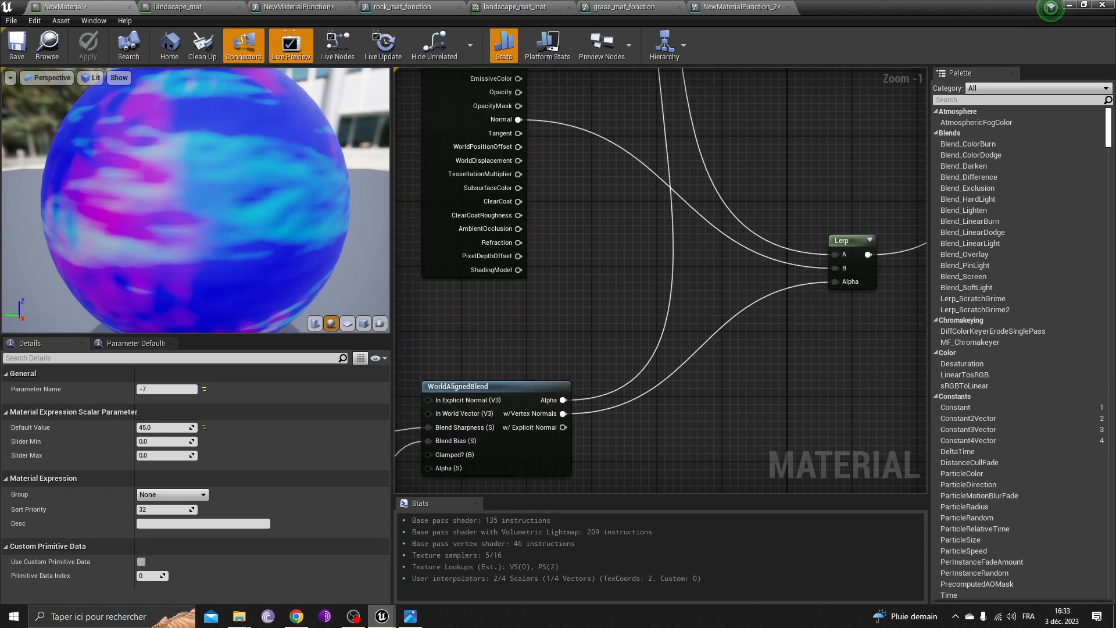
{"action": "right_click_drag", "start_coordinate": [1114, 1], "coordinate": [611, 166]}
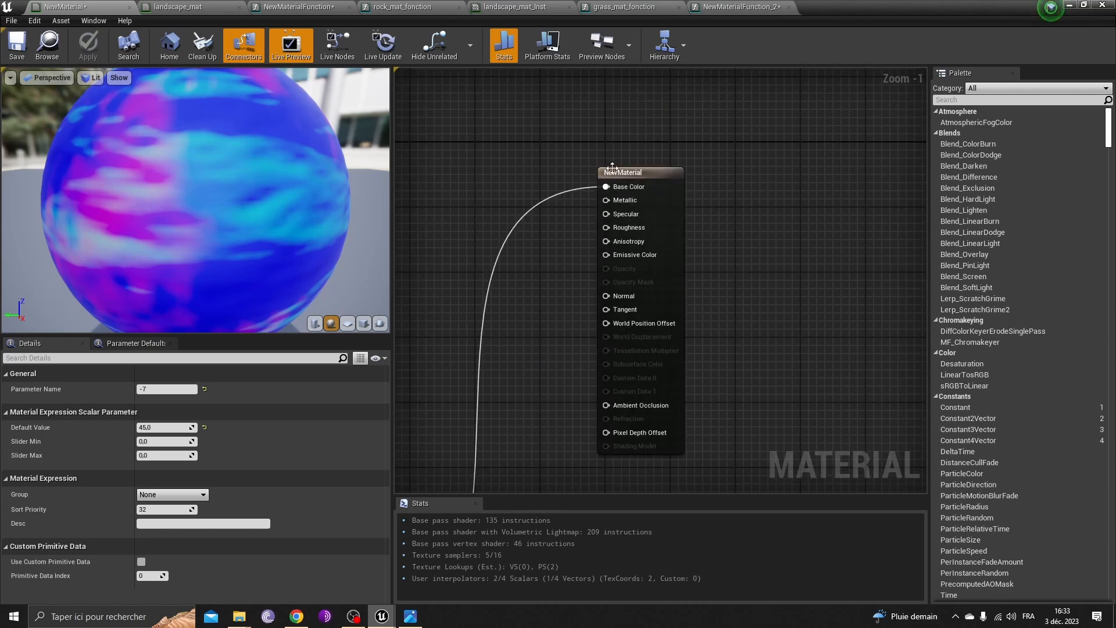
{"action": "left_click_drag", "start_coordinate": [606, 188], "coordinate": [606, 296], "text": "ctrl"}
{"action": "scroll", "coordinate": [528, 302], "scroll_direction": "down", "scroll_amount": 4}
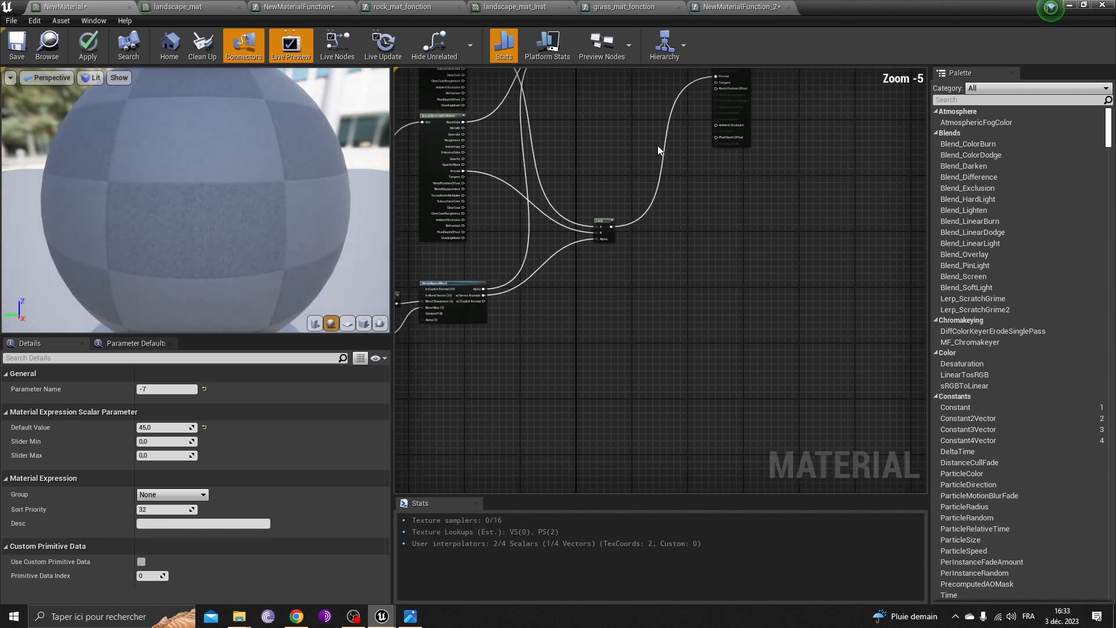
{"action": "left_click", "coordinate": [87, 46]}
Step: Connect the upper Lerp's output to the material's Base Color input and apply the change
{"action": "scroll", "coordinate": [599, 233], "scroll_direction": "up", "scroll_amount": 4}
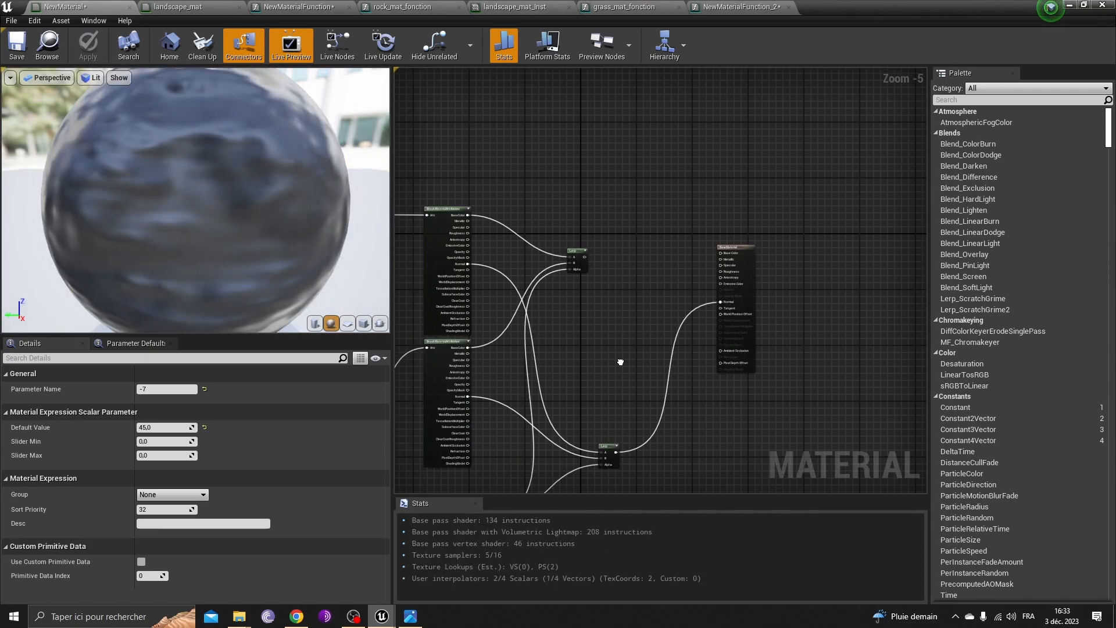
{"action": "left_click_drag", "start_coordinate": [554, 218], "coordinate": [872, 211]}
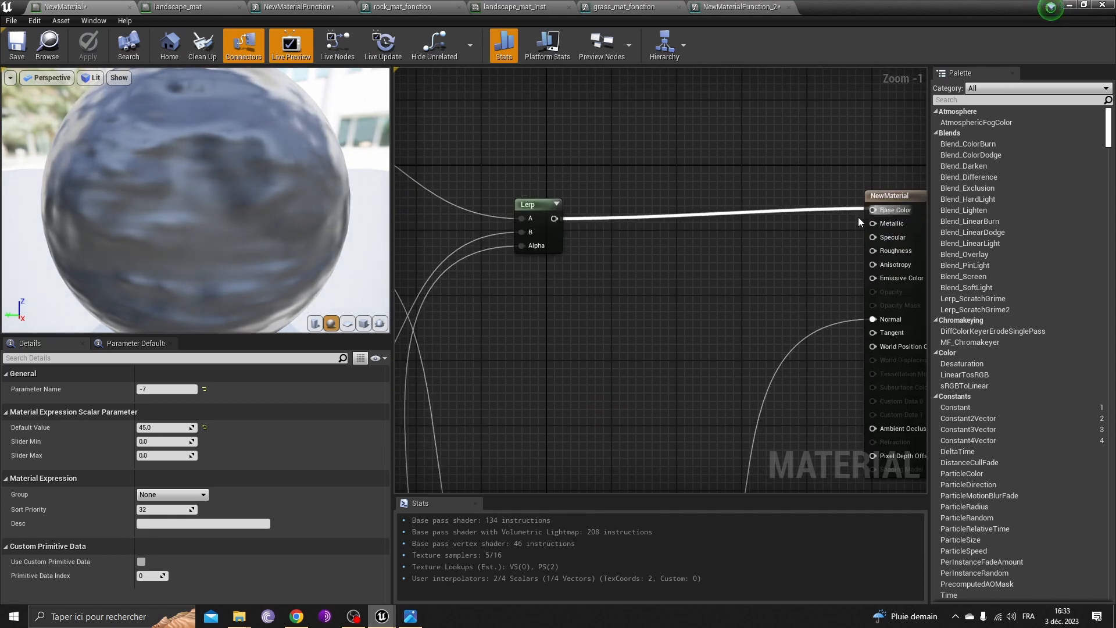
{"action": "left_click", "coordinate": [100, 52]}
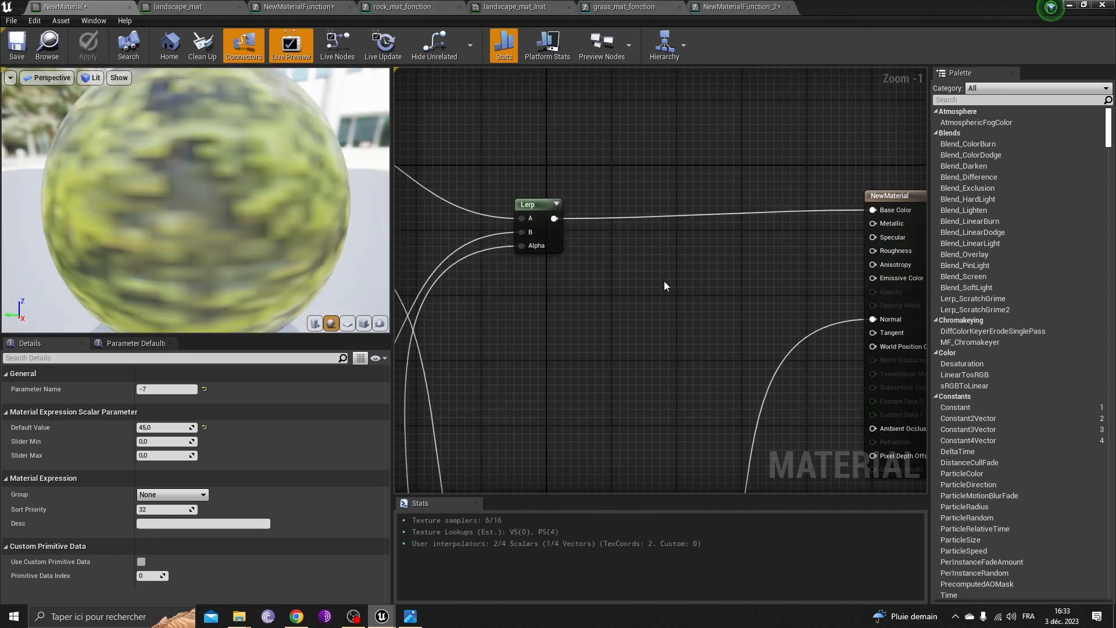
Step: Review the NewMaterial graph and examine the Layer Blend node's layers and connections in landscape_mat for comparison
{"action": "scroll", "coordinate": [698, 305], "scroll_direction": "down", "scroll_amount": 5}
{"action": "right_click_drag", "start_coordinate": [510, 236], "coordinate": [516, 139]}
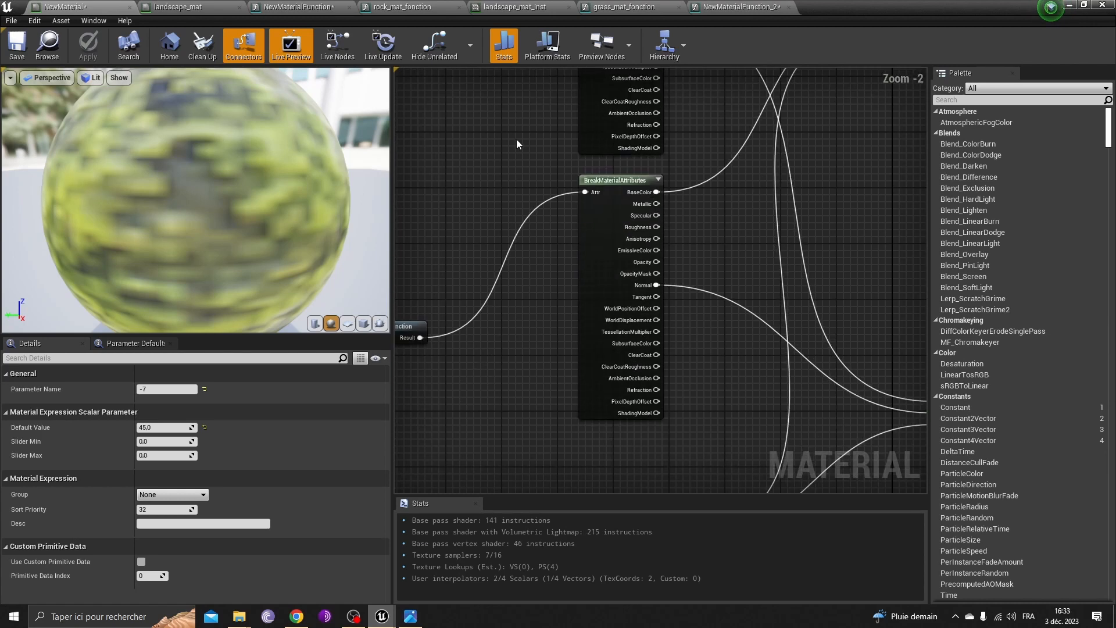
{"action": "scroll", "coordinate": [519, 141], "scroll_direction": "down", "scroll_amount": 5}
{"action": "scroll", "coordinate": [623, 257], "scroll_direction": "up", "scroll_amount": 1}
{"action": "right_click_drag", "start_coordinate": [614, 177], "coordinate": [661, 344]}
{"action": "left_click", "coordinate": [173, 7]}
{"action": "scroll", "coordinate": [500, 207], "scroll_direction": "down", "scroll_amount": 6}
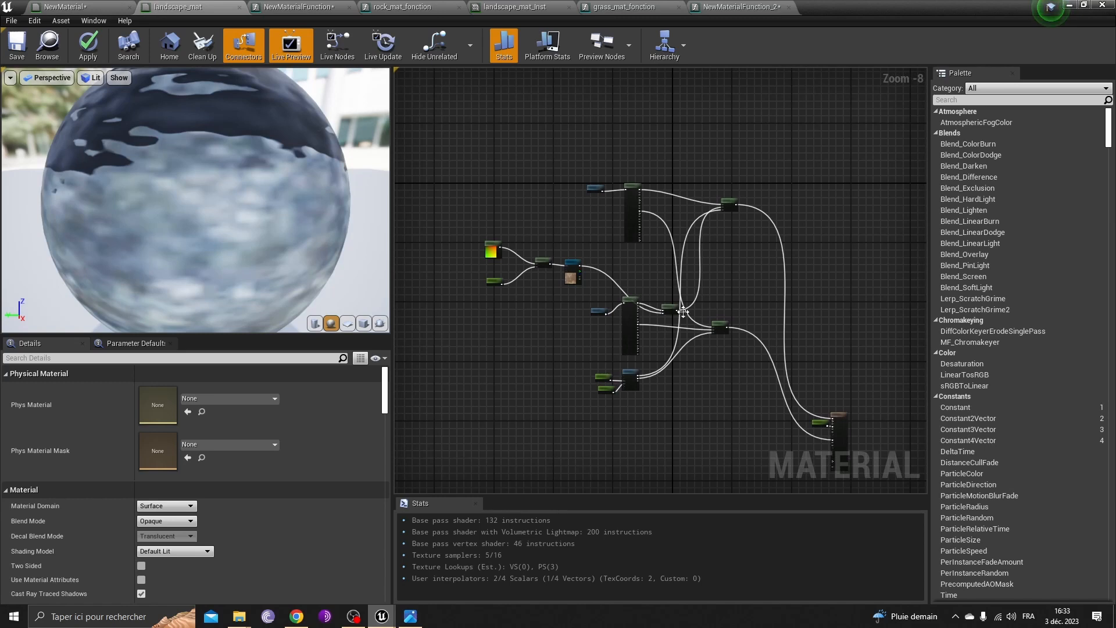
{"action": "scroll", "coordinate": [680, 320], "scroll_direction": "up", "scroll_amount": 8}
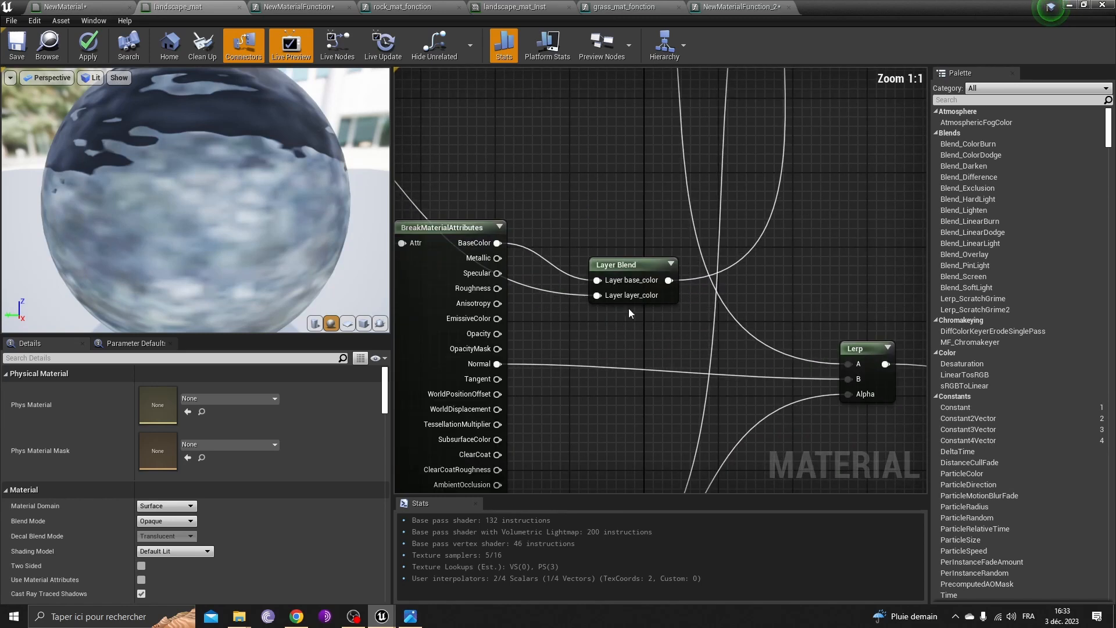
{"action": "left_click_drag", "start_coordinate": [622, 323], "coordinate": [623, 324]}
{"action": "scroll", "coordinate": [673, 321], "scroll_direction": "down", "scroll_amount": 8}
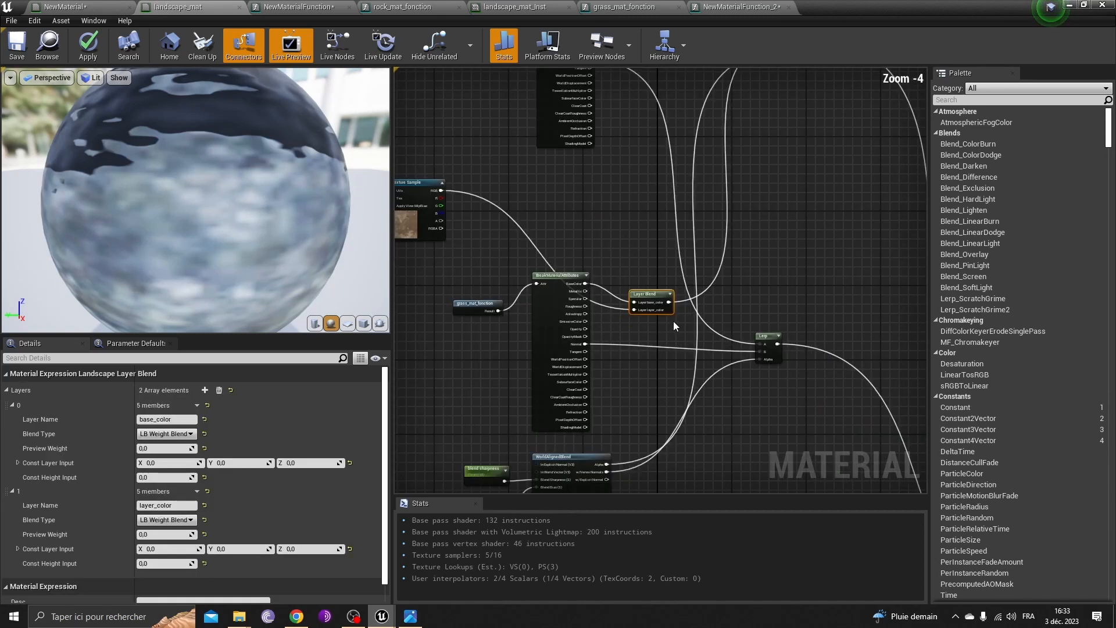
{"action": "left_click", "coordinate": [119, 8]}
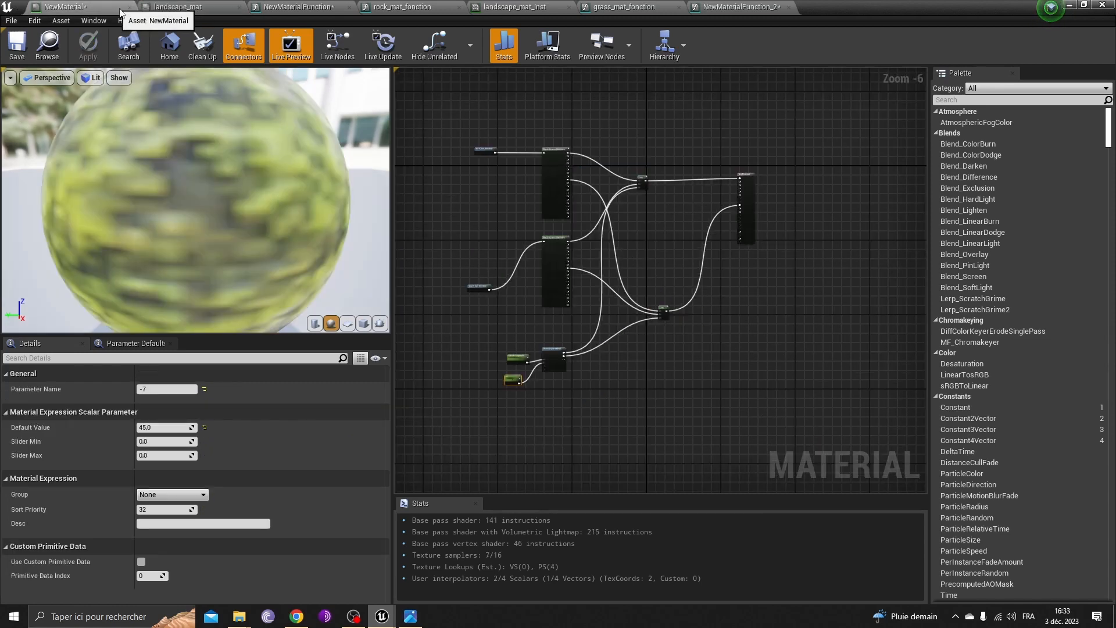
Step: Minimize the material editor, save all modified content and save the level in the Maps folder as tutorial_map
{"action": "left_click", "coordinate": [1069, 6]}
{"action": "left_click", "coordinate": [102, 429]}
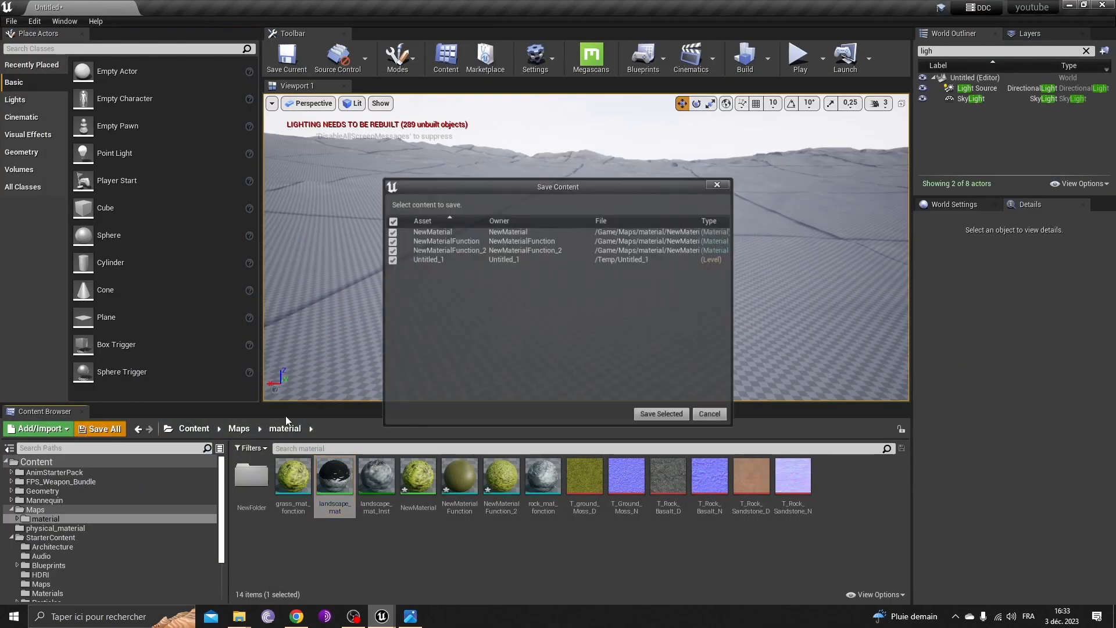
{"action": "left_click", "coordinate": [668, 418]}
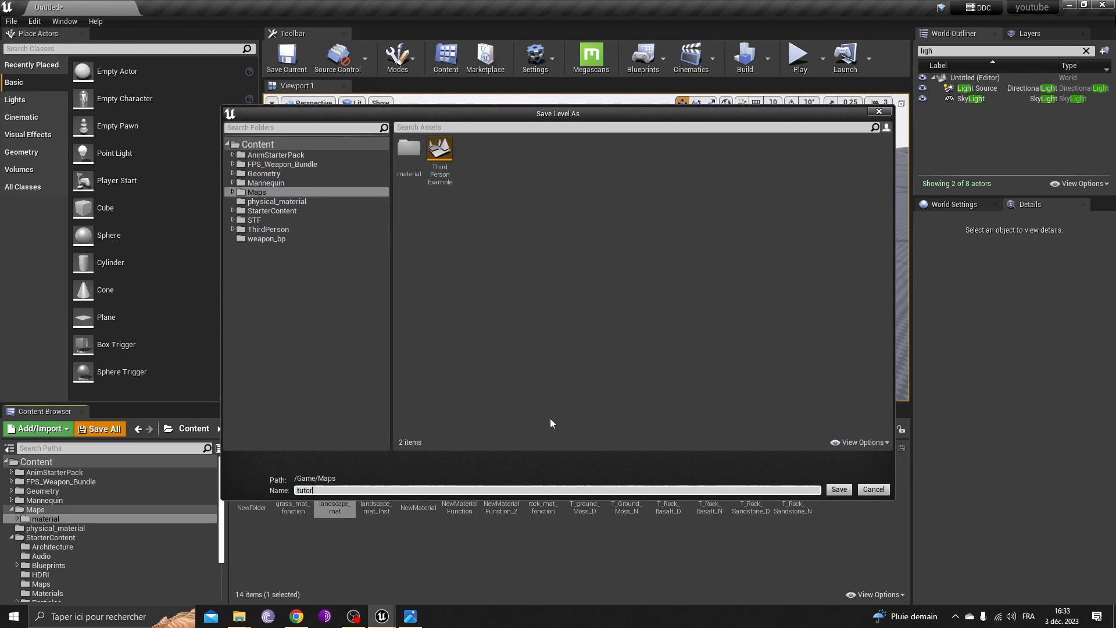
{"action": "type", "text": "tutorial_map"}
{"action": "key", "text": "Return"}
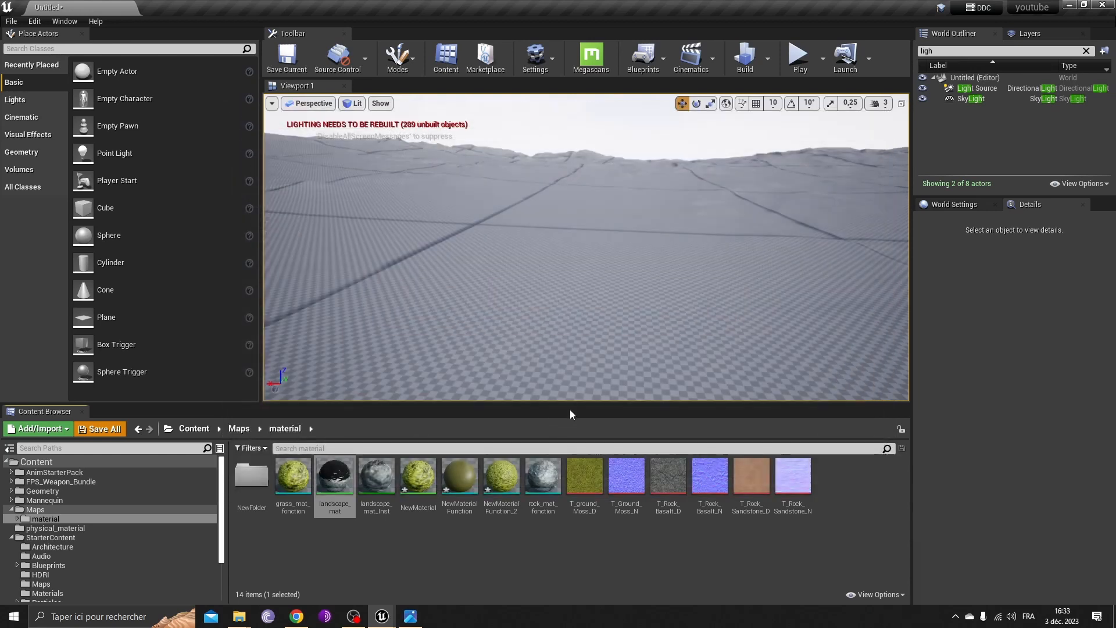
Step: Select the landscape in the viewport with Select mode active and show the root Content folder
{"action": "left_click", "coordinate": [401, 61]}
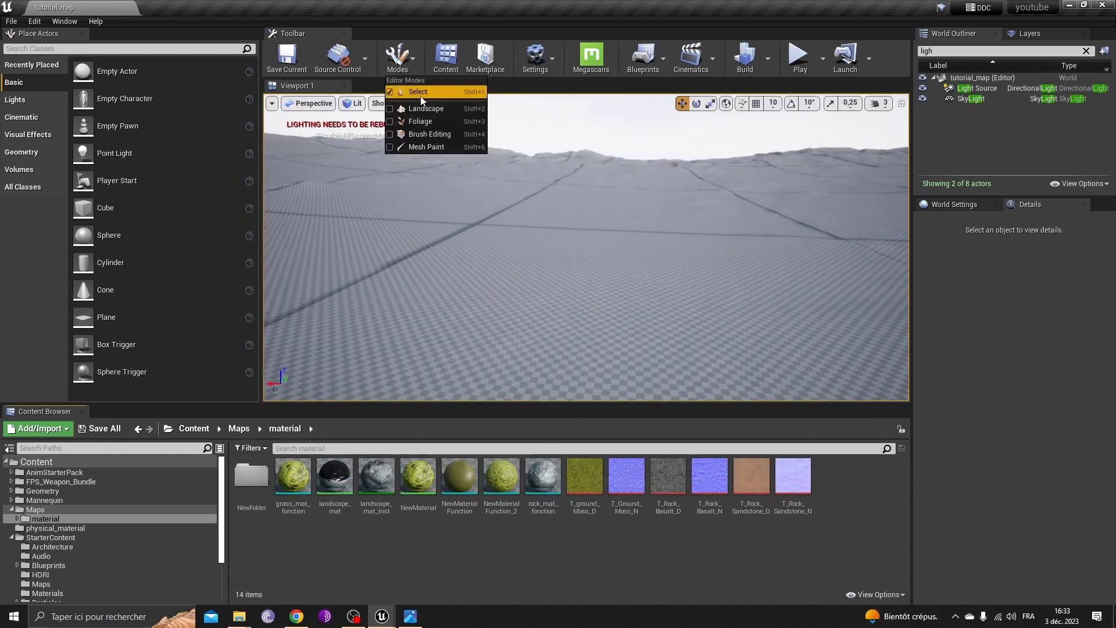
{"action": "left_click", "coordinate": [421, 94]}
{"action": "left_click", "coordinate": [528, 285]}
{"action": "right_click_drag", "start_coordinate": [648, 267], "coordinate": [465, 239]}
{"action": "right_click_drag", "start_coordinate": [746, 271], "coordinate": [645, 299]}
{"action": "left_click", "coordinate": [194, 429]}
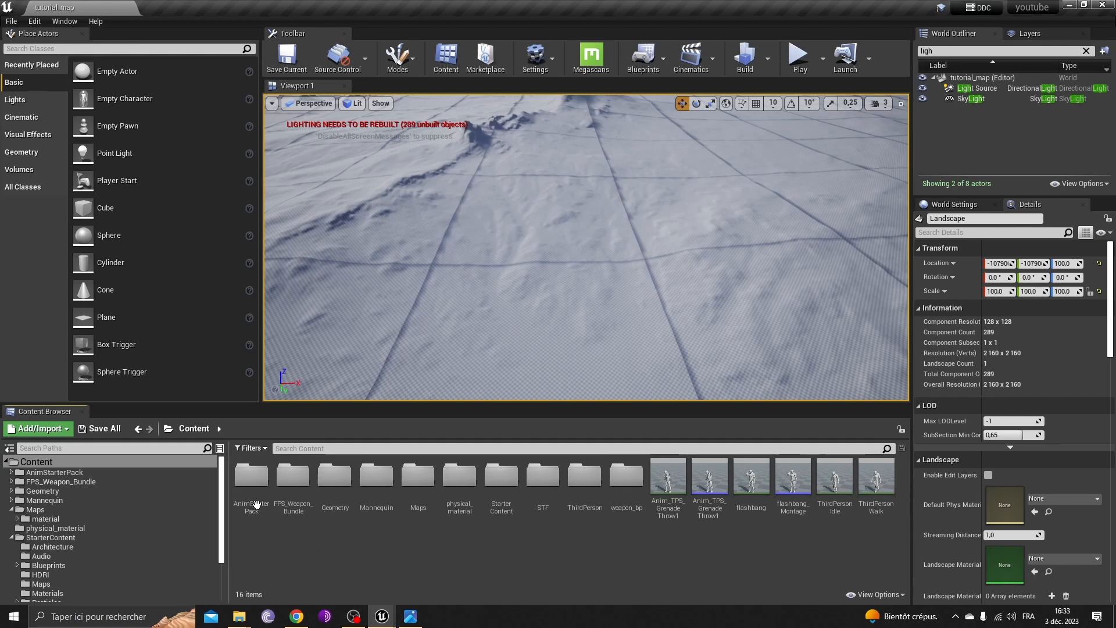
Step: Locate the NewMaterial asset in the Maps/material content folder and return to the level editor
{"action": "double_click", "coordinate": [418, 483]}
{"action": "double_click", "coordinate": [251, 478]}
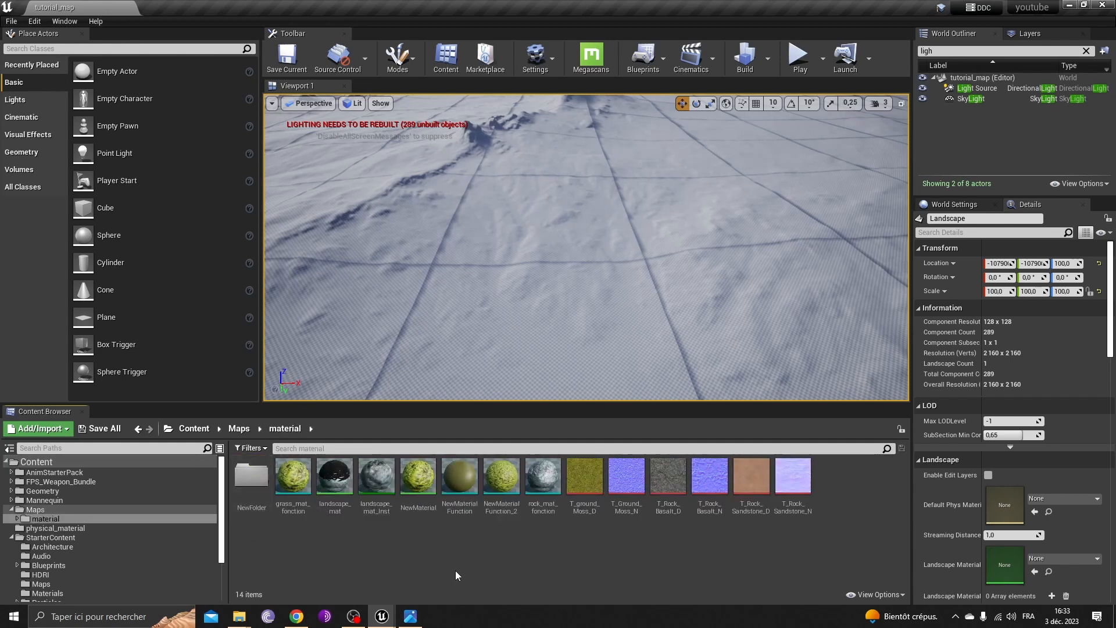
{"action": "double_click", "coordinate": [335, 479]}
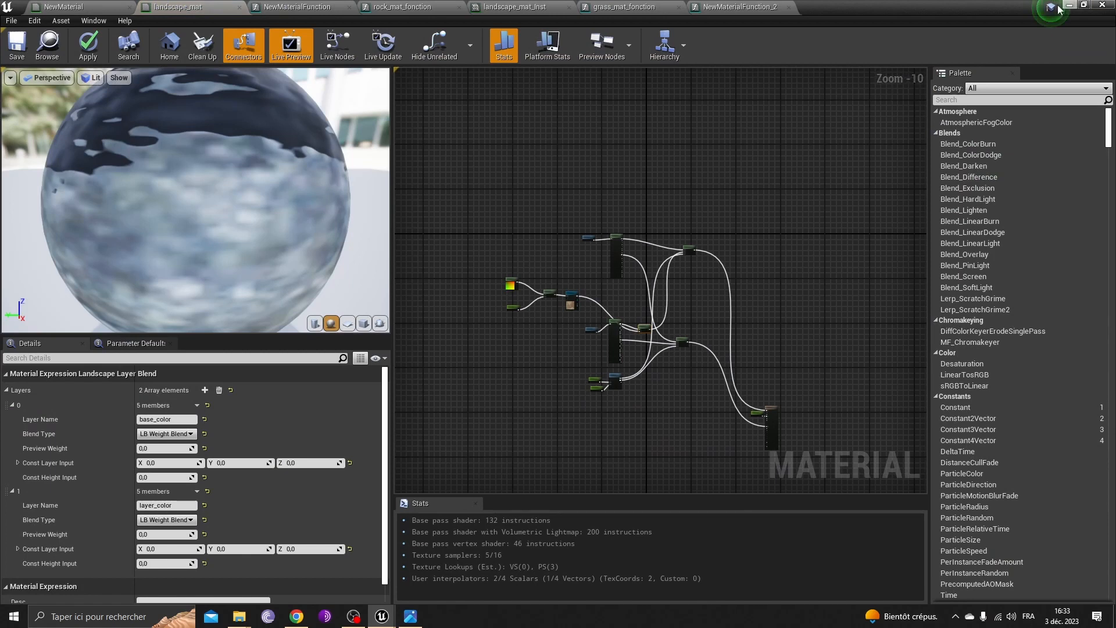
{"action": "left_click", "coordinate": [90, 5]}
{"action": "left_click", "coordinate": [47, 46]}
{"action": "left_click", "coordinate": [1070, 5]}
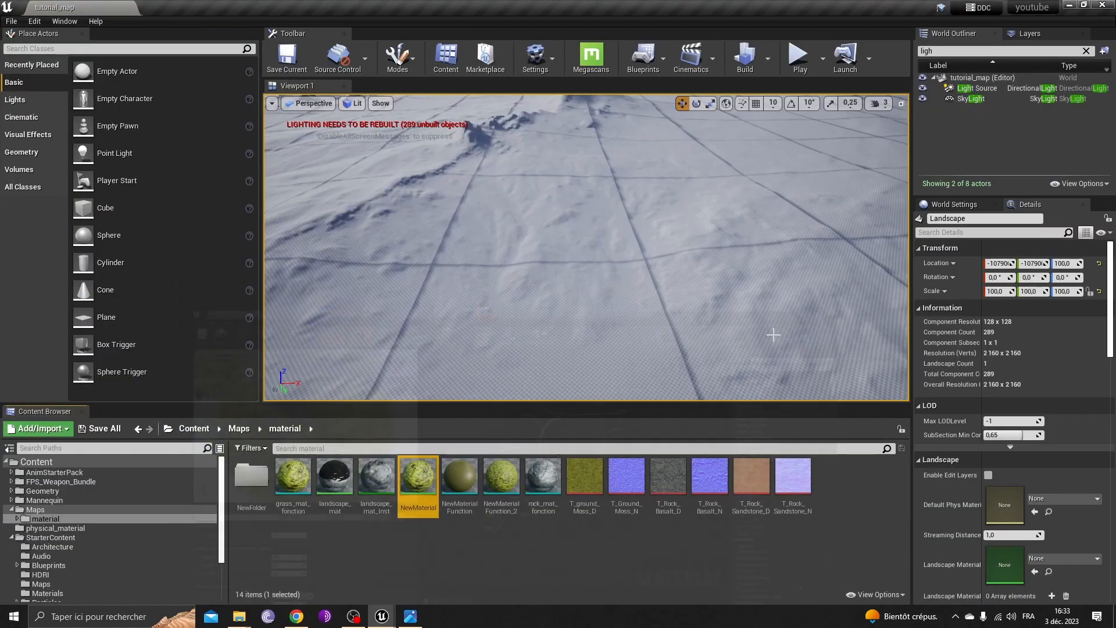
Step: Create a material instance from NewMaterial, keep the suggested name, and open the instance
{"action": "left_click_drag", "start_coordinate": [429, 499], "coordinate": [414, 481]}
{"action": "key", "text": "Escape"}
{"action": "right_click", "coordinate": [416, 481]}
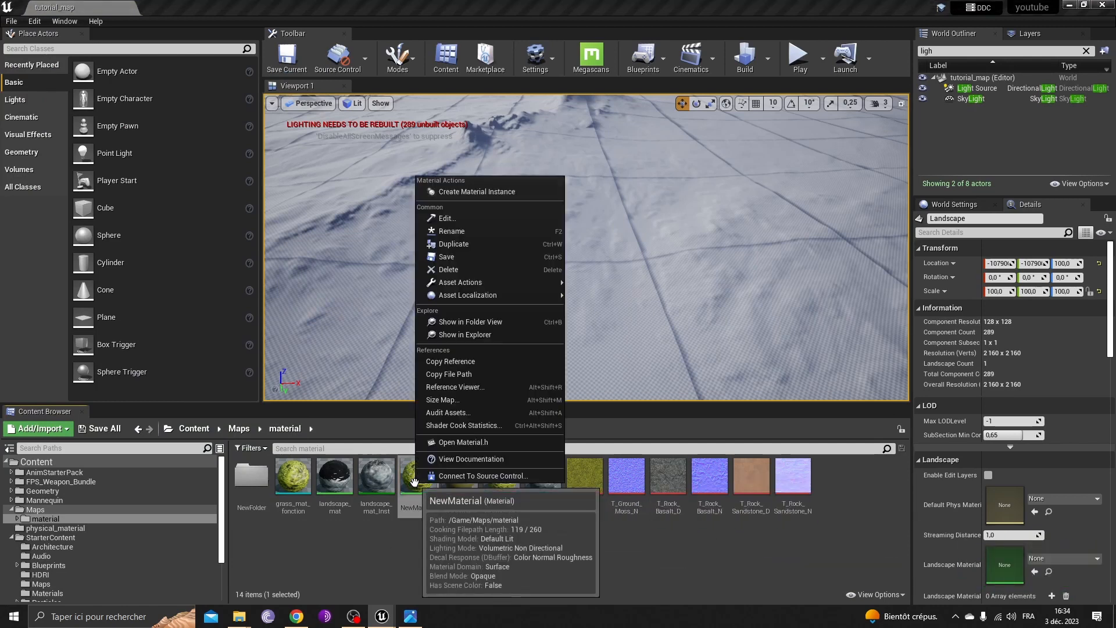
{"action": "left_click", "coordinate": [443, 192]}
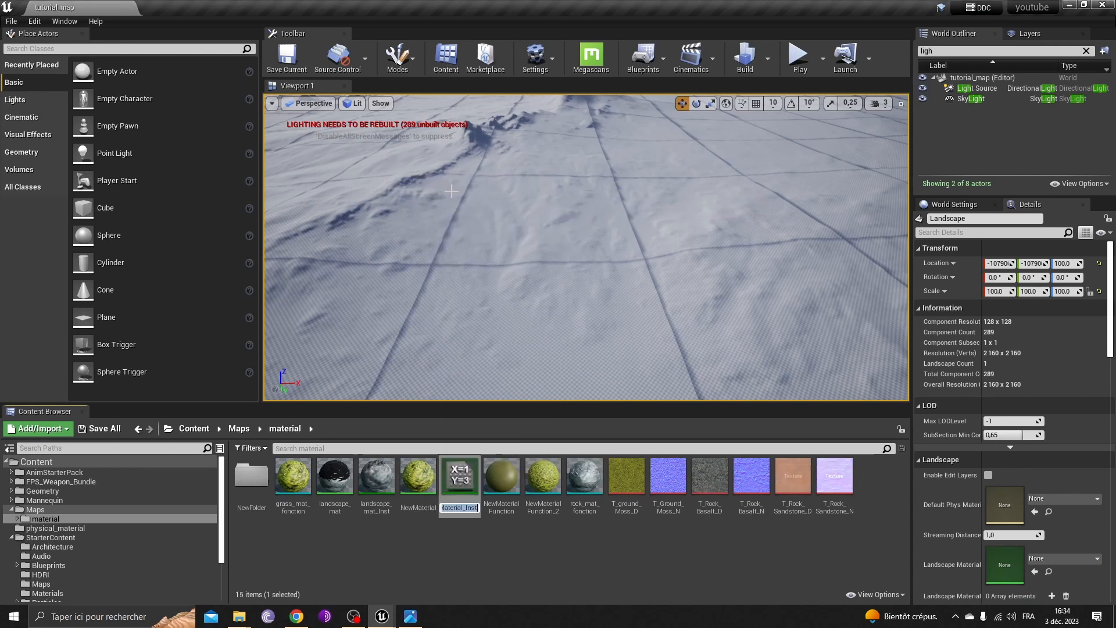
{"action": "double_click", "coordinate": [463, 484]}
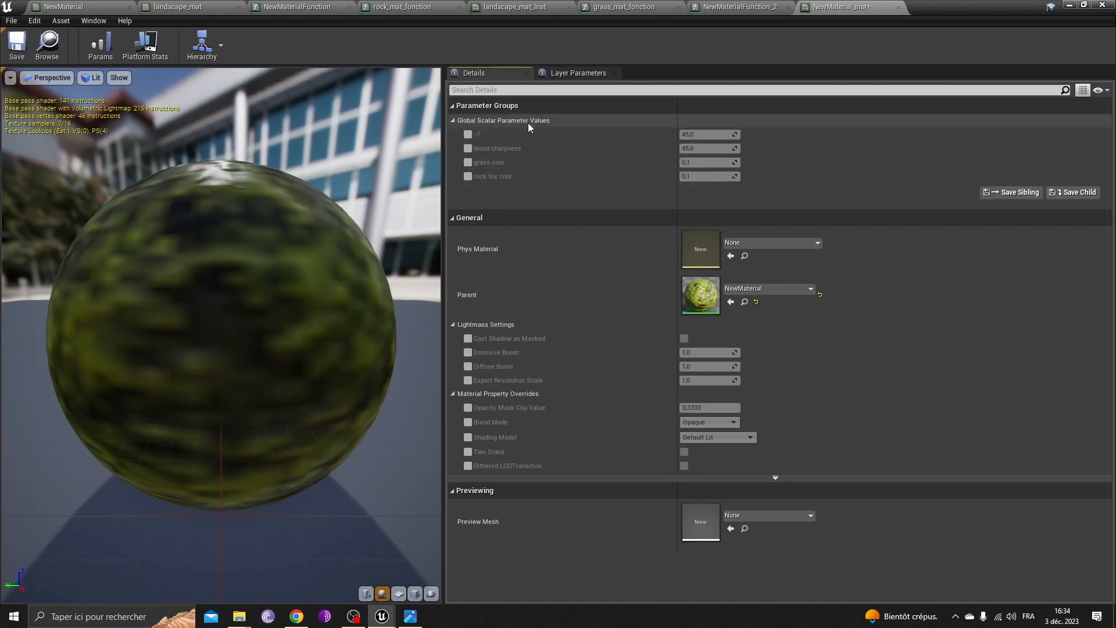
Step: Examine the parameters feeding WorldAlignedBlend in NewMaterial and the Multiply setup in NewMaterialFunction
{"action": "left_click", "coordinate": [79, 5]}
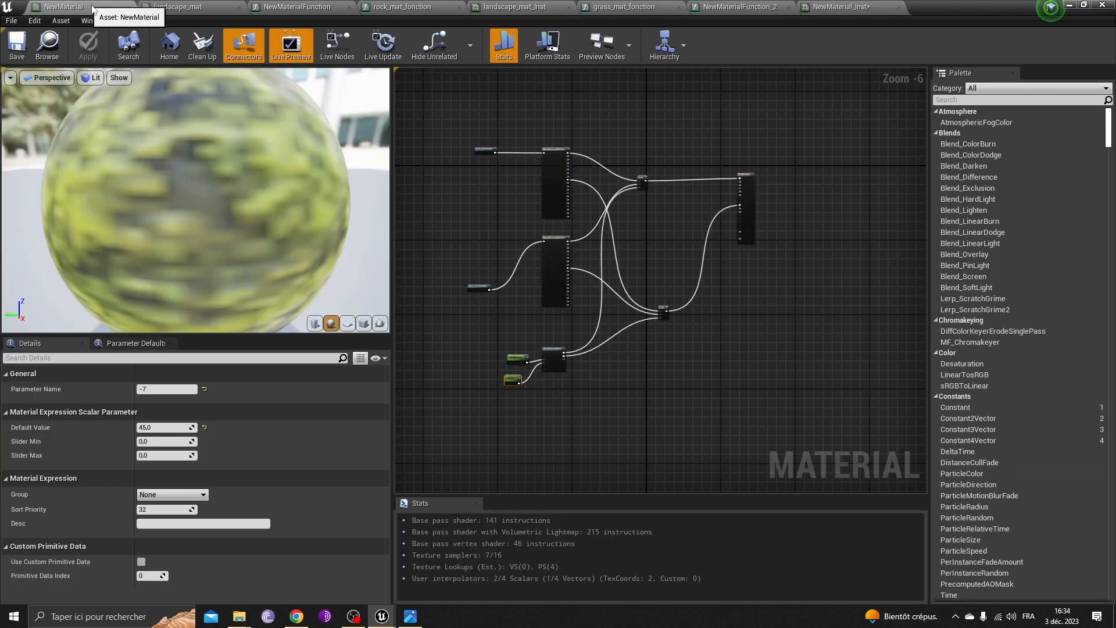
{"action": "scroll", "coordinate": [511, 373], "scroll_direction": "up", "scroll_amount": 8}
{"action": "left_click", "coordinate": [539, 375]}
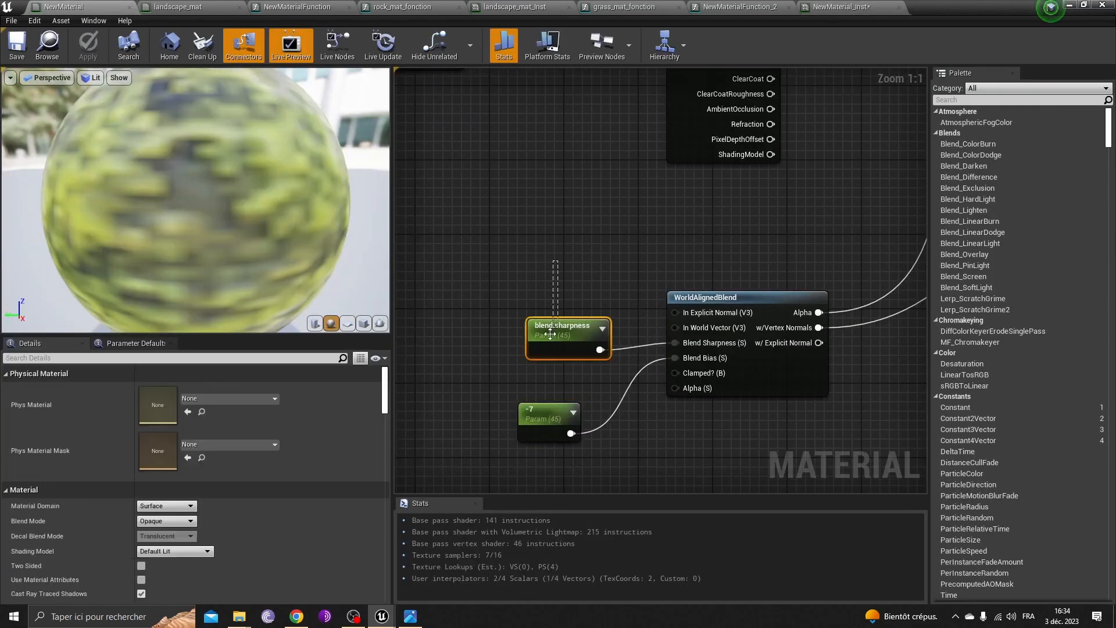
{"action": "left_click", "coordinate": [561, 349]}
{"action": "left_click", "coordinate": [535, 382]}
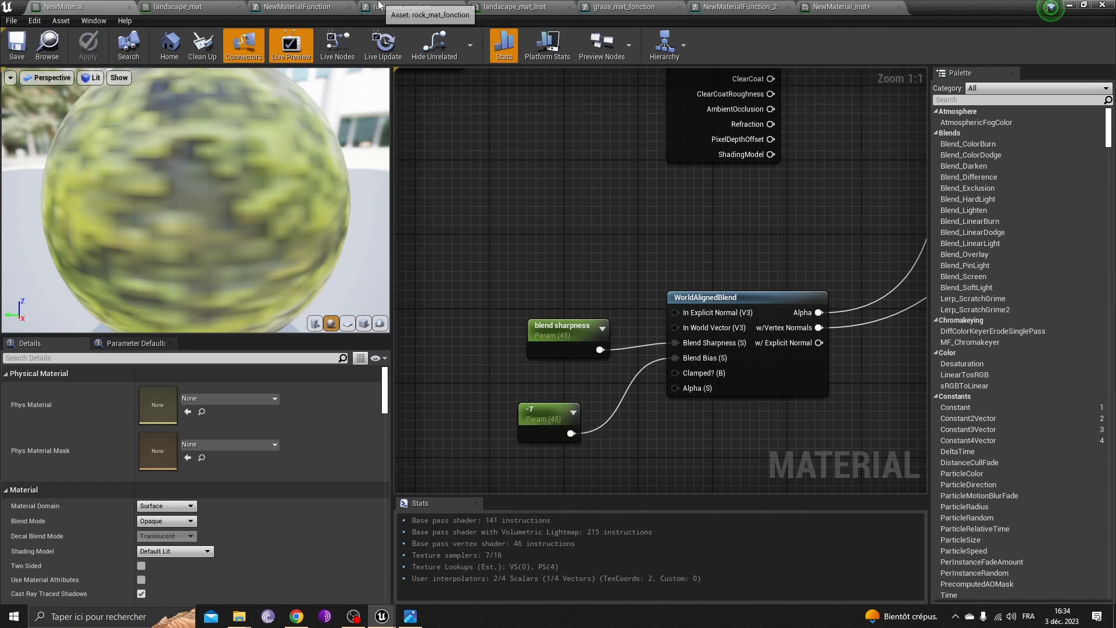
{"action": "left_click", "coordinate": [308, 6]}
{"action": "scroll", "coordinate": [445, 331], "scroll_direction": "up", "scroll_amount": 3}
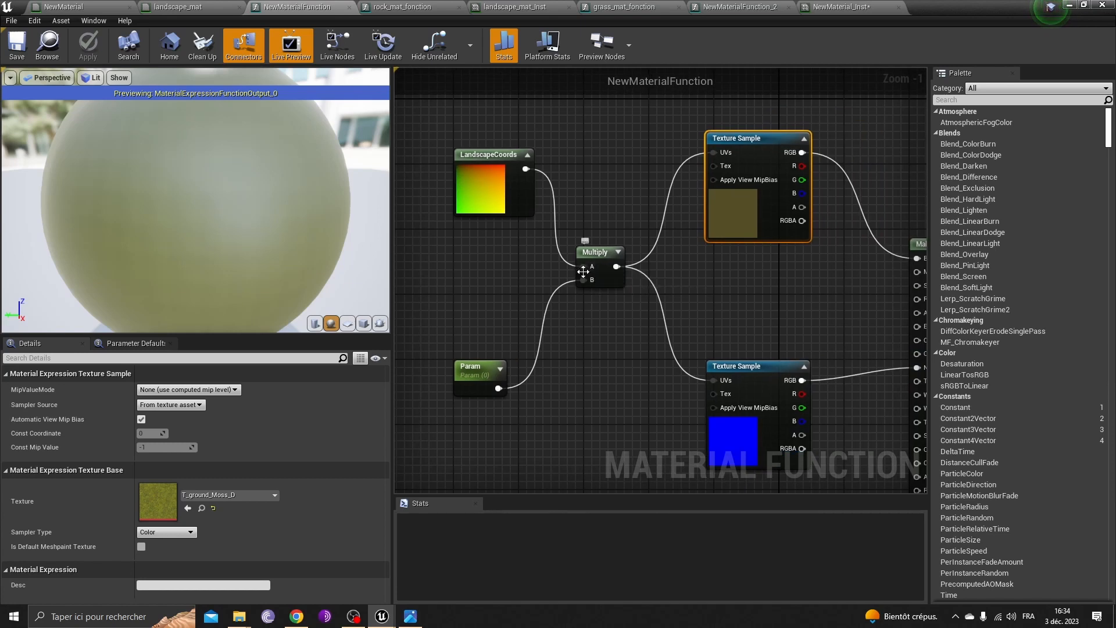
{"action": "left_click", "coordinate": [469, 325]}
{"action": "mouse_move", "coordinate": [657, 261]}
{"action": "right_mouse_down"}
{"action": "mouse_move", "coordinate": [368, 209]}
{"action": "mouse_move", "coordinate": [664, 261]}
{"action": "right_mouse_up"}
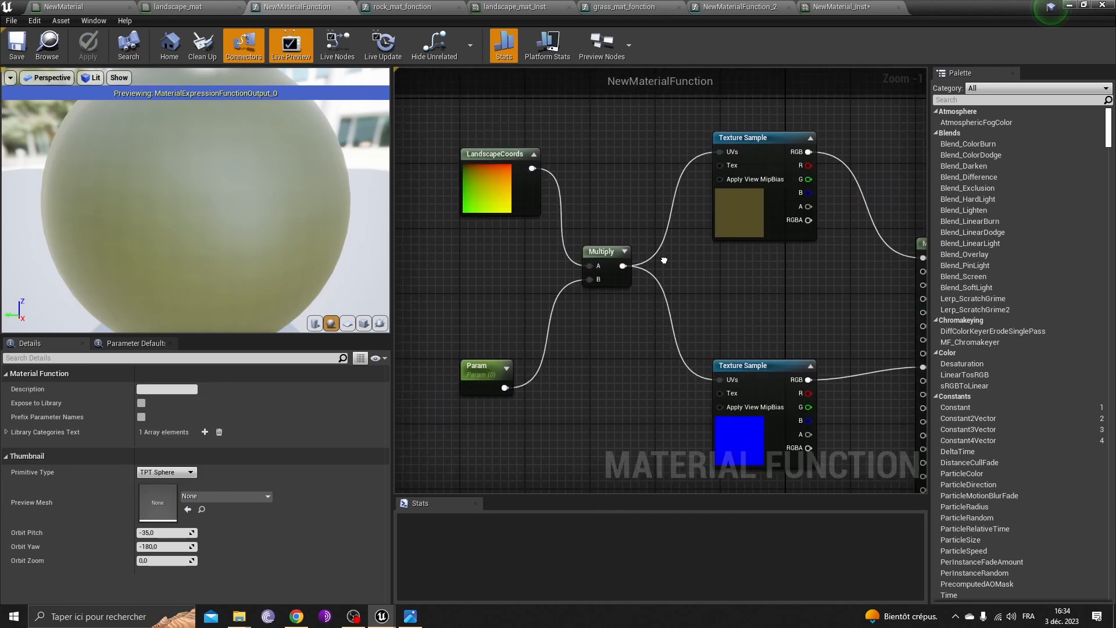
Step: Examine the texture coordinate parameters in rock_mat_fonction and grass_mat_fonction, and return to the level editor
{"action": "left_click", "coordinate": [394, 6]}
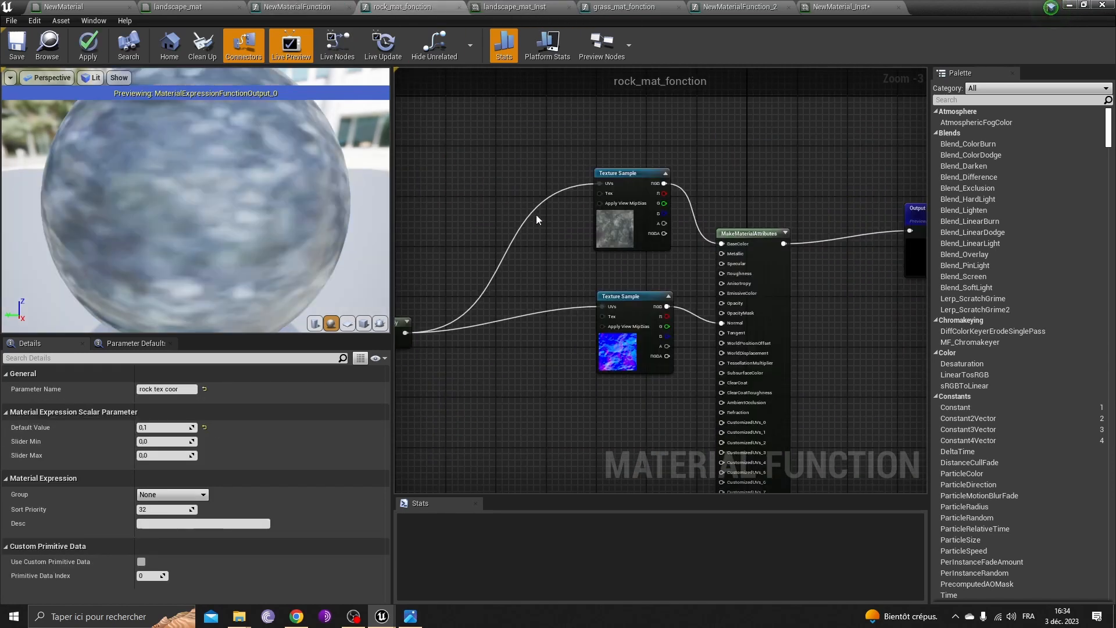
{"action": "scroll", "coordinate": [453, 351], "scroll_direction": "up", "scroll_amount": 4}
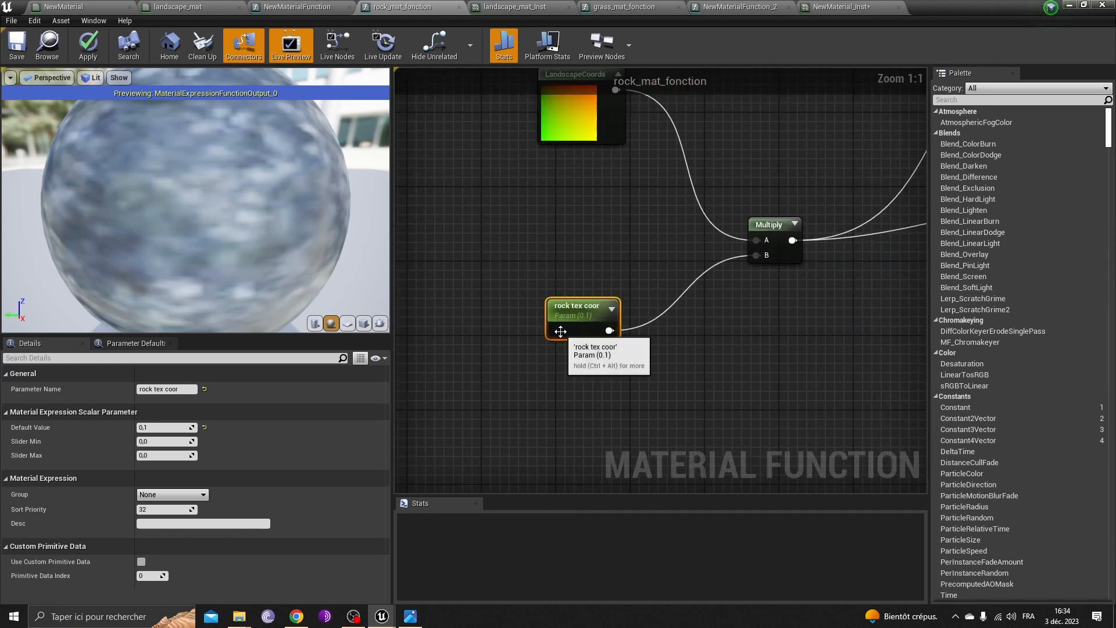
{"action": "right_click_drag", "start_coordinate": [560, 331], "coordinate": [549, 375]}
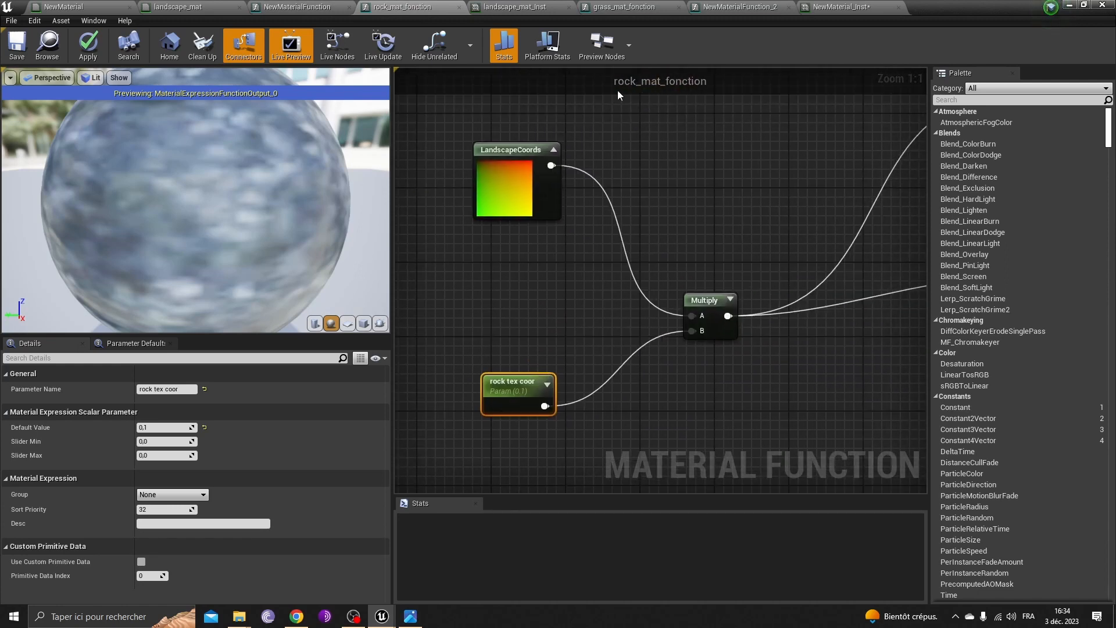
{"action": "left_click", "coordinate": [619, 6]}
{"action": "scroll", "coordinate": [575, 291], "scroll_direction": "down", "scroll_amount": 4}
{"action": "scroll", "coordinate": [404, 358], "scroll_direction": "up", "scroll_amount": 5}
{"action": "right_click_drag", "start_coordinate": [405, 357], "coordinate": [439, 348]}
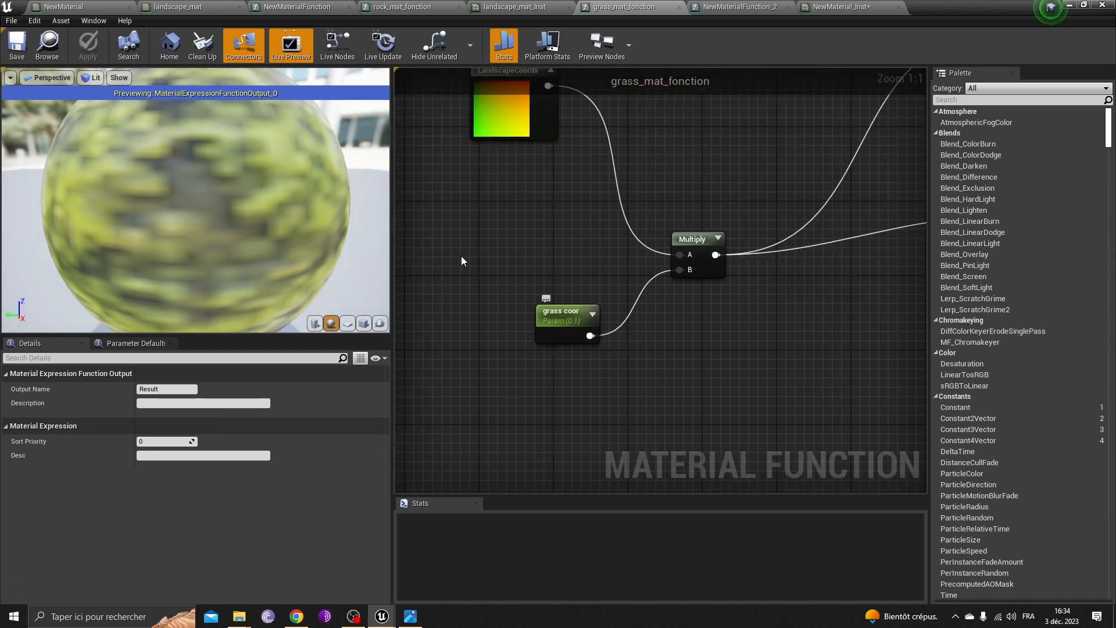
{"action": "left_click", "coordinate": [90, 5]}
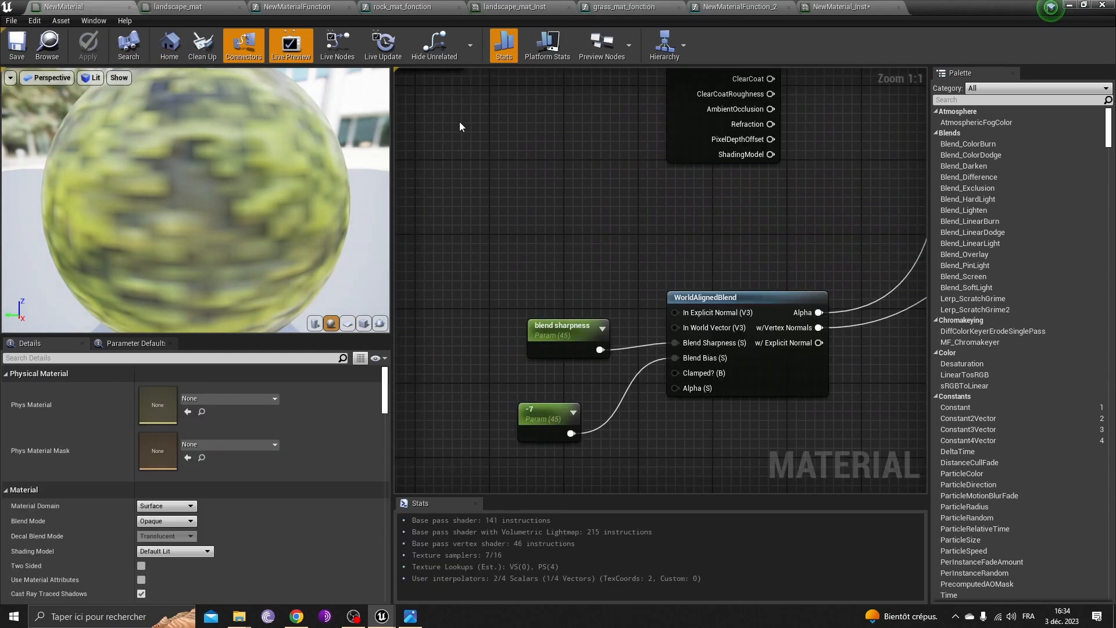
{"action": "left_click", "coordinate": [1069, 6]}
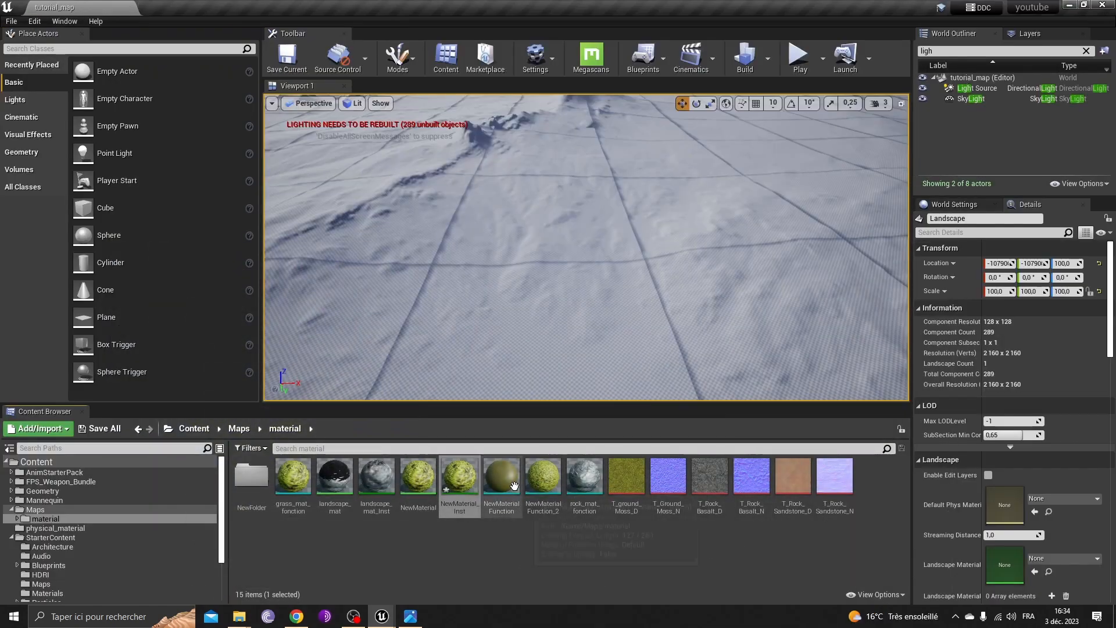
Step: Enable the -7, blend sharpness, grass coor and rock tex coor parameter overrides in NewMaterial_Inst and save it
{"action": "double_click", "coordinate": [459, 478]}
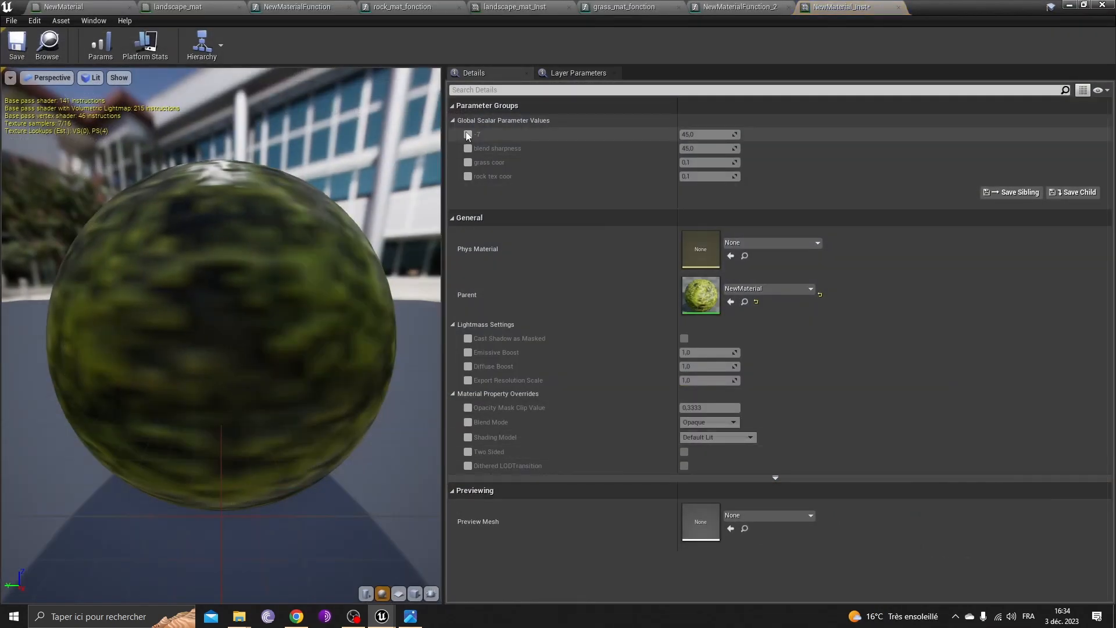
{"action": "left_click", "coordinate": [468, 134]}
{"action": "left_click", "coordinate": [468, 149]}
{"action": "left_click", "coordinate": [468, 162]}
{"action": "left_click", "coordinate": [468, 176]}
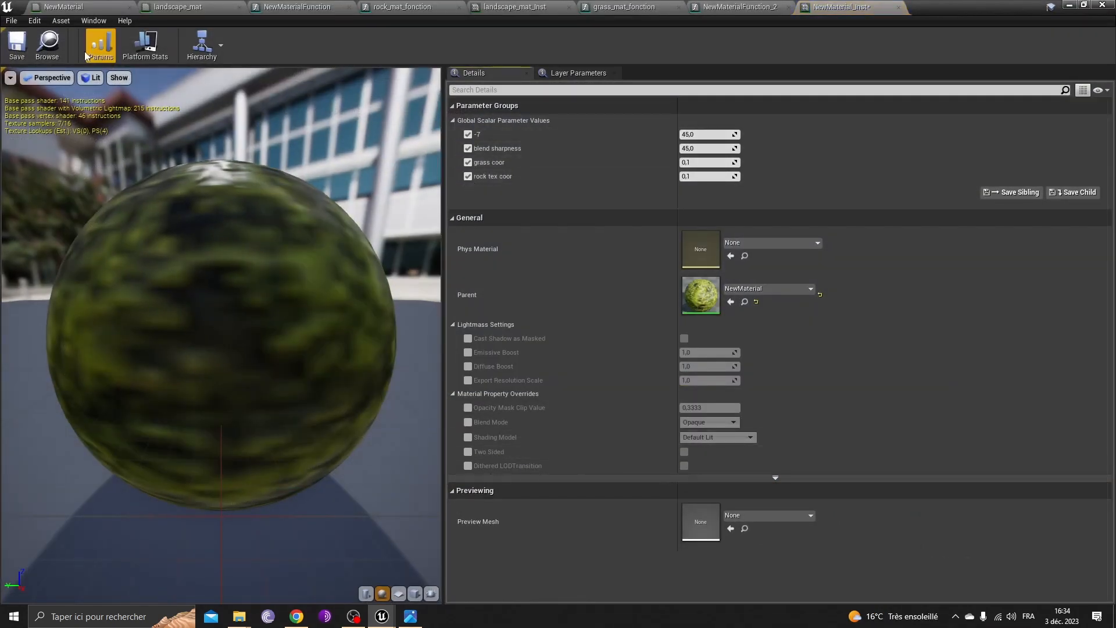
{"action": "key", "text": "ctrl+s"}
Step: Assign NewMaterial_Inst as the Landscape Material of the selected landscape and check its surface
{"action": "left_click", "coordinate": [1084, 5]}
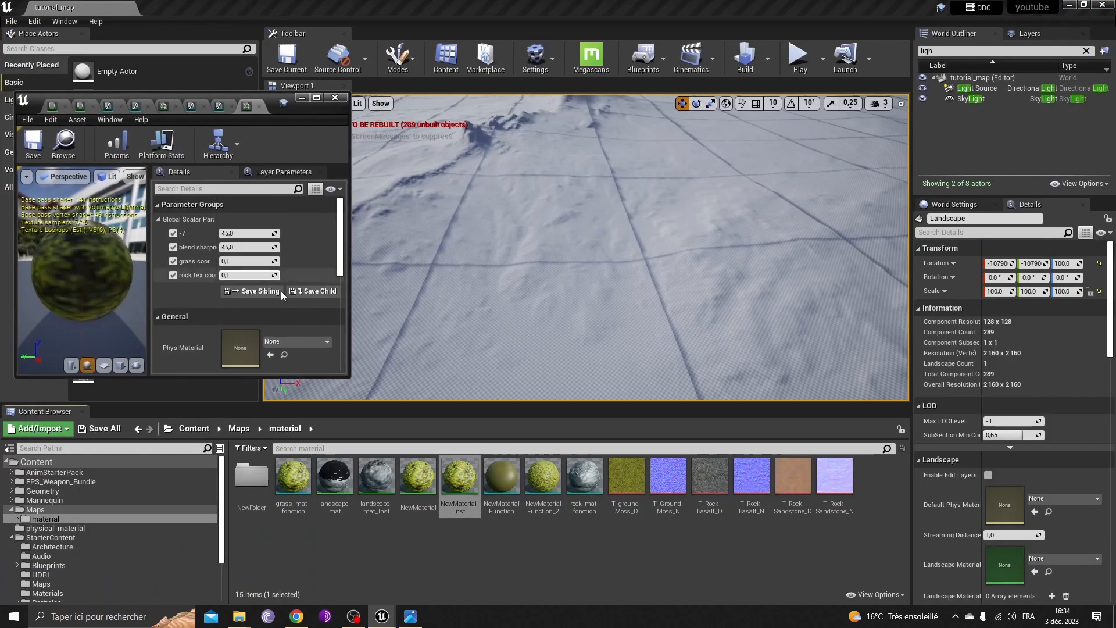
{"action": "left_click_drag", "start_coordinate": [460, 478], "coordinate": [1012, 567]}
{"action": "right_click_drag", "start_coordinate": [609, 300], "coordinate": [736, 191]}
{"action": "right_click_drag", "start_coordinate": [608, 263], "coordinate": [657, 263]}
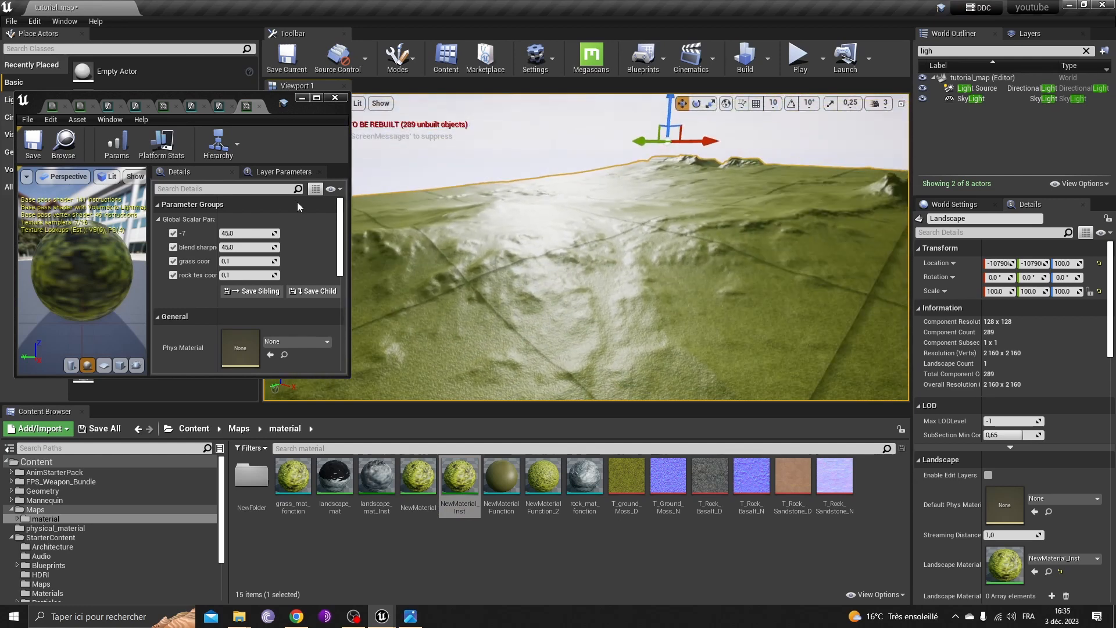
Step: Add a Constant node connected to the Roughness input of the NewMaterial output node
{"action": "left_click", "coordinate": [317, 97]}
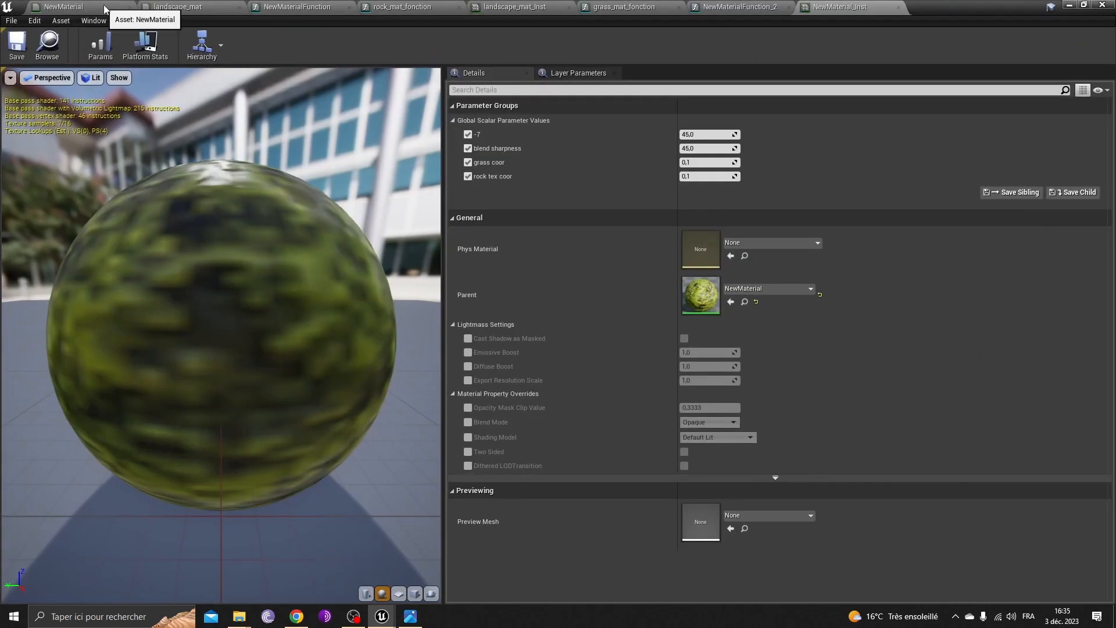
{"action": "left_click", "coordinate": [105, 9]}
{"action": "scroll", "coordinate": [653, 234], "scroll_direction": "up", "scroll_amount": 6}
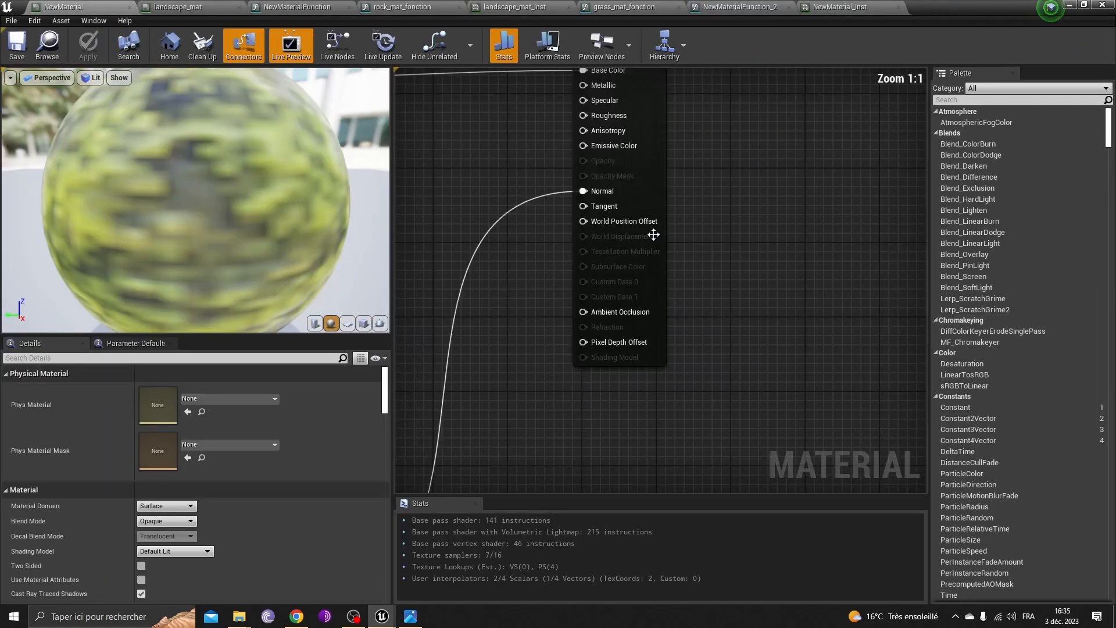
{"action": "right_click_drag", "start_coordinate": [654, 235], "coordinate": [760, 464]}
{"action": "left_click_drag", "start_coordinate": [689, 345], "coordinate": [533, 380]}
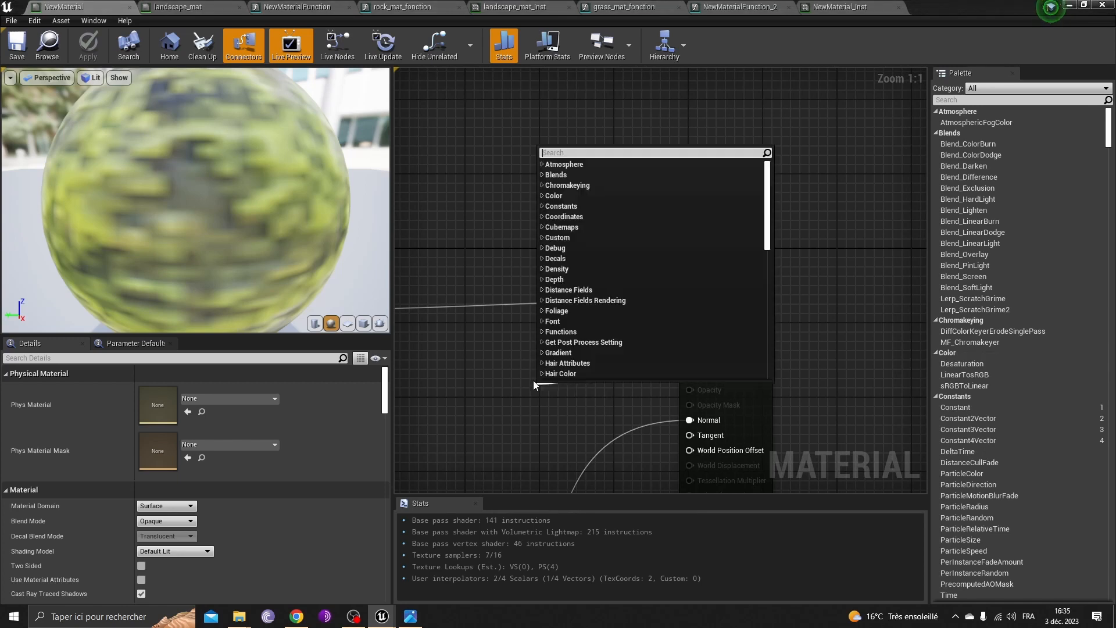
{"action": "type", "text": "consta"}
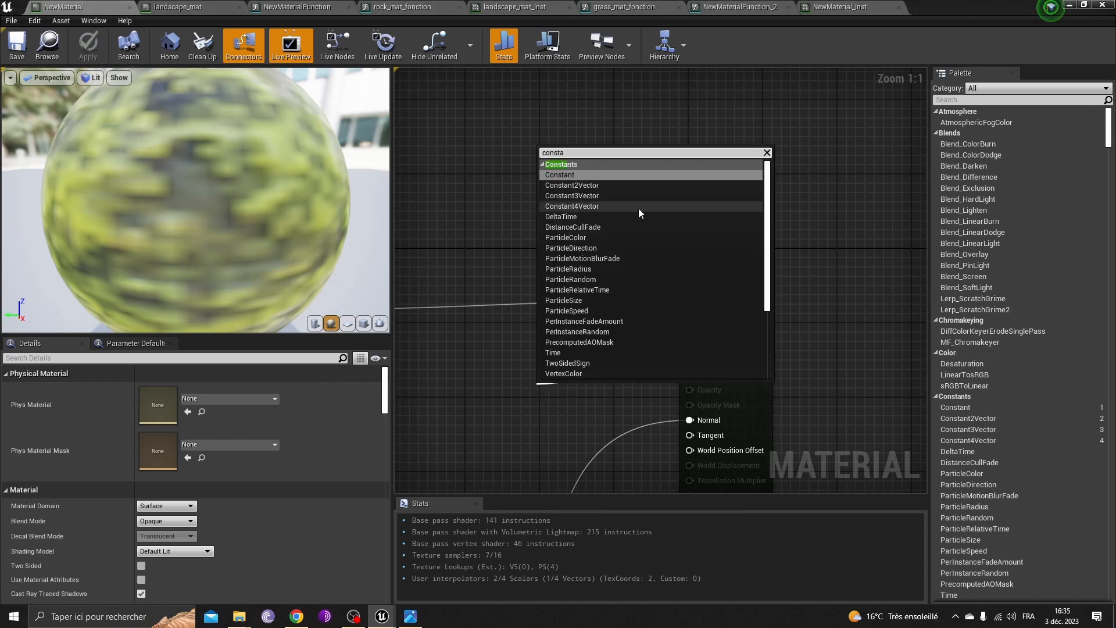
{"action": "left_click", "coordinate": [586, 175]}
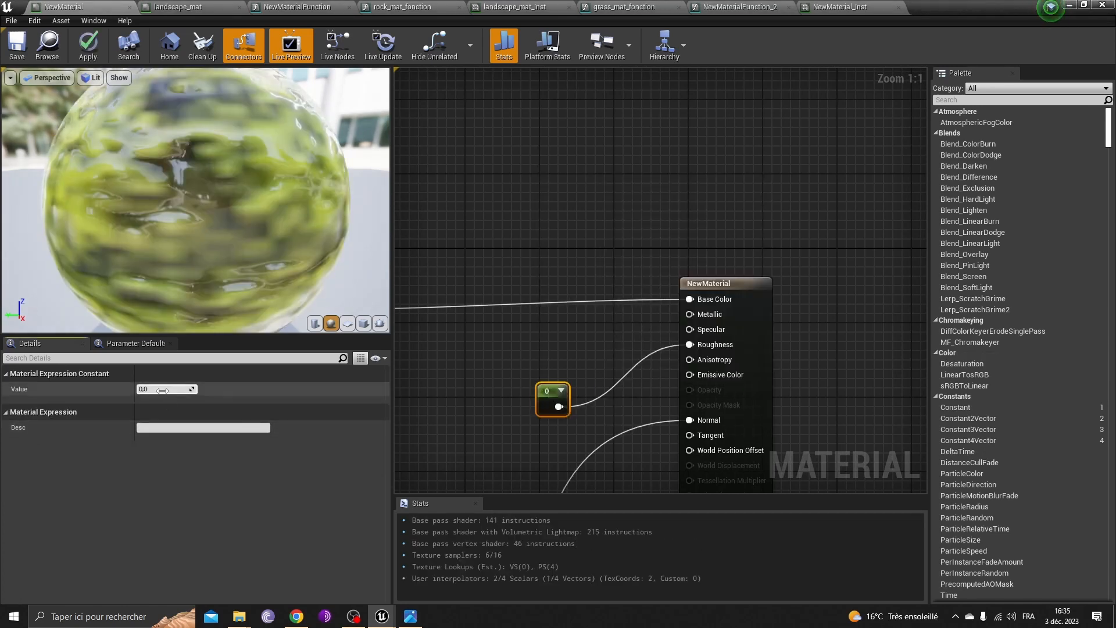
Step: Set the roughness constant to 1, apply the material change and return to the level editor
{"action": "type", "text": "1"}
{"action": "key", "text": "Return"}
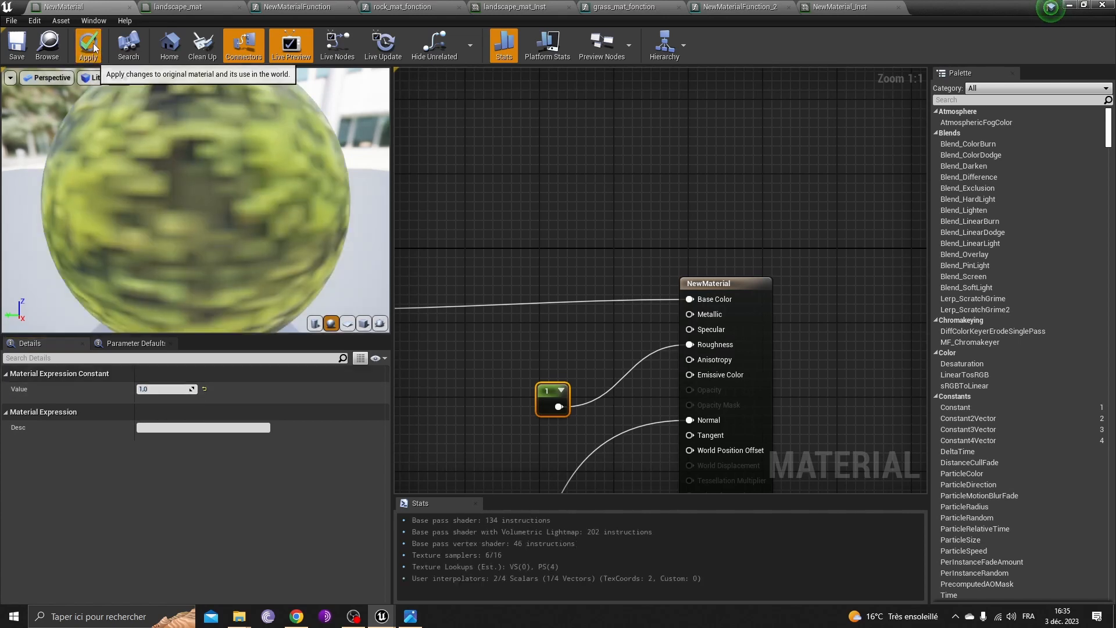
{"action": "left_click", "coordinate": [88, 46]}
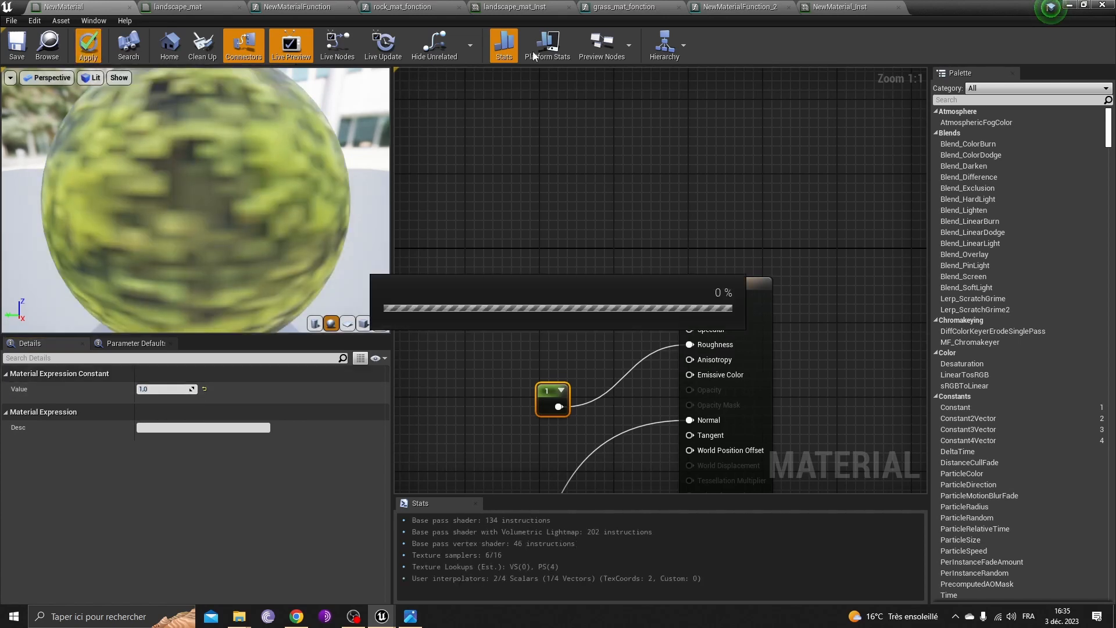
{"action": "left_click", "coordinate": [1071, 5]}
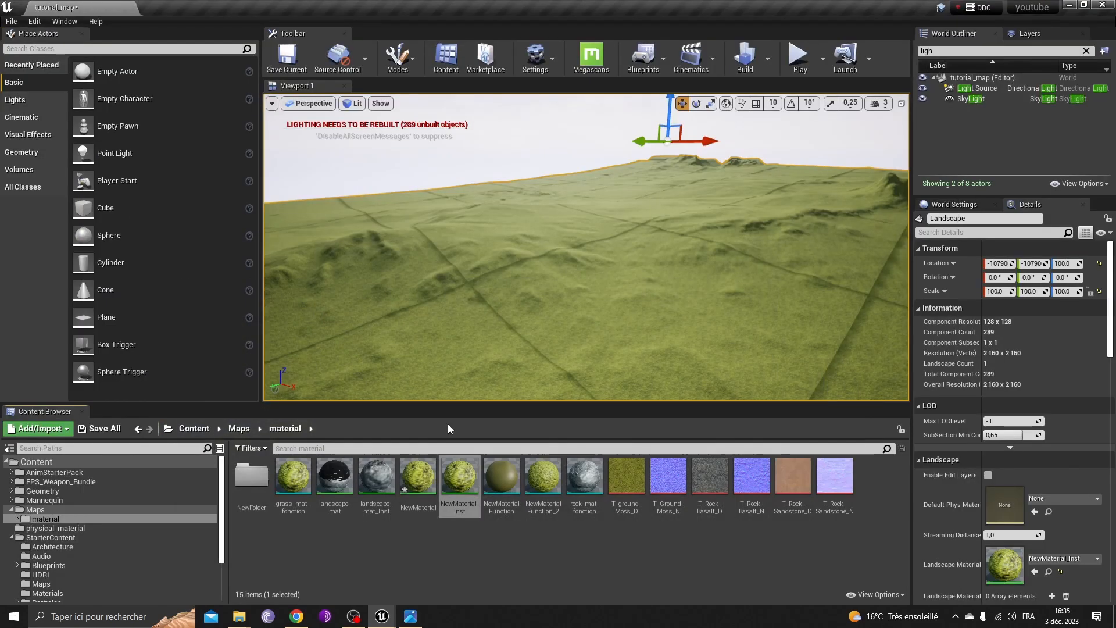
Step: Set the Light Source directional light's mobility to Movable
{"action": "right_click_drag", "start_coordinate": [586, 247], "coordinate": [634, 250]}
{"action": "right_click_drag", "start_coordinate": [691, 170], "coordinate": [846, 182]}
{"action": "right_click_drag", "start_coordinate": [564, 371], "coordinate": [711, 153]}
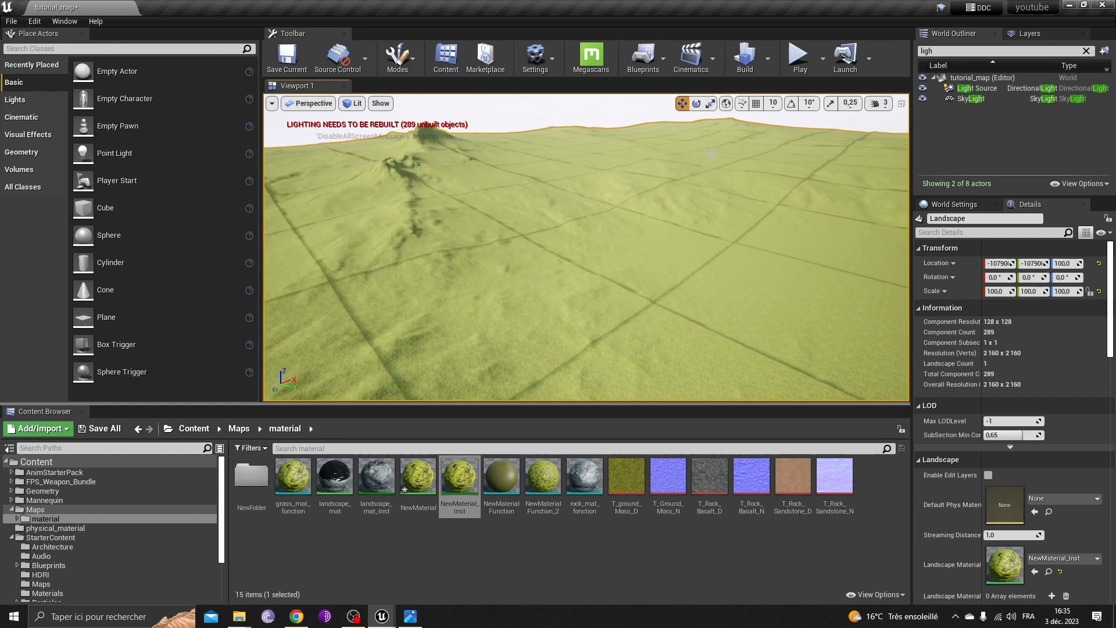
{"action": "left_click", "coordinate": [983, 89]}
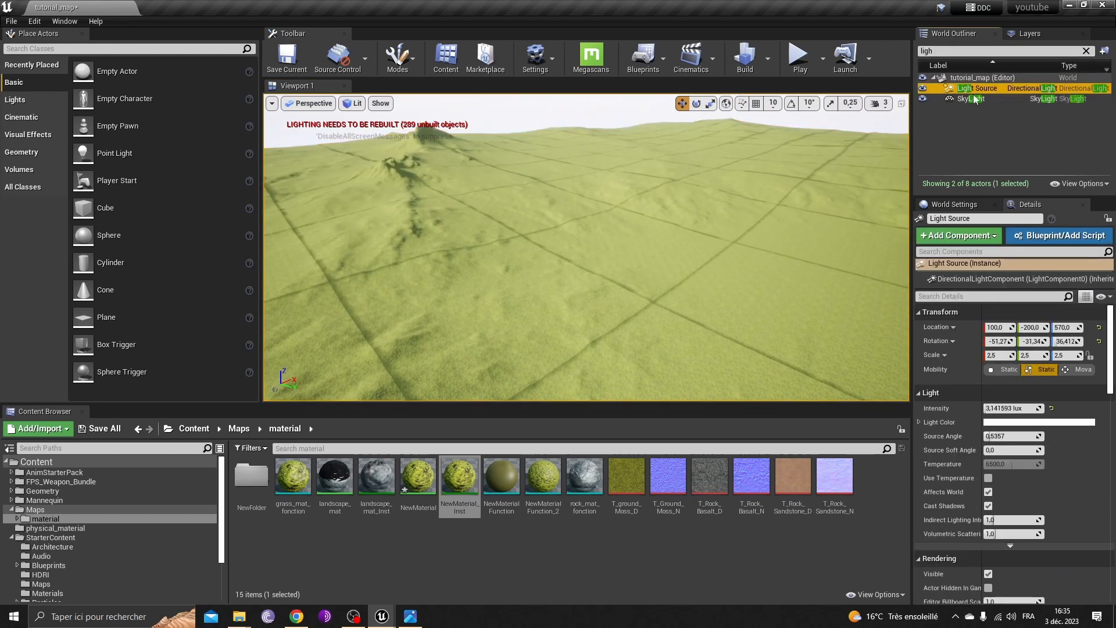
{"action": "left_click", "coordinate": [1076, 371]}
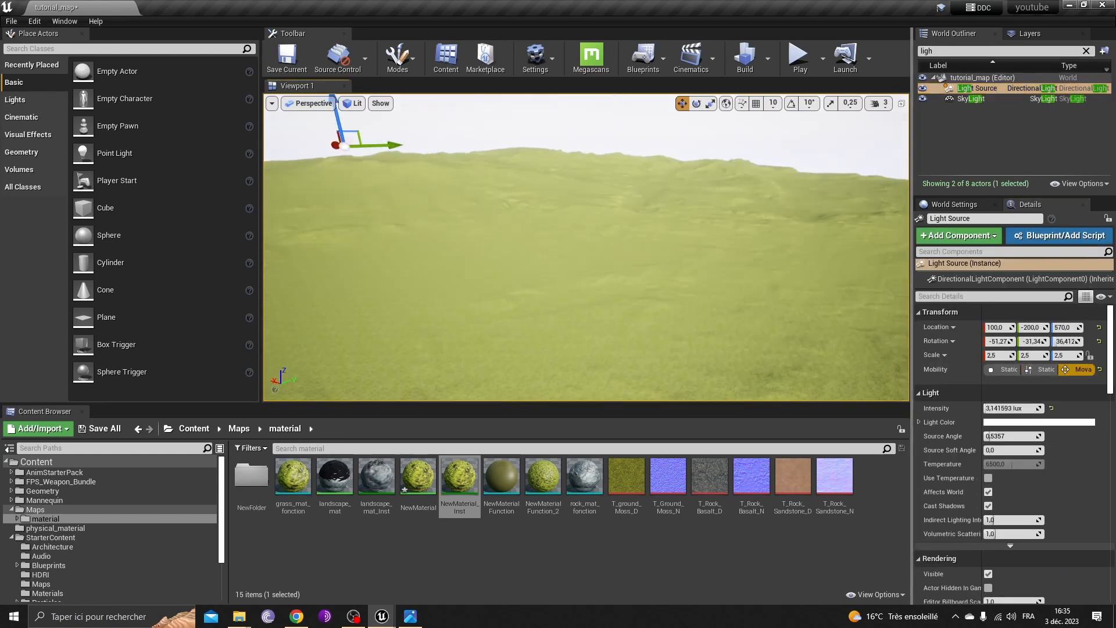
Step: Inspect the landscape's material from several angles, including in a full-screen viewport, and open NewMaterial_Inst for editing
{"action": "key", "text": "f"}
{"action": "key", "text": "F11"}
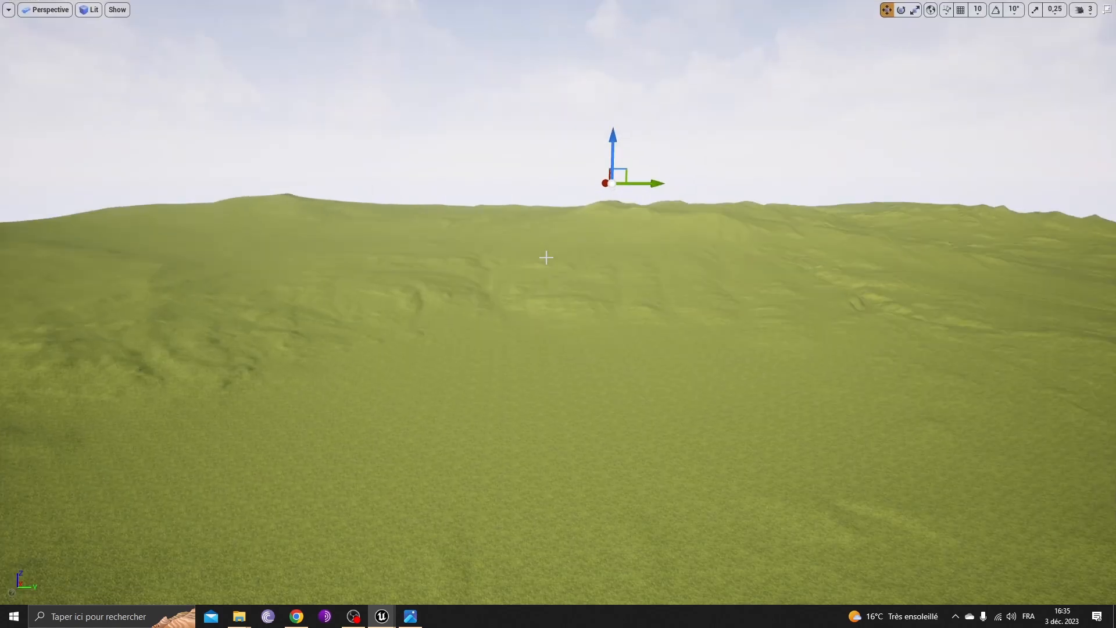
{"action": "right_click_drag", "start_coordinate": [546, 257], "coordinate": [378, 305]}
{"action": "key", "text": "F11"}
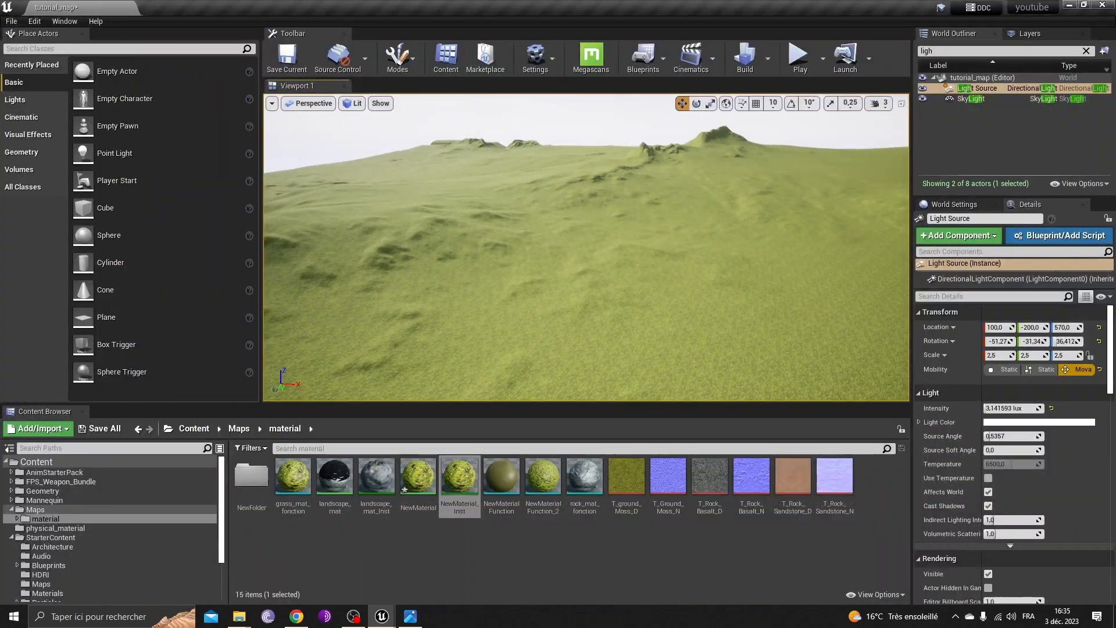
{"action": "right_click_drag", "start_coordinate": [586, 247], "coordinate": [500, 210]}
{"action": "key", "text": "w"}
{"action": "double_click", "coordinate": [458, 489]}
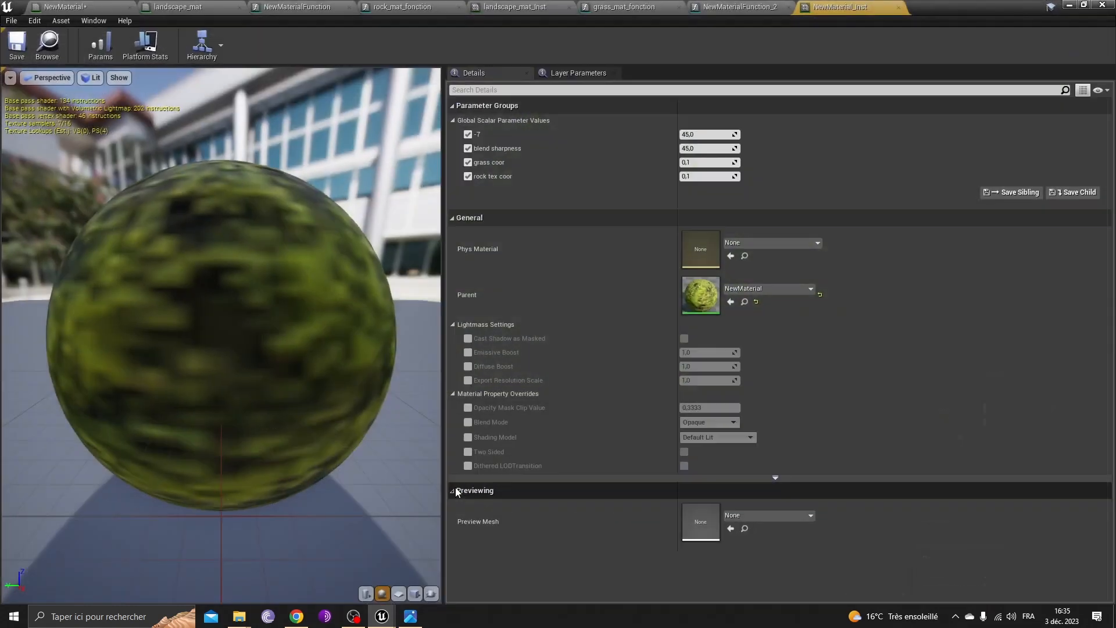
Step: In NewMaterial_Inst, tune the -7 parameter to about -15.28 and blend sharpness to about 41.34
{"action": "left_click", "coordinate": [1086, 5]}
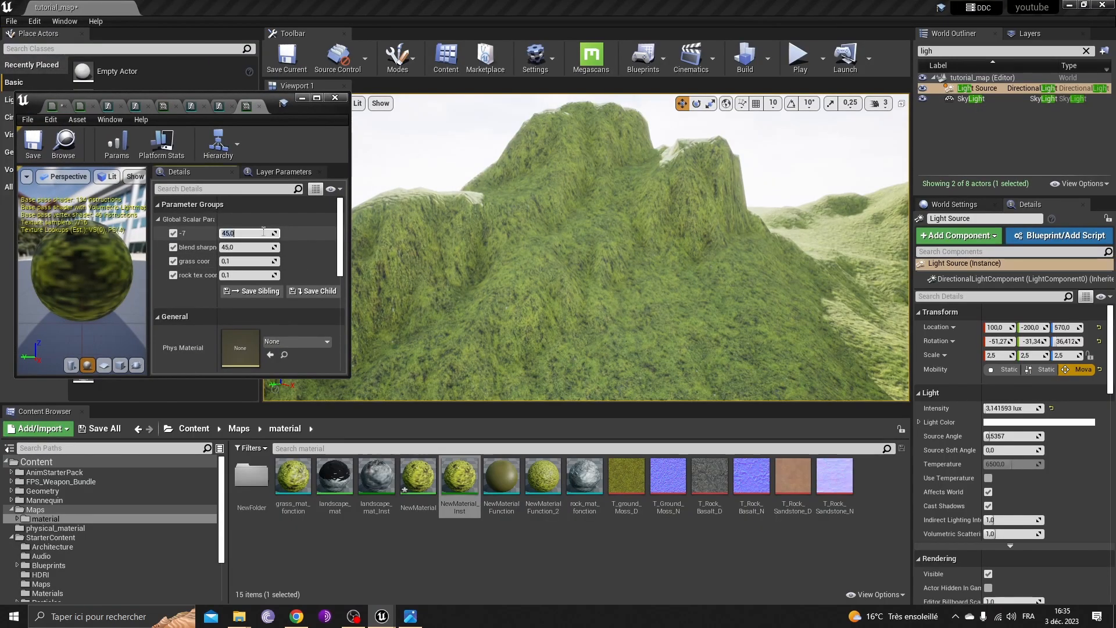
{"action": "left_click", "coordinate": [264, 230]}
{"action": "type", "text": "-7"}
{"action": "key", "text": "Return"}
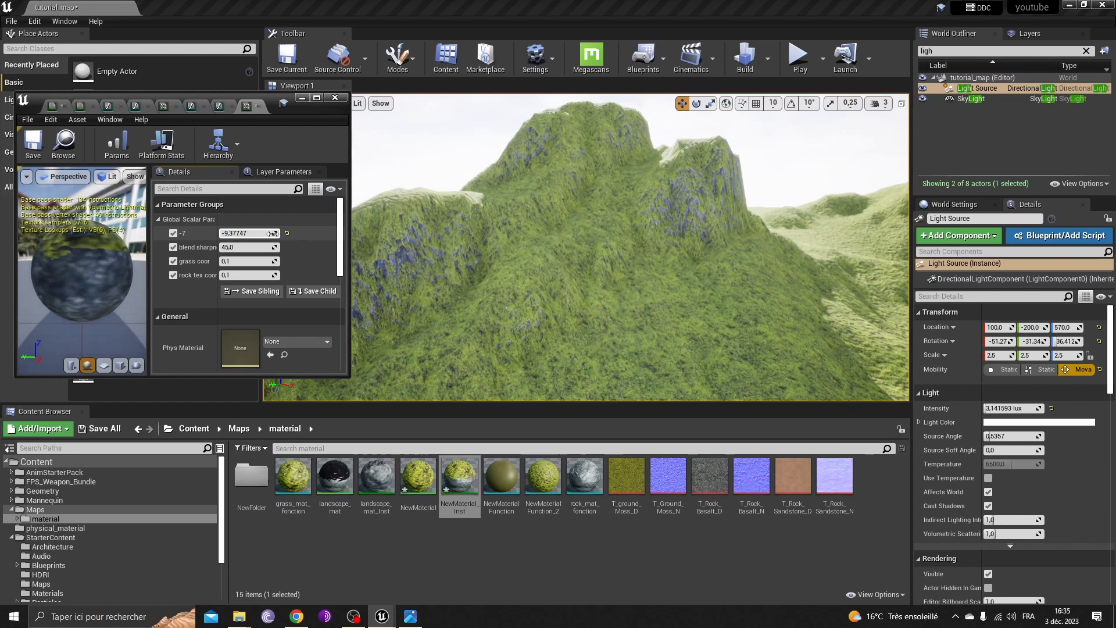
{"action": "mouse_move", "coordinate": [275, 234]}
{"action": "left_mouse_down"}
{"action": "mouse_move", "coordinate": [285, 240]}
{"action": "mouse_move", "coordinate": [254, 233]}
{"action": "left_mouse_up"}
{"action": "right_click_drag", "start_coordinate": [494, 250], "coordinate": [540, 256]}
{"action": "mouse_move", "coordinate": [273, 247]}
{"action": "left_mouse_down"}
{"action": "mouse_move", "coordinate": [282, 247]}
{"action": "mouse_move", "coordinate": [271, 247]}
{"action": "left_mouse_up"}
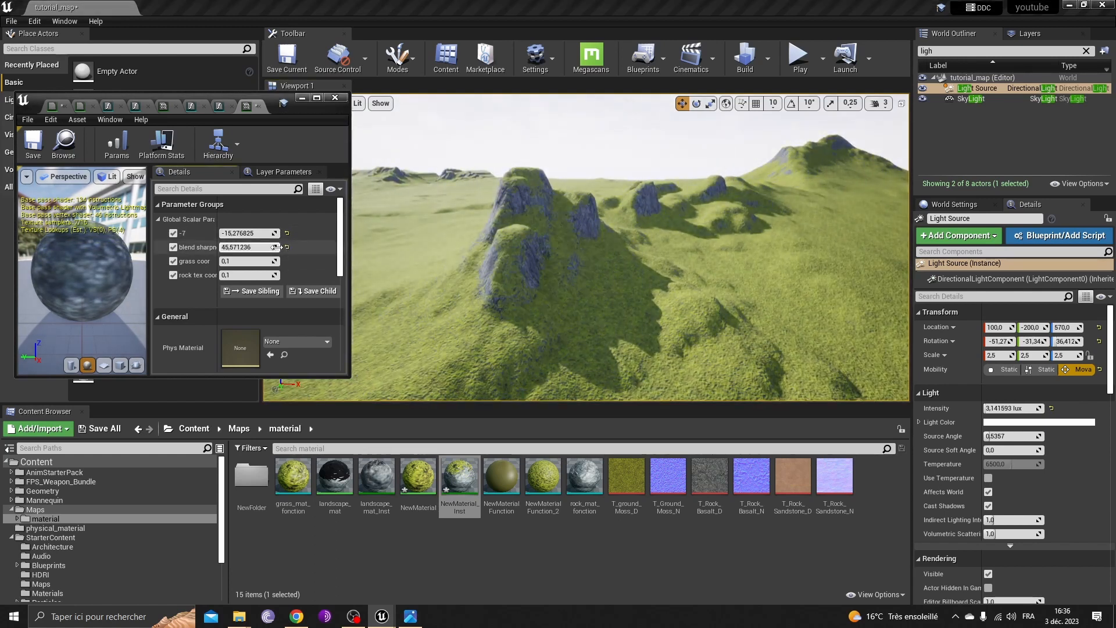
{"action": "right_click_drag", "start_coordinate": [494, 250], "coordinate": [465, 244]}
Step: Switch to Landscape sculpting, set the tool strength to 1.0 and raise a group of steep mounds on the flat grass area
{"action": "left_click", "coordinate": [402, 67]}
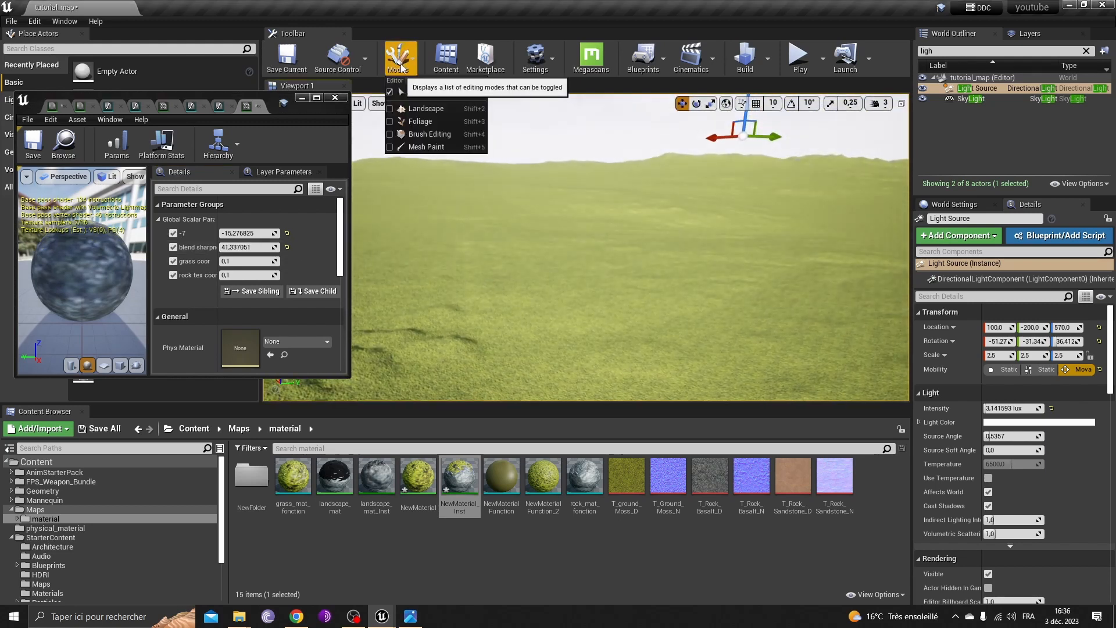
{"action": "left_click", "coordinate": [427, 108]}
{"action": "left_click", "coordinate": [302, 98]}
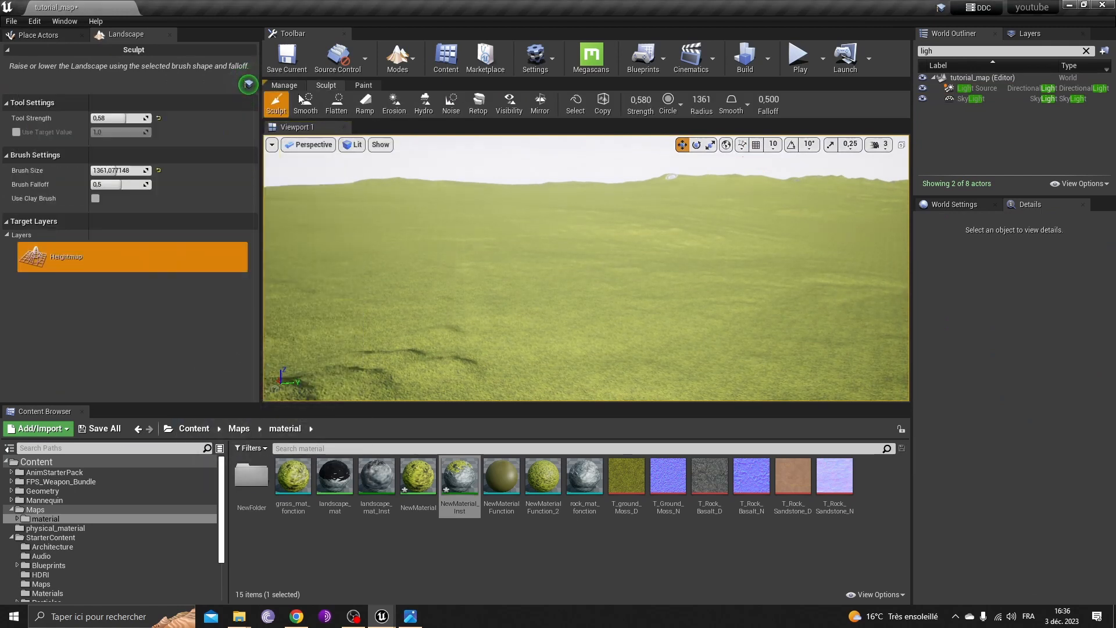
{"action": "mouse_move", "coordinate": [515, 249]}
{"action": "right_mouse_down"}
{"action": "mouse_move", "coordinate": [477, 215]}
{"action": "mouse_move", "coordinate": [500, 264]}
{"action": "right_mouse_up"}
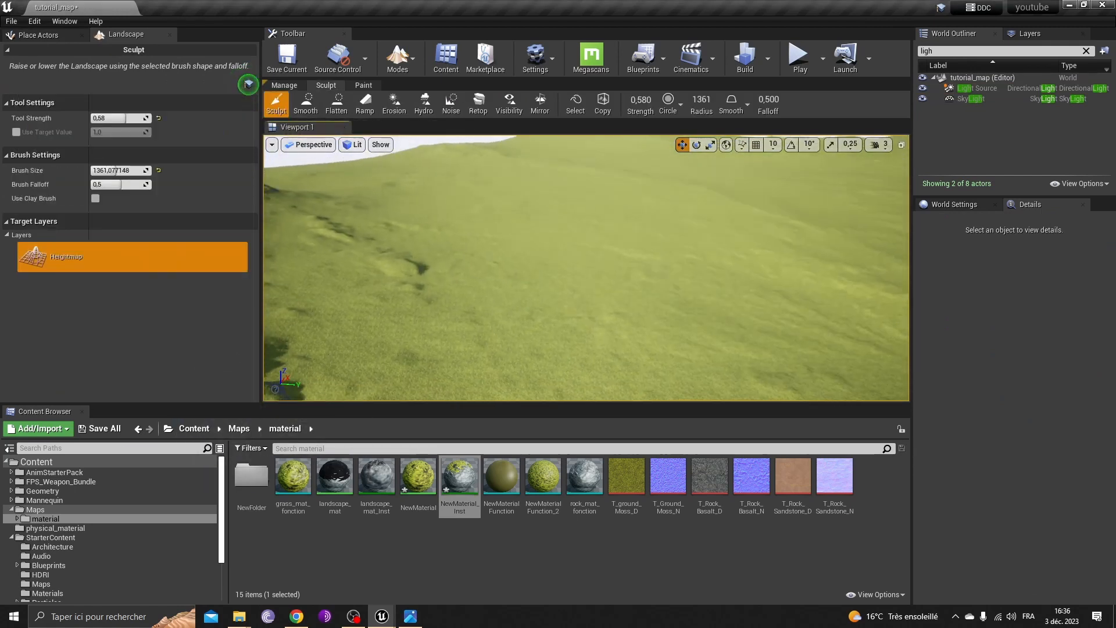
{"action": "right_click_drag", "start_coordinate": [593, 215], "coordinate": [567, 279]}
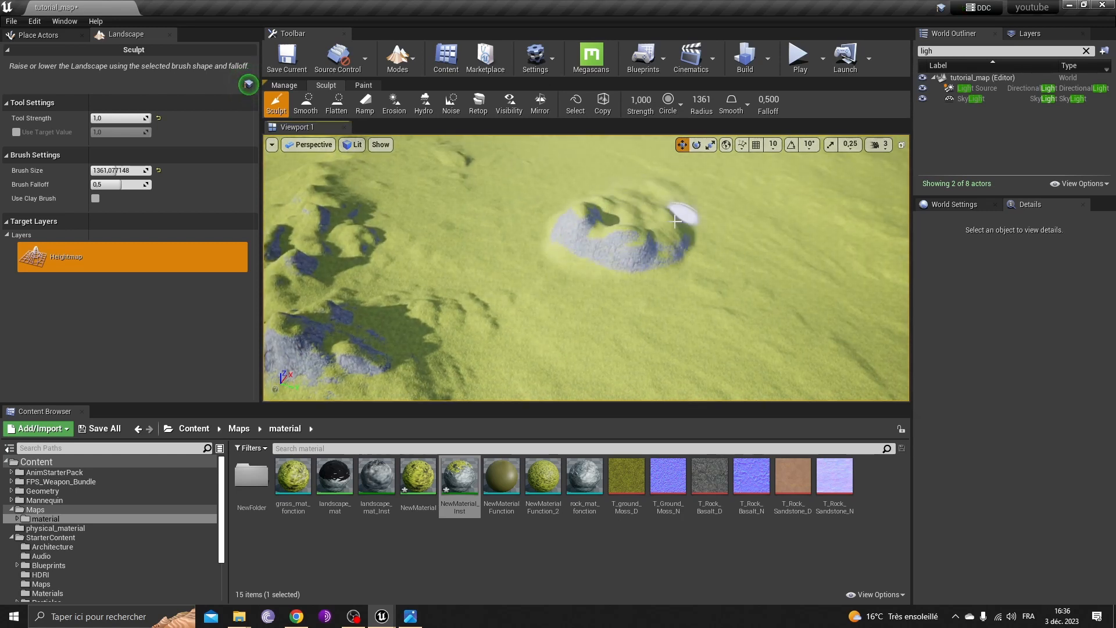
{"action": "key", "text": "w"}
{"action": "mouse_move", "coordinate": [623, 212]}
{"action": "right_mouse_down"}
{"action": "mouse_move", "coordinate": [561, 151]}
{"action": "mouse_move", "coordinate": [620, 224]}
{"action": "mouse_move", "coordinate": [609, 234]}
{"action": "right_mouse_up"}
{"action": "key", "text": "s"}
{"action": "mouse_move", "coordinate": [488, 258]}
{"action": "right_mouse_down"}
{"action": "mouse_move", "coordinate": [552, 273]}
{"action": "mouse_move", "coordinate": [546, 290]}
{"action": "mouse_move", "coordinate": [445, 306]}
{"action": "right_mouse_up"}
{"action": "key", "text": "w"}
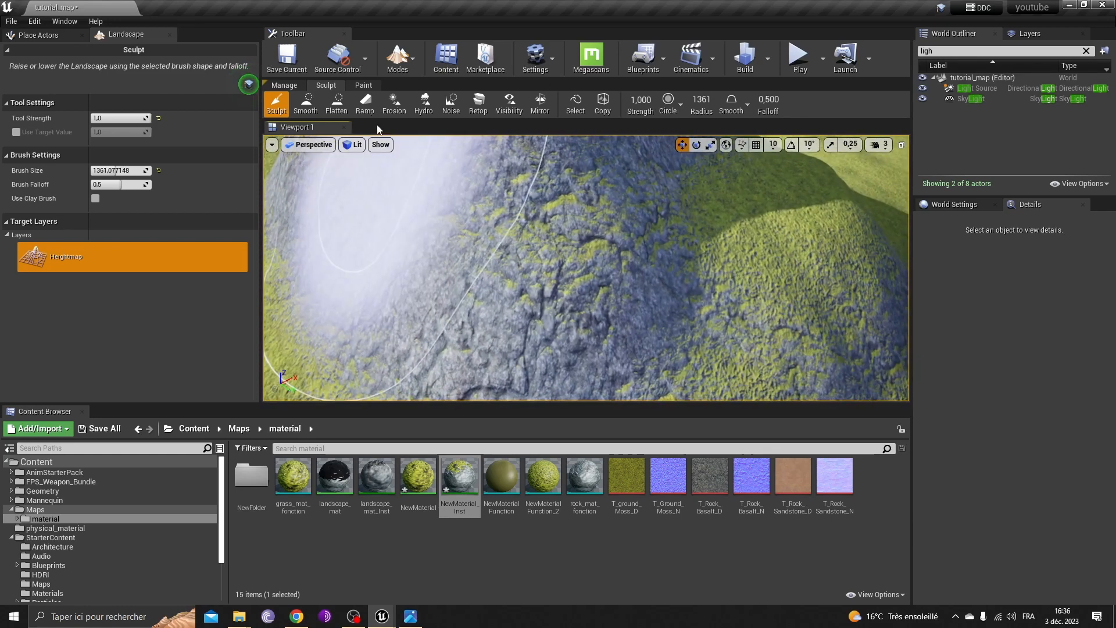
Step: Return to Select mode and reopen NewMaterial_Inst in a reduced window over the level viewport
{"action": "left_click", "coordinate": [399, 59]}
{"action": "left_click", "coordinate": [414, 94]}
{"action": "double_click", "coordinate": [459, 480]}
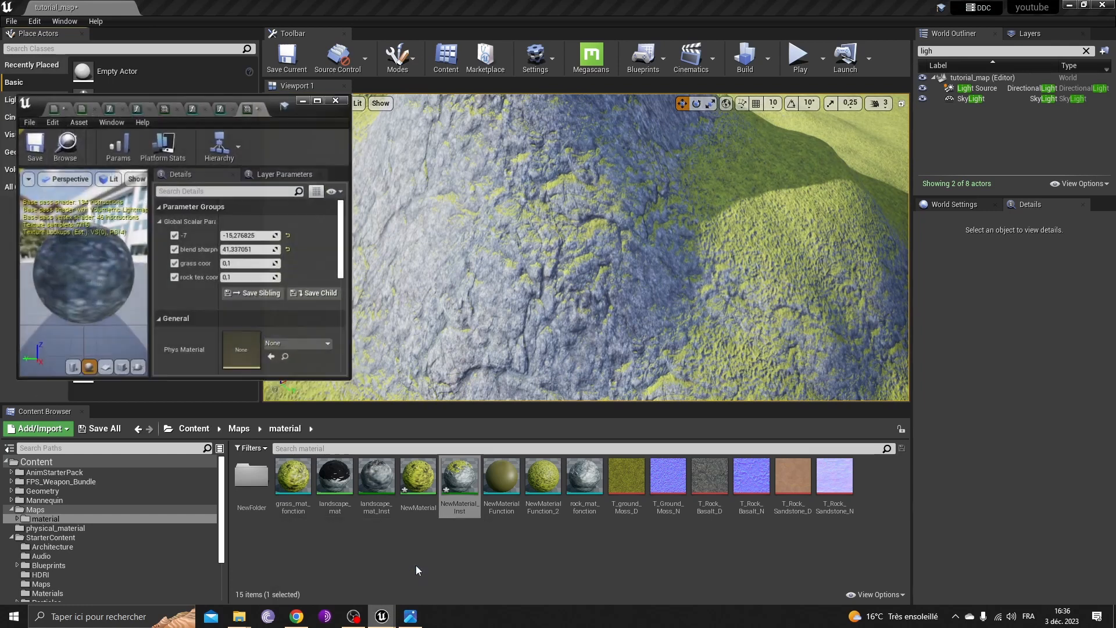
{"action": "double_click", "coordinate": [314, 99]}
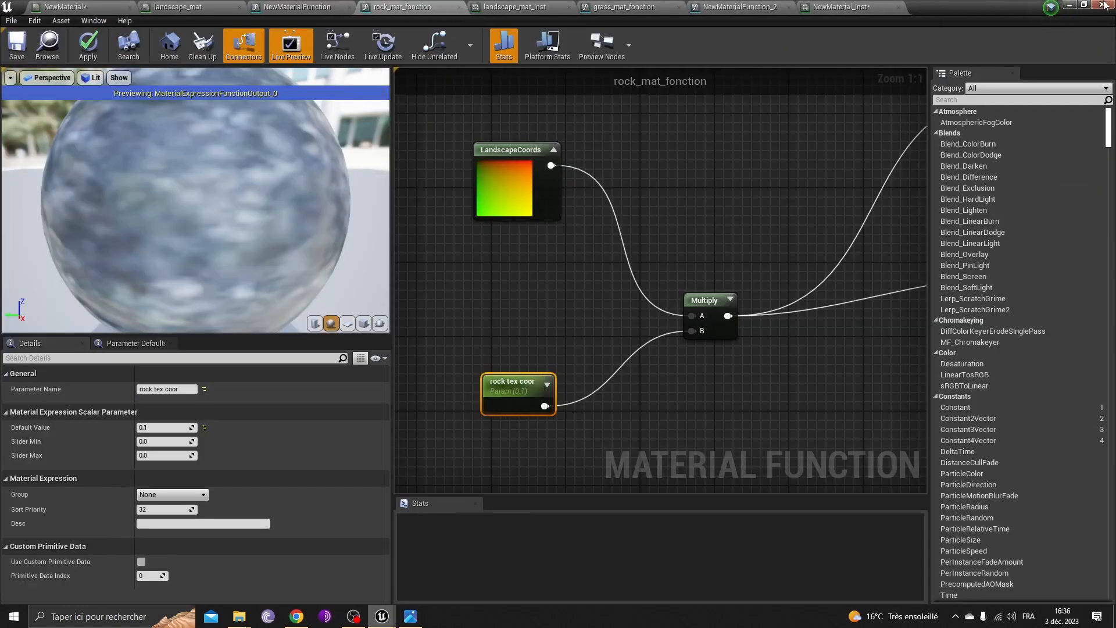
{"action": "left_click", "coordinate": [1072, 5]}
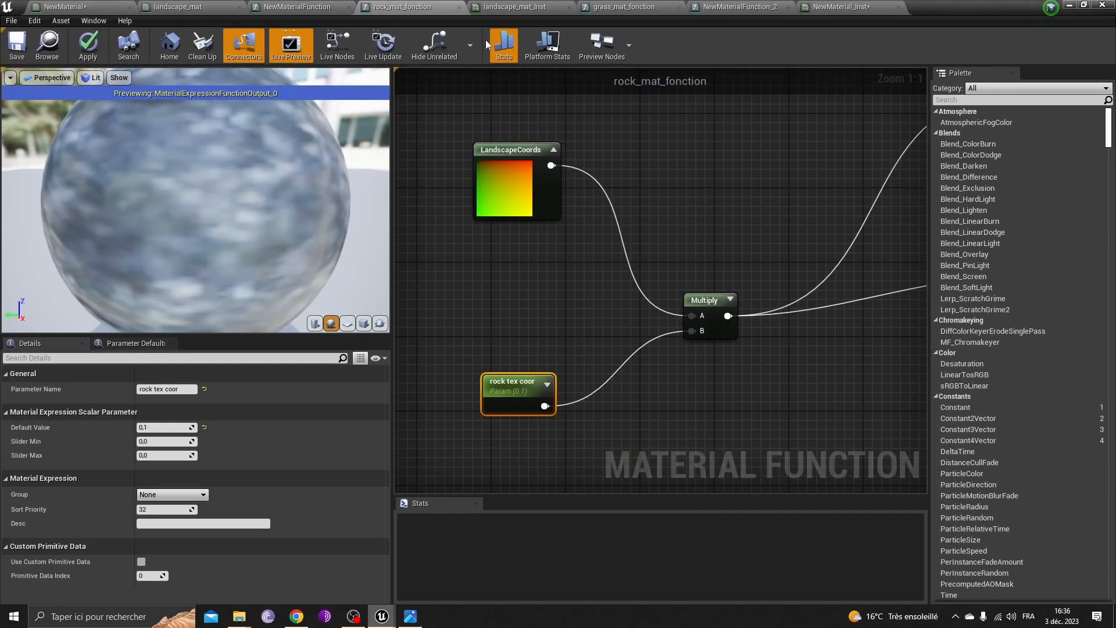
{"action": "left_click", "coordinate": [846, 8]}
{"action": "left_click", "coordinate": [1084, 5]}
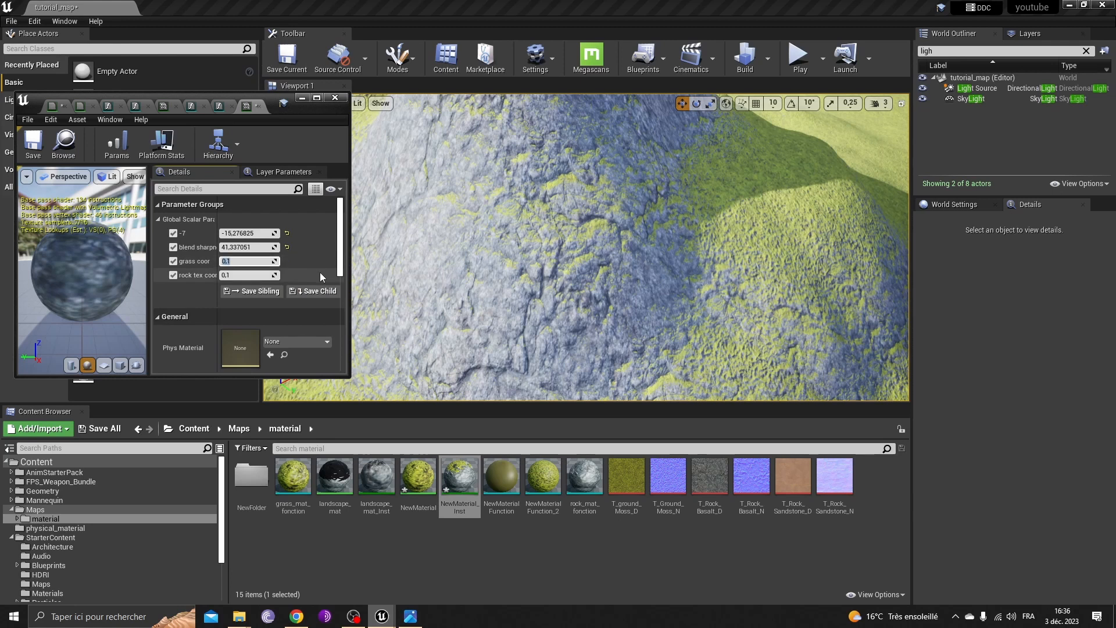
Step: Try a grass coor value of 0.5 in NewMaterial_Inst and check the grass tiling on the landscape
{"action": "type", "text": "0"}
{"action": "type", "text": ",5"}
{"action": "key", "text": "Return"}
{"action": "left_click", "coordinate": [795, 92]}
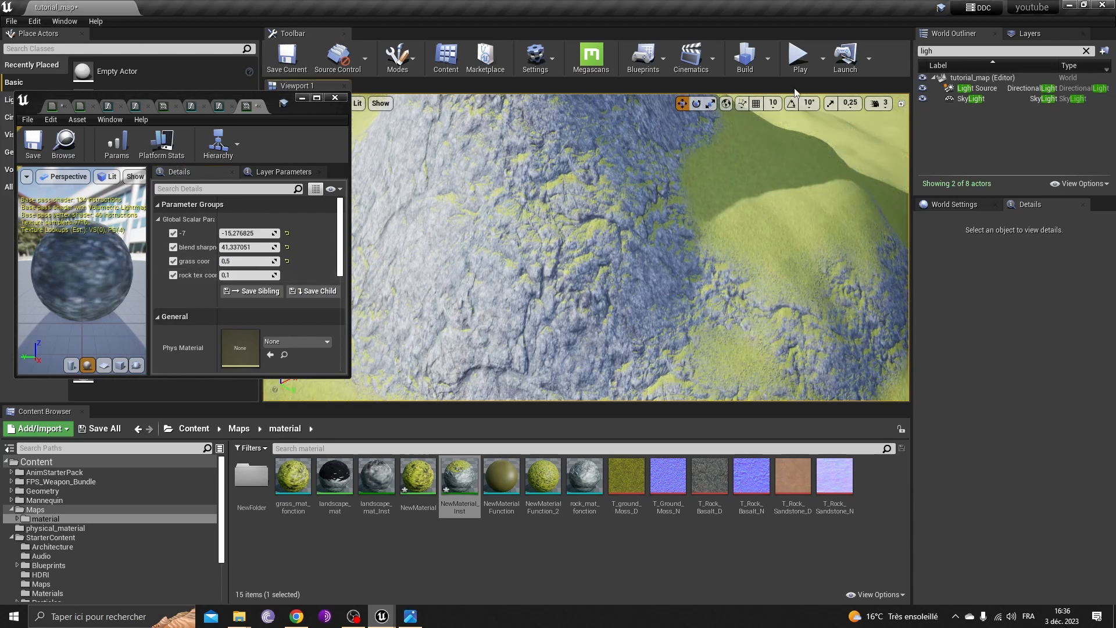
{"action": "mouse_move", "coordinate": [732, 186]}
{"action": "right_mouse_down"}
{"action": "mouse_move", "coordinate": [814, 188]}
{"action": "mouse_move", "coordinate": [791, 198]}
{"action": "right_mouse_up"}
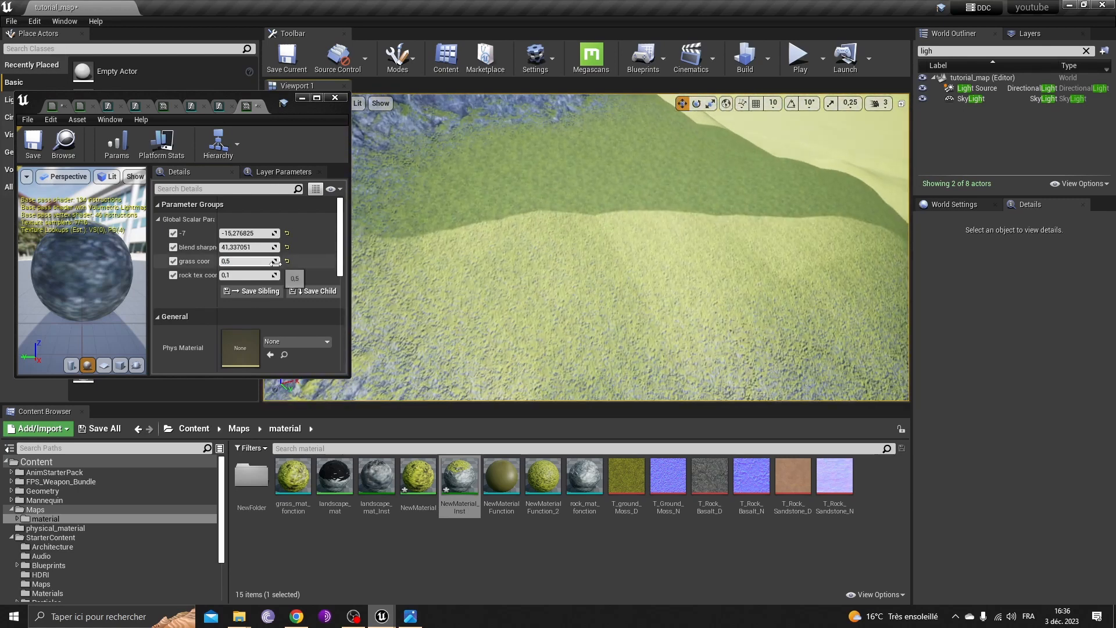
Step: Set grass coor to about 0.062 in NewMaterial_Inst and check the grass around the sculpted mounds
{"action": "left_click_drag", "start_coordinate": [274, 263], "coordinate": [276, 262]}
{"action": "right_click_drag", "start_coordinate": [501, 250], "coordinate": [669, 232]}
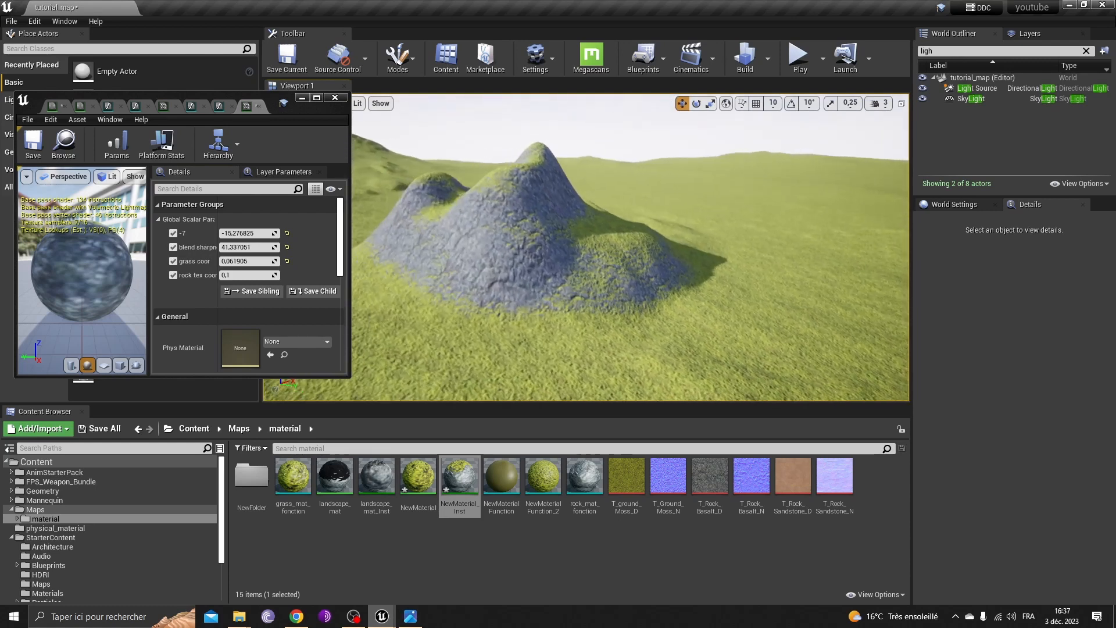
{"action": "right_click_drag", "start_coordinate": [443, 255], "coordinate": [443, 255]}
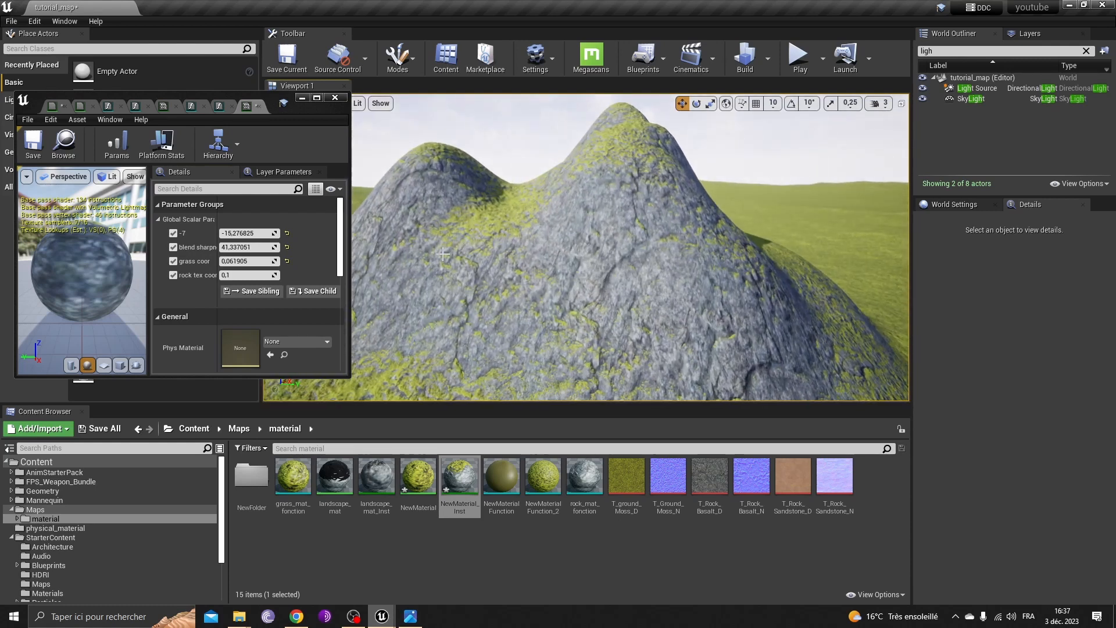
Step: Examine how the Layer Blend node in landscape_mat combines the grass base color with the texture sample
{"action": "left_click", "coordinate": [317, 97]}
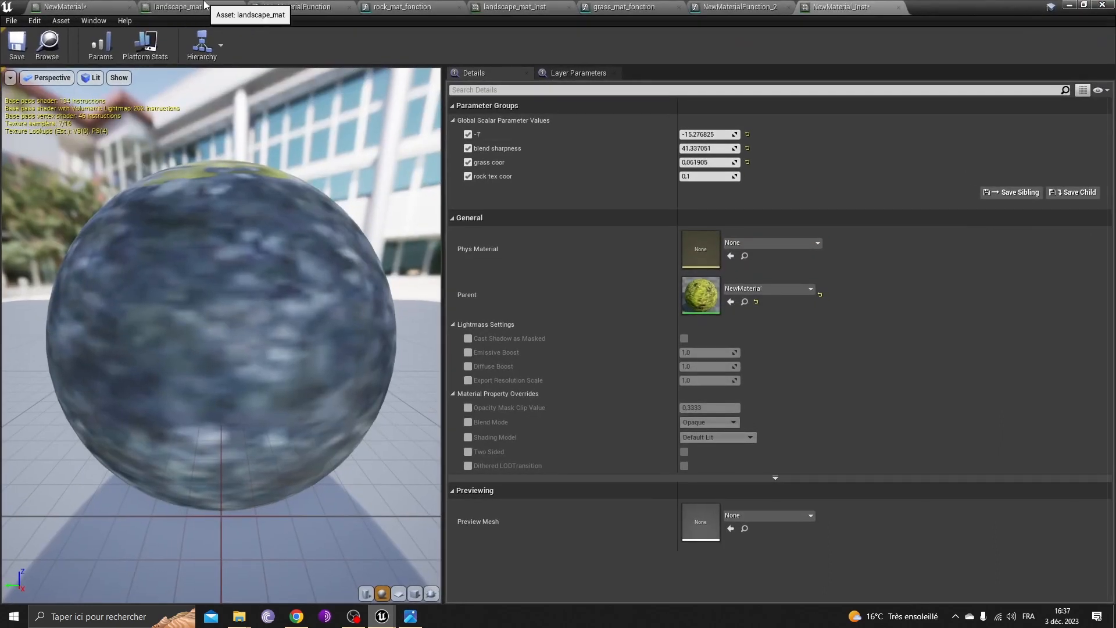
{"action": "left_click", "coordinate": [205, 6]}
{"action": "scroll", "coordinate": [670, 329], "scroll_direction": "up", "scroll_amount": 6}
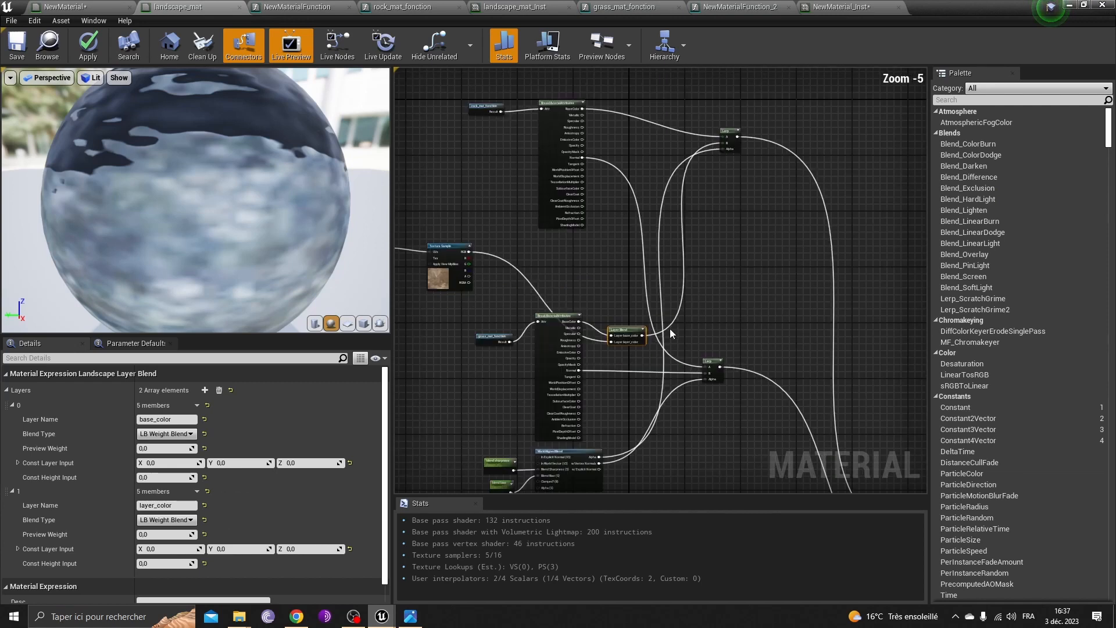
{"action": "scroll", "coordinate": [575, 292], "scroll_direction": "up", "scroll_amount": 1}
{"action": "left_click_drag", "start_coordinate": [571, 351], "coordinate": [514, 193]}
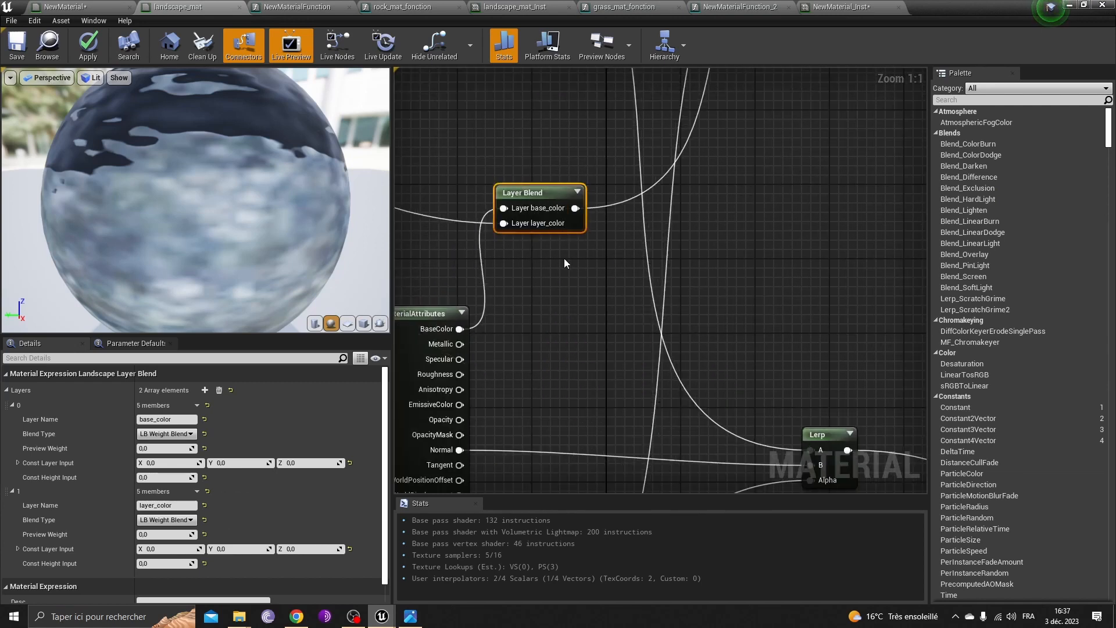
{"action": "right_click_drag", "start_coordinate": [564, 258], "coordinate": [665, 250]}
{"action": "right_click_drag", "start_coordinate": [593, 150], "coordinate": [736, 271]}
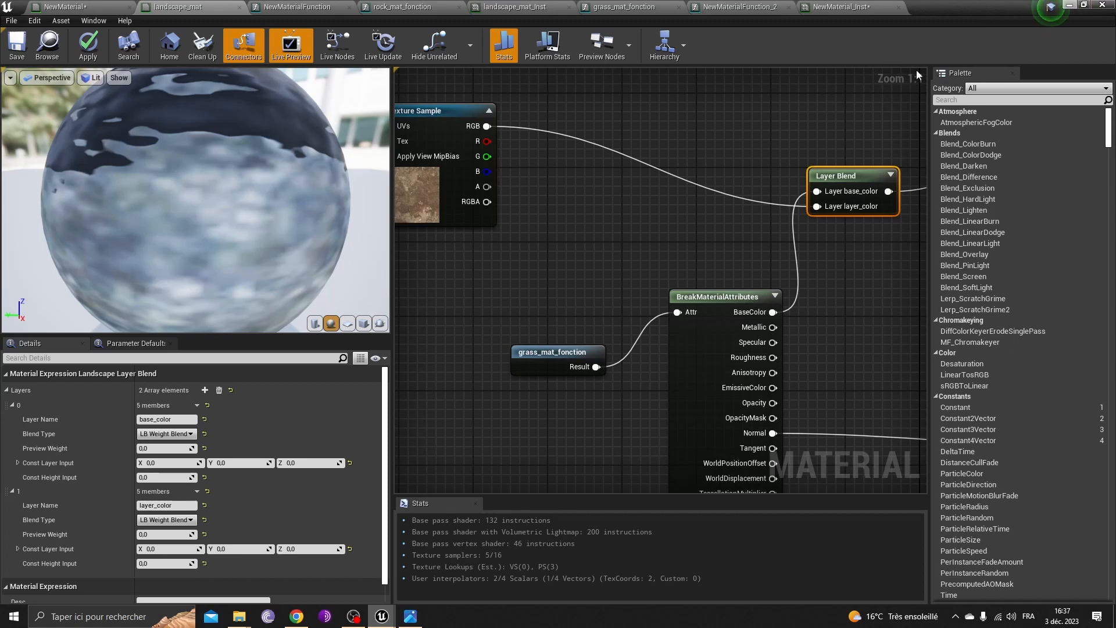
{"action": "left_click", "coordinate": [1071, 5]}
{"action": "right_click_drag", "start_coordinate": [537, 258], "coordinate": [567, 334]}
{"action": "right_click_drag", "start_coordinate": [519, 285], "coordinate": [590, 241]}
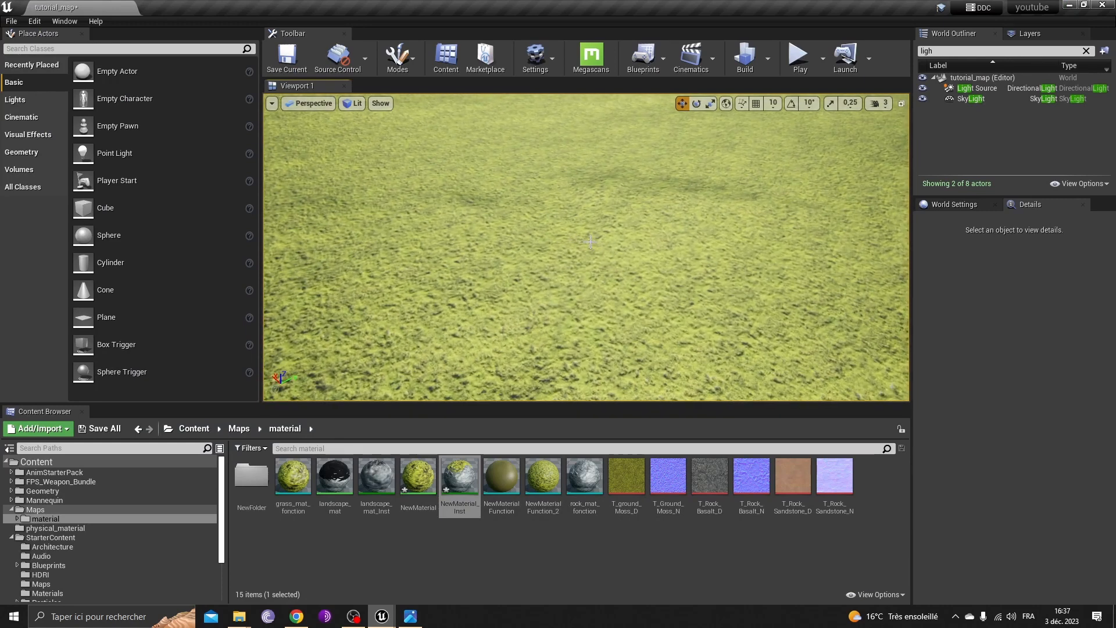
{"action": "right_click_drag", "start_coordinate": [592, 280], "coordinate": [638, 216]}
{"action": "left_click", "coordinate": [398, 58]}
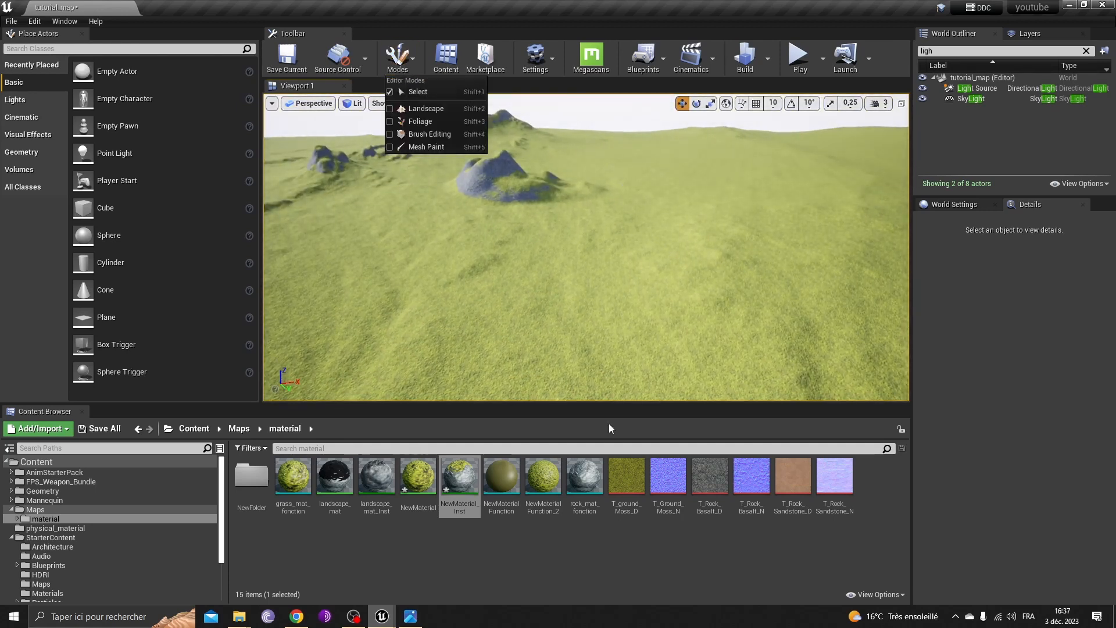
{"action": "mouse_move", "coordinate": [599, 274]}
{"action": "right_mouse_down"}
{"action": "mouse_move", "coordinate": [646, 276]}
{"action": "mouse_move", "coordinate": [622, 320]}
{"action": "mouse_move", "coordinate": [588, 258]}
{"action": "mouse_move", "coordinate": [613, 264]}
{"action": "right_mouse_up"}
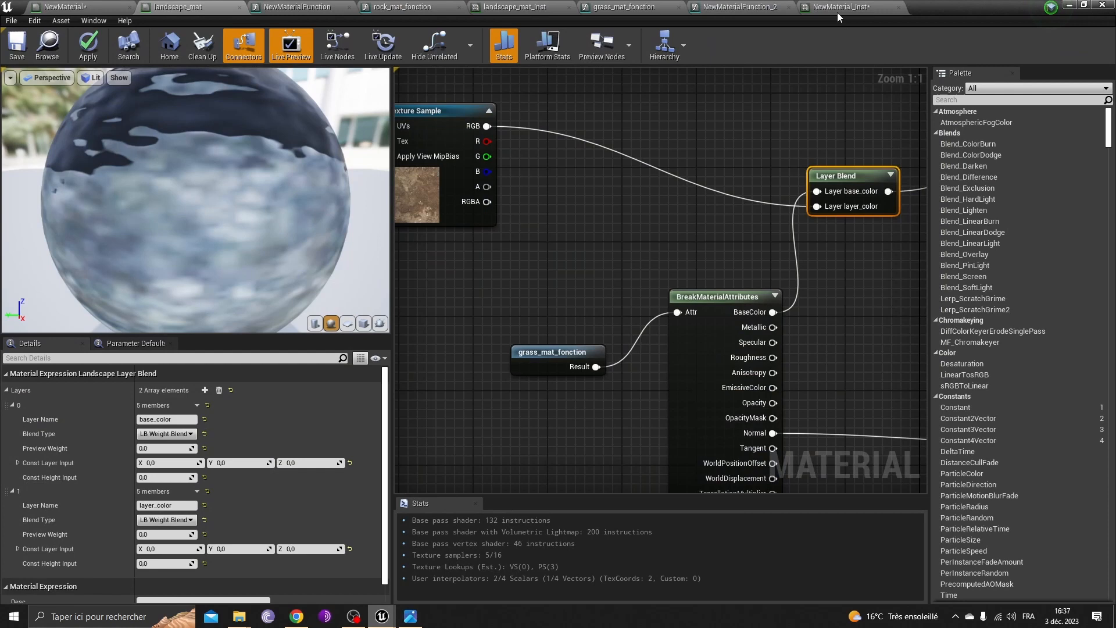
Step: In the NewMaterial graph, move rock_mat_fonction and its BreakMaterialAttributes node away from the Lerp nodes to free up space
{"action": "left_click", "coordinate": [837, 12]}
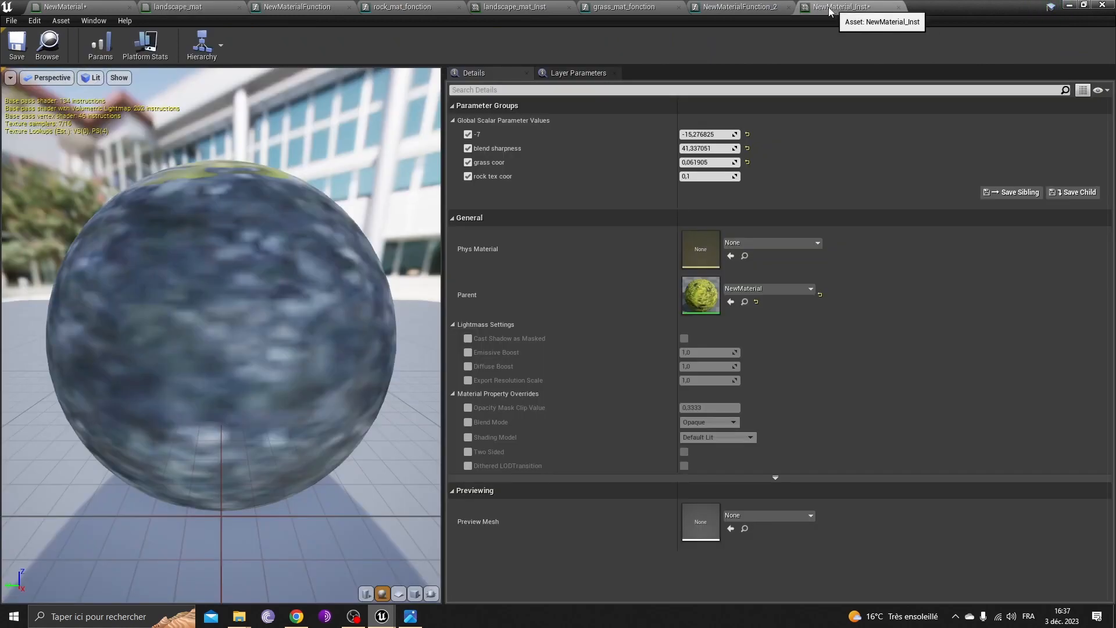
{"action": "left_click", "coordinate": [78, 6]}
{"action": "scroll", "coordinate": [745, 343], "scroll_direction": "down", "scroll_amount": 5}
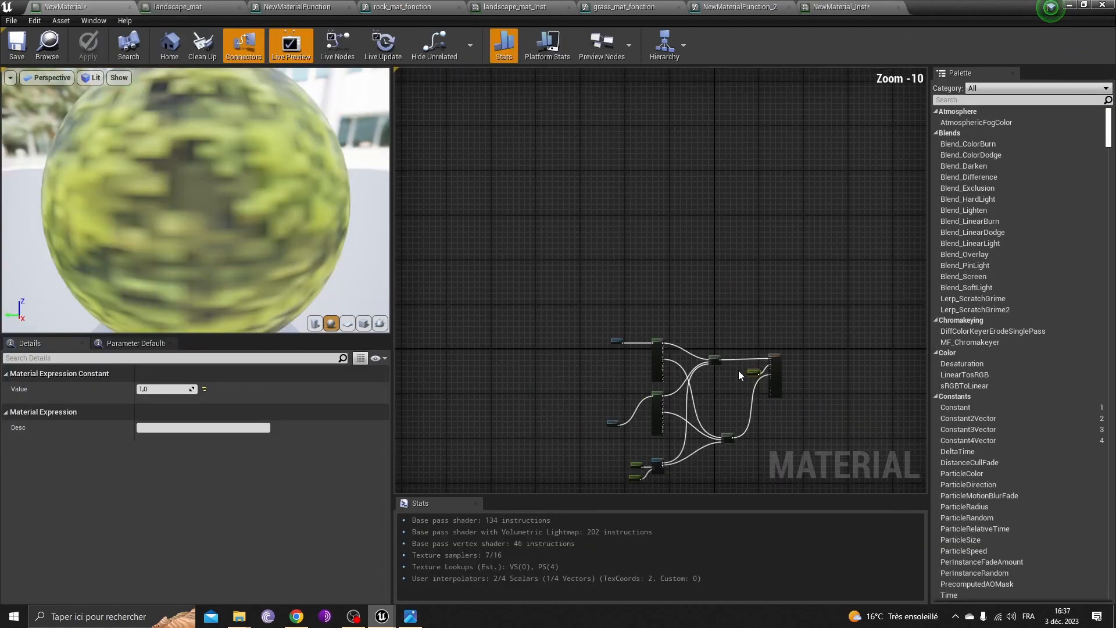
{"action": "scroll", "coordinate": [739, 371], "scroll_direction": "up", "scroll_amount": 8}
{"action": "right_click_drag", "start_coordinate": [745, 300], "coordinate": [677, 253]}
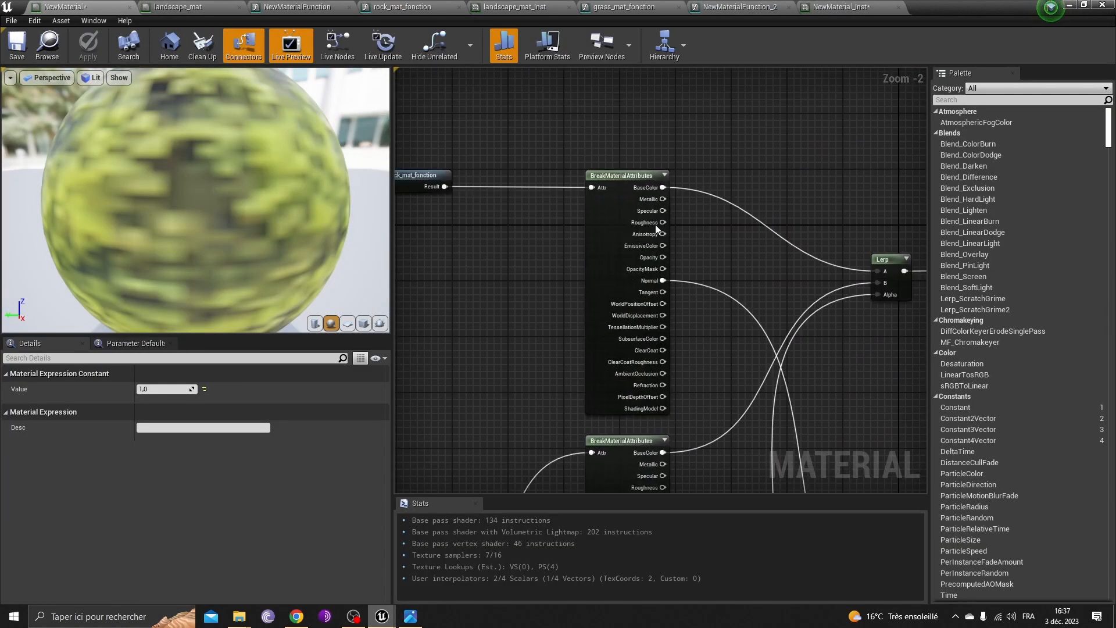
{"action": "right_click_drag", "start_coordinate": [436, 209], "coordinate": [543, 228]}
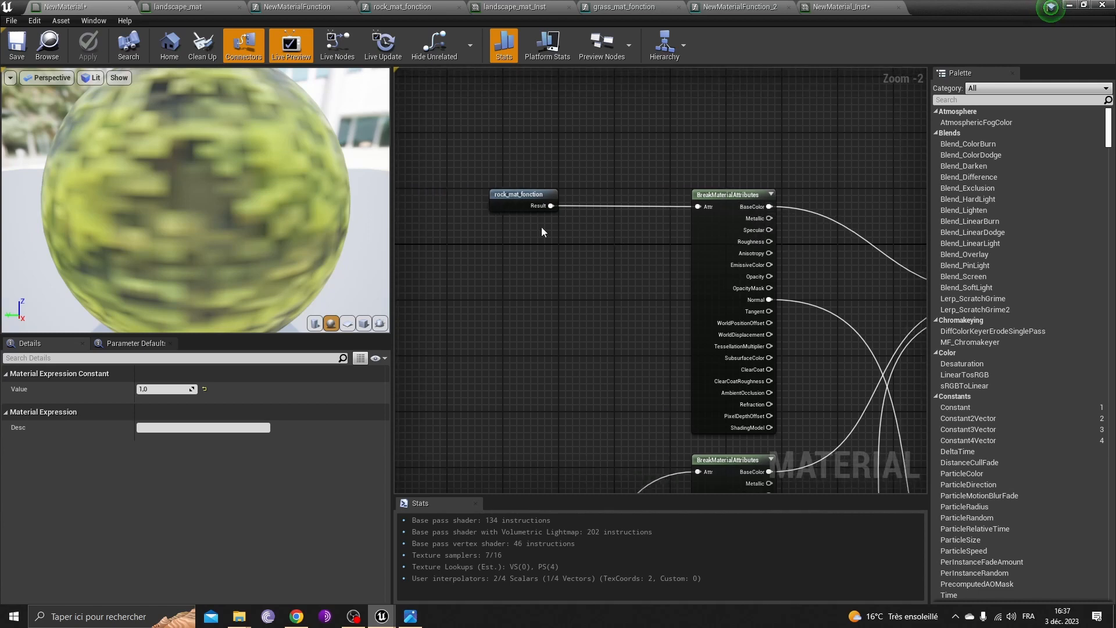
{"action": "left_click_drag", "start_coordinate": [515, 199], "coordinate": [418, 193]}
{"action": "left_click_drag", "start_coordinate": [712, 260], "coordinate": [573, 253]}
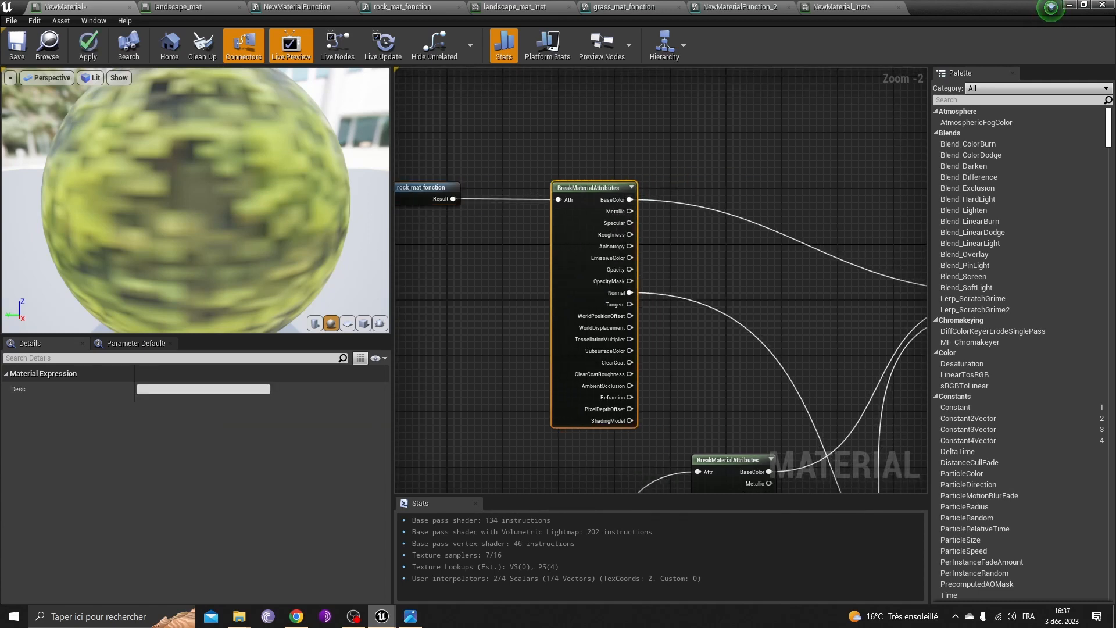
Step: Add a LandscapeLayerBlend node above the rock base color connection in the NewMaterial graph
{"action": "scroll", "coordinate": [595, 221], "scroll_direction": "up", "scroll_amount": 2}
{"action": "left_click", "coordinate": [595, 221]}
{"action": "right_click_drag", "start_coordinate": [609, 199], "coordinate": [612, 189]}
{"action": "right_click", "coordinate": [612, 188]}
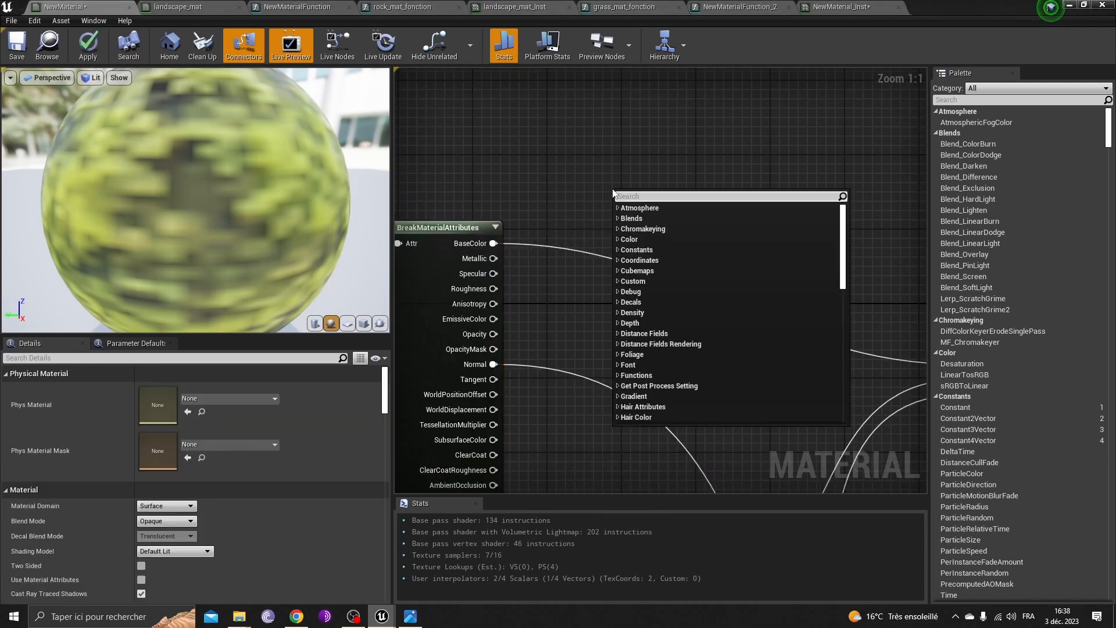
{"action": "type", "text": "lands"}
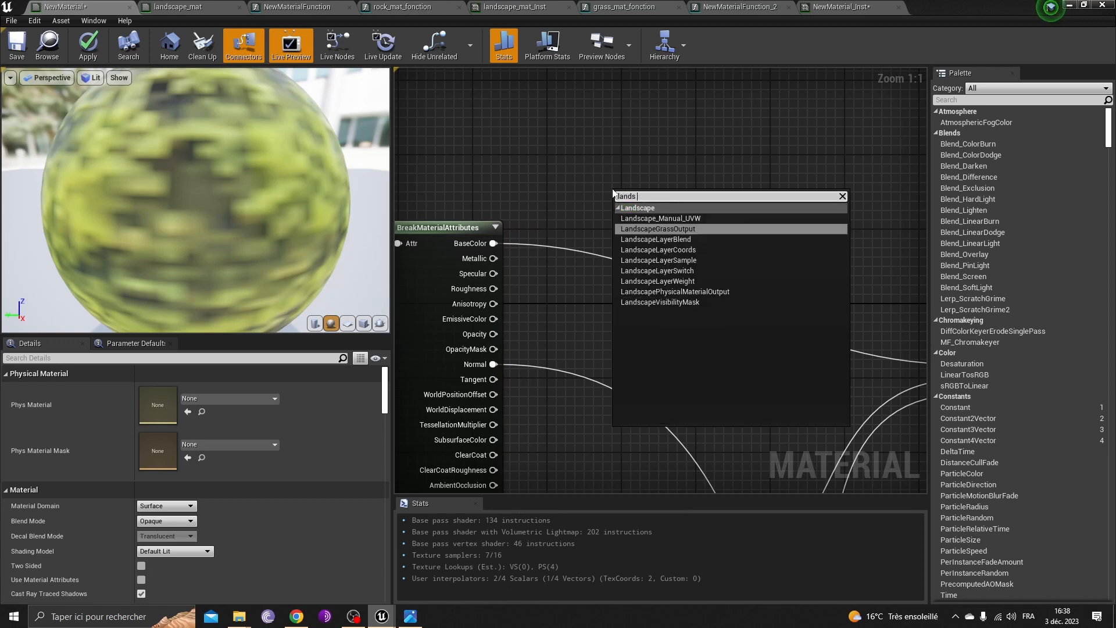
{"action": "left_click", "coordinate": [669, 240]}
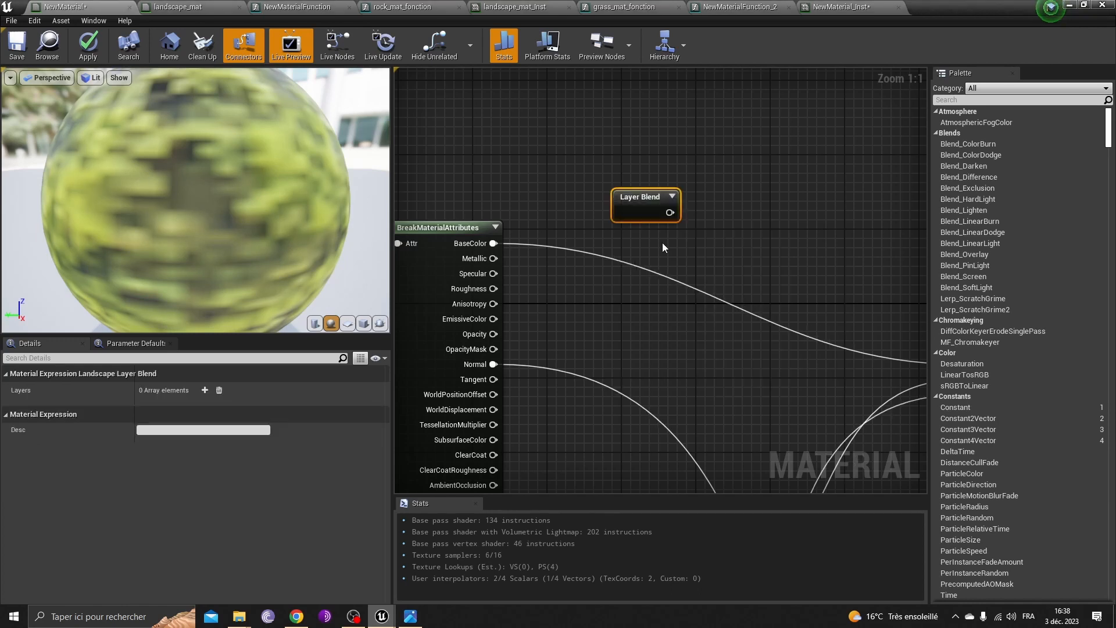
{"action": "left_click_drag", "start_coordinate": [642, 216], "coordinate": [670, 172]}
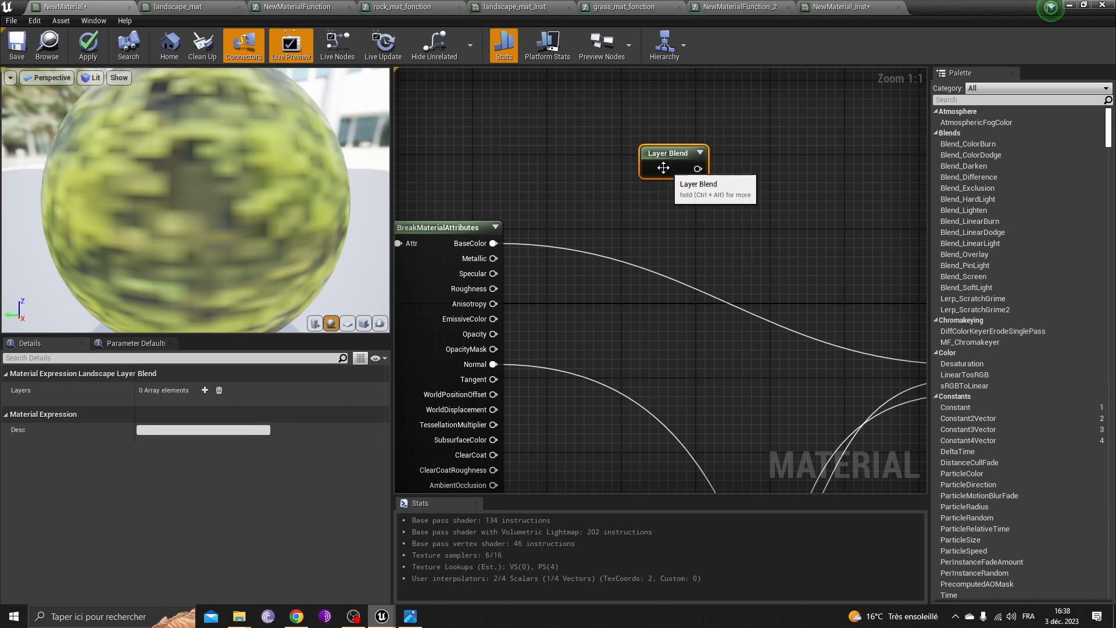
Step: Add two layers to the Layer Blend node and name the first one base_material
{"action": "left_click", "coordinate": [206, 390]}
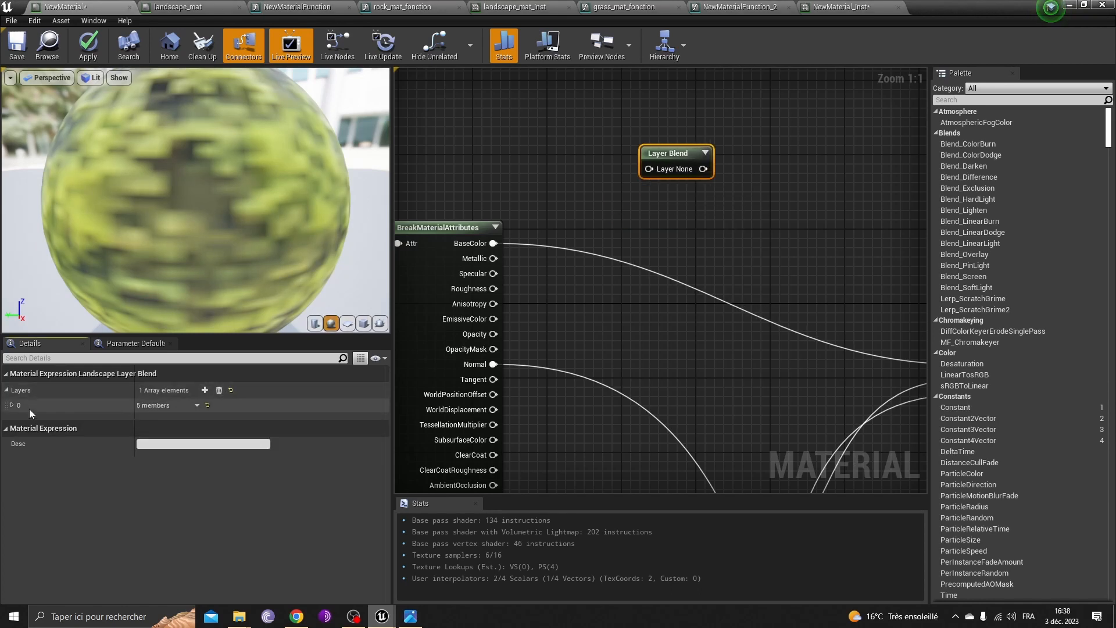
{"action": "left_click", "coordinate": [205, 390]}
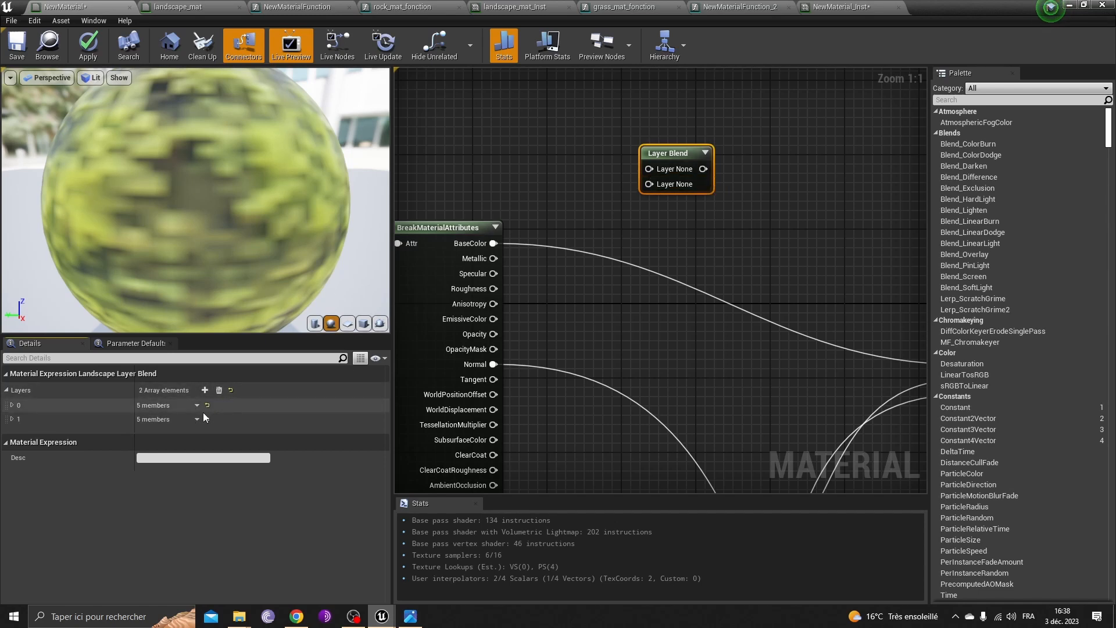
{"action": "left_click", "coordinate": [11, 405]}
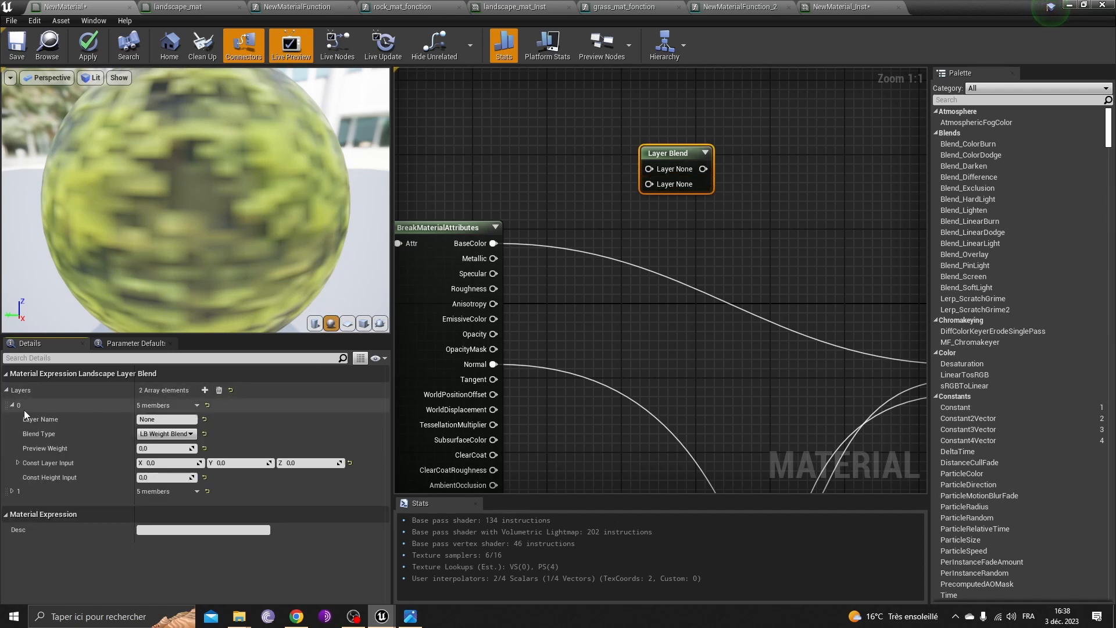
{"action": "left_click", "coordinate": [169, 417]}
{"action": "type", "text": "base"}
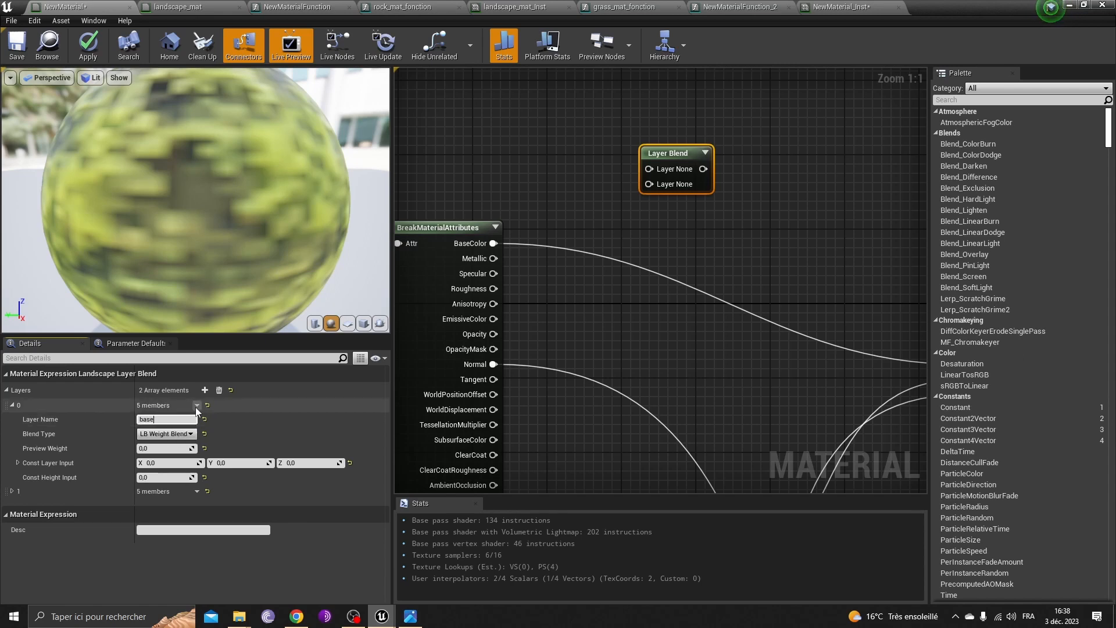
{"action": "type", "text": "_material"}
{"action": "key", "text": "Return"}
Step: Try to route the rock BaseColor through the Layer Blend's base_material layer
{"action": "right_click_drag", "start_coordinate": [592, 143], "coordinate": [683, 158]}
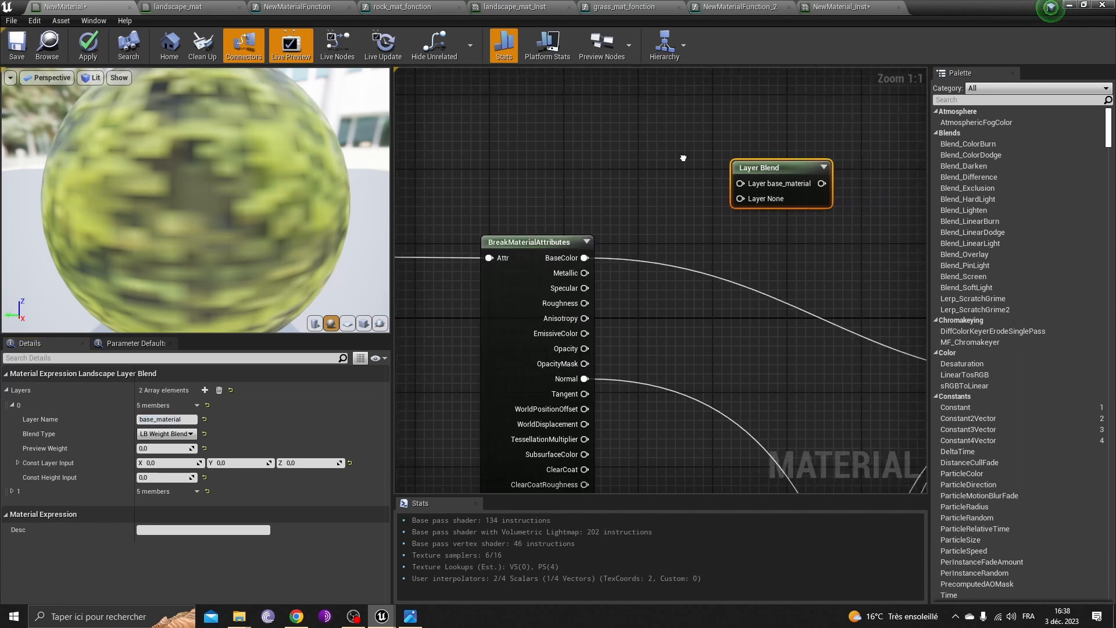
{"action": "left_click_drag", "start_coordinate": [581, 260], "coordinate": [818, 186]}
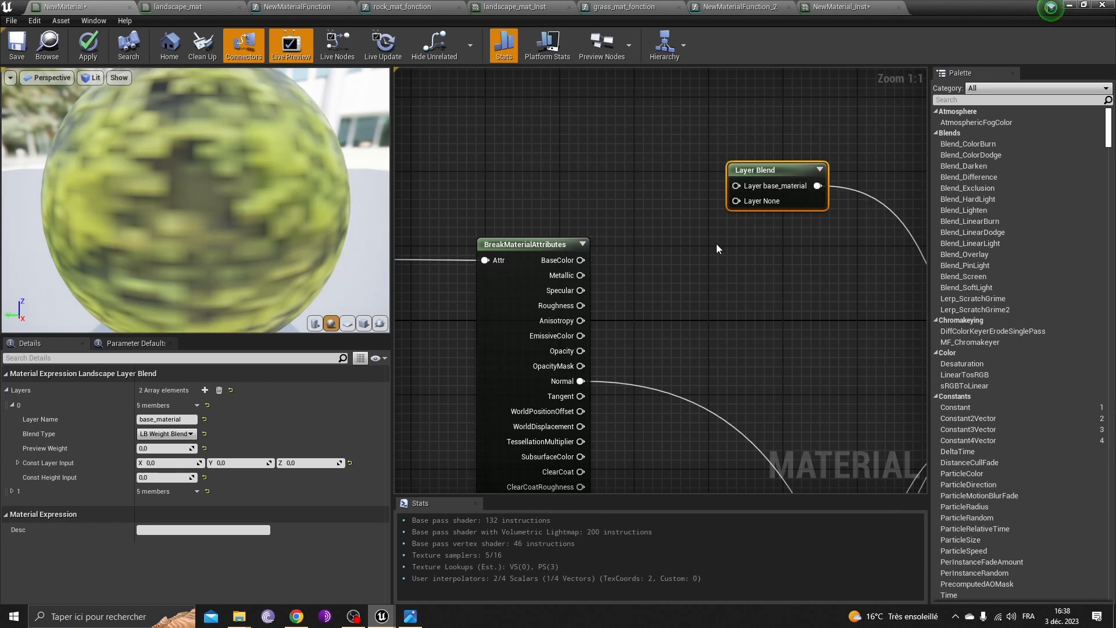
{"action": "left_click_drag", "start_coordinate": [580, 261], "coordinate": [611, 256]}
{"action": "left_click_drag", "start_coordinate": [723, 192], "coordinate": [737, 186]}
{"action": "right_click_drag", "start_coordinate": [645, 217], "coordinate": [552, 232]}
{"action": "right_click_drag", "start_coordinate": [661, 203], "coordinate": [925, 205]}
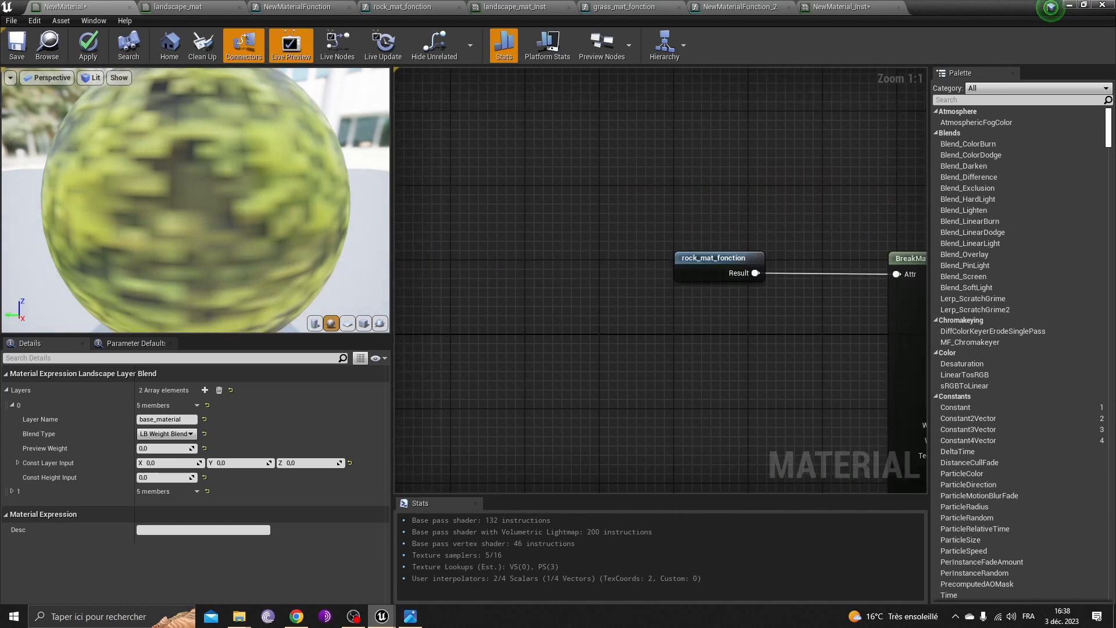
{"action": "right_click_drag", "start_coordinate": [707, 266], "coordinate": [647, 195]}
{"action": "left_click_drag", "start_coordinate": [775, 200], "coordinate": [555, 250], "text": "ctrl"}
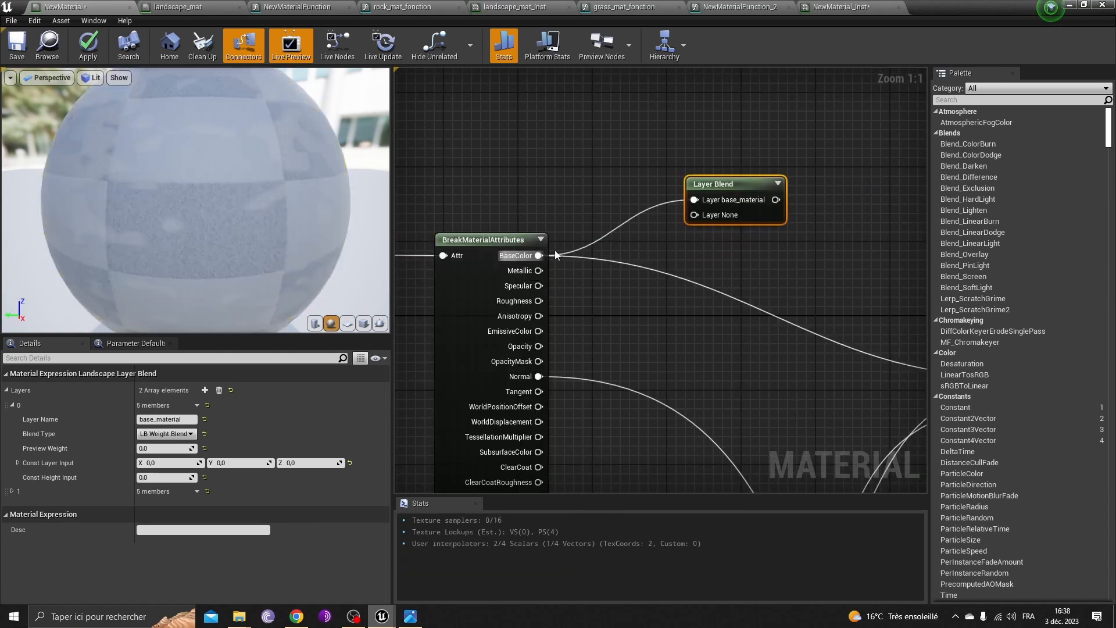
Step: Relocate the Layer Blend node beside the grass BreakMaterialAttributes node, shifting the grass nodes away from the Lerps to make room
{"action": "key", "text": "Delete"}
{"action": "scroll", "coordinate": [529, 235], "scroll_direction": "down", "scroll_amount": 8}
{"action": "right_click_drag", "start_coordinate": [533, 285], "coordinate": [569, 182]}
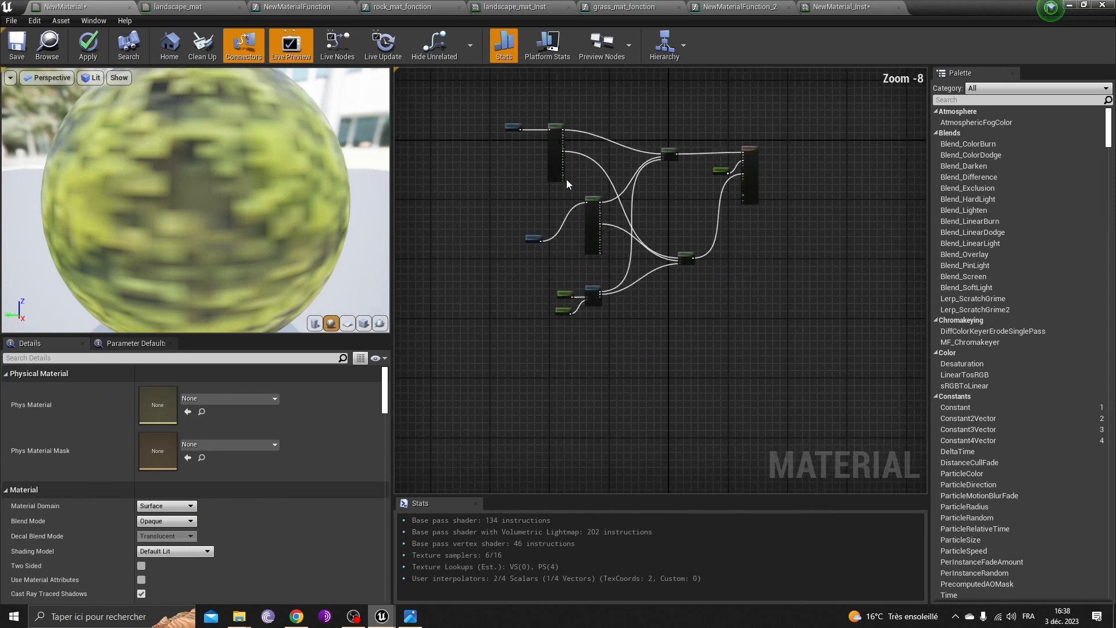
{"action": "scroll", "coordinate": [564, 198], "scroll_direction": "up", "scroll_amount": 8}
{"action": "right_click_drag", "start_coordinate": [460, 379], "coordinate": [577, 319]}
{"action": "left_click_drag", "start_coordinate": [541, 303], "coordinate": [411, 303]}
{"action": "right_click_drag", "start_coordinate": [566, 241], "coordinate": [474, 289]}
{"action": "left_click_drag", "start_coordinate": [740, 160], "coordinate": [469, 338]}
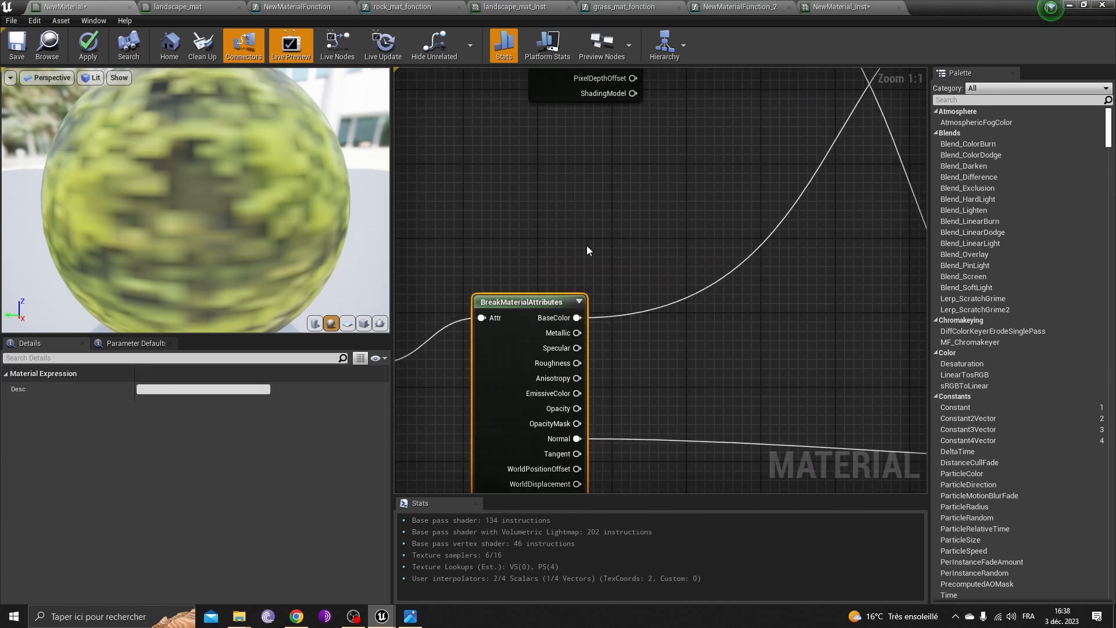
{"action": "key", "text": "ctrl+v"}
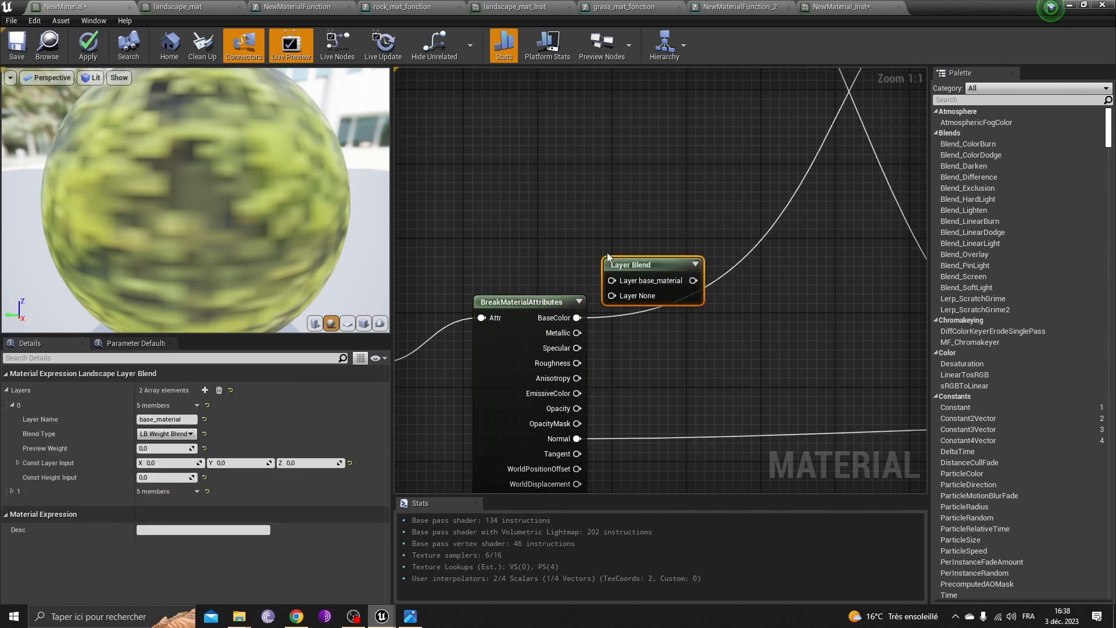
Step: Insert the Layer Blend between the grass BaseColor and its Lerp, feeding the grass BaseColor into the base_material layer
{"action": "right_click_drag", "start_coordinate": [605, 217], "coordinate": [548, 220]}
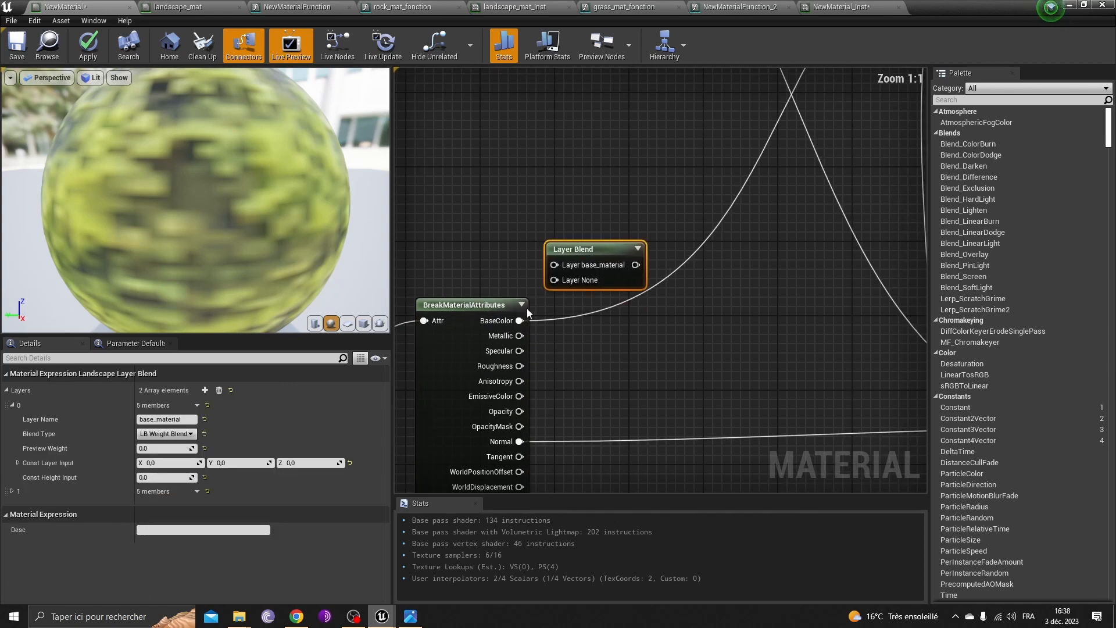
{"action": "left_click_drag", "start_coordinate": [522, 321], "coordinate": [663, 306], "text": "ctrl"}
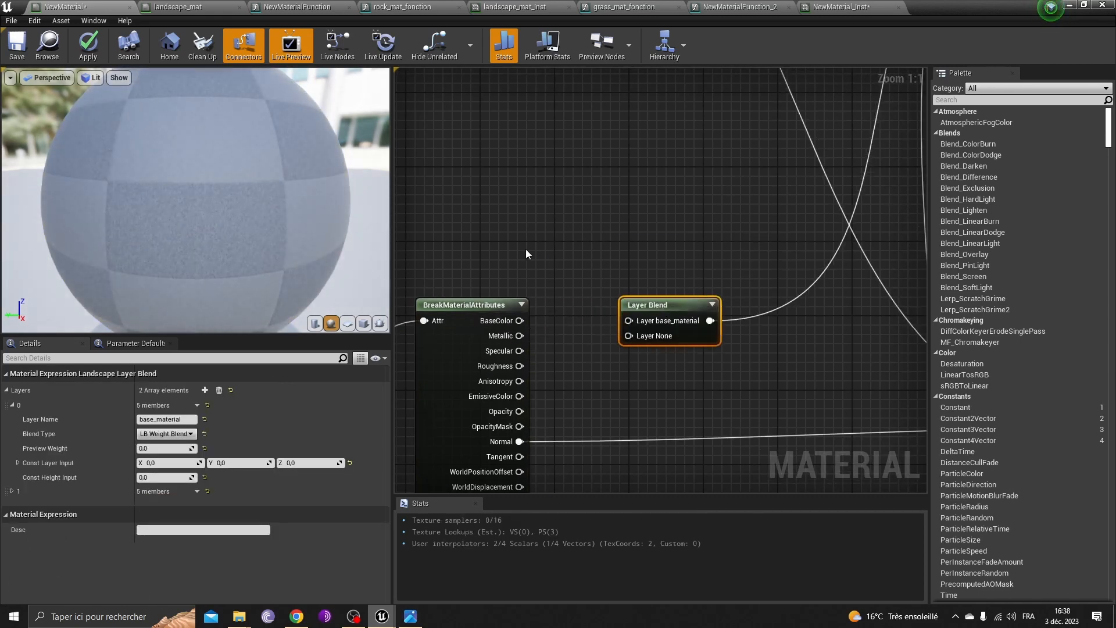
{"action": "right_click_drag", "start_coordinate": [525, 249], "coordinate": [475, 195]}
{"action": "left_click_drag", "start_coordinate": [469, 268], "coordinate": [629, 213]}
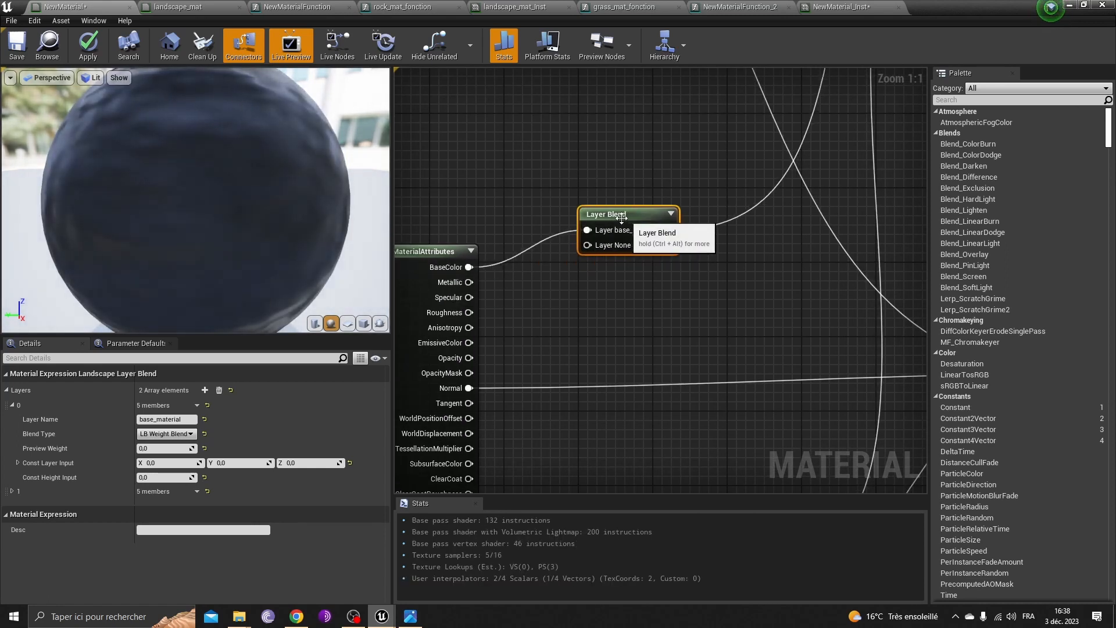
{"action": "left_click", "coordinate": [599, 266]}
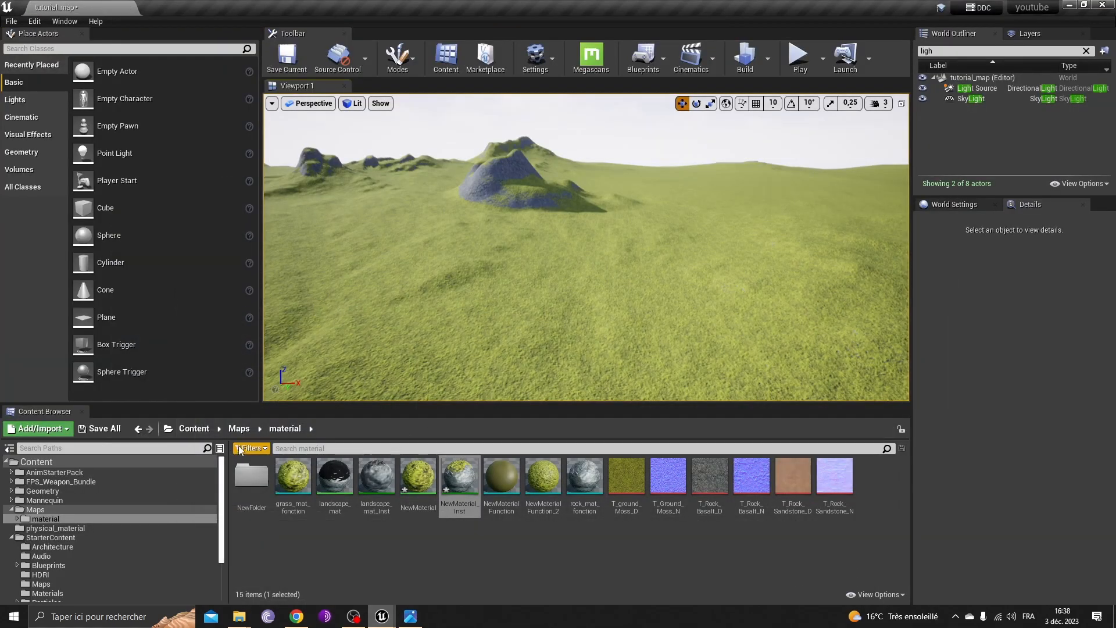
Step: Add the T_Concrete_Grime_D texture from the StarterContent Textures folder to the NewMaterial graph
{"action": "left_click", "coordinate": [193, 428]}
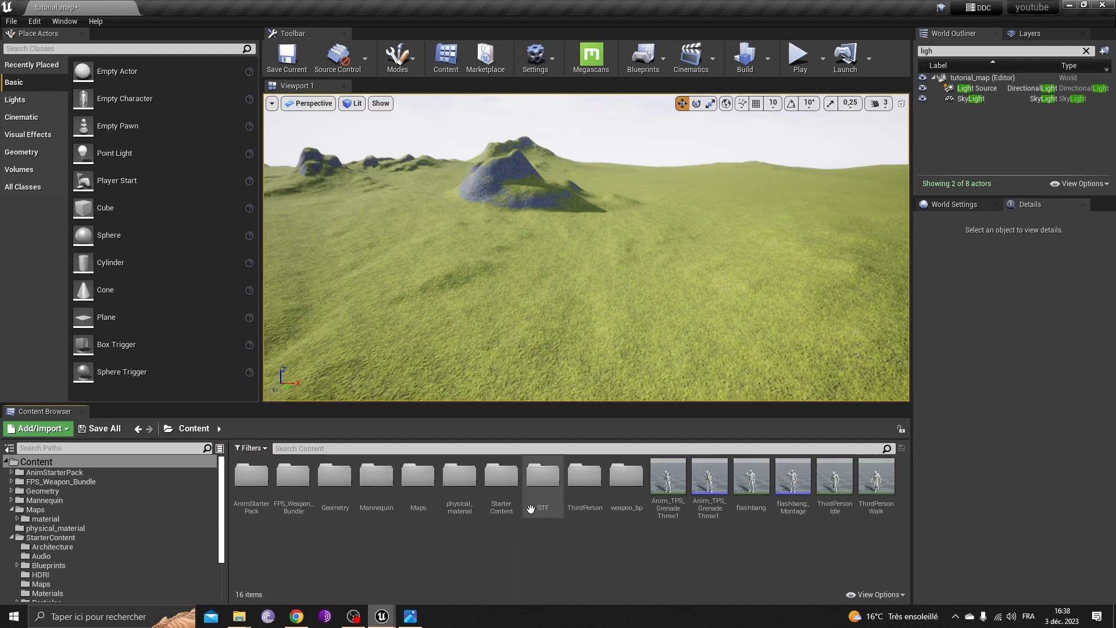
{"action": "double_click", "coordinate": [495, 489]}
{"action": "double_click", "coordinate": [627, 478]}
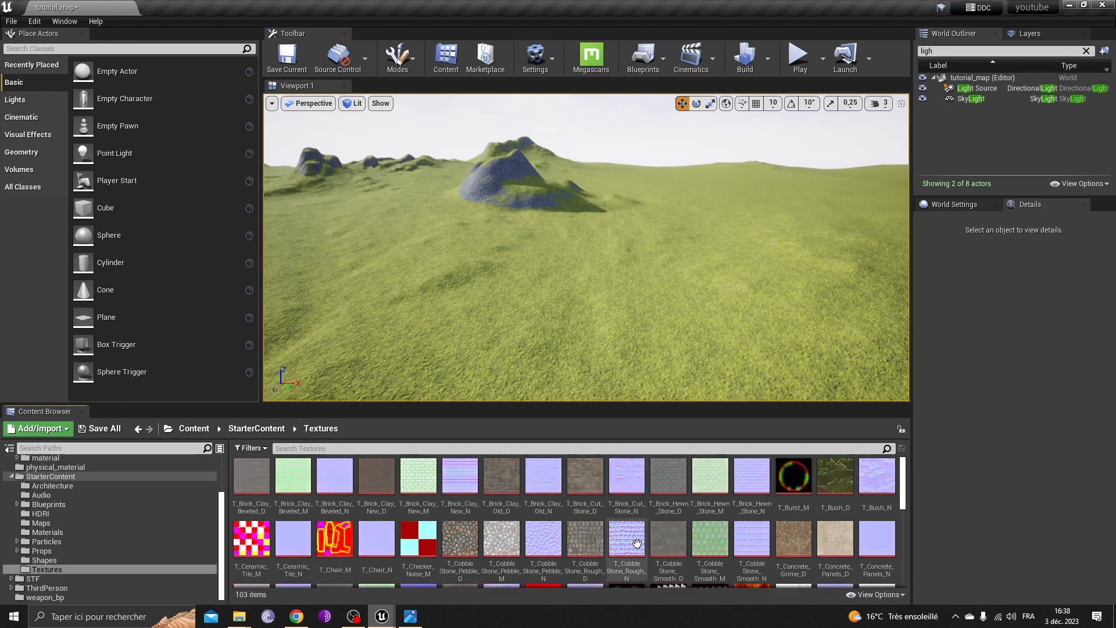
{"action": "scroll", "coordinate": [672, 550], "scroll_direction": "down", "scroll_amount": 2}
{"action": "scroll", "coordinate": [672, 550], "scroll_direction": "up", "scroll_amount": 1}
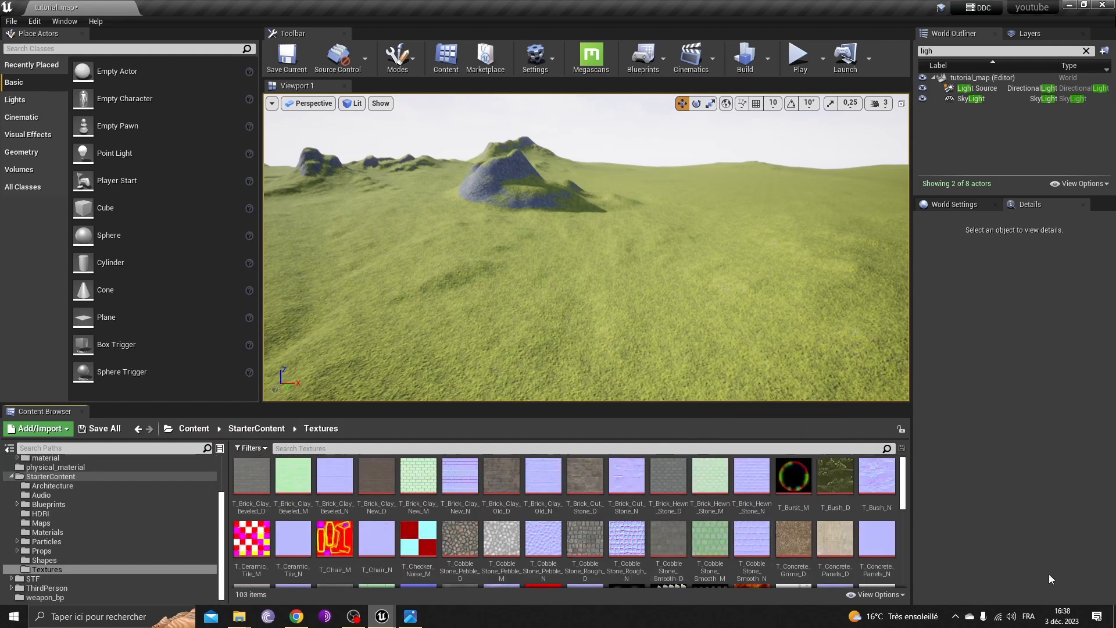
{"action": "left_click", "coordinate": [796, 544]}
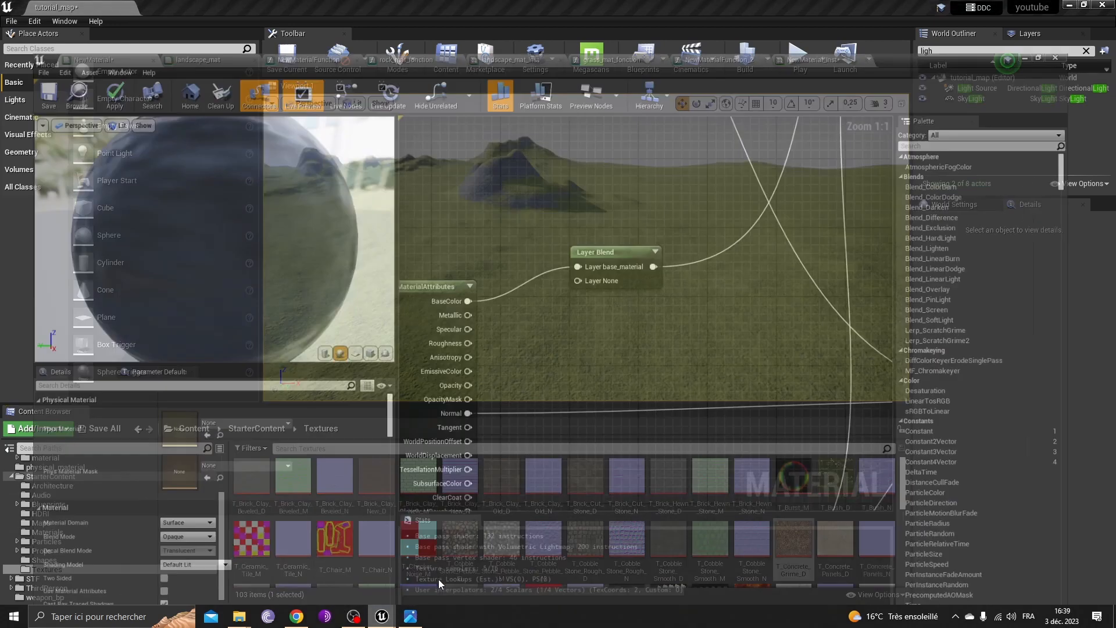
{"action": "left_click", "coordinate": [439, 579]}
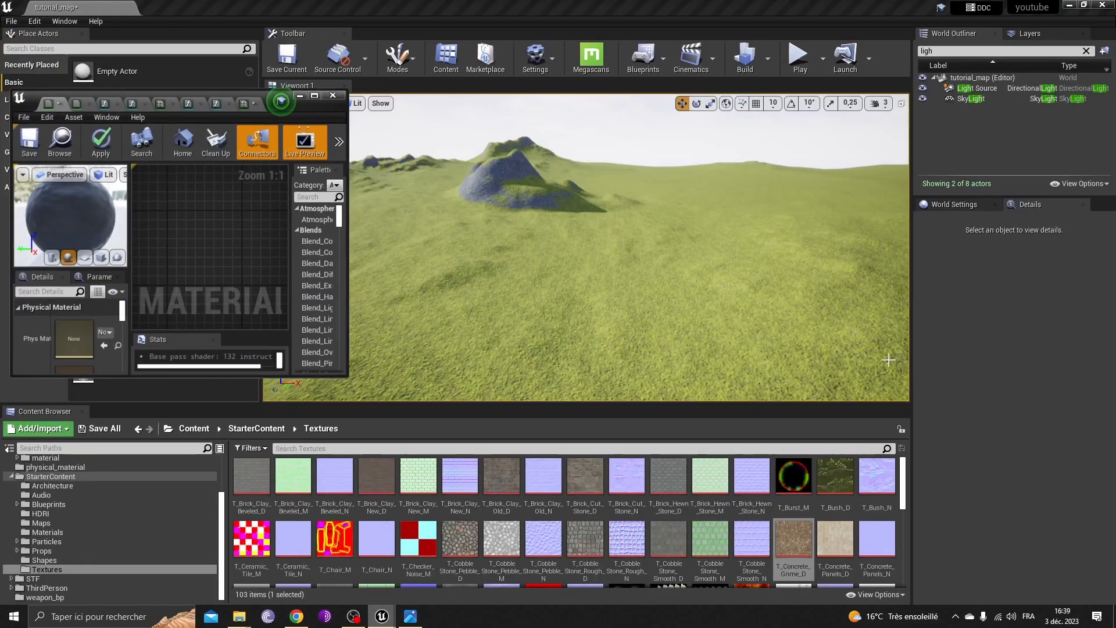
{"action": "left_click_drag", "start_coordinate": [800, 535], "coordinate": [169, 255]}
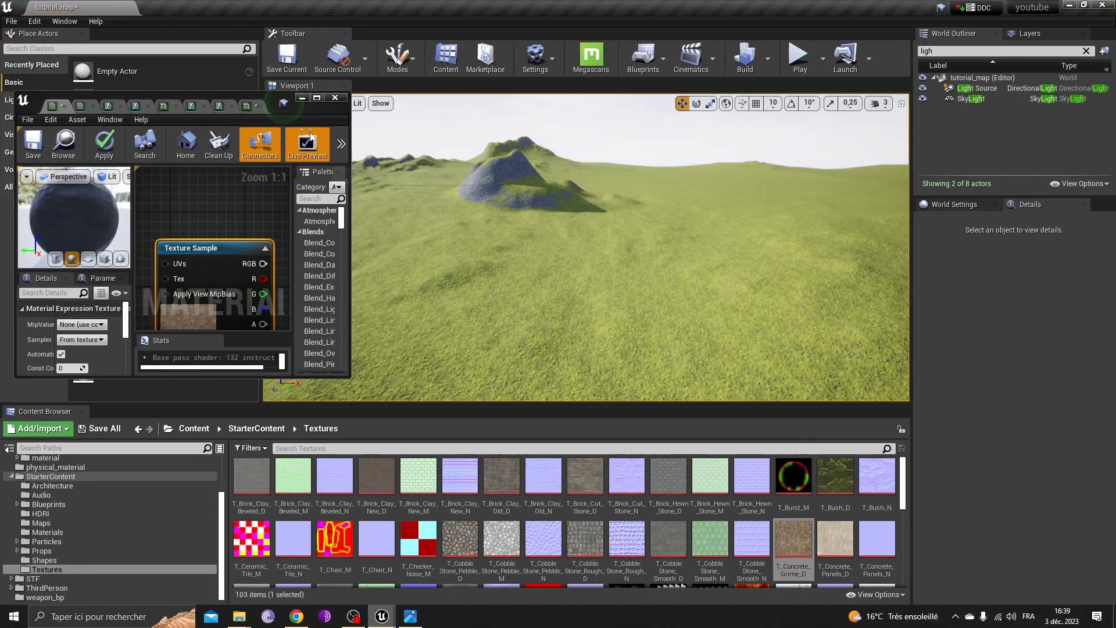
Step: Place the new Texture Sample above the grass nodes and connect its RGB output to the Layer Blend's unnamed second layer
{"action": "left_click", "coordinate": [317, 98]}
{"action": "scroll", "coordinate": [598, 282], "scroll_direction": "down", "scroll_amount": 4}
{"action": "left_click_drag", "start_coordinate": [534, 241], "coordinate": [452, 219]}
{"action": "left_click", "coordinate": [495, 204]}
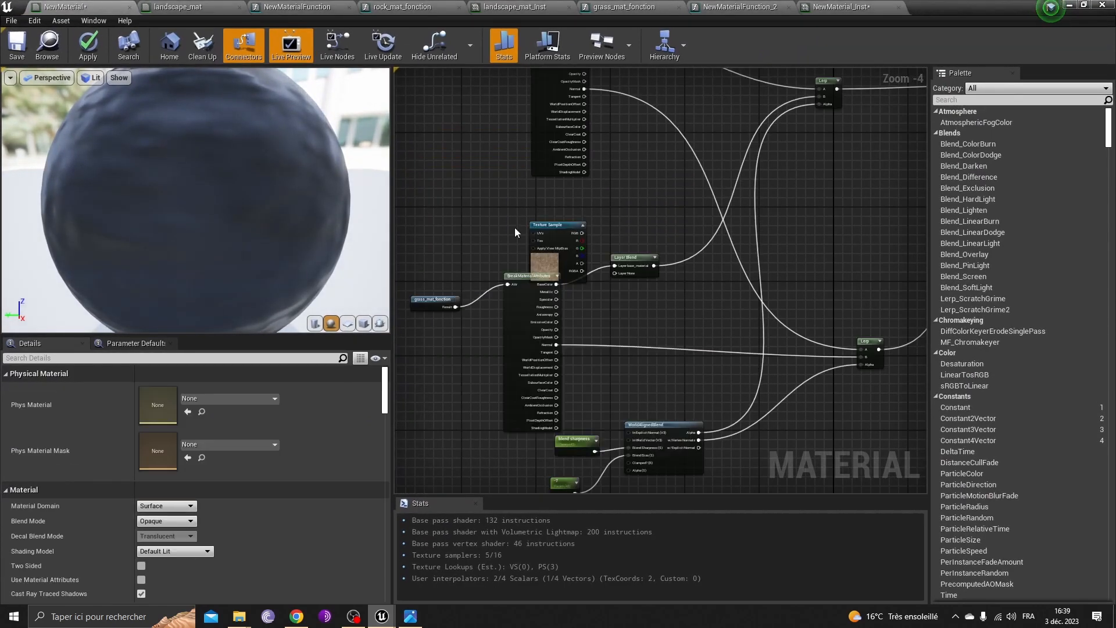
{"action": "left_click_drag", "start_coordinate": [533, 233], "coordinate": [443, 214]}
{"action": "left_click_drag", "start_coordinate": [549, 259], "coordinate": [458, 231]}
{"action": "scroll", "coordinate": [493, 248], "scroll_direction": "up", "scroll_amount": 4}
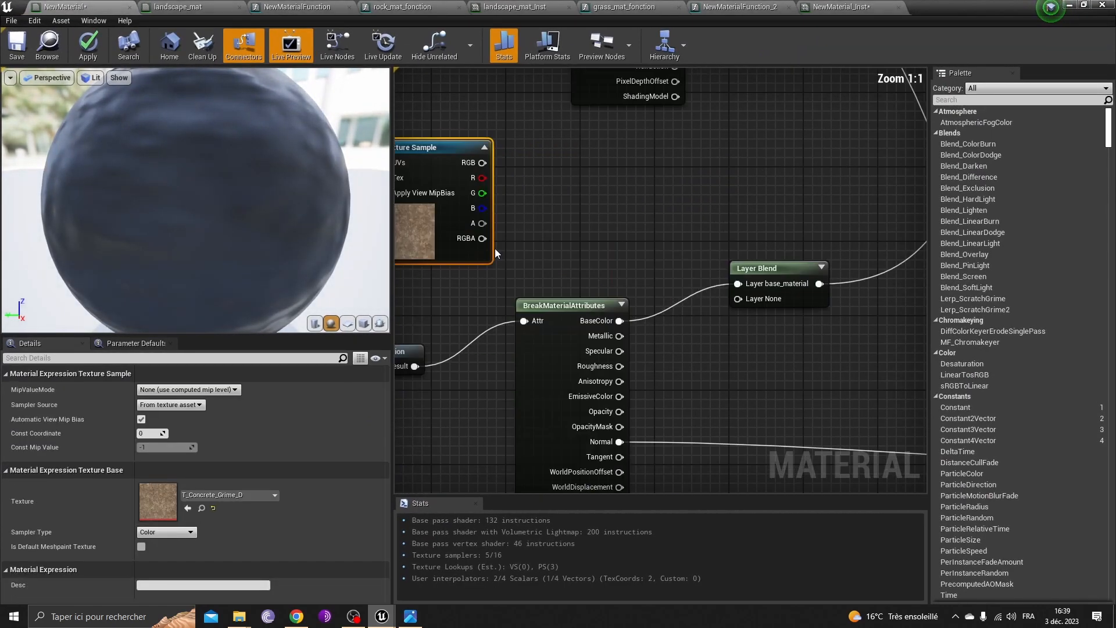
{"action": "left_click_drag", "start_coordinate": [482, 163], "coordinate": [739, 299]}
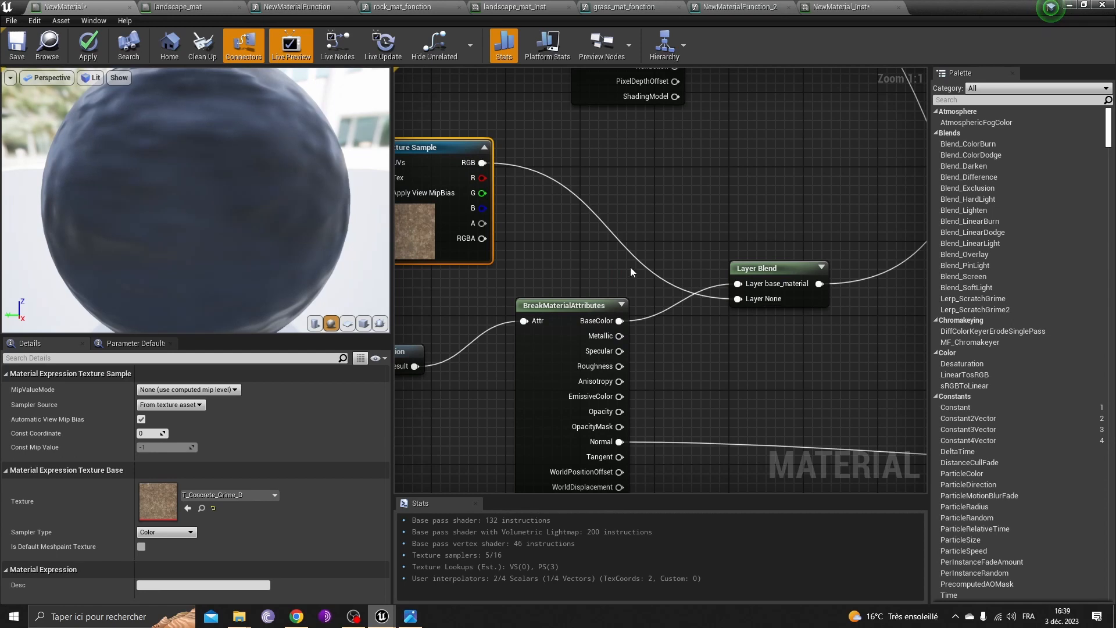
Step: Name the Layer Blend's second layer path
{"action": "left_click", "coordinate": [756, 273]}
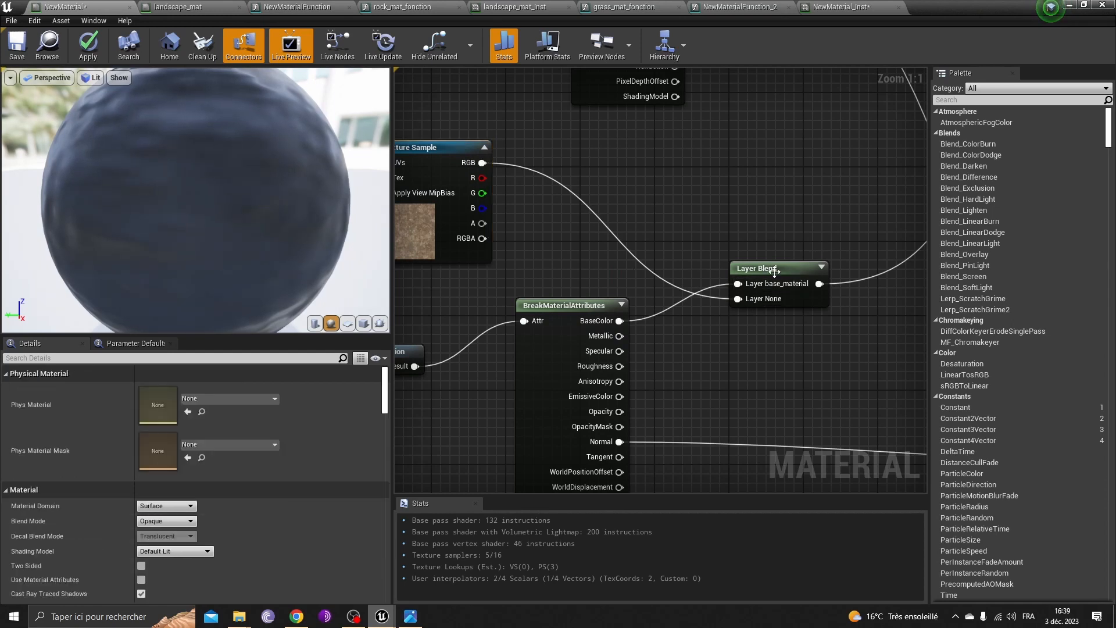
{"action": "left_click", "coordinate": [12, 491]}
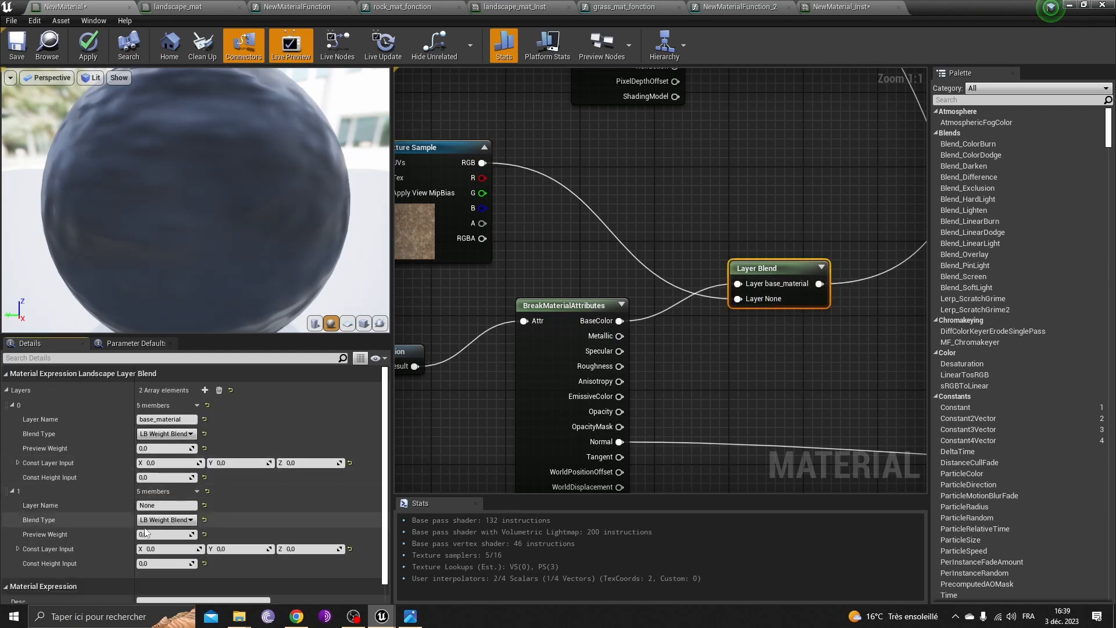
{"action": "key", "text": "ctrl+a"}
{"action": "type", "text": "path"}
{"action": "key", "text": "Return"}
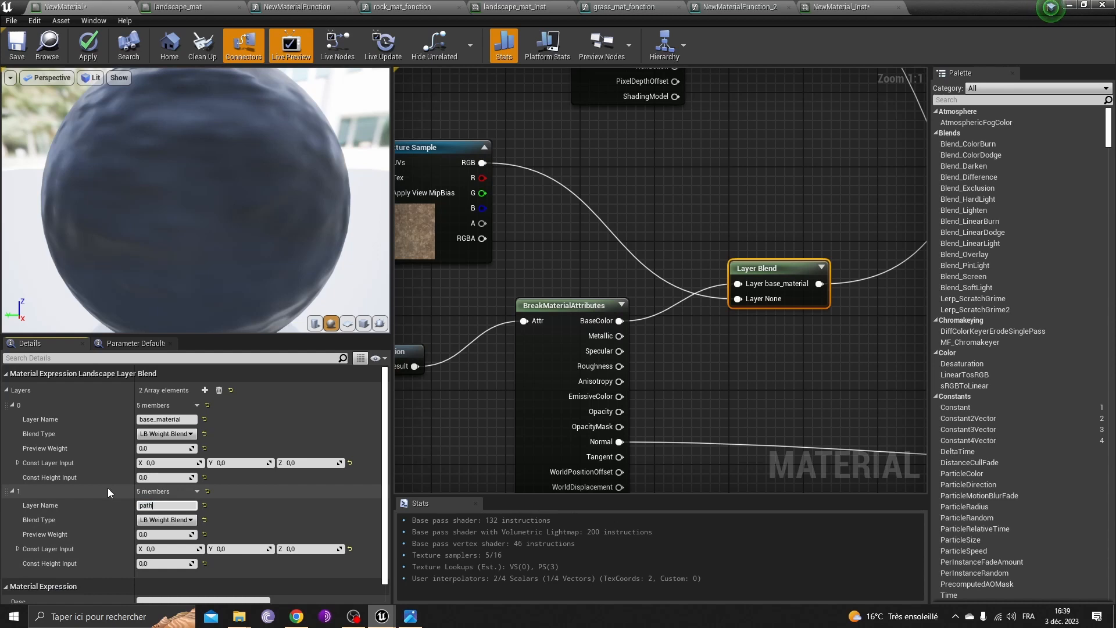
Step: Move the grass_mat_fonction node down, aligned beneath the concrete Texture Sample
{"action": "right_click_drag", "start_coordinate": [643, 245], "coordinate": [783, 222]}
{"action": "left_click_drag", "start_coordinate": [544, 330], "coordinate": [588, 359]}
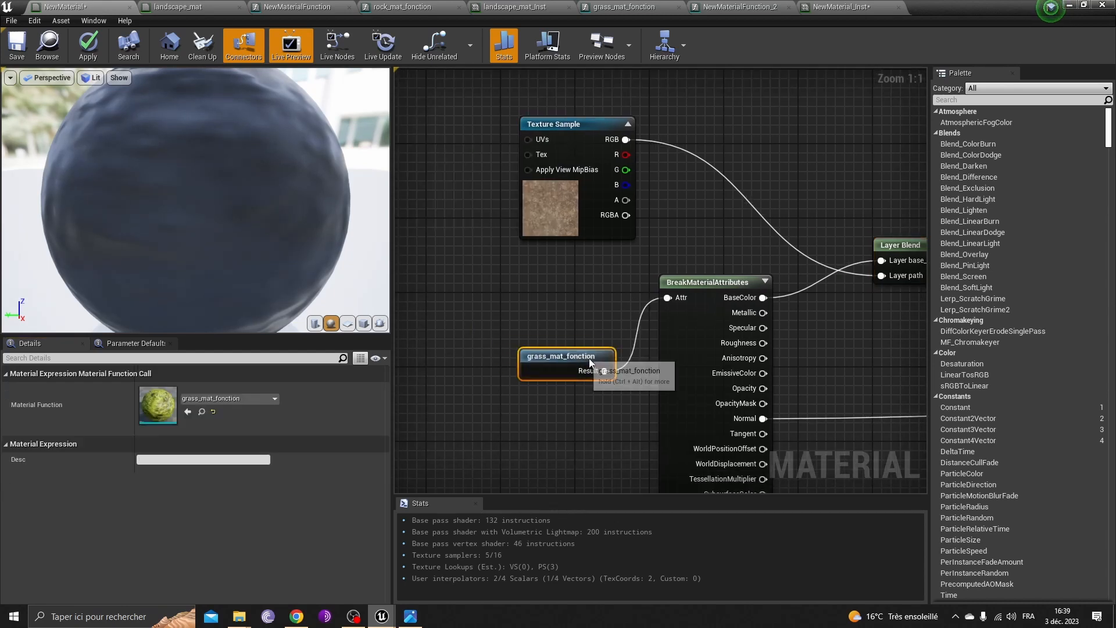
{"action": "left_click", "coordinate": [568, 303]}
Step: Copy the LandscapeCoords and rock tex coor nodes from rock_mat_fonction into NewMaterial beside the concrete Texture Sample
{"action": "right_click_drag", "start_coordinate": [567, 303], "coordinate": [678, 484]}
{"action": "scroll", "coordinate": [636, 367], "scroll_direction": "down", "scroll_amount": 4}
{"action": "scroll", "coordinate": [637, 369], "scroll_direction": "up", "scroll_amount": 4}
{"action": "right_click_drag", "start_coordinate": [638, 368], "coordinate": [604, 298]}
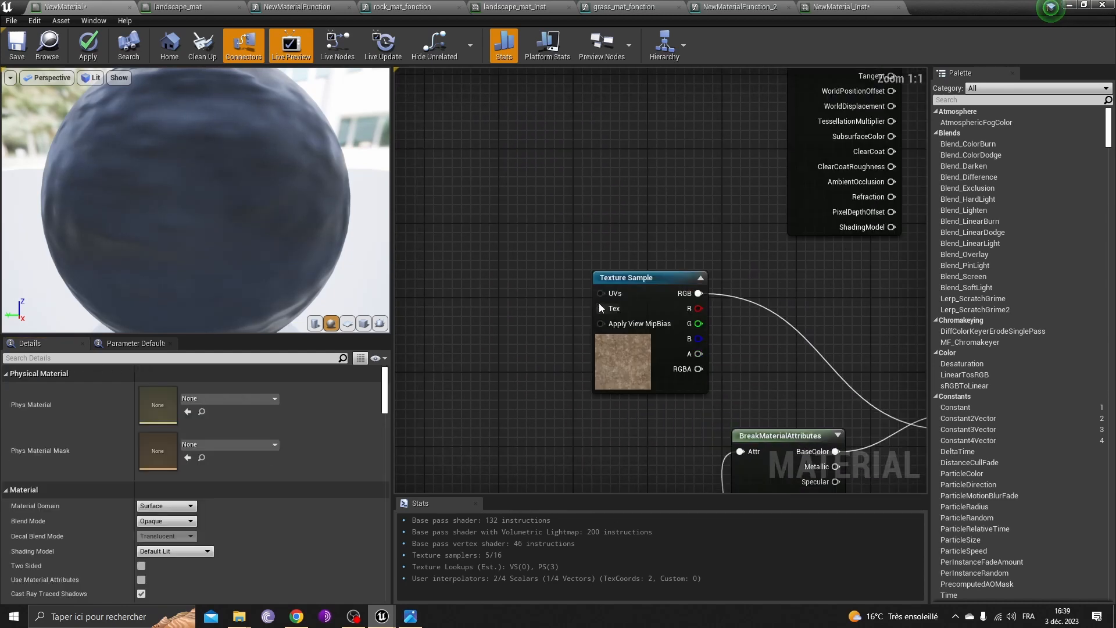
{"action": "left_click", "coordinate": [387, 7]}
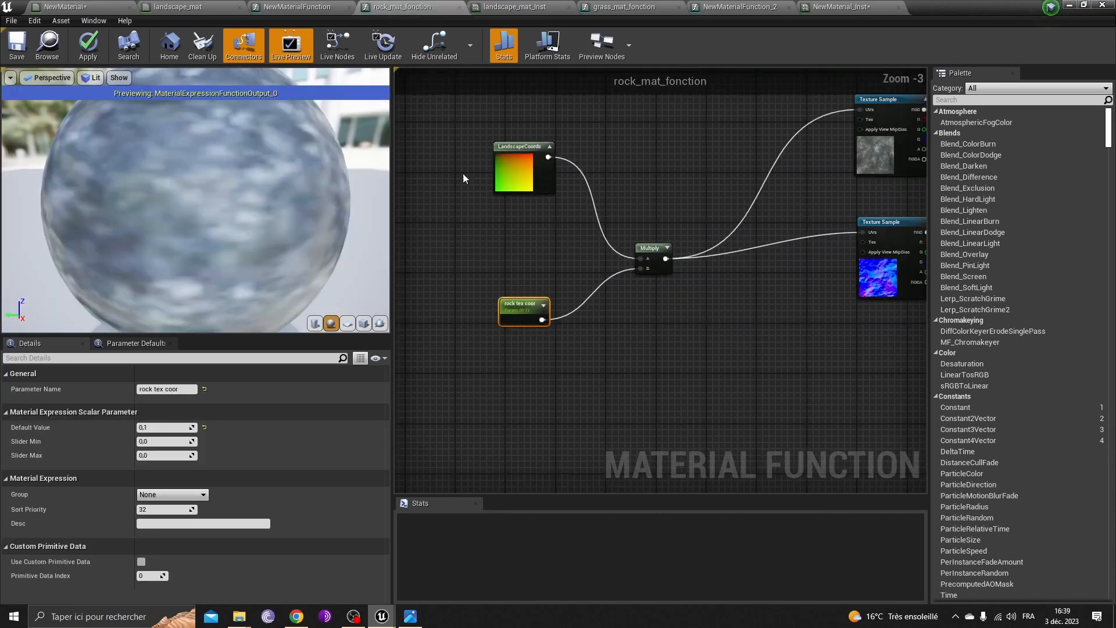
{"action": "left_click_drag", "start_coordinate": [570, 139], "coordinate": [497, 363]}
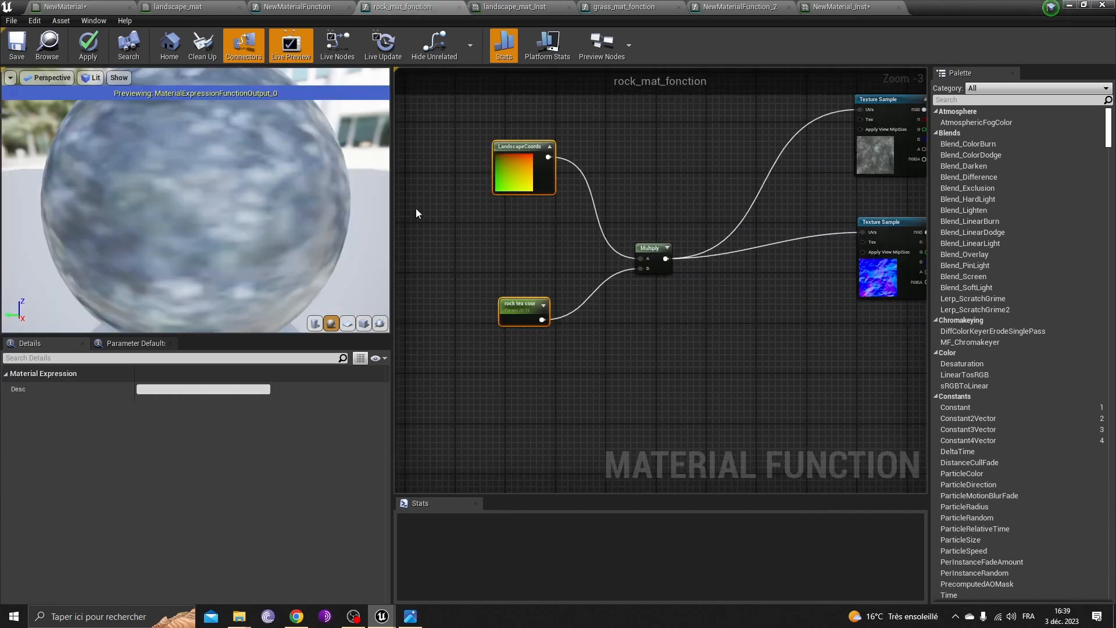
{"action": "left_click", "coordinate": [81, 7]}
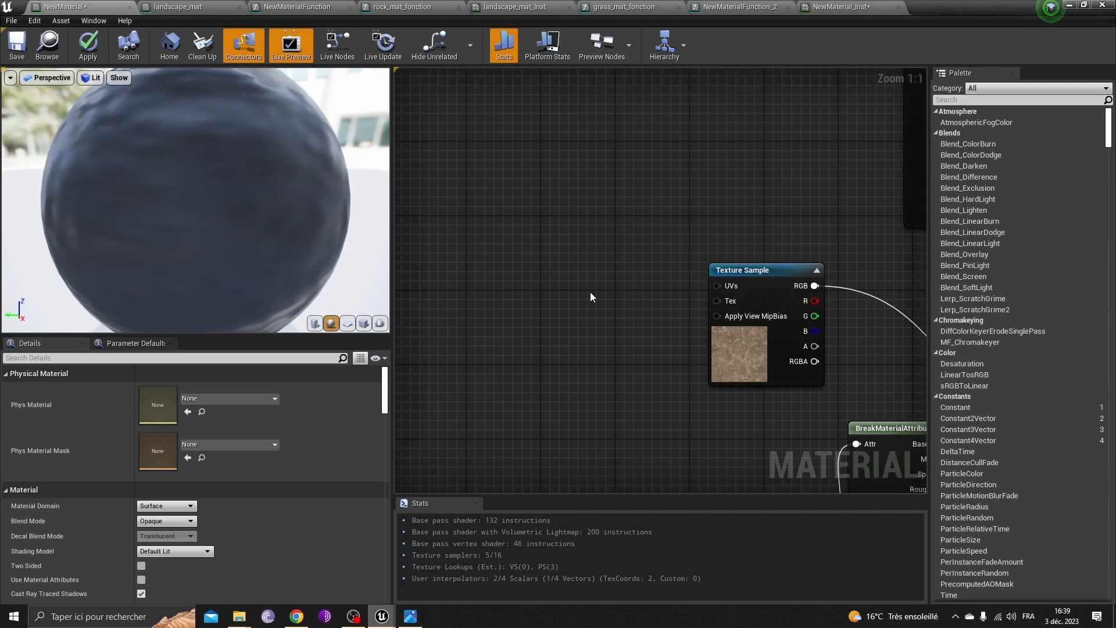
{"action": "key", "text": "ctrl+v"}
Step: Multiply LandscapeCoords by the rock tex coor parameter with a Multiply node and feed the result into the concrete Texture Sample's UVs
{"action": "left_click_drag", "start_coordinate": [545, 201], "coordinate": [724, 289]}
{"action": "left_click_drag", "start_coordinate": [545, 202], "coordinate": [590, 329]}
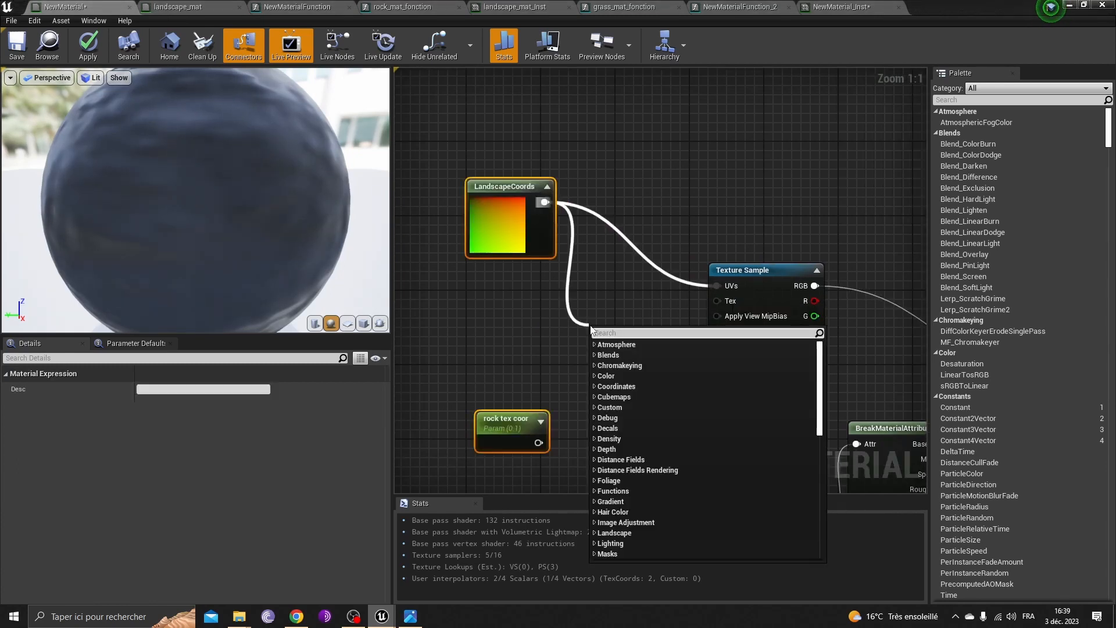
{"action": "type", "text": "multipla"}
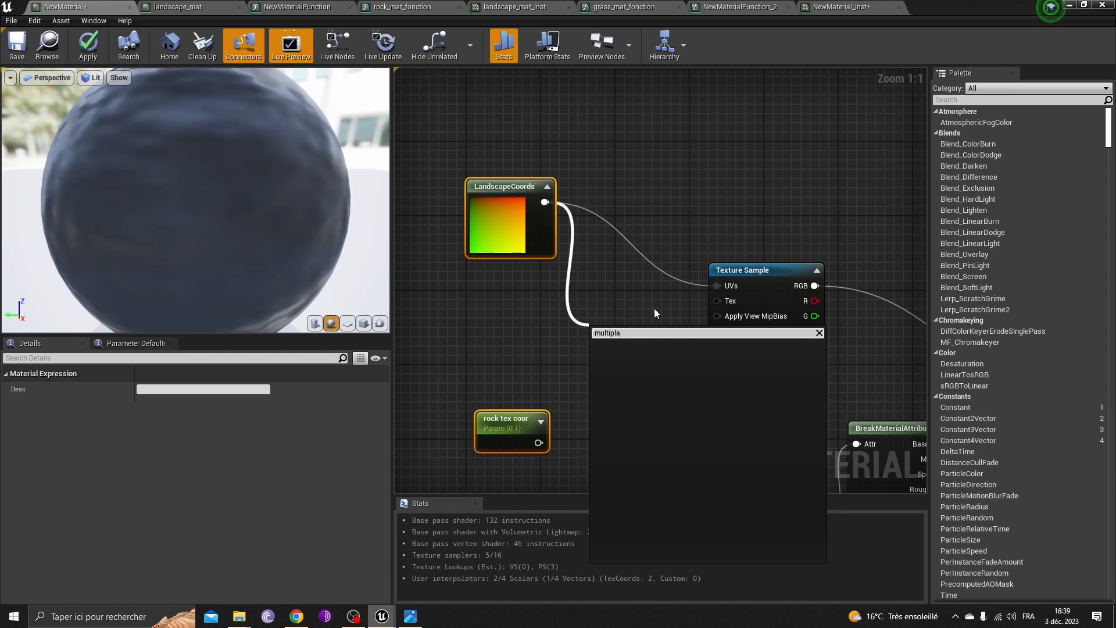
{"action": "key", "text": "BackSpace"}
{"action": "left_click", "coordinate": [623, 386]}
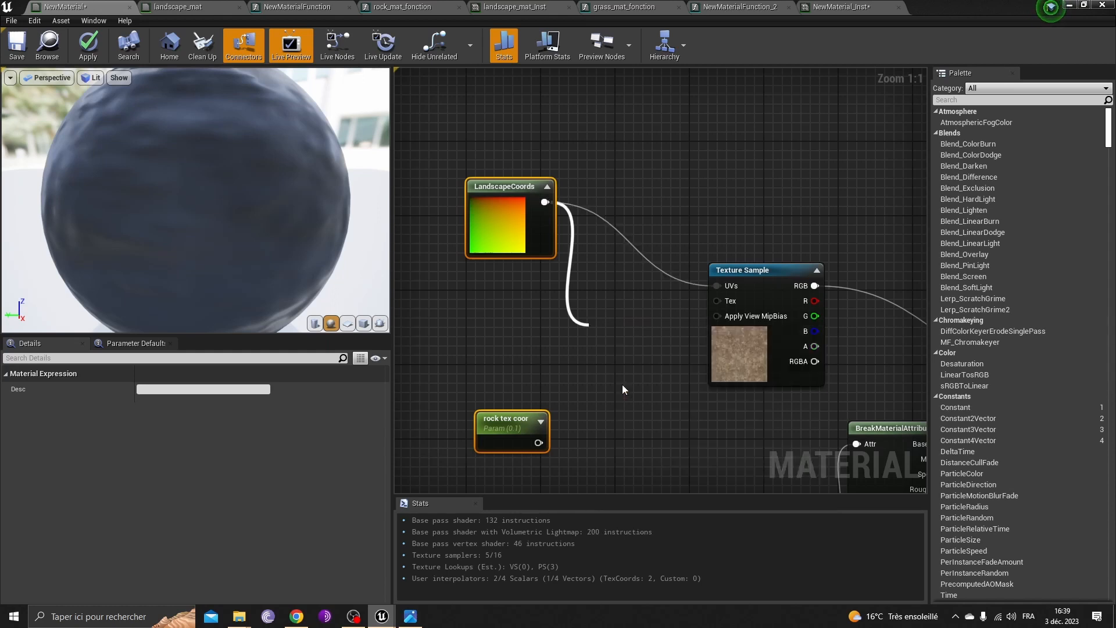
{"action": "left_click_drag", "start_coordinate": [640, 351], "coordinate": [717, 285]}
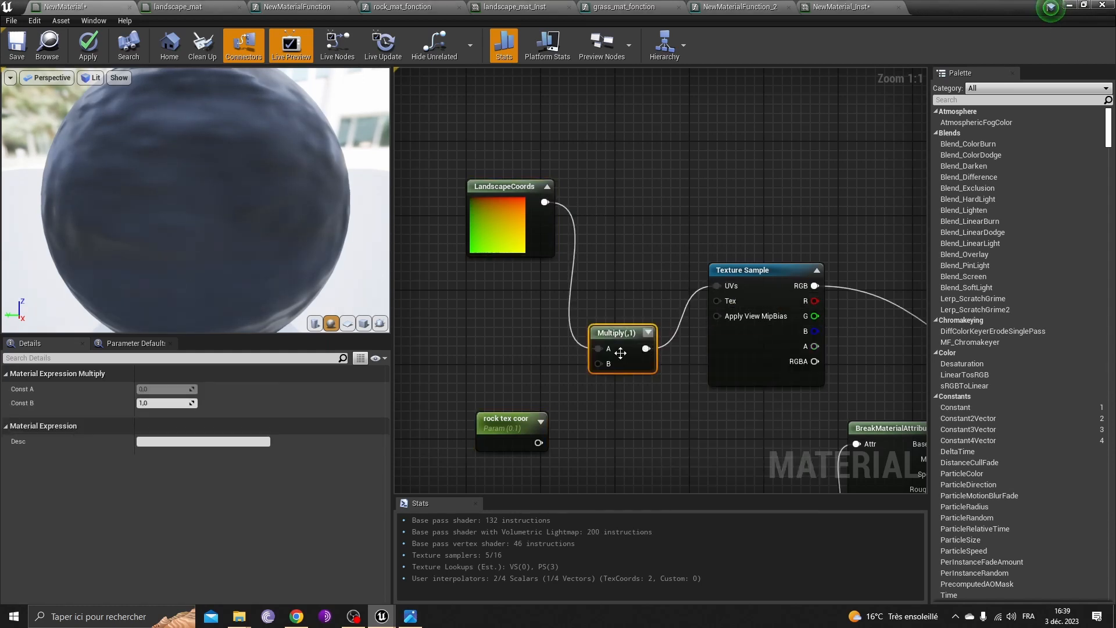
{"action": "left_click_drag", "start_coordinate": [539, 442], "coordinate": [598, 363]}
Step: Rename the copied rock tex coor parameter path_coor and apply the material changes
{"action": "left_click", "coordinate": [509, 422]}
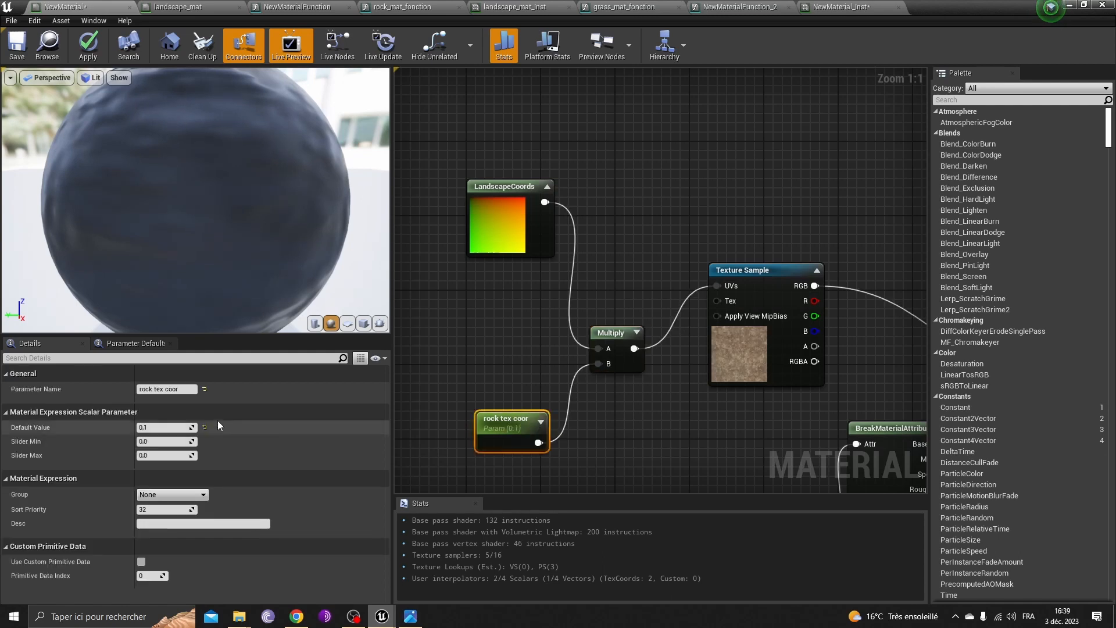
{"action": "left_click", "coordinate": [189, 391]}
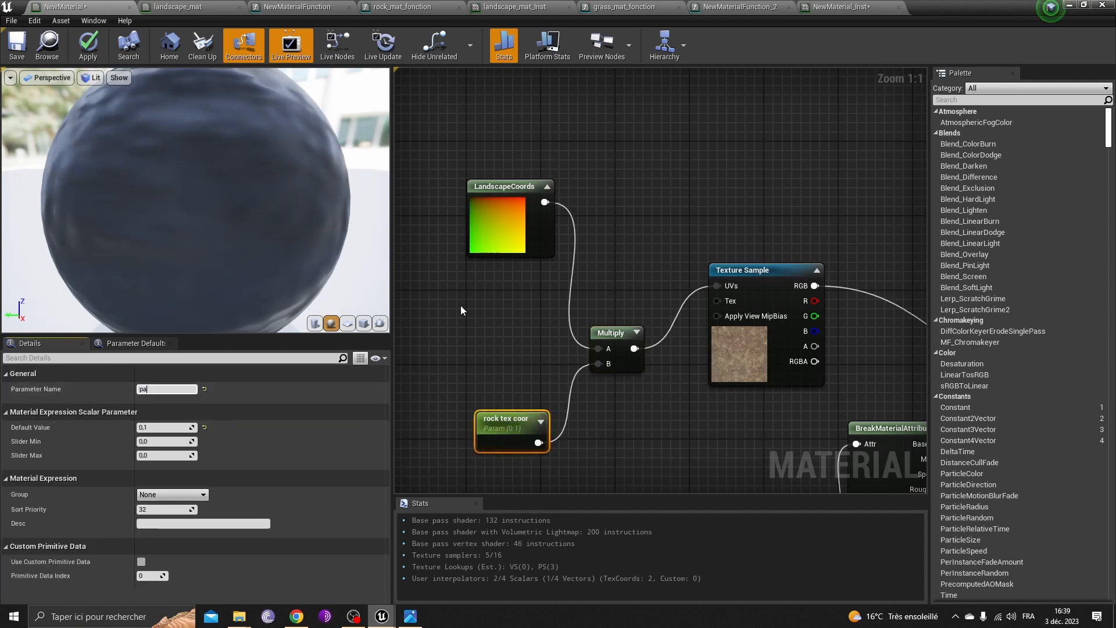
{"action": "key", "text": "Return"}
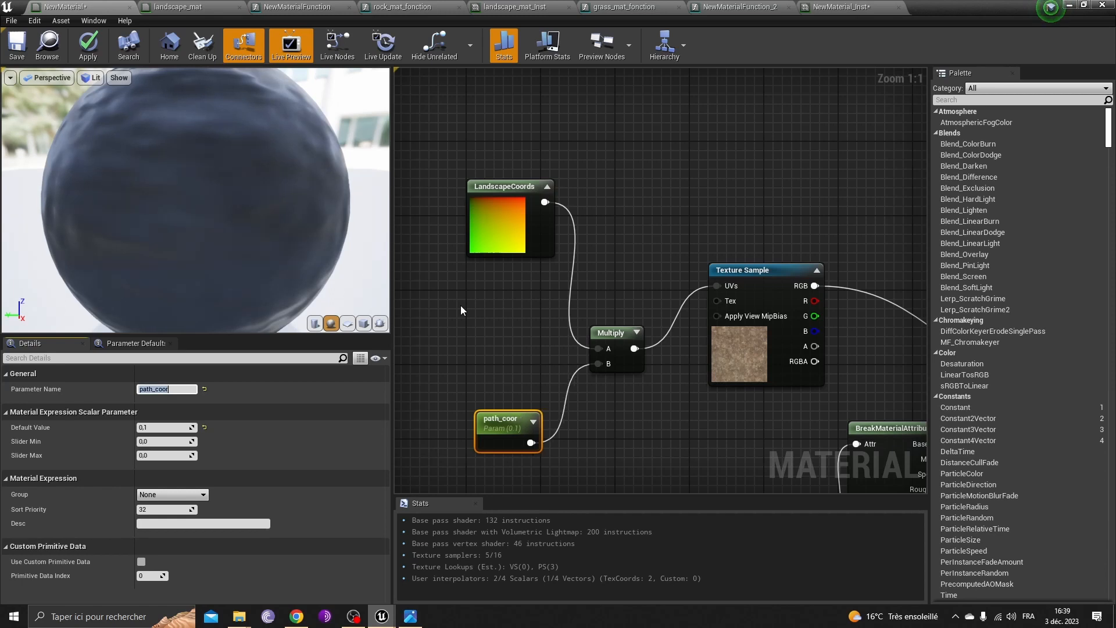
{"action": "left_click", "coordinate": [89, 52]}
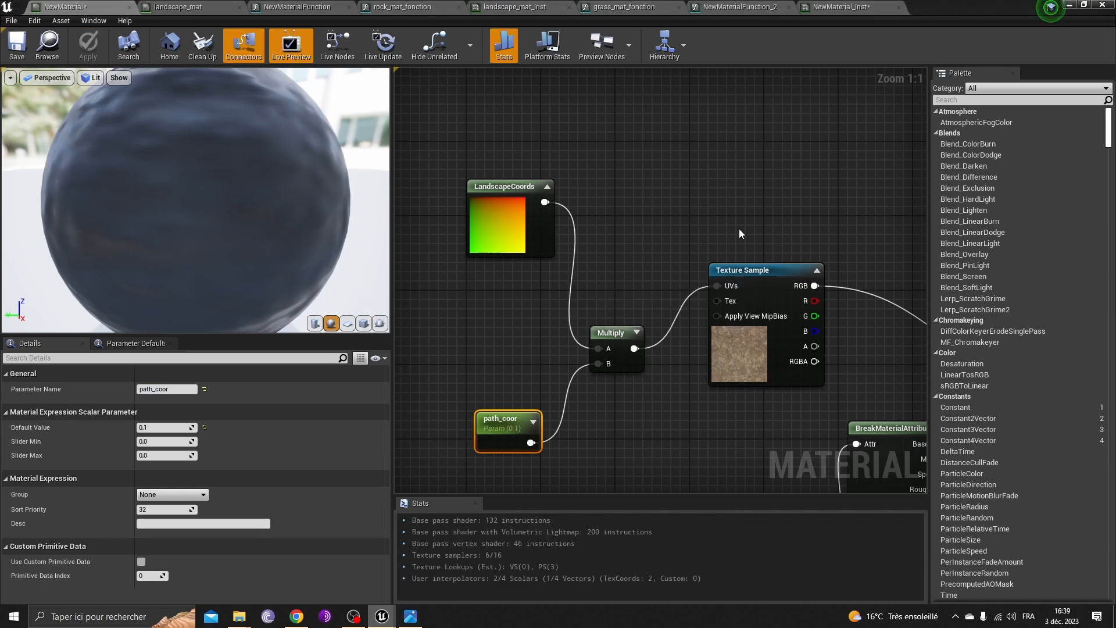
Step: Review how the concrete Texture Sample and grass function connect through the Layer Blend to the rest of the material graph
{"action": "right_click_drag", "start_coordinate": [739, 228], "coordinate": [561, 162]}
{"action": "scroll", "coordinate": [560, 162], "scroll_direction": "down", "scroll_amount": 4}
{"action": "scroll", "coordinate": [658, 237], "scroll_direction": "up", "scroll_amount": 3}
{"action": "right_click_drag", "start_coordinate": [645, 230], "coordinate": [559, 300]}
{"action": "left_click", "coordinate": [604, 400]}
{"action": "scroll", "coordinate": [625, 279], "scroll_direction": "down", "scroll_amount": 3}
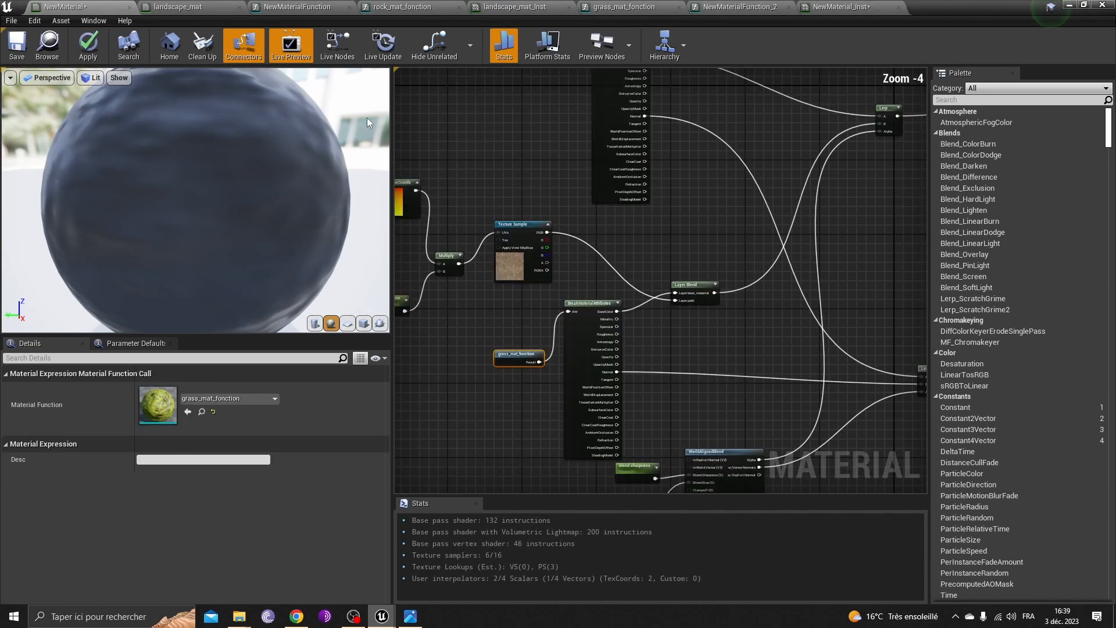
{"action": "left_click", "coordinate": [202, 5]}
{"action": "scroll", "coordinate": [599, 256], "scroll_direction": "down", "scroll_amount": 6}
{"action": "scroll", "coordinate": [644, 264], "scroll_direction": "up", "scroll_amount": 4}
{"action": "right_click_drag", "start_coordinate": [644, 262], "coordinate": [720, 302]}
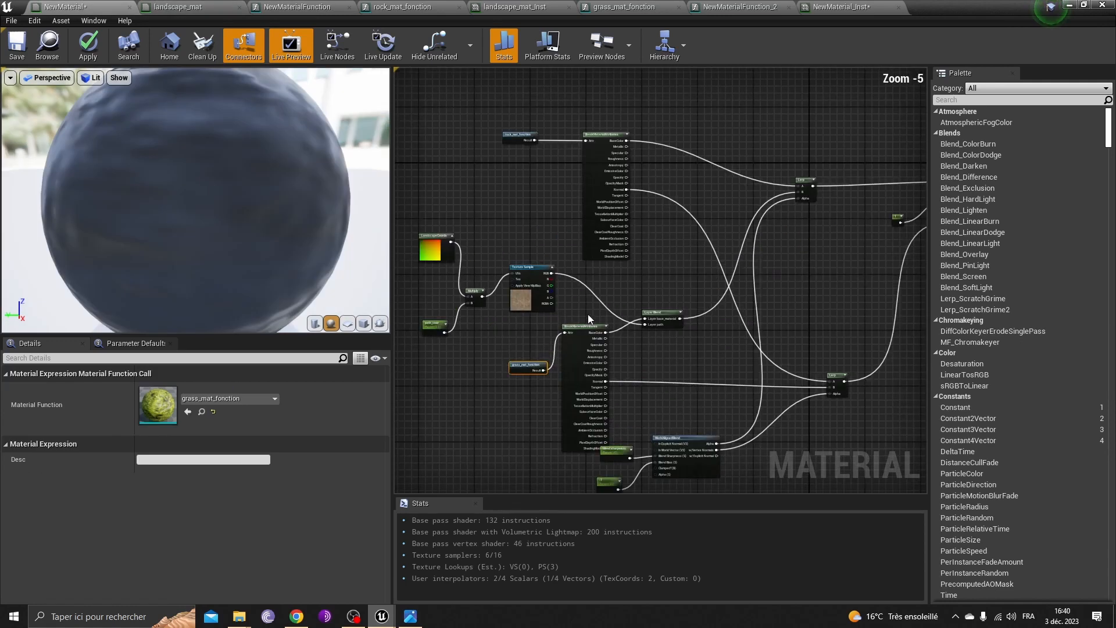
{"action": "scroll", "coordinate": [588, 314], "scroll_direction": "up", "scroll_amount": 4}
Step: Apply NewMaterial and return to the level editor's landscape with the root Content folder open
{"action": "left_click", "coordinate": [88, 46]}
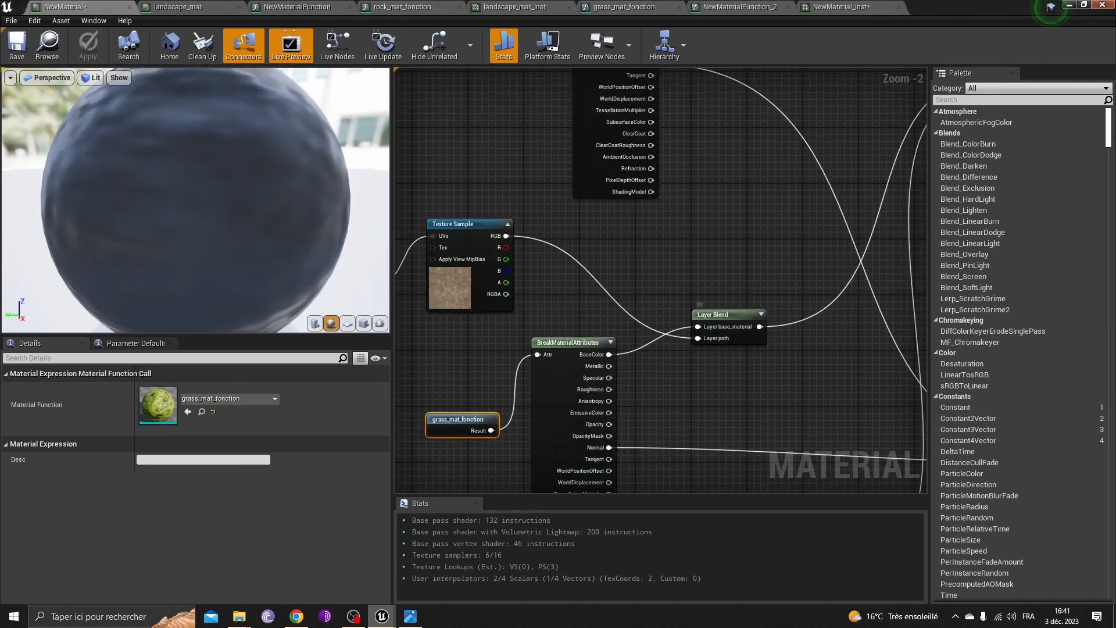
{"action": "left_click", "coordinate": [1070, 5]}
{"action": "right_click_drag", "start_coordinate": [511, 356], "coordinate": [455, 357]}
{"action": "key", "text": "w"}
{"action": "key", "text": "s"}
{"action": "left_click", "coordinate": [240, 430]}
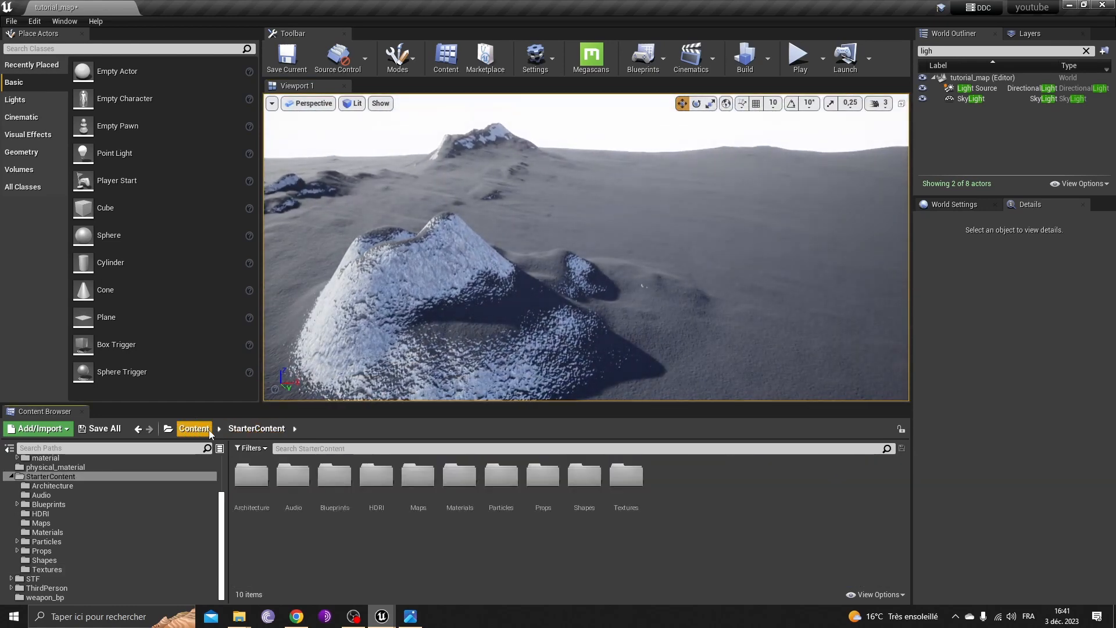
{"action": "left_click", "coordinate": [194, 429]}
{"action": "right_click_drag", "start_coordinate": [740, 211], "coordinate": [754, 151]}
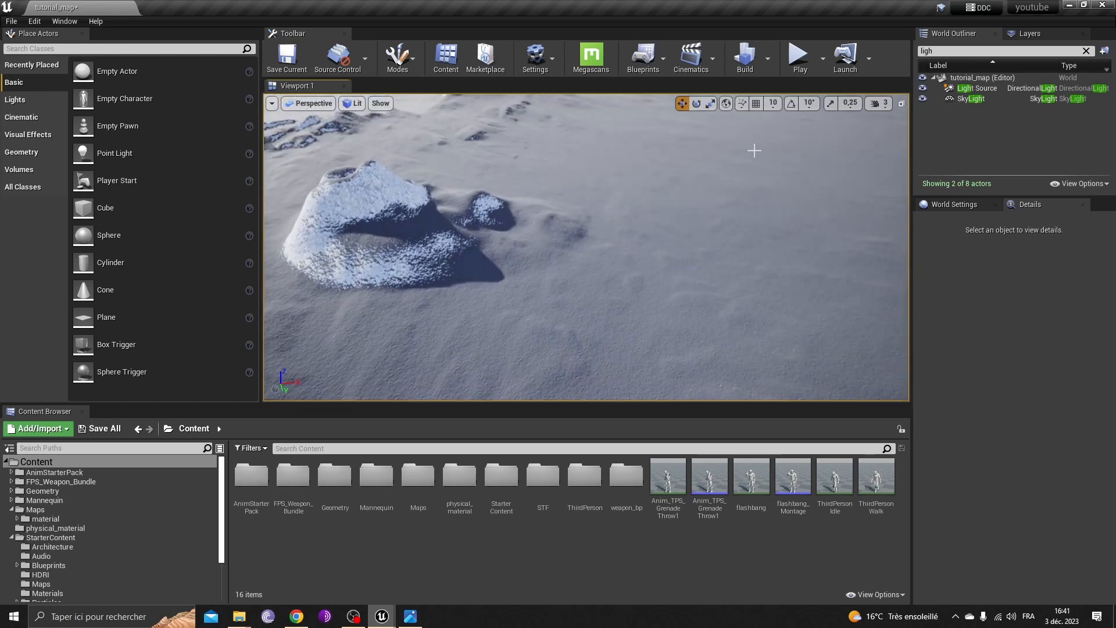
Step: Open the Landscape Paint tool and save the current level
{"action": "left_click", "coordinate": [398, 56]}
{"action": "left_click", "coordinate": [425, 110]}
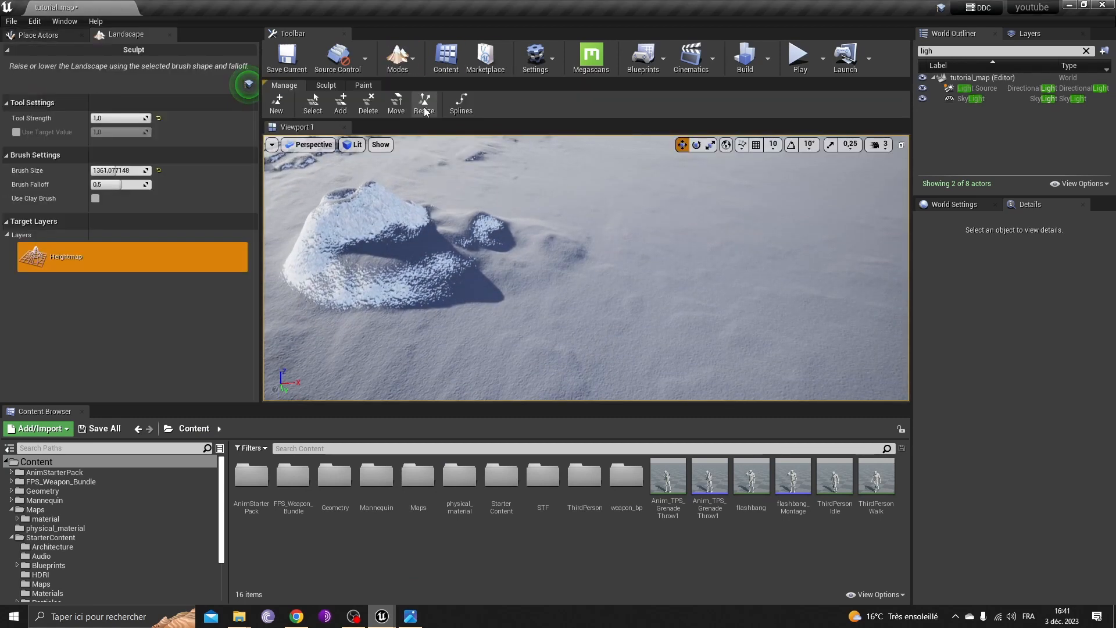
{"action": "left_click", "coordinate": [364, 86]}
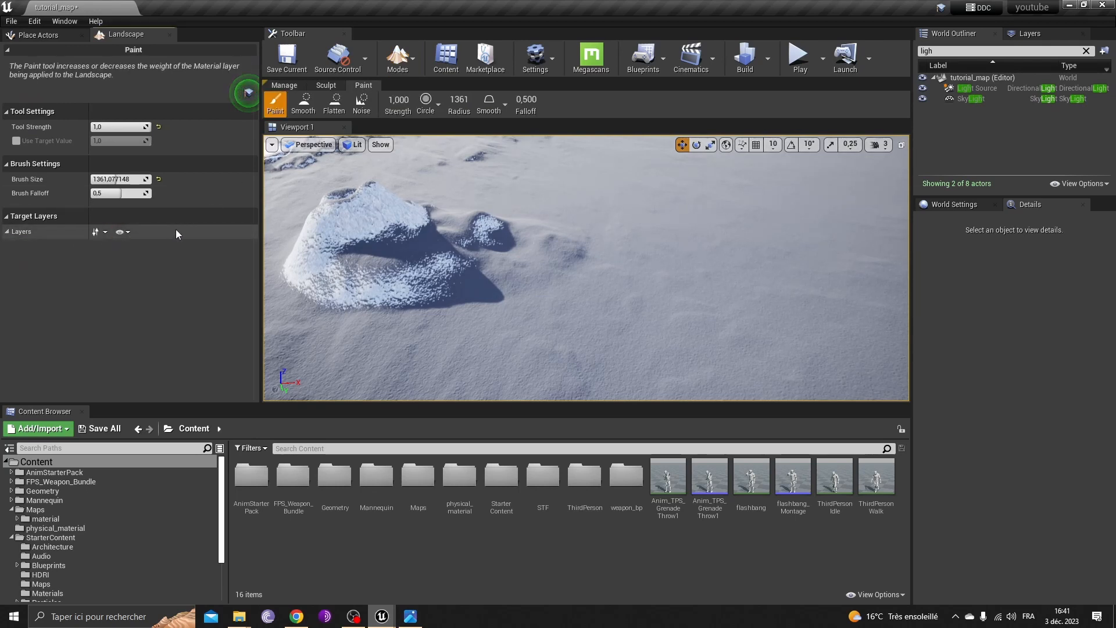
{"action": "left_click", "coordinate": [287, 58]}
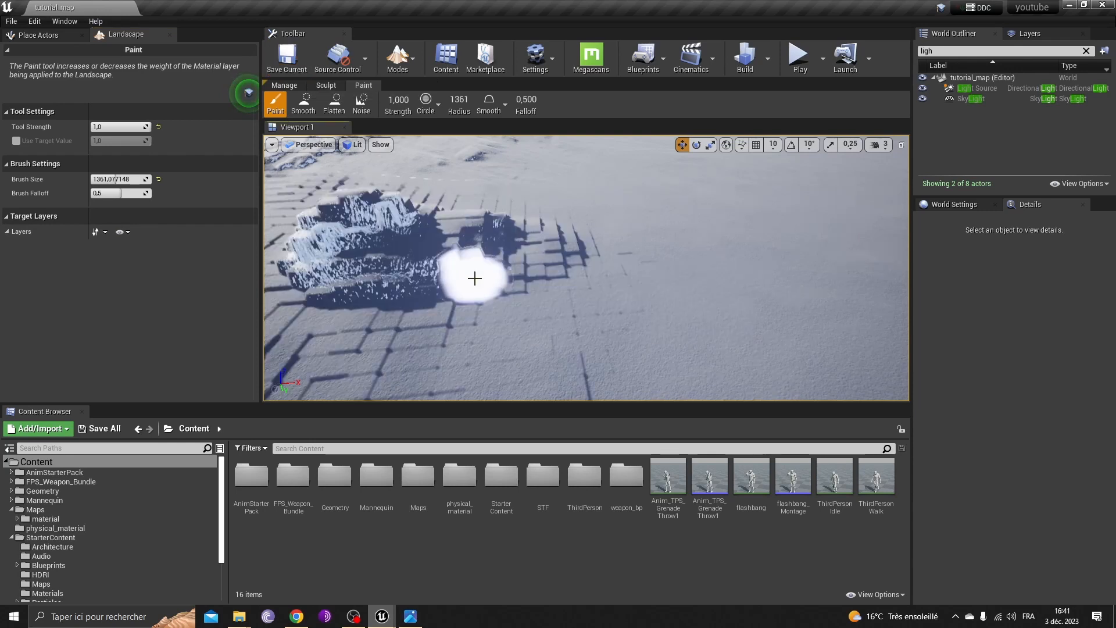
Step: Select the landscape outside Landscape mode, reset its Landscape Material to None and save all modified content
{"action": "left_click", "coordinate": [400, 70]}
{"action": "left_click", "coordinate": [425, 96]}
{"action": "left_click", "coordinate": [690, 298]}
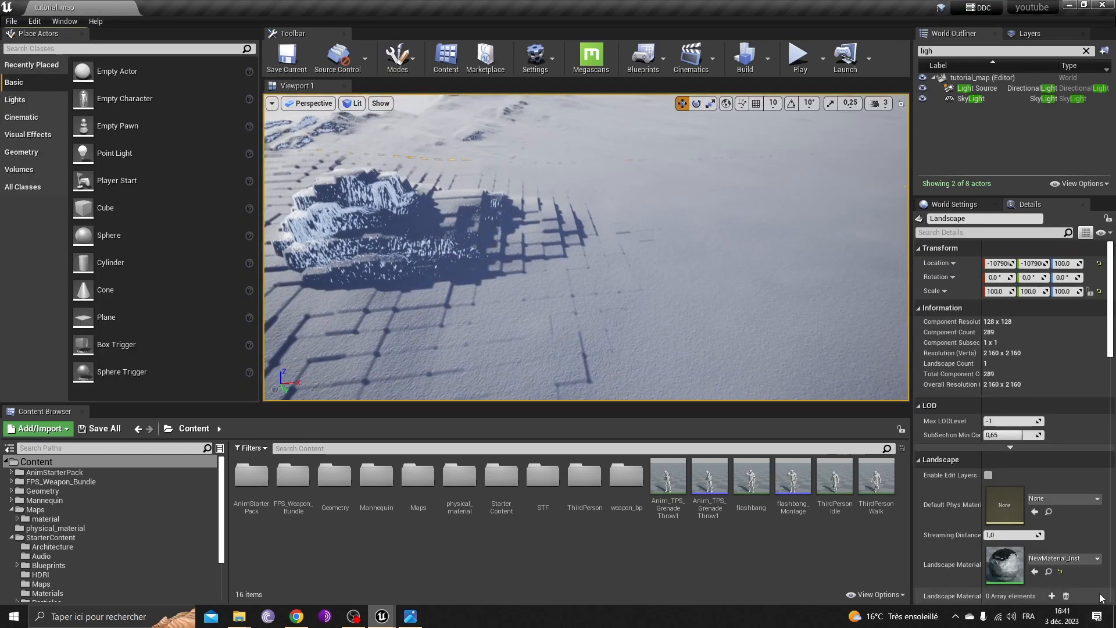
{"action": "left_click", "coordinate": [1060, 572]}
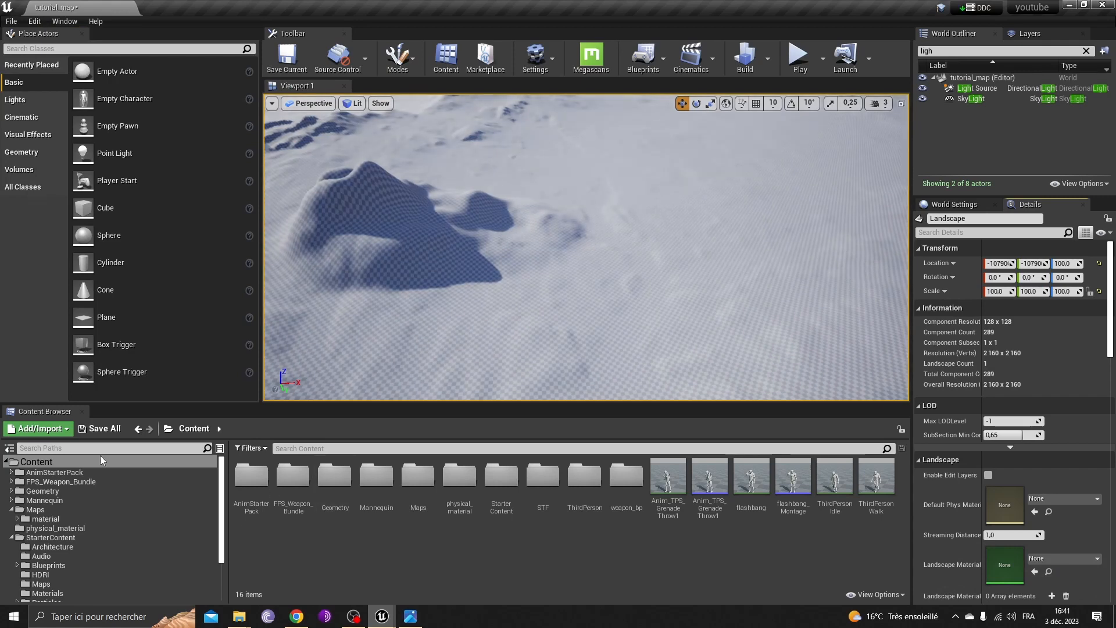
{"action": "left_click", "coordinate": [99, 429]}
{"action": "left_click", "coordinate": [663, 418]}
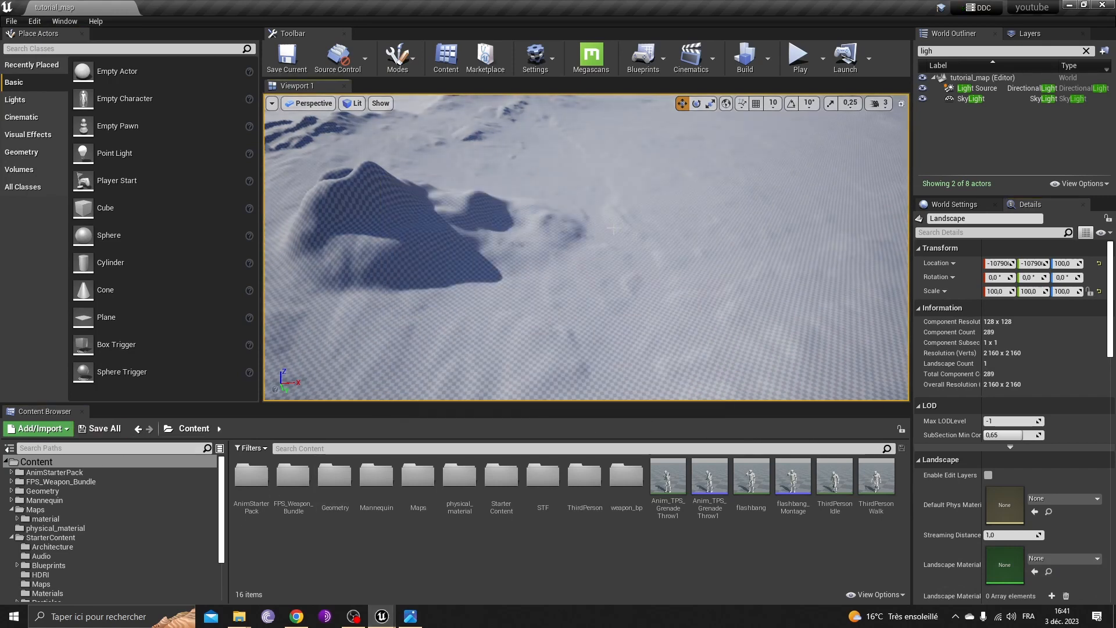
Step: Assign NewMaterial_Inst from the Maps/material folder as the landscape's Landscape Material
{"action": "double_click", "coordinate": [251, 477]}
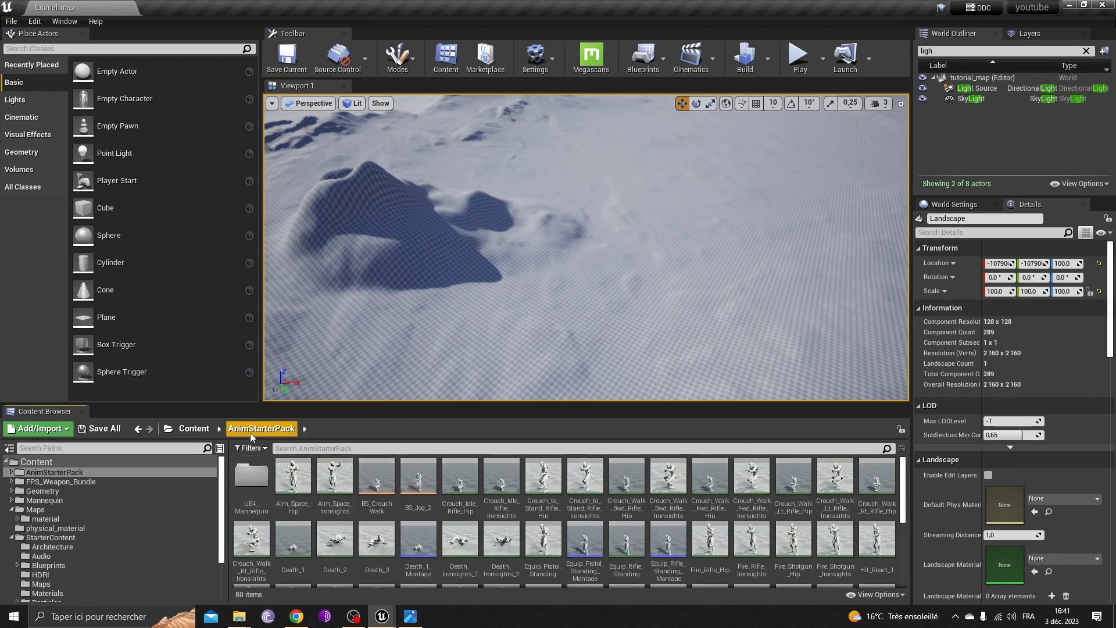
{"action": "left_click", "coordinate": [193, 428]}
{"action": "double_click", "coordinate": [418, 477]}
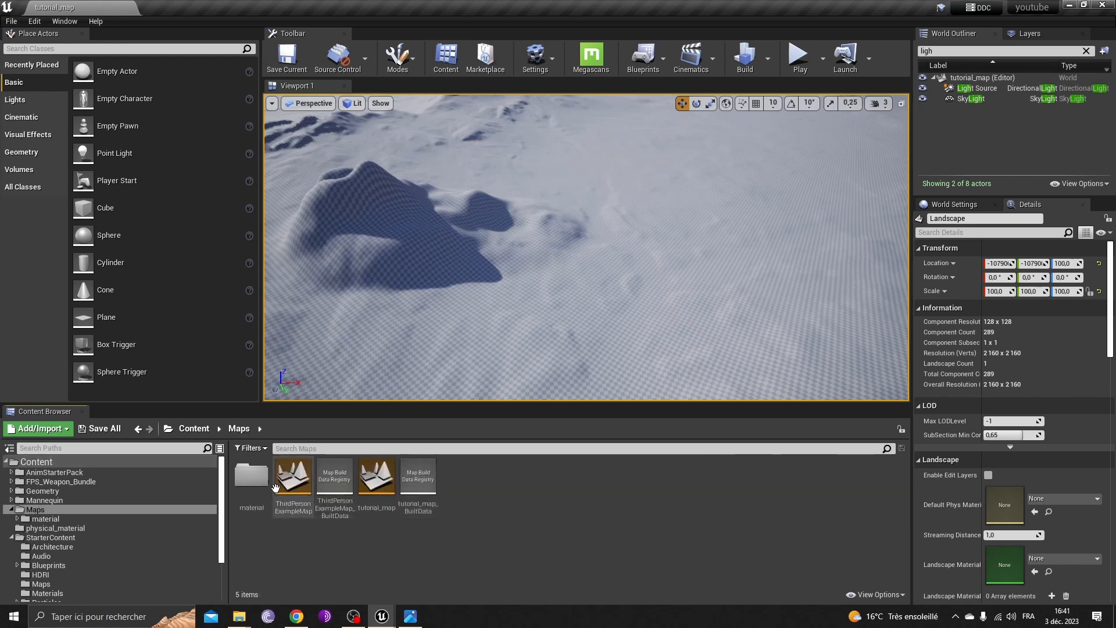
{"action": "double_click", "coordinate": [251, 477]}
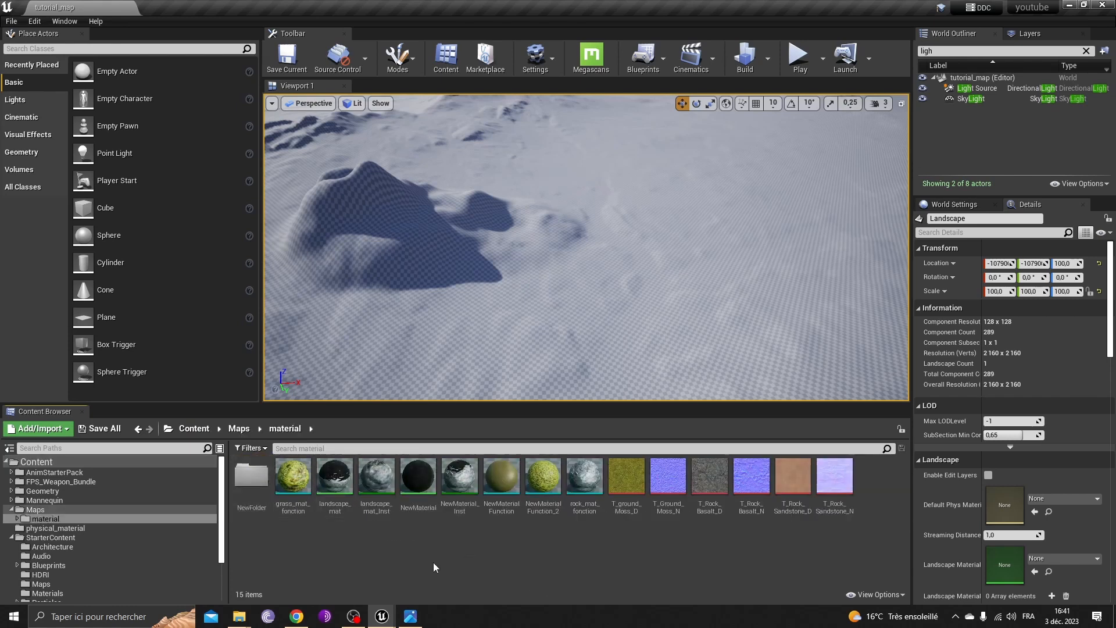
{"action": "left_click", "coordinate": [459, 480]}
{"action": "left_click", "coordinate": [1035, 573]}
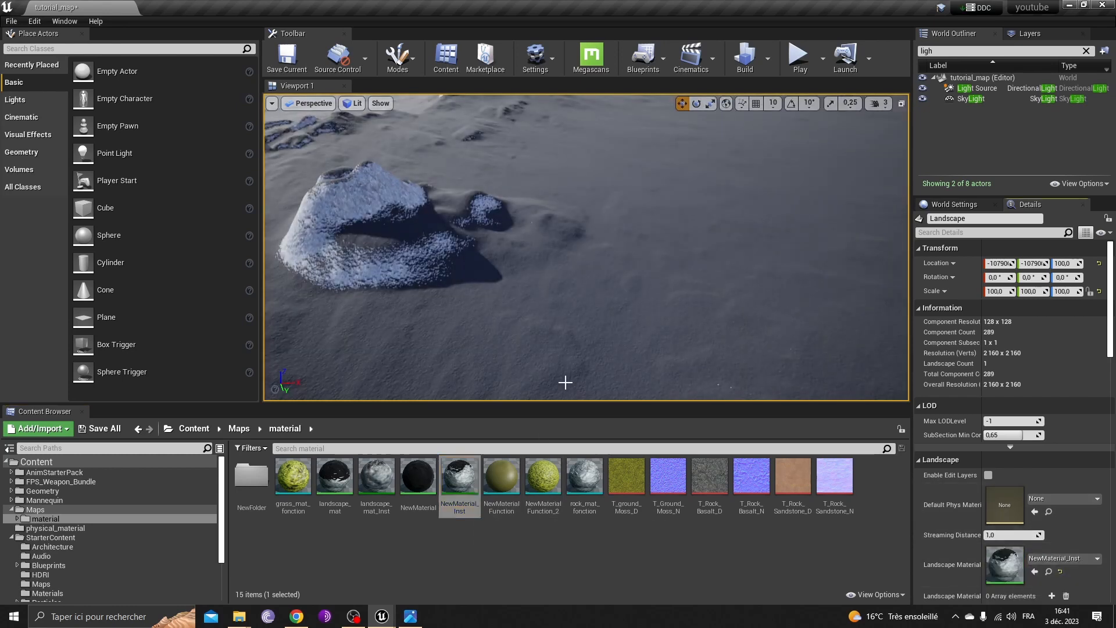
Step: Return to Landscape mode and compare its target layers with the Layer Blend layers in NewMaterial
{"action": "left_click", "coordinate": [397, 56]}
{"action": "left_click", "coordinate": [425, 108]}
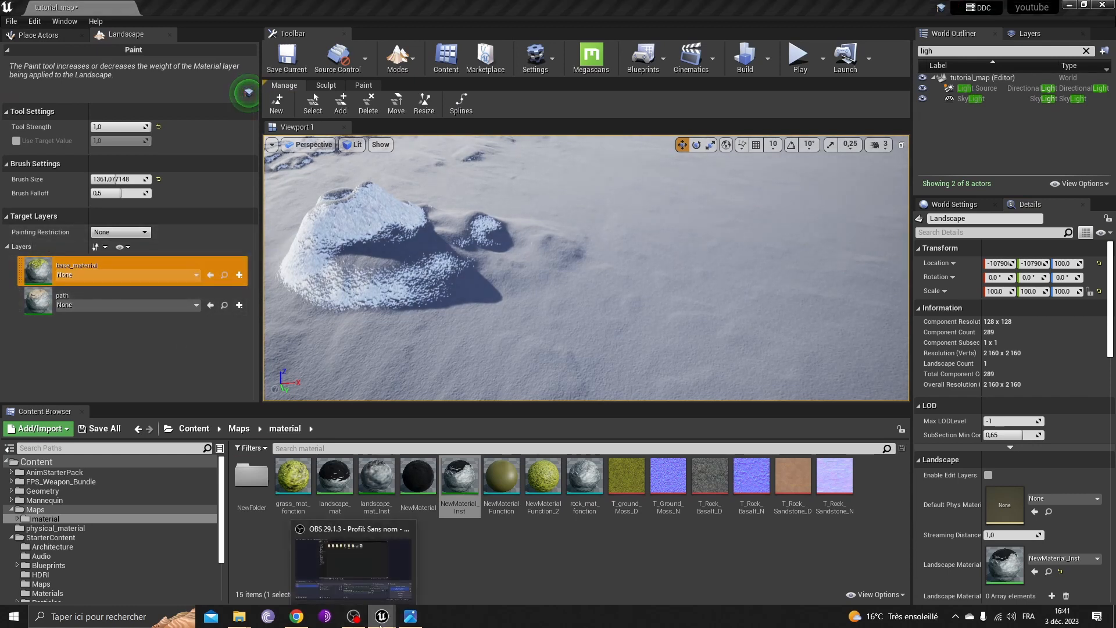
{"action": "mouse_move", "coordinate": [381, 623]}
{"action": "left_click", "coordinate": [412, 592]}
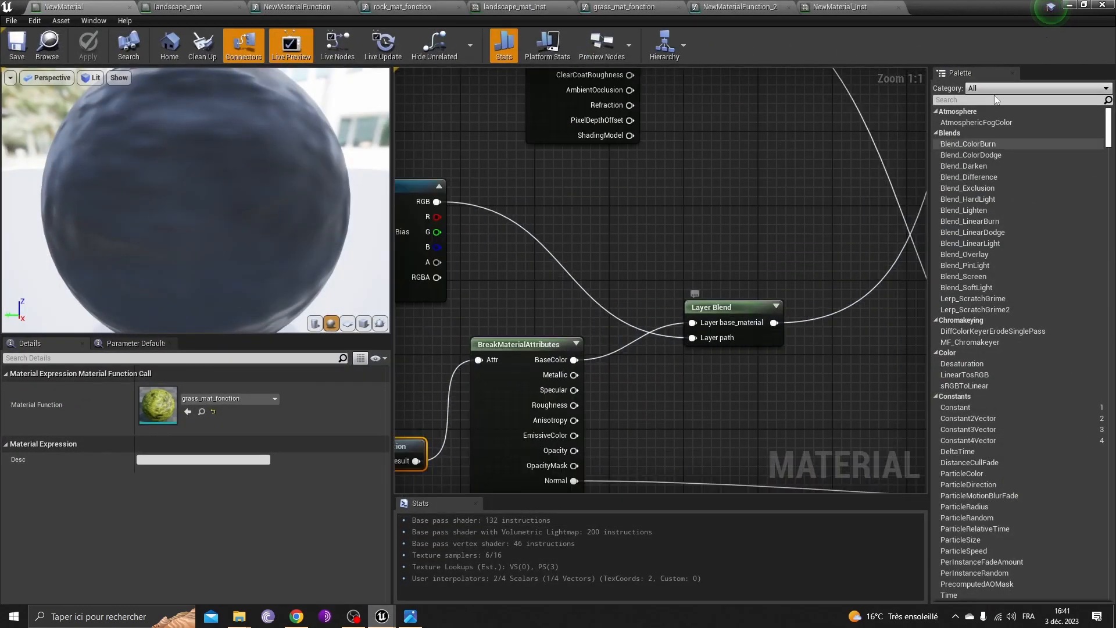
{"action": "left_click", "coordinate": [1069, 6]}
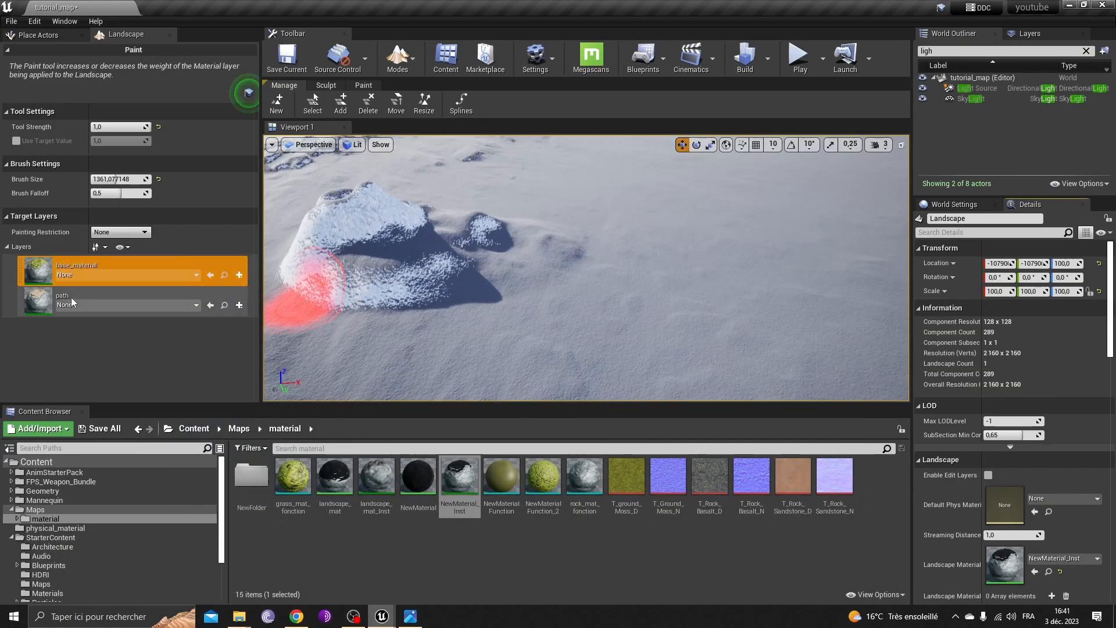
Step: Try to paint the base_material layer on the flat ground beside the hill
{"action": "left_click", "coordinate": [679, 269]}
{"action": "left_click", "coordinate": [680, 340]}
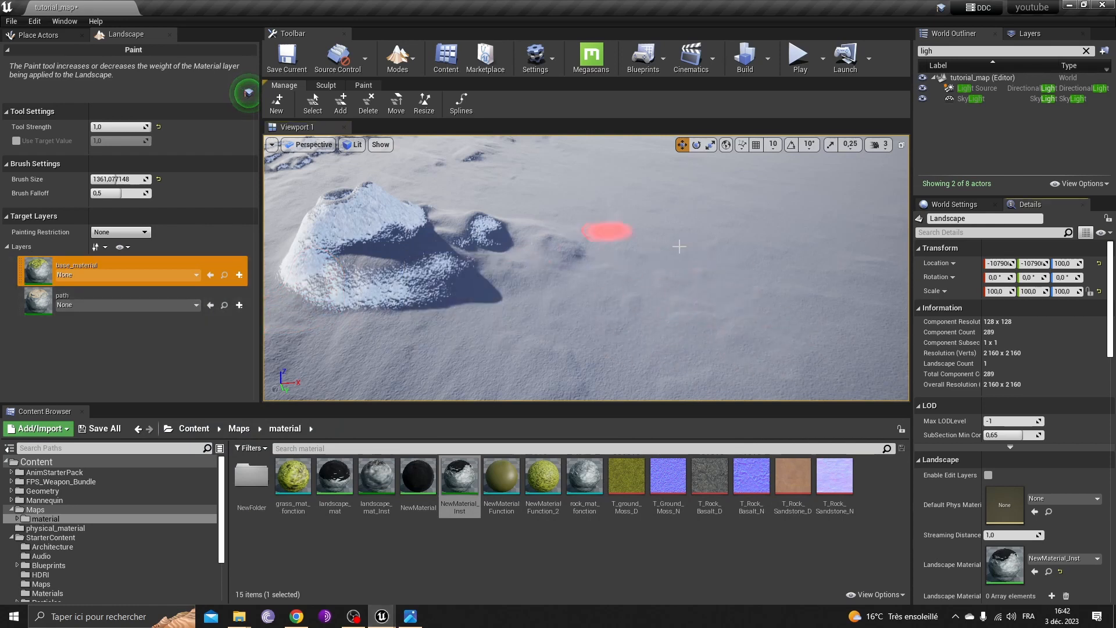
{"action": "mouse_move", "coordinate": [592, 371]}
{"action": "right_mouse_down"}
{"action": "mouse_move", "coordinate": [593, 262]}
{"action": "mouse_move", "coordinate": [582, 358]}
{"action": "mouse_move", "coordinate": [578, 334]}
{"action": "mouse_move", "coordinate": [617, 326]}
{"action": "mouse_move", "coordinate": [576, 288]}
{"action": "mouse_move", "coordinate": [592, 288]}
{"action": "right_mouse_up"}
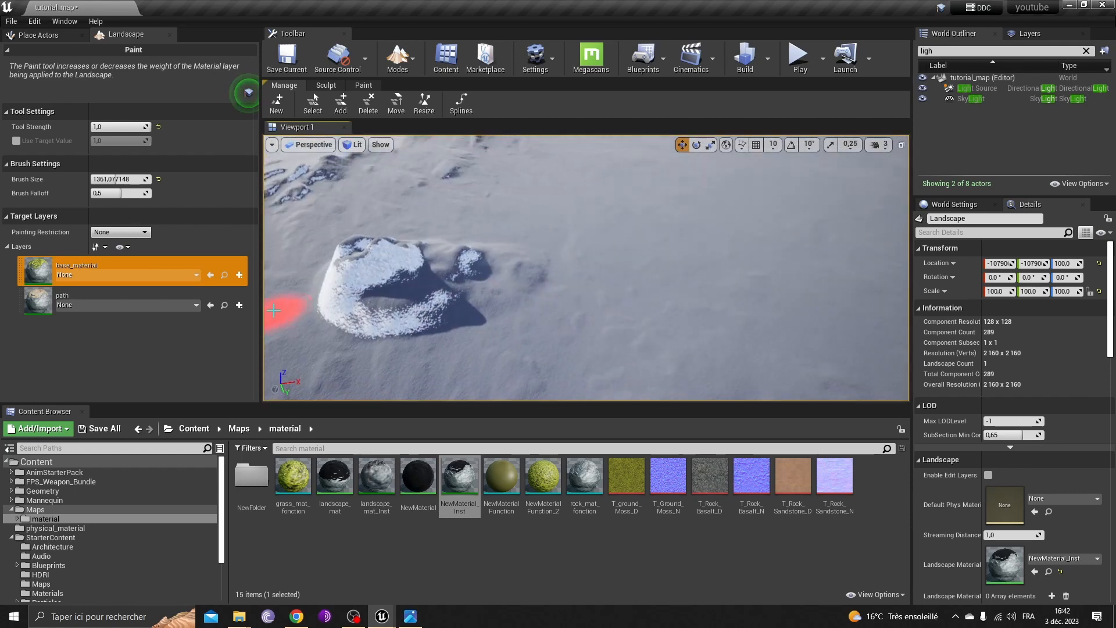
Step: Create a weight-blended layer info named base_material_LayerInfo in the Maps folder for the base_material layer
{"action": "left_click", "coordinate": [239, 275]}
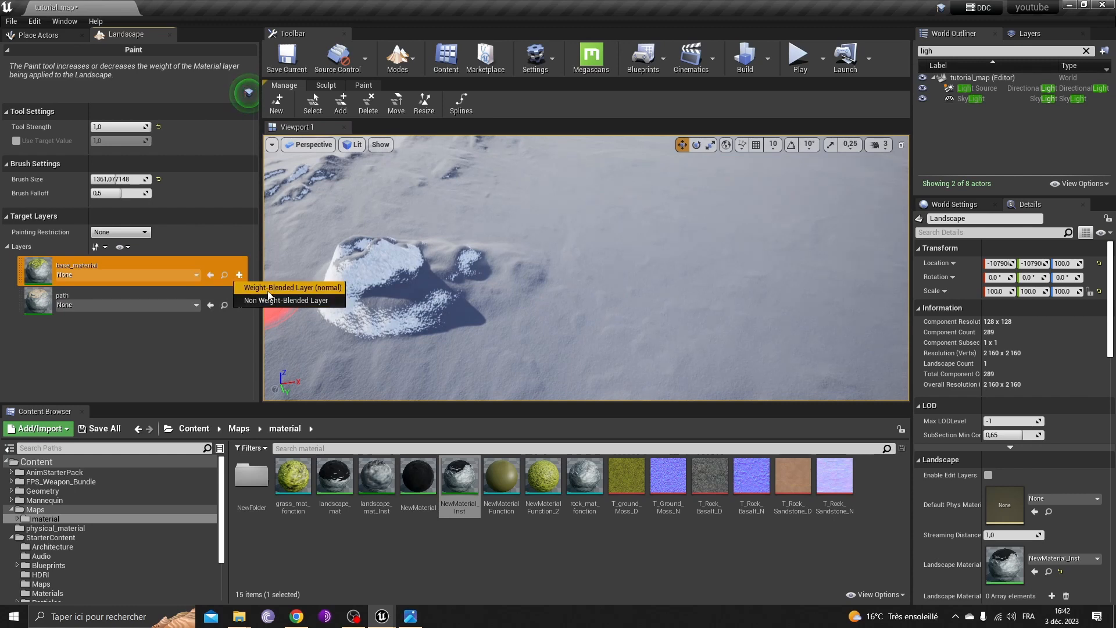
{"action": "left_click", "coordinate": [271, 289]}
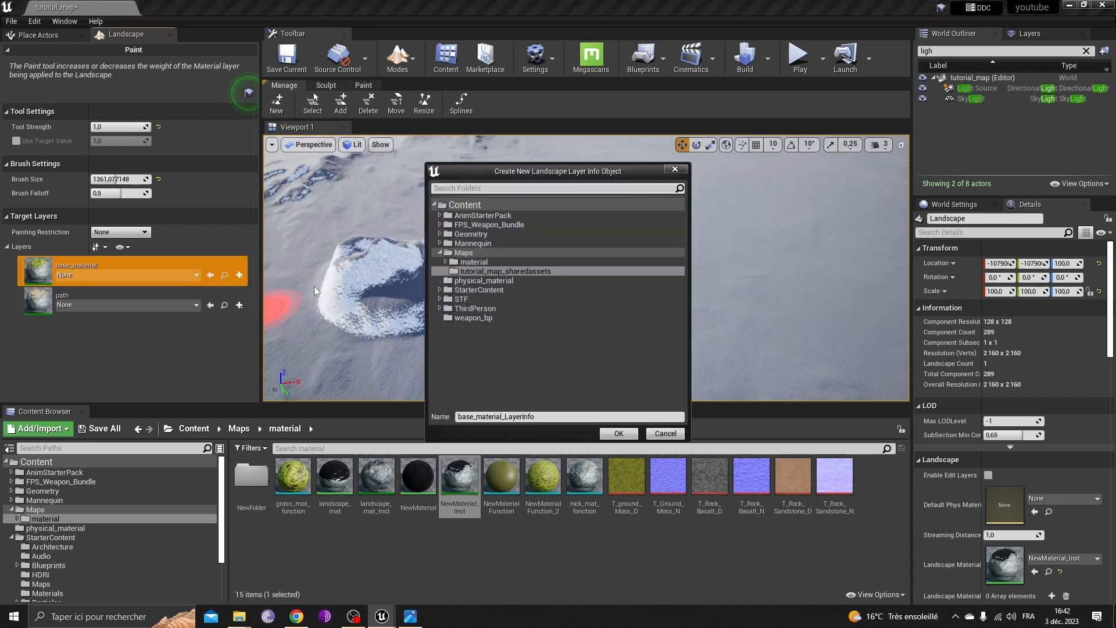
{"action": "left_click", "coordinate": [463, 254]}
{"action": "left_click", "coordinate": [619, 435]}
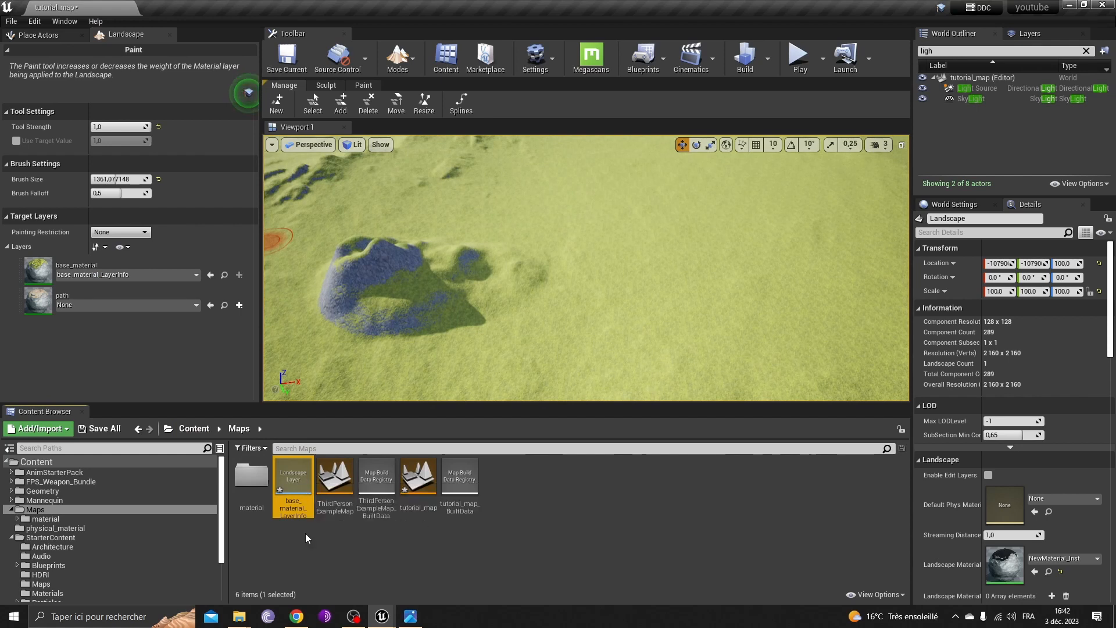
Step: Create a weight-blended layer info named path_LayerInfo in the Maps folder for the path layer
{"action": "left_click", "coordinate": [238, 307]}
{"action": "left_click", "coordinate": [272, 317]}
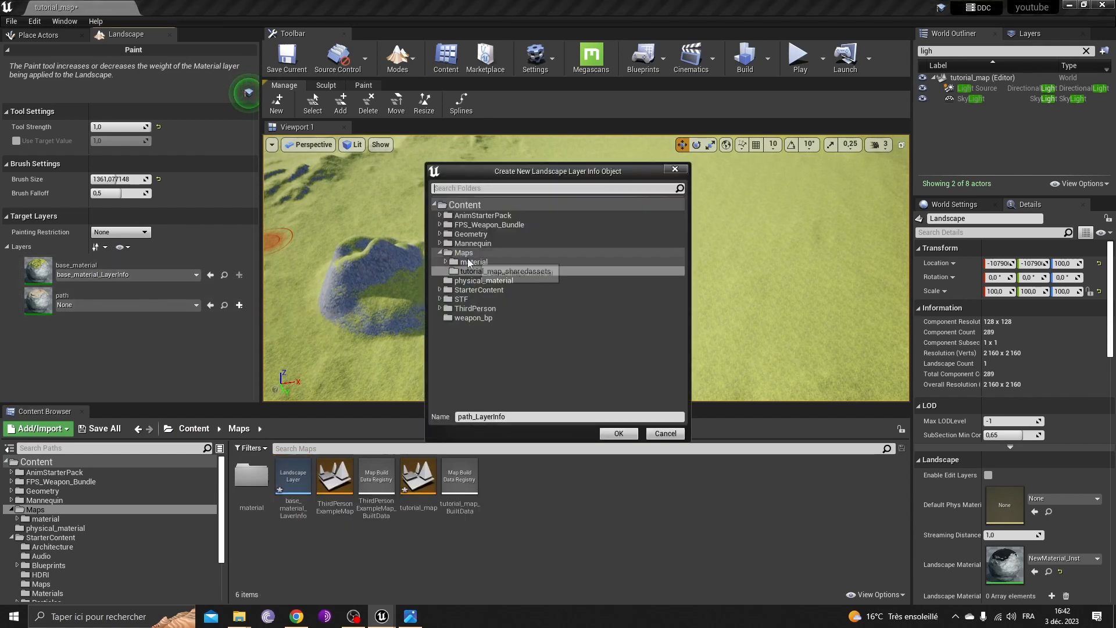
{"action": "left_click", "coordinate": [619, 434]}
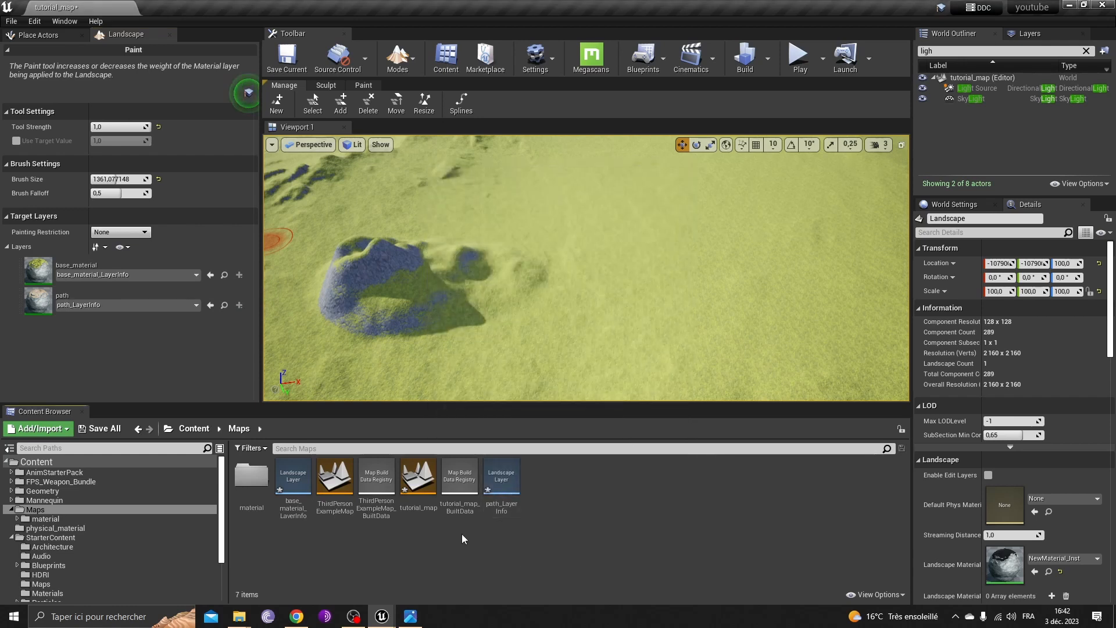
Step: Activate landscape painting and paint a first stroke of the path layer on the flat grass beside the hill
{"action": "mouse_move", "coordinate": [494, 262]}
{"action": "right_mouse_down"}
{"action": "mouse_move", "coordinate": [541, 215]}
{"action": "mouse_move", "coordinate": [477, 245]}
{"action": "mouse_move", "coordinate": [471, 261]}
{"action": "mouse_move", "coordinate": [465, 250]}
{"action": "mouse_move", "coordinate": [535, 264]}
{"action": "mouse_move", "coordinate": [651, 256]}
{"action": "mouse_move", "coordinate": [581, 251]}
{"action": "mouse_move", "coordinate": [616, 256]}
{"action": "mouse_move", "coordinate": [588, 258]}
{"action": "right_mouse_up"}
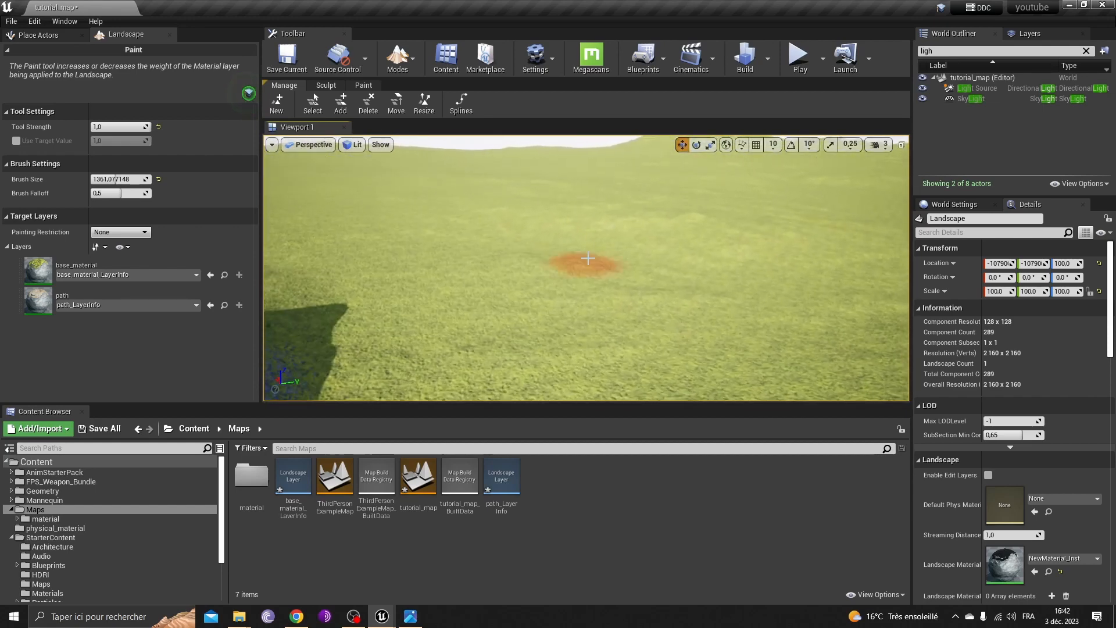
{"action": "left_click", "coordinate": [395, 73]}
{"action": "left_click", "coordinate": [414, 109]}
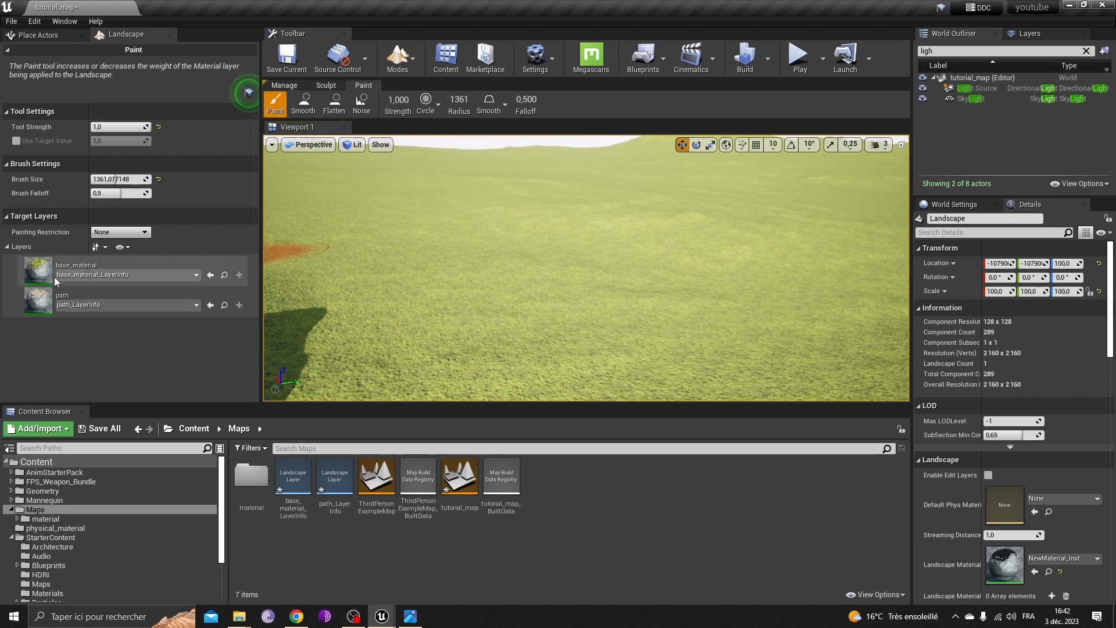
{"action": "left_click", "coordinate": [87, 299]}
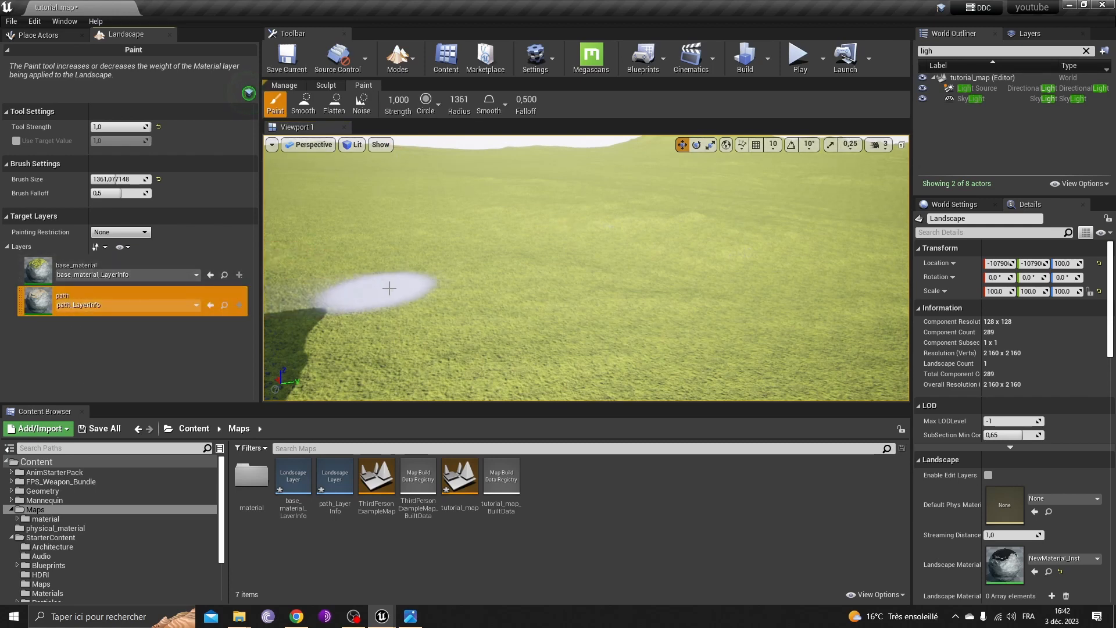
{"action": "left_click", "coordinate": [76, 281]}
{"action": "left_click", "coordinate": [49, 314]}
{"action": "mouse_move", "coordinate": [609, 201]}
{"action": "right_mouse_down"}
{"action": "mouse_move", "coordinate": [599, 238]}
{"action": "mouse_move", "coordinate": [610, 201]}
{"action": "right_mouse_up"}
{"action": "left_click_drag", "start_coordinate": [609, 201], "coordinate": [640, 185]}
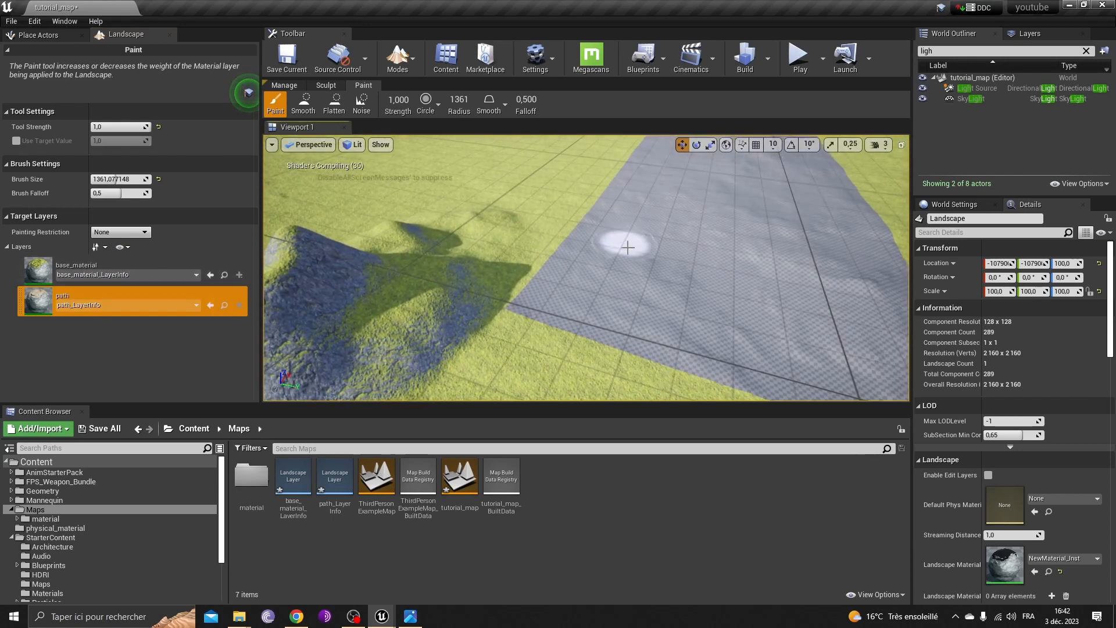
Step: Extend the path layer into a branching path across the grass beside the hill with a tool strength of 0.58
{"action": "mouse_move", "coordinate": [628, 247]}
{"action": "left_mouse_down"}
{"action": "mouse_move", "coordinate": [624, 317]}
{"action": "mouse_move", "coordinate": [633, 324]}
{"action": "left_mouse_up"}
{"action": "mouse_move", "coordinate": [723, 268]}
{"action": "right_mouse_down"}
{"action": "mouse_move", "coordinate": [756, 256]}
{"action": "mouse_move", "coordinate": [616, 270]}
{"action": "right_mouse_up"}
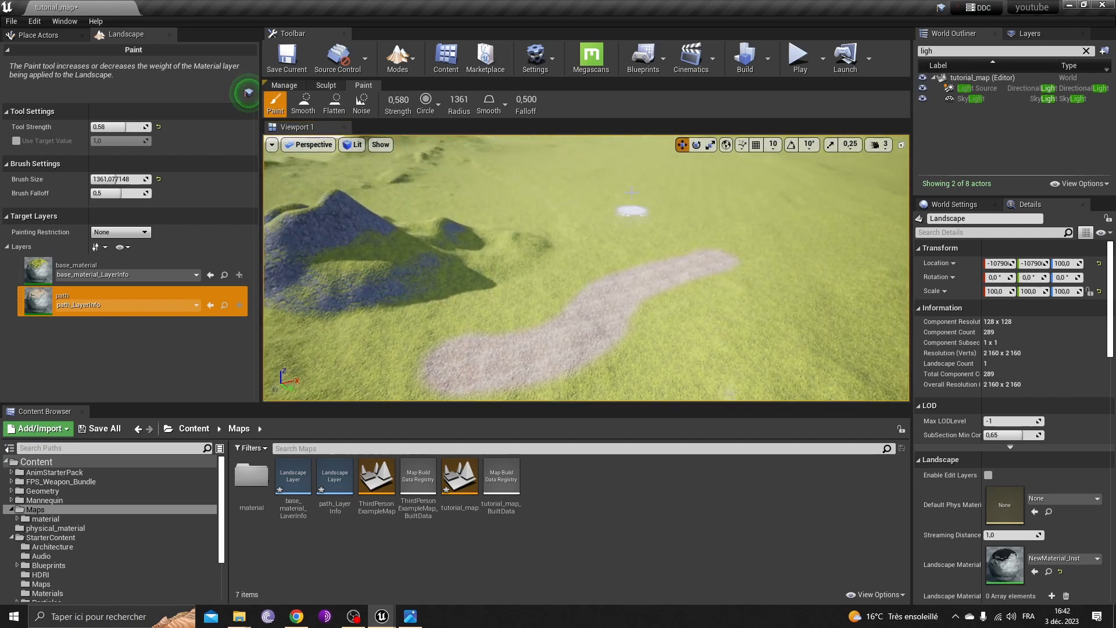
{"action": "left_click_drag", "start_coordinate": [637, 302], "coordinate": [664, 371]}
{"action": "mouse_move", "coordinate": [691, 316]}
{"action": "right_mouse_down"}
{"action": "mouse_move", "coordinate": [750, 291]}
{"action": "mouse_move", "coordinate": [716, 326]}
{"action": "mouse_move", "coordinate": [726, 323]}
{"action": "right_mouse_up"}
Step: Switch the level editor to Foliage mode
{"action": "left_click", "coordinate": [398, 58]}
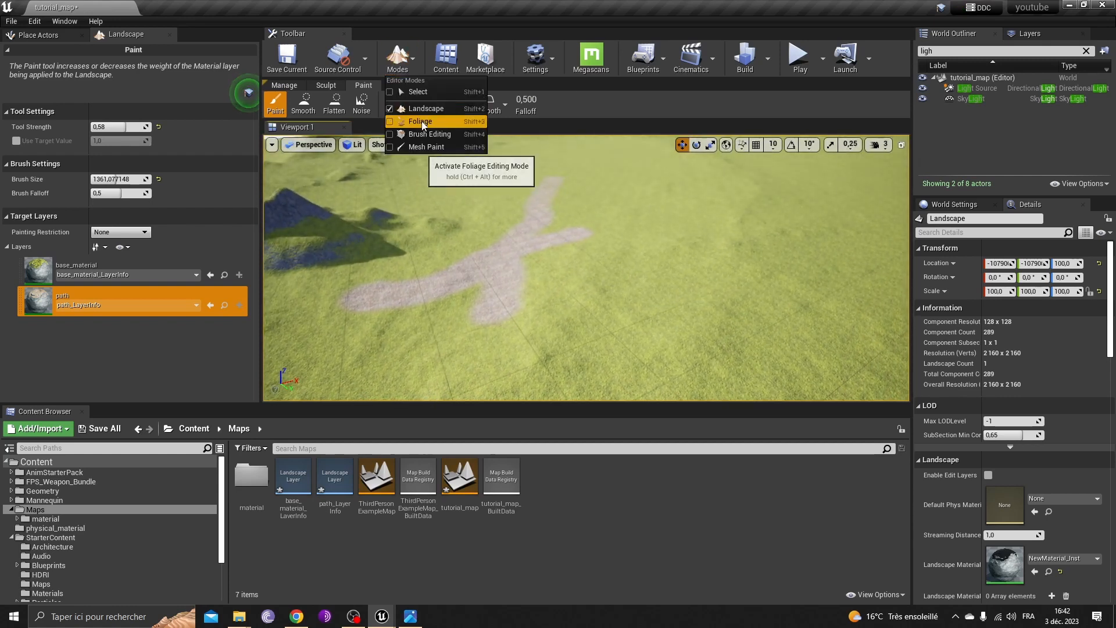
{"action": "left_click", "coordinate": [442, 119]}
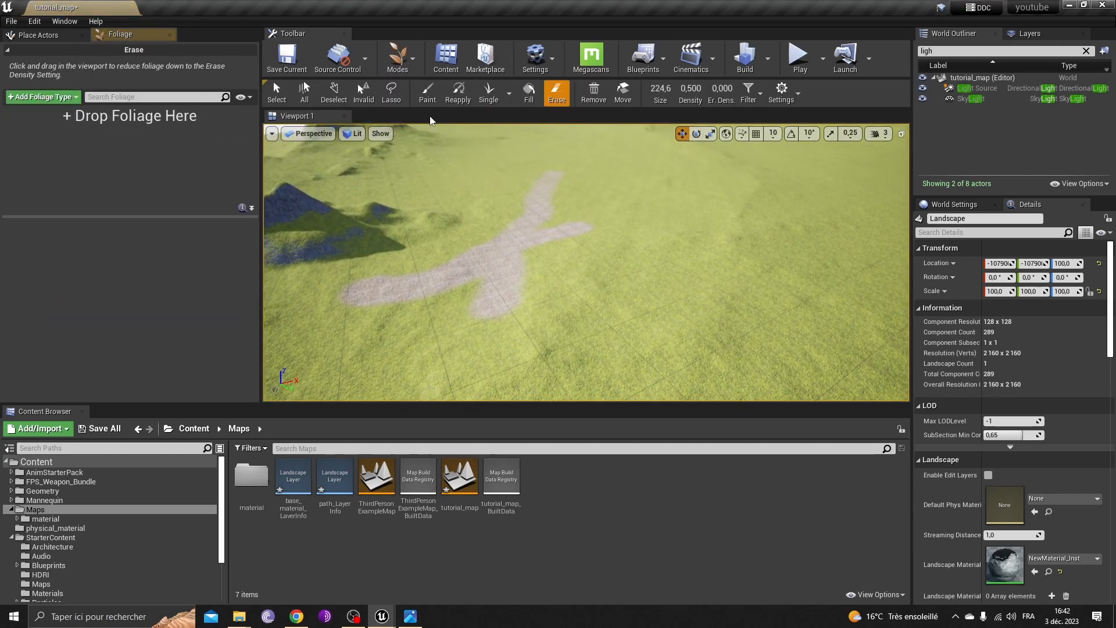
{"action": "left_click", "coordinate": [401, 62]}
{"action": "left_click", "coordinate": [416, 123]}
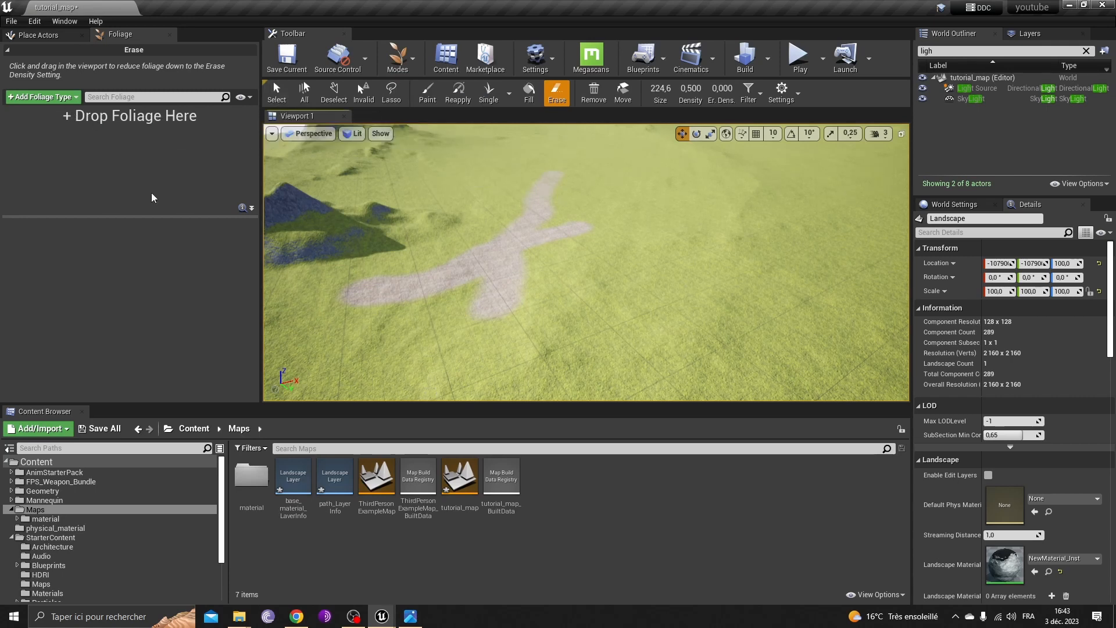
Step: Add SM_pine02 from STF/Pack03-LandscapePro/Environment/Foliage/Pines/pine02 as a foliage type and show its settings
{"action": "left_click", "coordinate": [194, 429]}
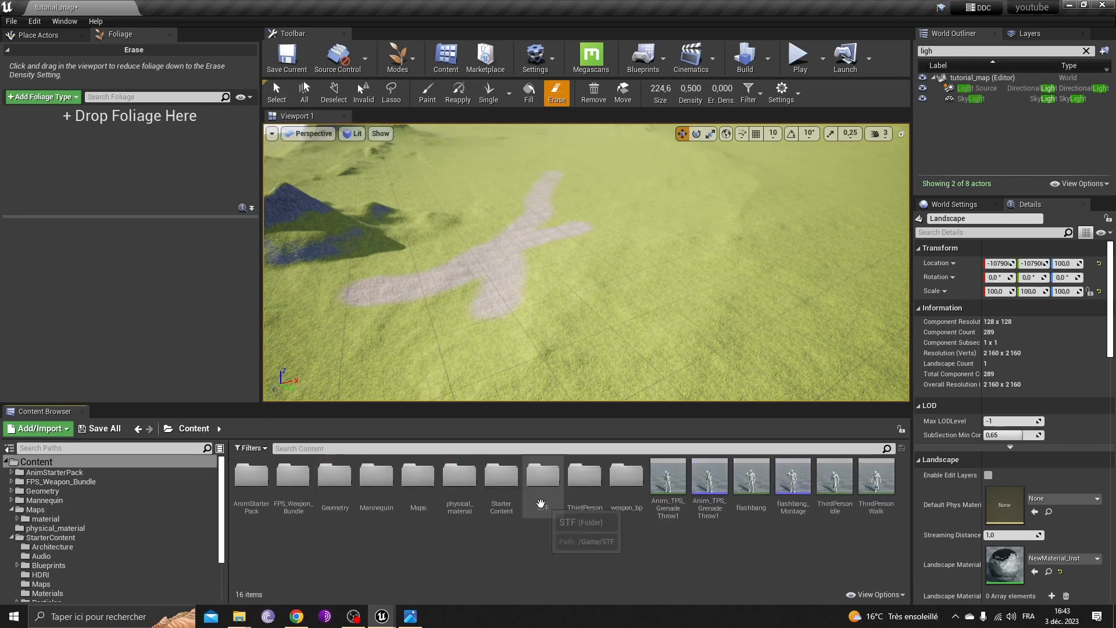
{"action": "double_click", "coordinate": [541, 504]}
{"action": "double_click", "coordinate": [249, 498]}
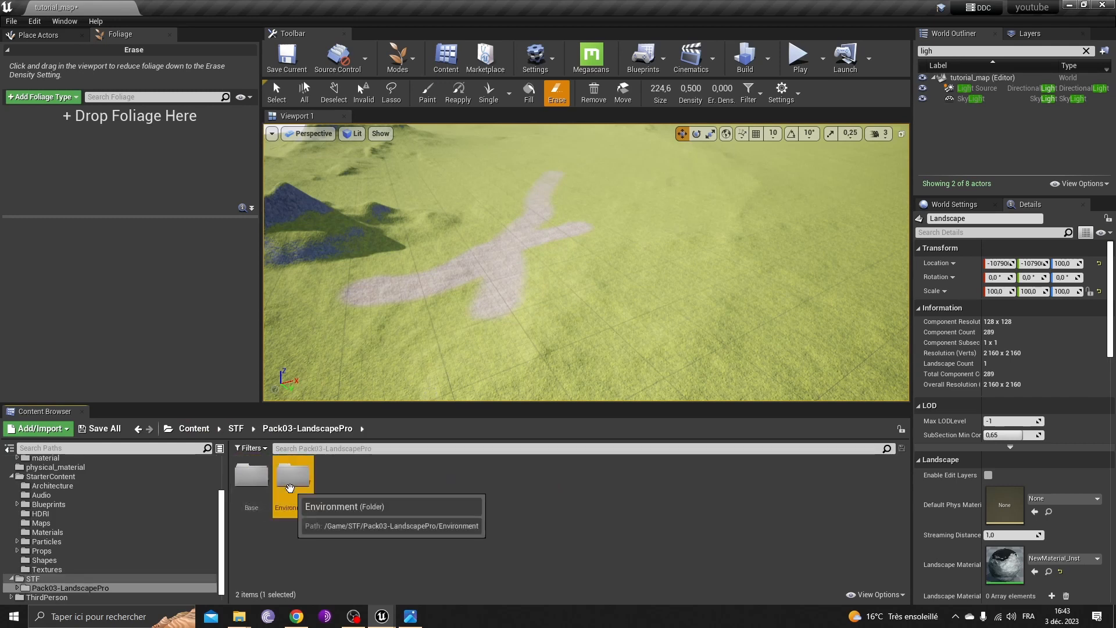
{"action": "double_click", "coordinate": [293, 478]}
{"action": "double_click", "coordinate": [259, 489]}
{"action": "double_click", "coordinate": [263, 487]}
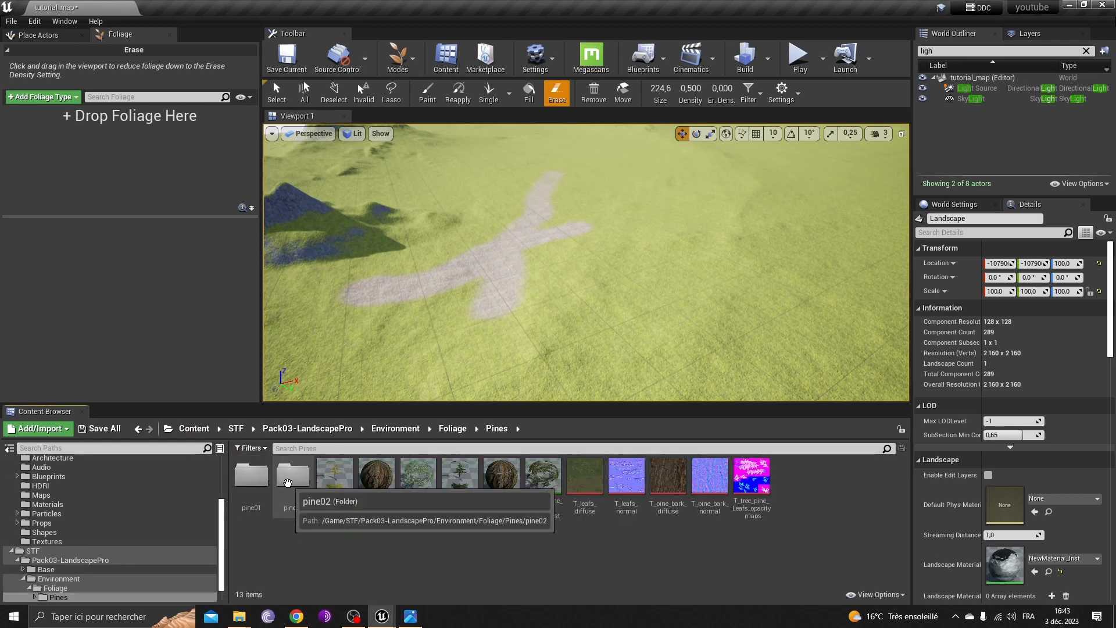
{"action": "double_click", "coordinate": [293, 478]}
{"action": "left_click_drag", "start_coordinate": [377, 477], "coordinate": [236, 265]}
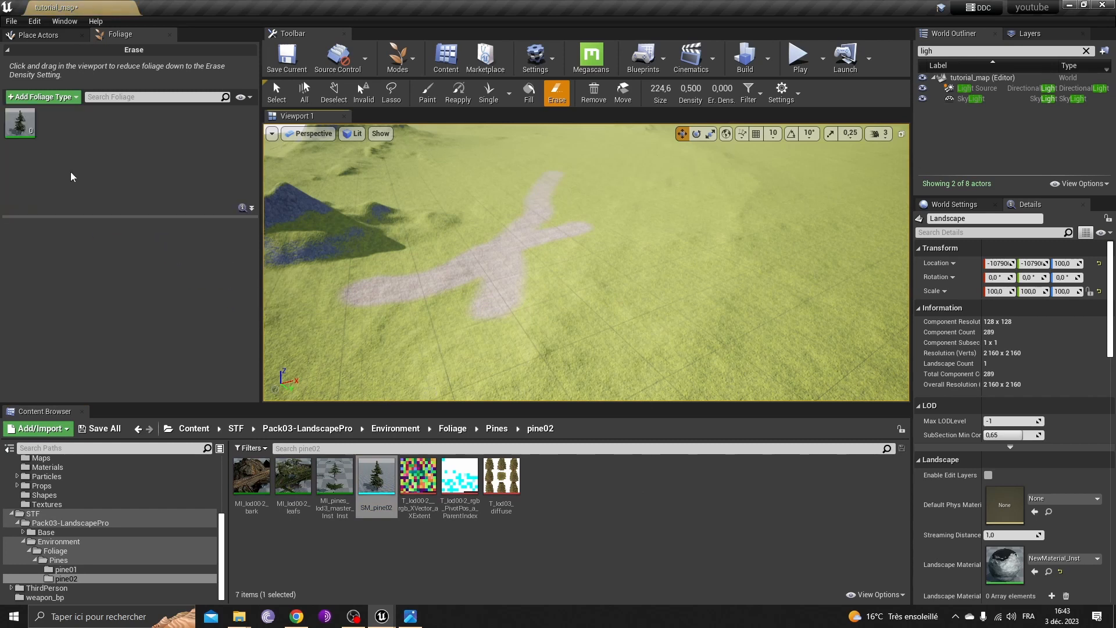
{"action": "left_click", "coordinate": [21, 123]}
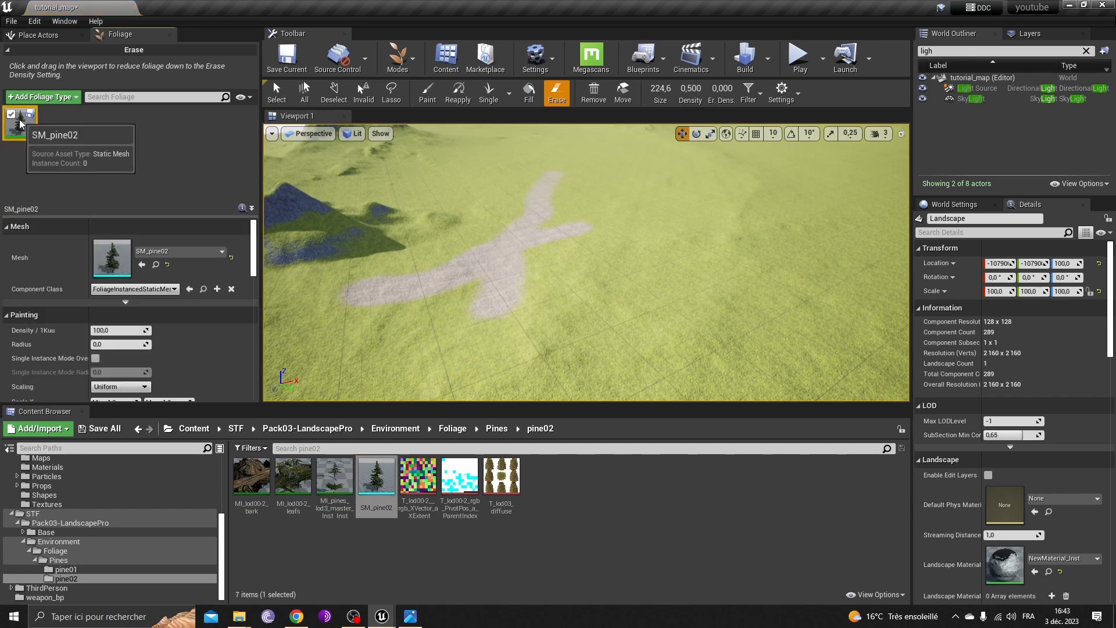
Step: Activate the foliage Paint tool for SM_pine02
{"action": "left_click", "coordinate": [404, 59]}
{"action": "left_click", "coordinate": [419, 121]}
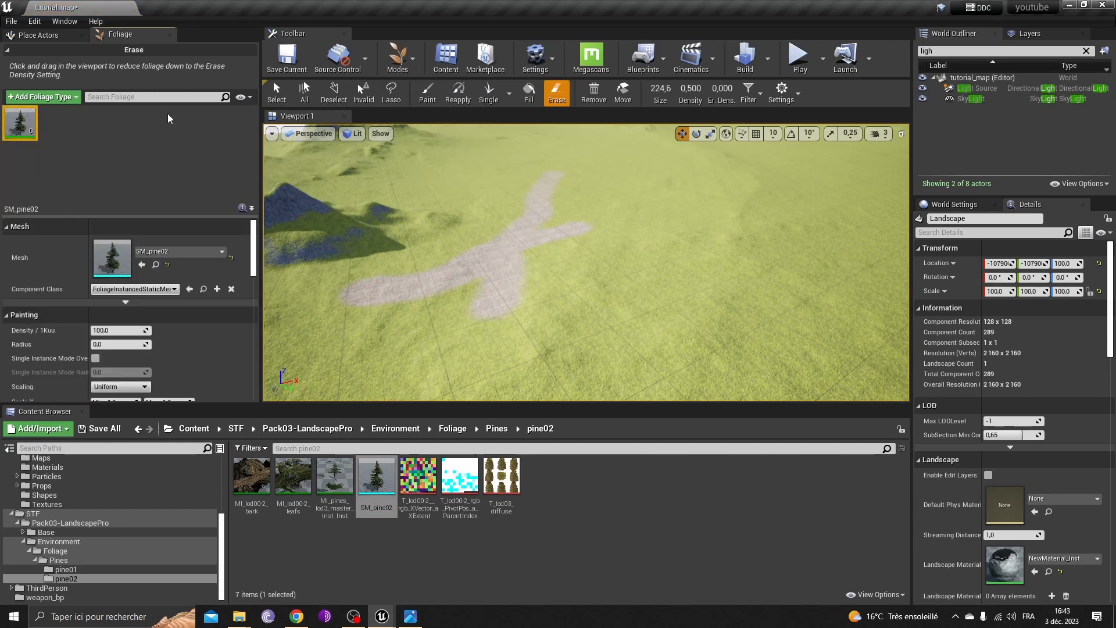
{"action": "left_click", "coordinate": [286, 97]}
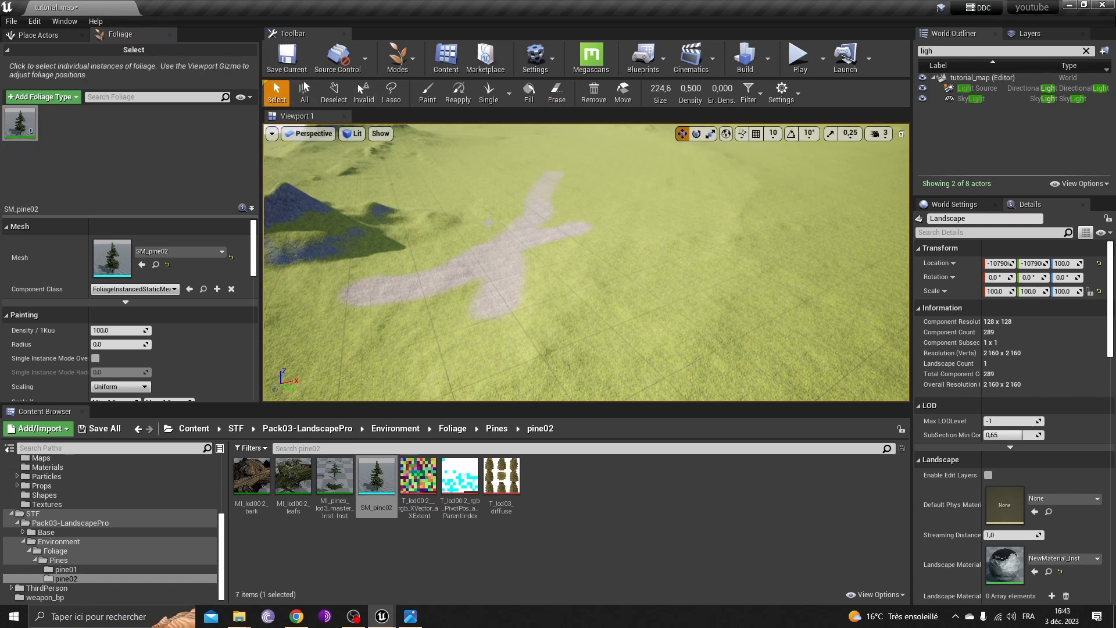
{"action": "scroll", "coordinate": [610, 309], "scroll_direction": "up", "scroll_amount": 2}
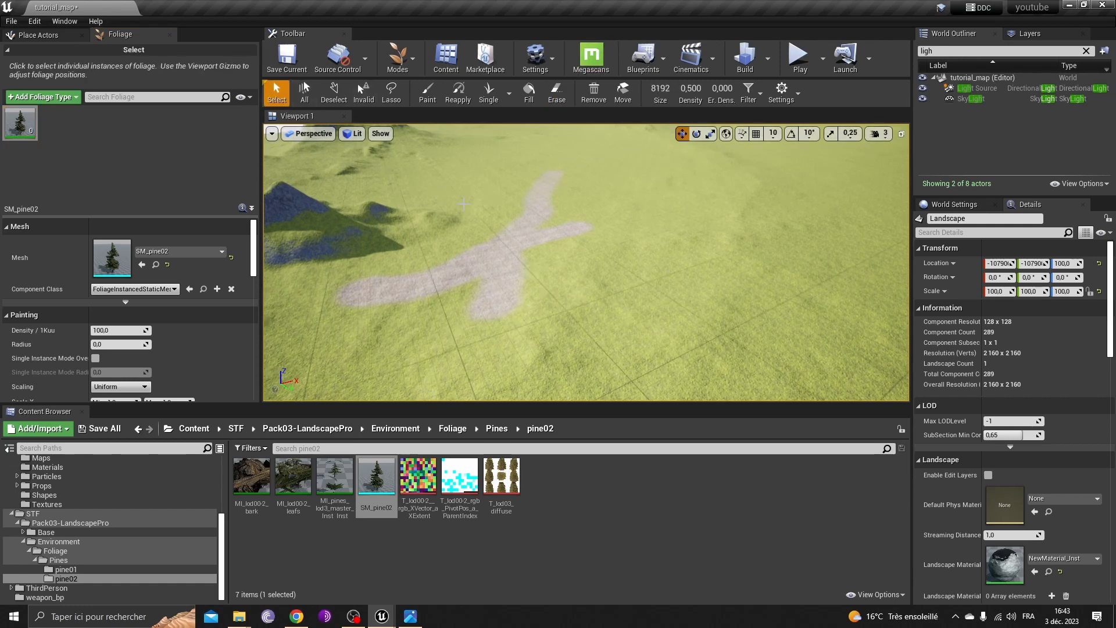
{"action": "left_click", "coordinate": [428, 92]}
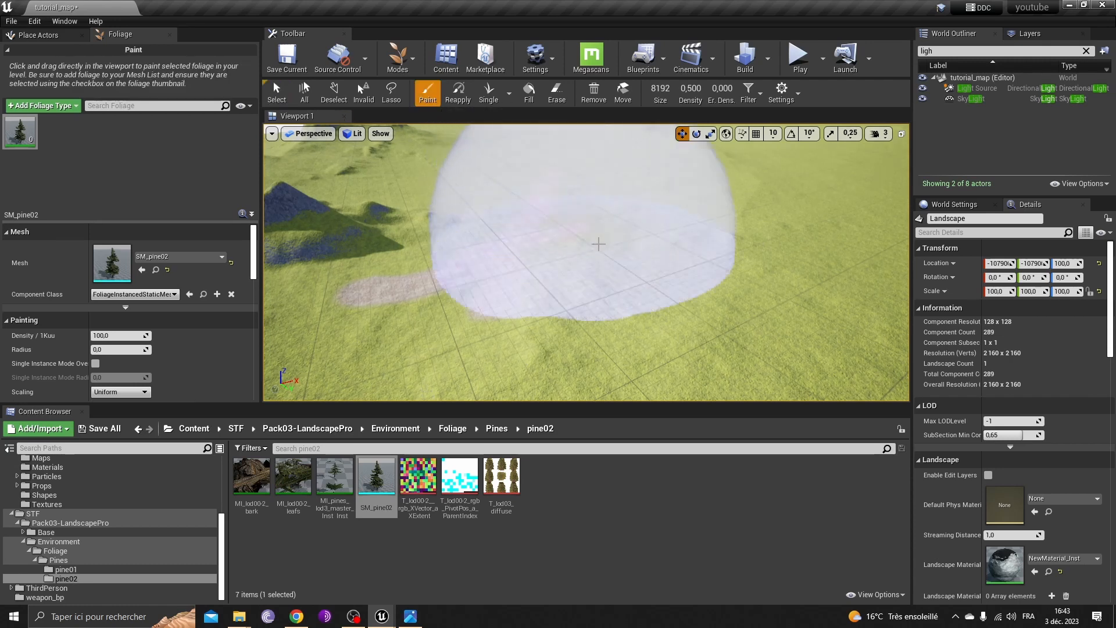
{"action": "mouse_move", "coordinate": [599, 244]}
{"action": "right_mouse_down"}
{"action": "mouse_move", "coordinate": [657, 221]}
{"action": "mouse_move", "coordinate": [648, 256]}
{"action": "mouse_move", "coordinate": [625, 262]}
{"action": "right_mouse_up"}
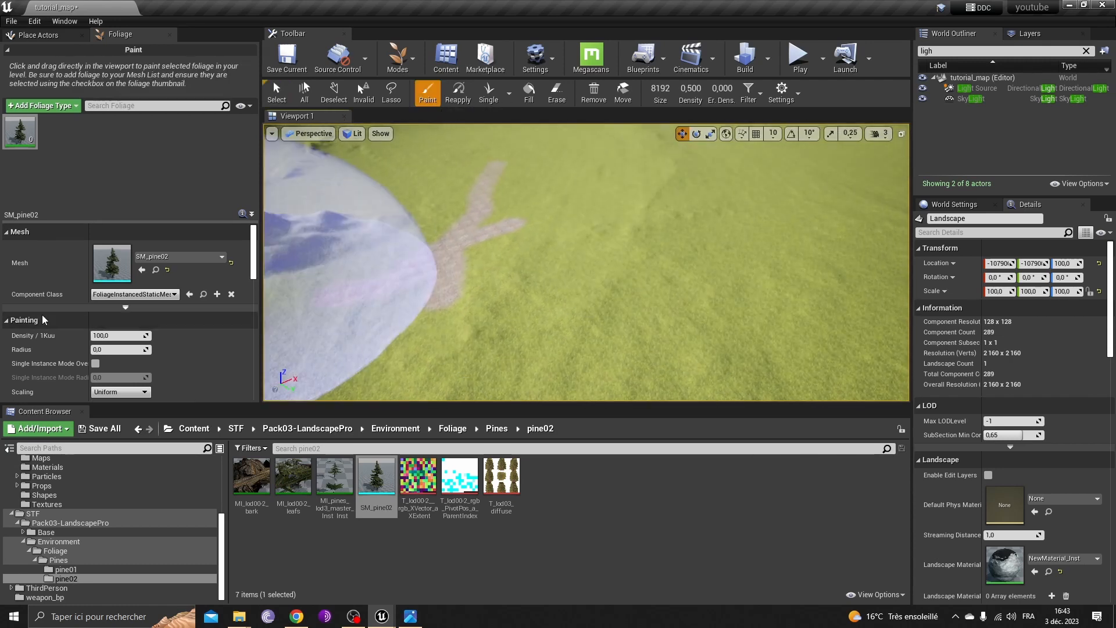
Step: Set the SM_pine02 painting density to 150 and reduce the foliage brush size to 1690
{"action": "left_click_drag", "start_coordinate": [120, 335], "coordinate": [70, 335]}
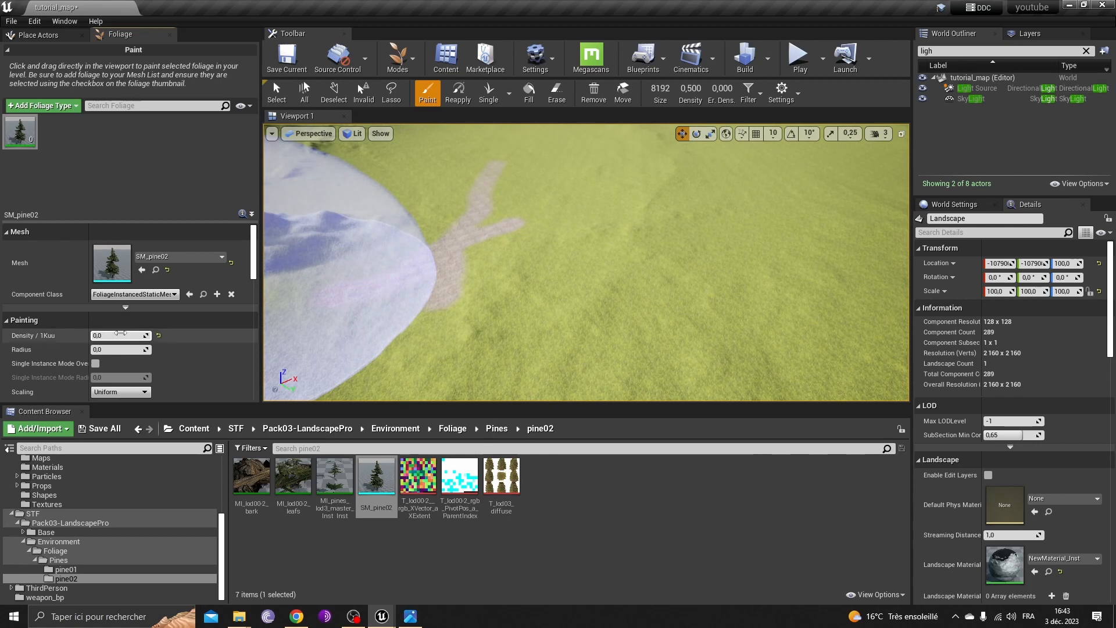
{"action": "left_click", "coordinate": [121, 335]}
{"action": "type", "text": "150"}
{"action": "key", "text": "Return"}
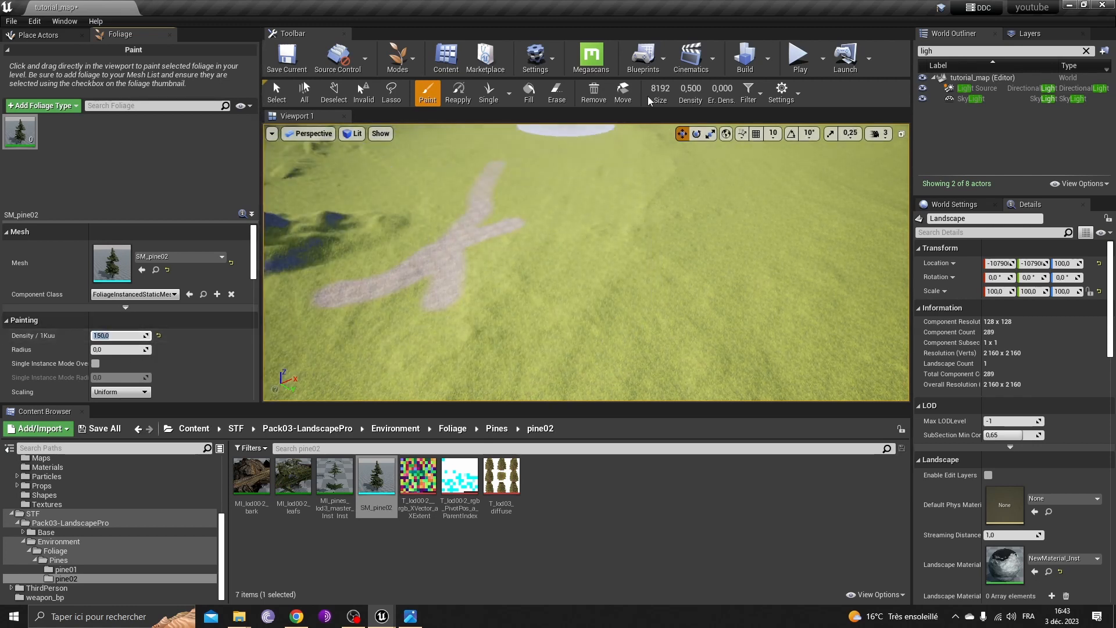
{"action": "left_click_drag", "start_coordinate": [662, 89], "coordinate": [650, 89]}
{"action": "right_click_drag", "start_coordinate": [619, 239], "coordinate": [721, 279]}
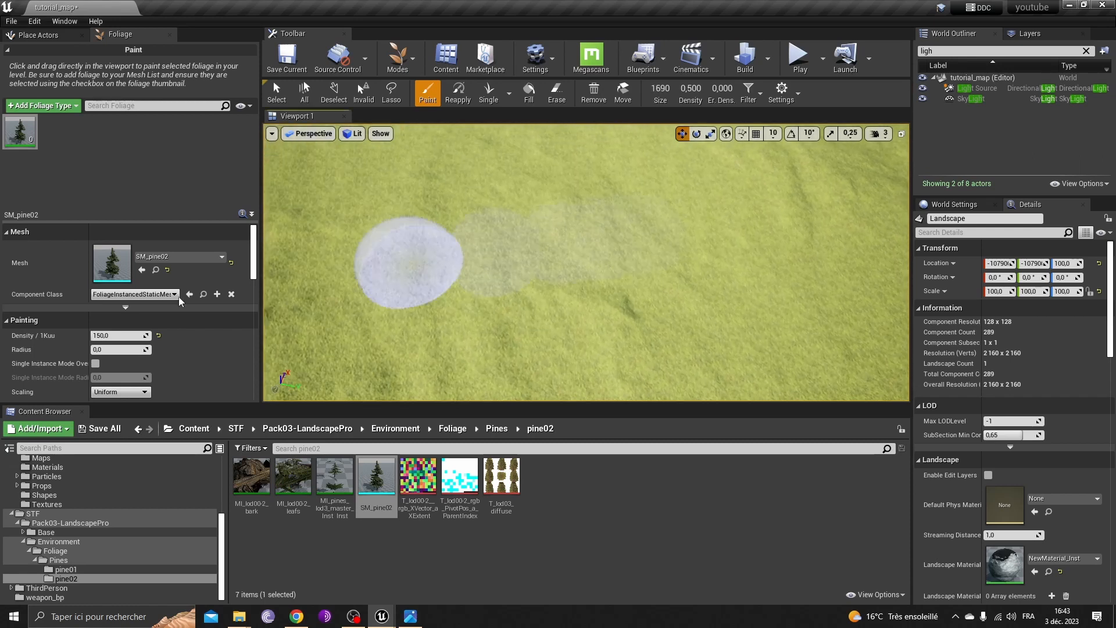
{"action": "mouse_move", "coordinate": [479, 216]}
{"action": "right_mouse_down"}
{"action": "mouse_move", "coordinate": [413, 157]}
{"action": "mouse_move", "coordinate": [401, 166]}
{"action": "right_mouse_up"}
{"action": "key", "text": "e"}
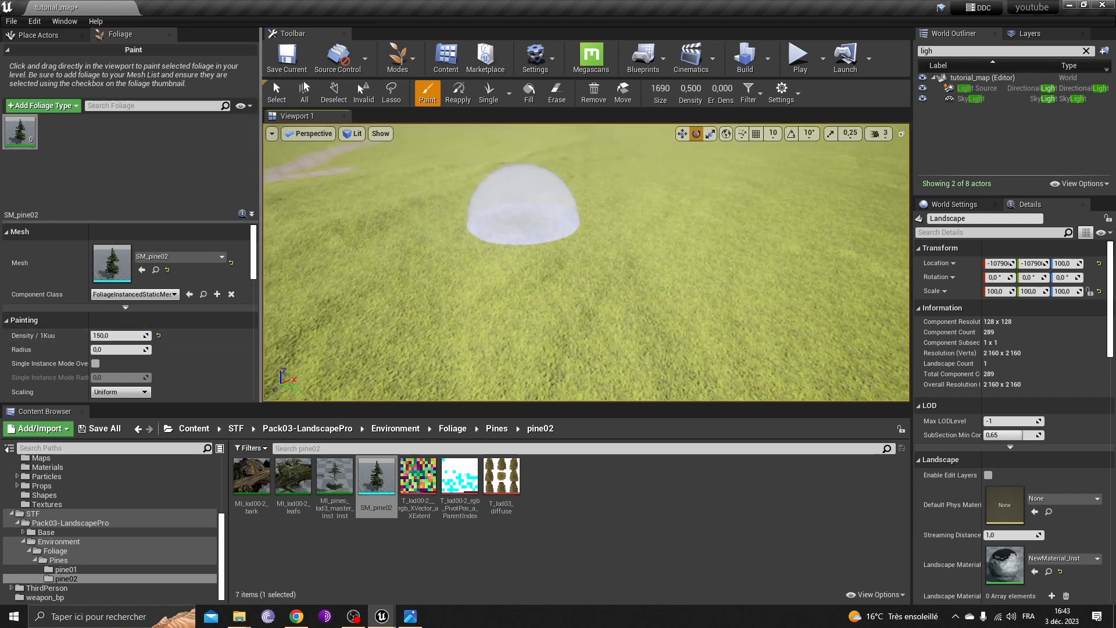
Step: Try to paint SM_pine02 trees on the grass at a density of 150, and undo the stroke
{"action": "mouse_move", "coordinate": [524, 203]}
{"action": "right_mouse_down"}
{"action": "mouse_move", "coordinate": [562, 226]}
{"action": "mouse_move", "coordinate": [683, 246]}
{"action": "right_mouse_up"}
{"action": "left_click_drag", "start_coordinate": [628, 236], "coordinate": [567, 239]}
{"action": "key", "text": "ctrl+z"}
Step: Set the SM_pine02 density to 2 and paint a pine forest on the flat grass near the path
{"action": "left_click", "coordinate": [118, 336]}
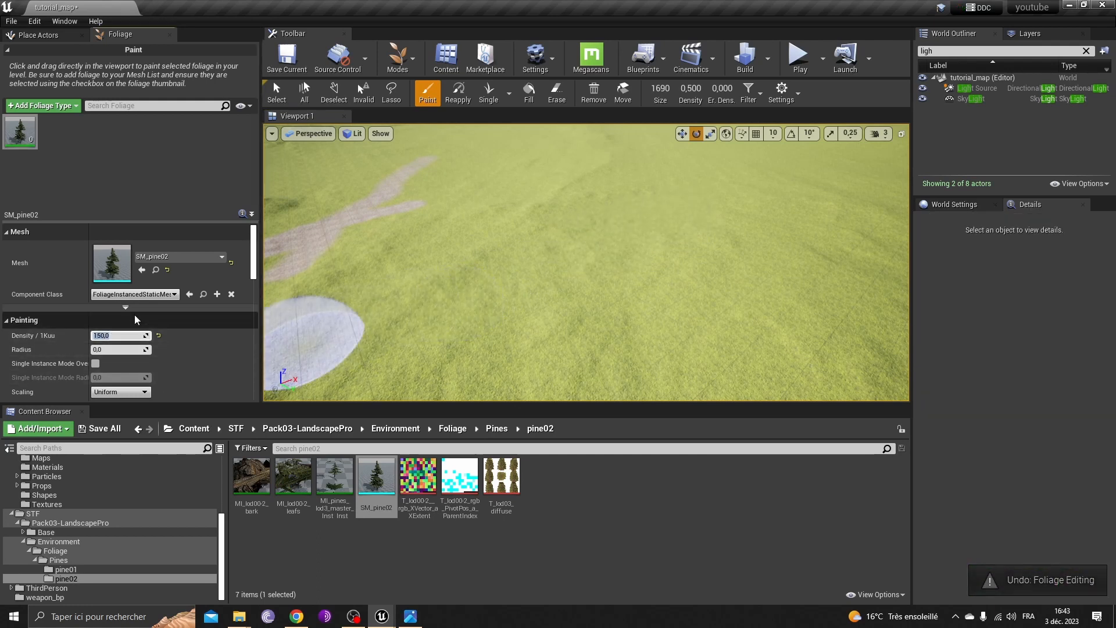
{"action": "mouse_move", "coordinate": [602, 186]}
{"action": "left_mouse_down"}
{"action": "mouse_move", "coordinate": [541, 225]}
{"action": "mouse_move", "coordinate": [649, 267]}
{"action": "mouse_move", "coordinate": [707, 224]}
{"action": "left_mouse_up"}
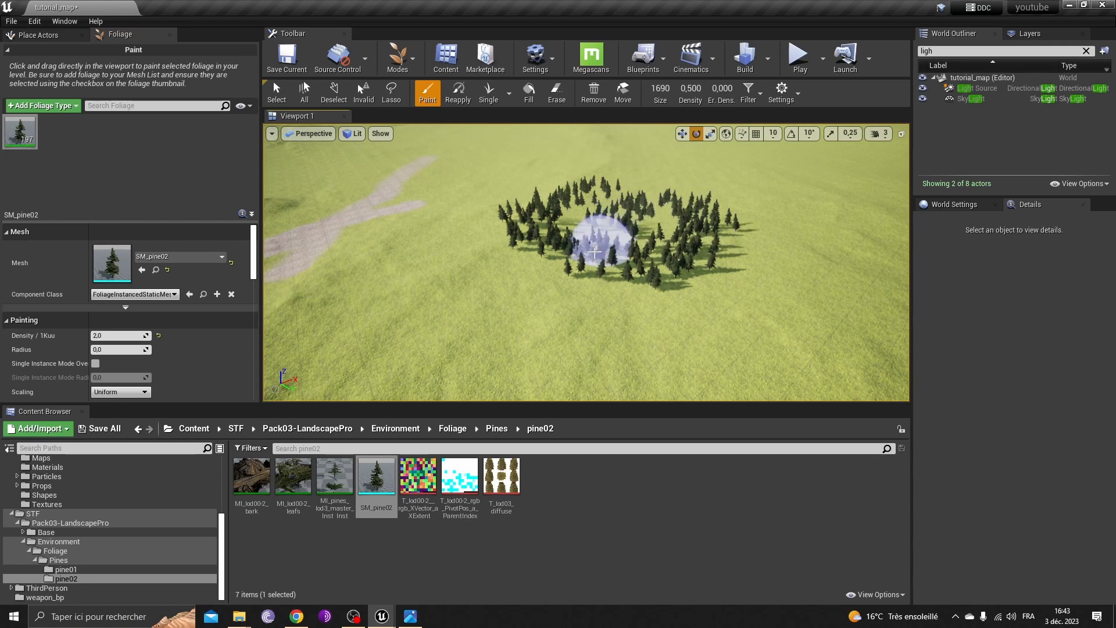
{"action": "left_click_drag", "start_coordinate": [493, 300], "coordinate": [634, 323]}
{"action": "mouse_move", "coordinate": [580, 271]}
{"action": "left_mouse_down"}
{"action": "mouse_move", "coordinate": [437, 249]}
{"action": "mouse_move", "coordinate": [434, 227]}
{"action": "mouse_move", "coordinate": [759, 273]}
{"action": "left_mouse_up"}
{"action": "key", "text": "w"}
{"action": "mouse_move", "coordinate": [760, 274]}
{"action": "right_mouse_down"}
{"action": "mouse_move", "coordinate": [759, 224]}
{"action": "mouse_move", "coordinate": [687, 256]}
{"action": "mouse_move", "coordinate": [622, 247]}
{"action": "right_mouse_up"}
Step: Return to Landscape mode and set the path layer's brush to a tool strength of 1.0 and a size of about 433
{"action": "left_click", "coordinate": [391, 64]}
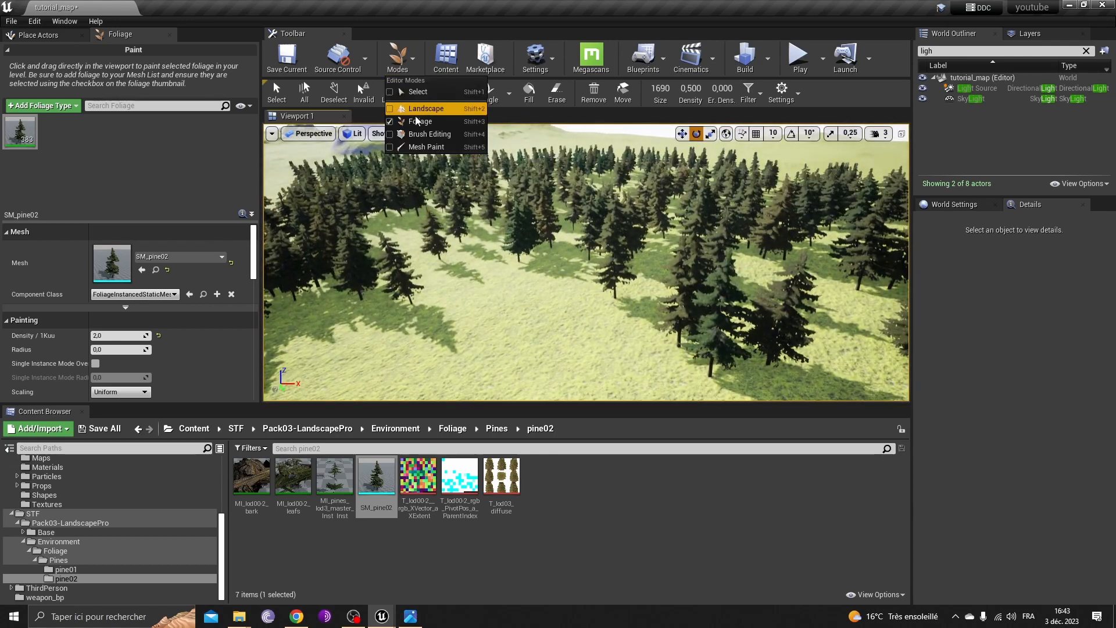
{"action": "left_click", "coordinate": [418, 107]}
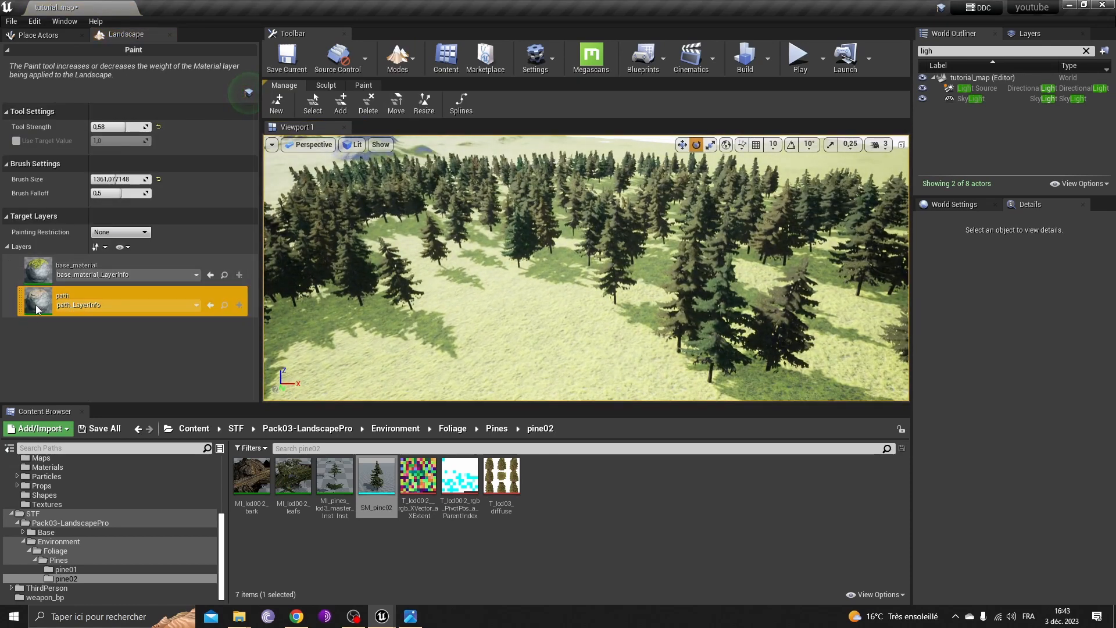
{"action": "key", "text": "w"}
{"action": "right_click_drag", "start_coordinate": [532, 216], "coordinate": [553, 262]}
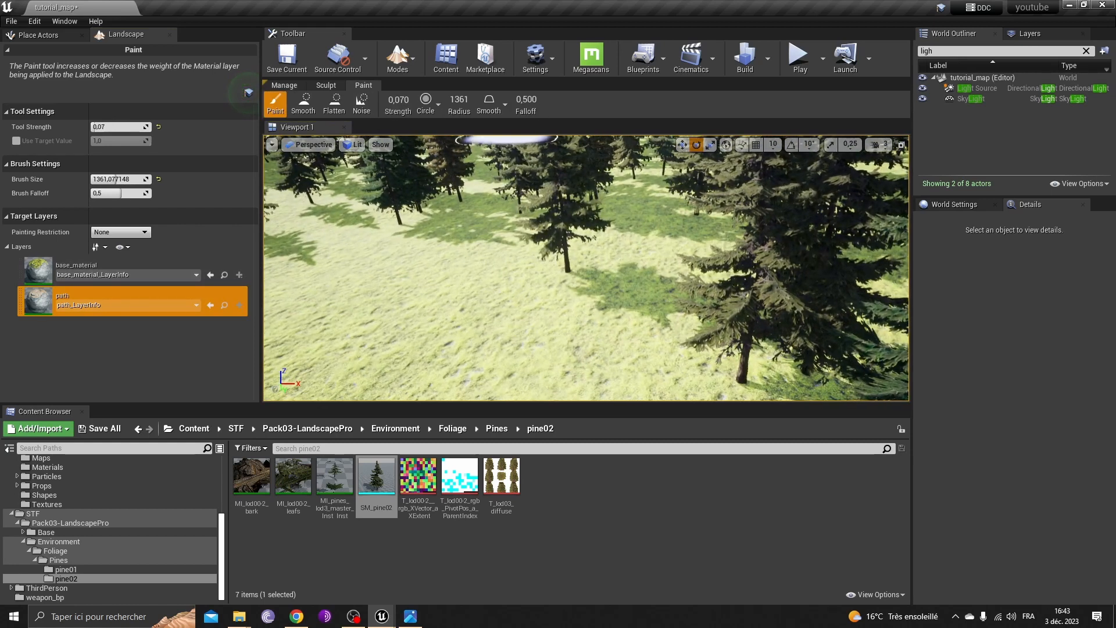
{"action": "left_click_drag", "start_coordinate": [399, 100], "coordinate": [403, 100]}
{"action": "right_click_drag", "start_coordinate": [494, 279], "coordinate": [511, 268]}
{"action": "key", "text": "s"}
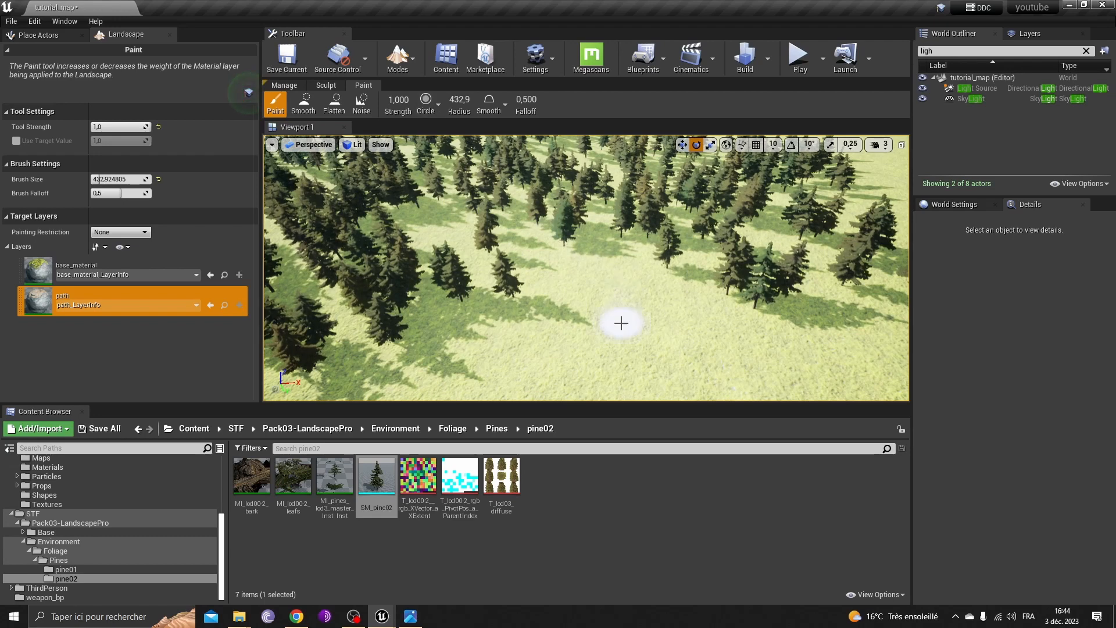
{"action": "key", "text": "w"}
{"action": "mouse_move", "coordinate": [603, 226]}
{"action": "right_mouse_down"}
{"action": "mouse_move", "coordinate": [593, 198]}
{"action": "mouse_move", "coordinate": [594, 232]}
{"action": "right_mouse_up"}
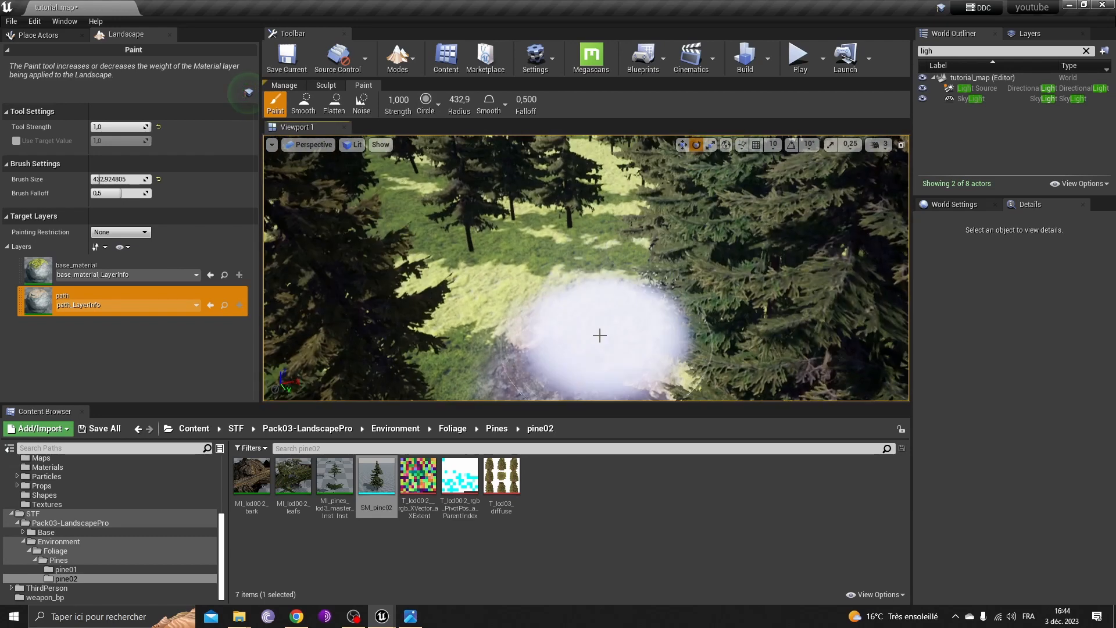
Step: Paint a winding path with the path layer through the pine forest and out onto the open grass
{"action": "mouse_move", "coordinate": [601, 334]}
{"action": "left_mouse_down"}
{"action": "mouse_move", "coordinate": [611, 267]}
{"action": "mouse_move", "coordinate": [641, 257]}
{"action": "left_mouse_up"}
{"action": "key", "text": "w"}
{"action": "mouse_move", "coordinate": [640, 257]}
{"action": "right_mouse_down"}
{"action": "mouse_move", "coordinate": [642, 236]}
{"action": "mouse_move", "coordinate": [646, 256]}
{"action": "right_mouse_up"}
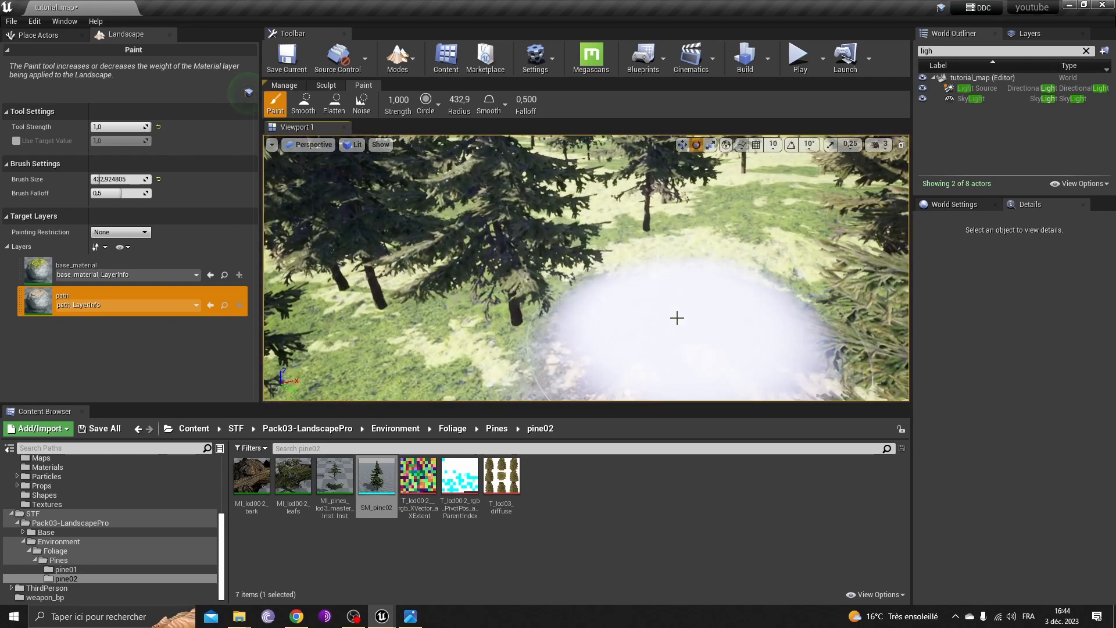
{"action": "mouse_move", "coordinate": [675, 320]}
{"action": "left_mouse_down"}
{"action": "mouse_move", "coordinate": [611, 246]}
{"action": "mouse_move", "coordinate": [531, 198]}
{"action": "mouse_move", "coordinate": [458, 184]}
{"action": "left_mouse_up"}
{"action": "key", "text": "w"}
{"action": "mouse_move", "coordinate": [459, 185]}
{"action": "right_mouse_down"}
{"action": "mouse_move", "coordinate": [442, 178]}
{"action": "mouse_move", "coordinate": [468, 232]}
{"action": "right_mouse_up"}
{"action": "left_click_drag", "start_coordinate": [618, 296], "coordinate": [607, 234]}
{"action": "left_click_drag", "start_coordinate": [603, 163], "coordinate": [594, 153]}
{"action": "mouse_move", "coordinate": [595, 152]}
{"action": "right_mouse_down"}
{"action": "mouse_move", "coordinate": [600, 171]}
{"action": "mouse_move", "coordinate": [724, 195]}
{"action": "right_mouse_up"}
{"action": "key", "text": "s"}
{"action": "key", "text": "w"}
Step: Leave Landscape mode and view the pine forest with its path from above
{"action": "left_click", "coordinate": [397, 58]}
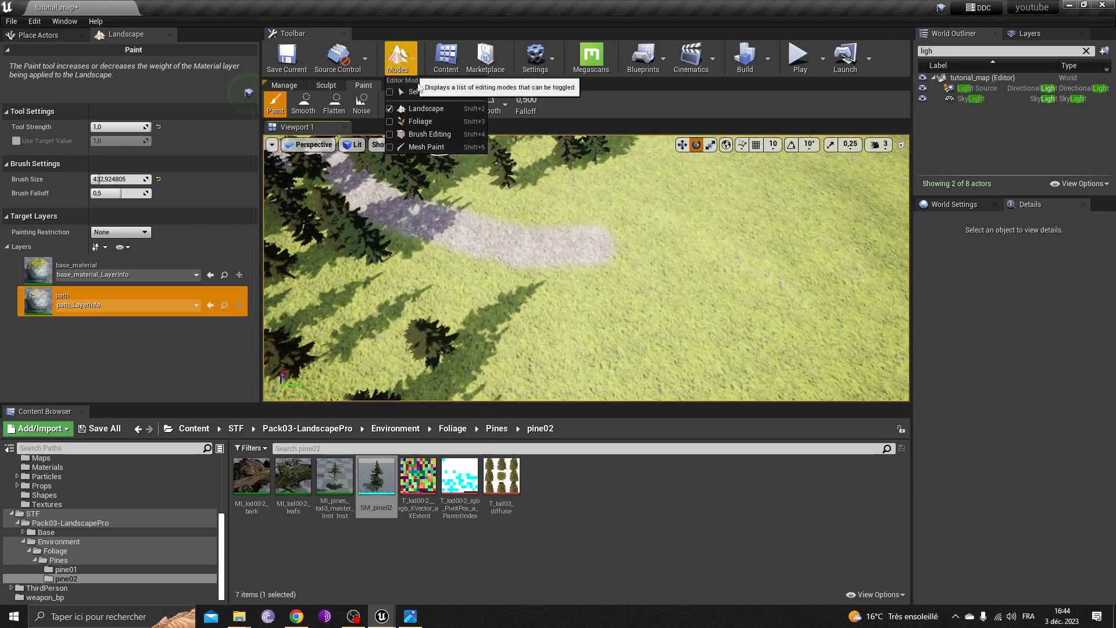
{"action": "left_click", "coordinate": [425, 106]}
{"action": "right_click", "coordinate": [634, 235]}
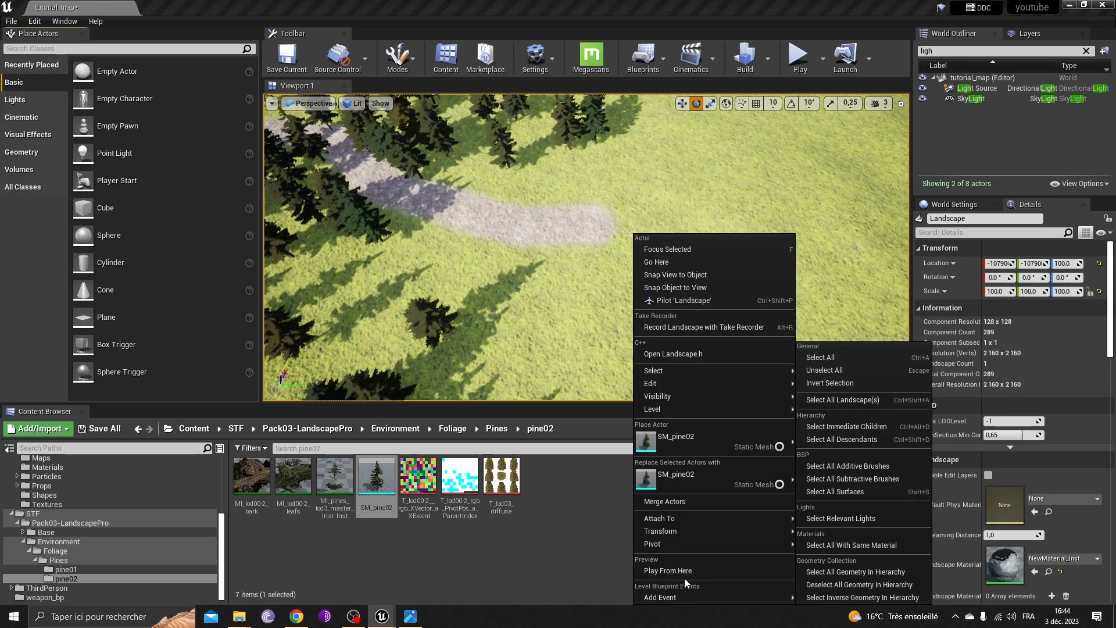
{"action": "right_click_drag", "start_coordinate": [599, 325], "coordinate": [573, 270]}
{"action": "right_click_drag", "start_coordinate": [586, 247], "coordinate": [750, 267]}
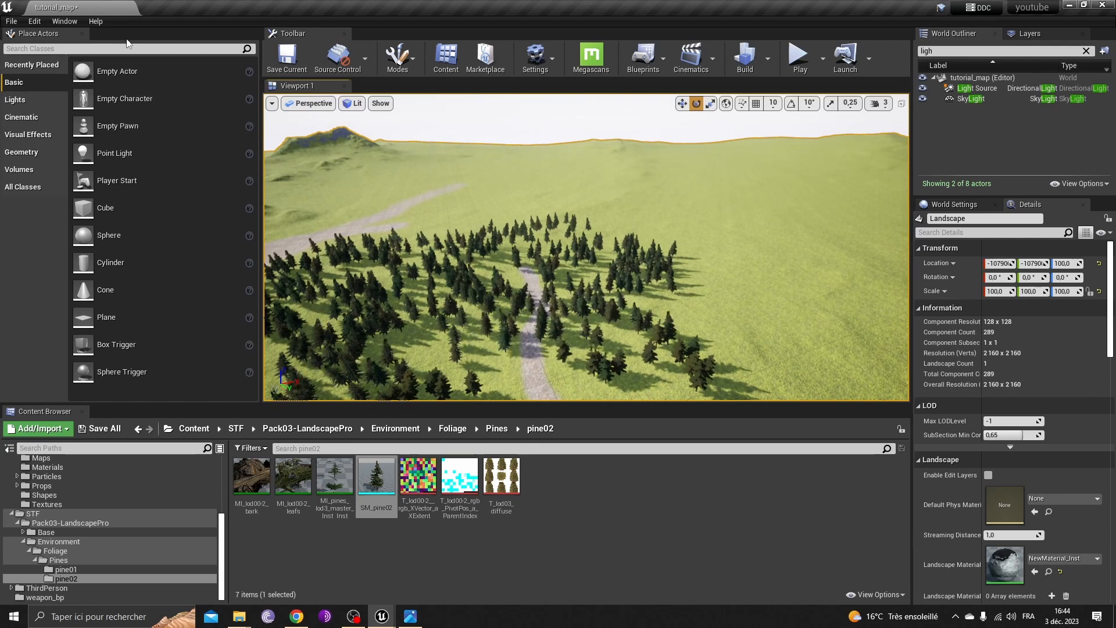
Step: Open the plugin browser and search the plugins for "water"
{"action": "left_click", "coordinate": [36, 22]}
{"action": "mouse_move", "coordinate": [35, 20]}
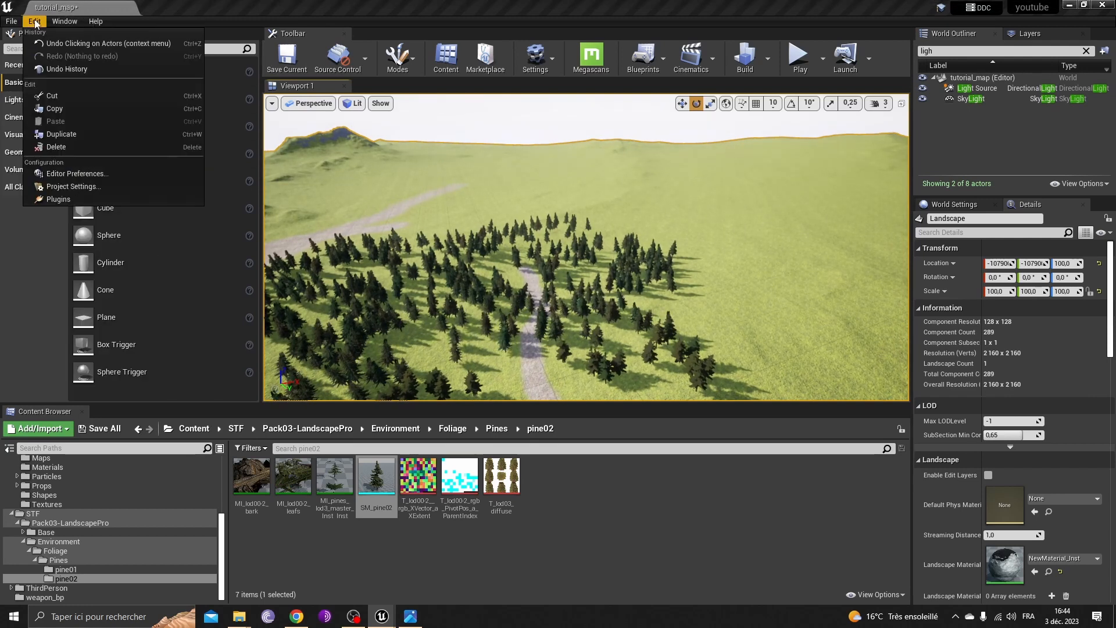
{"action": "left_click", "coordinate": [69, 199]}
{"action": "left_click", "coordinate": [742, 23]}
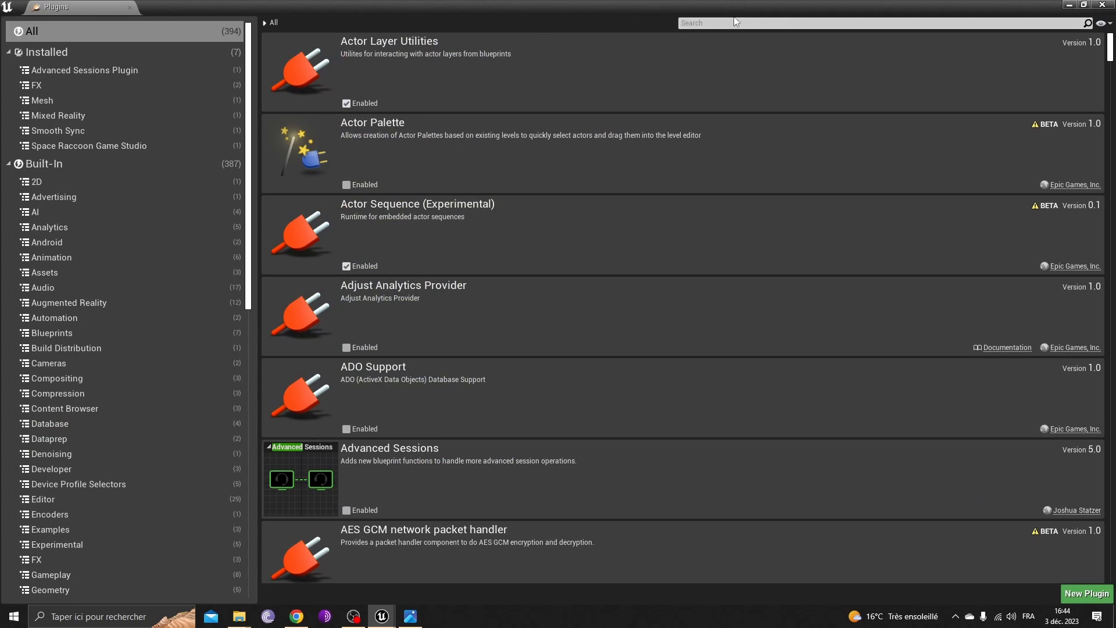
{"action": "type", "text": "water"}
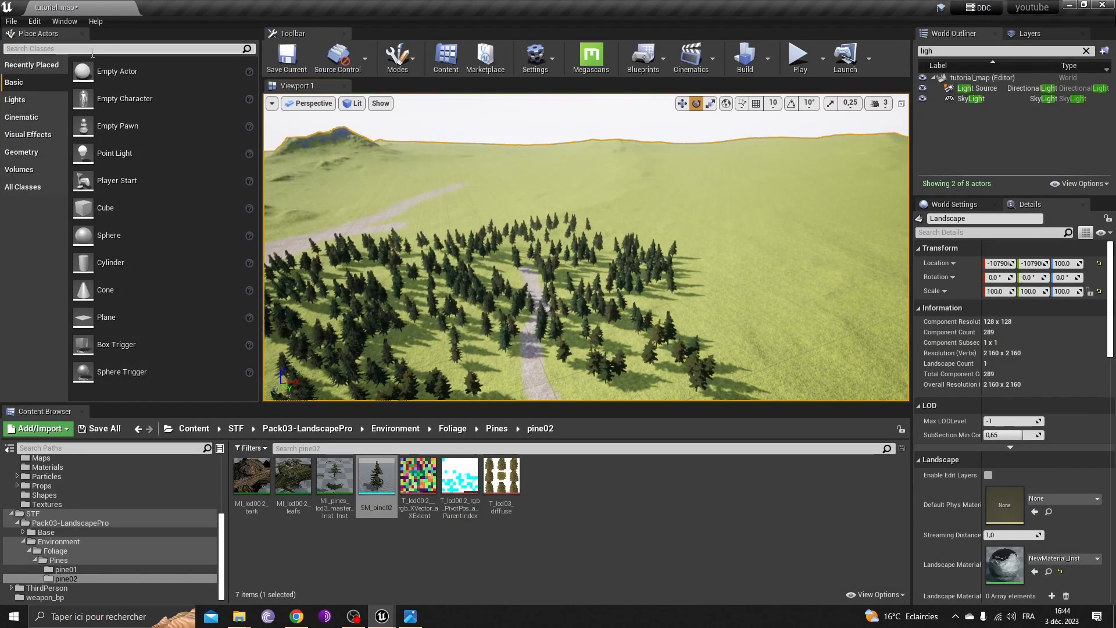
Step: Search the placeable actors for "water" and place a Water Body Ocean on the landscape beyond the pine forest
{"action": "type", "text": "wa"}
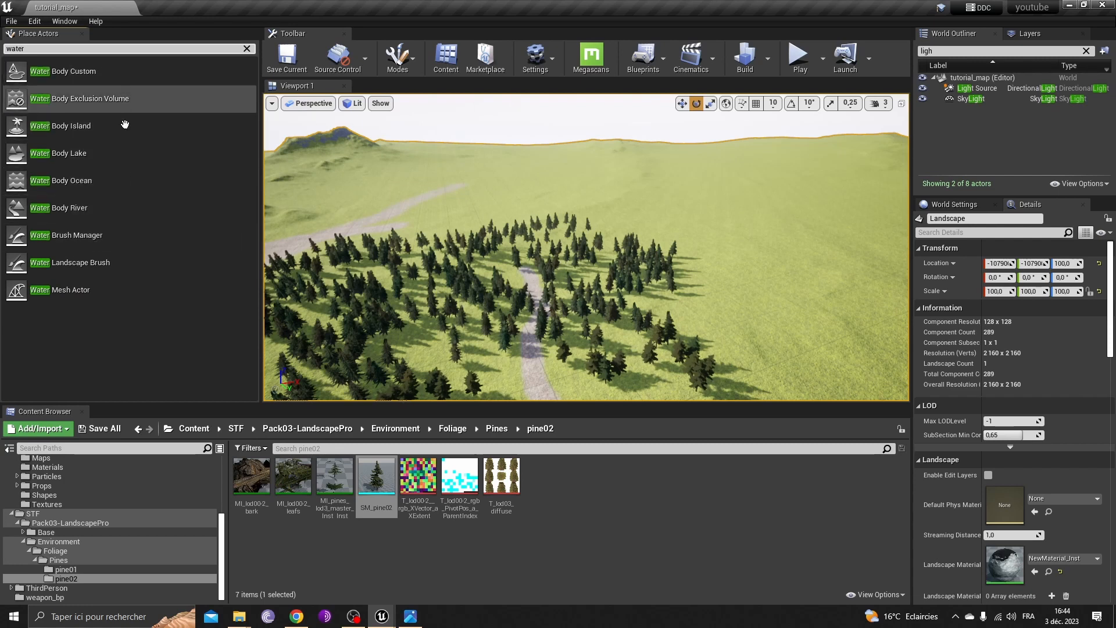
{"action": "left_click", "coordinate": [142, 73]}
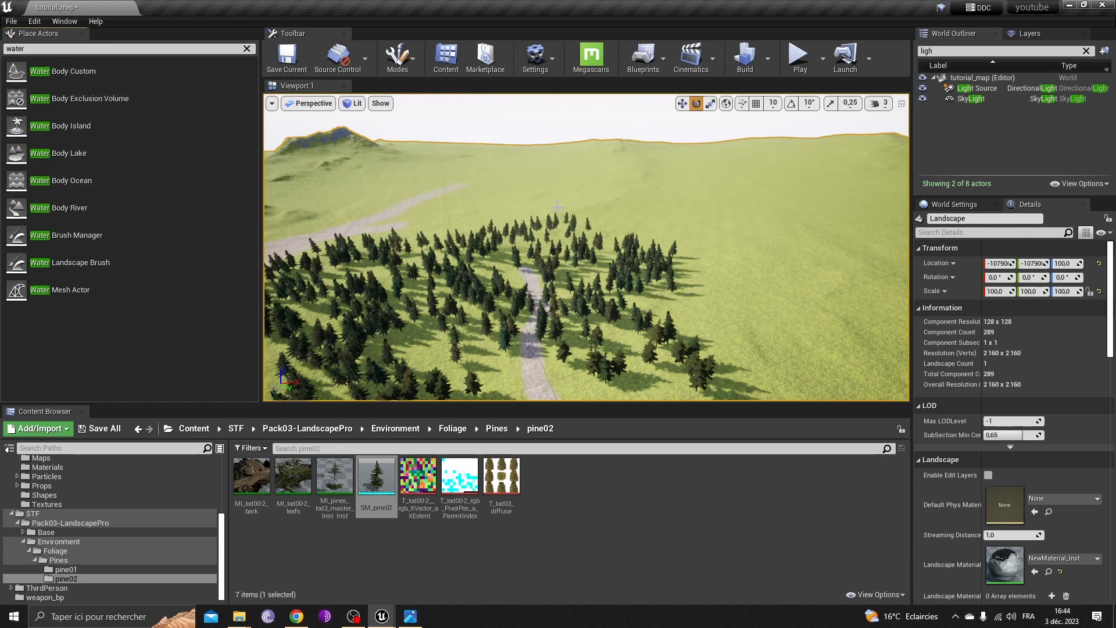
{"action": "left_click_drag", "start_coordinate": [146, 78], "coordinate": [685, 197]}
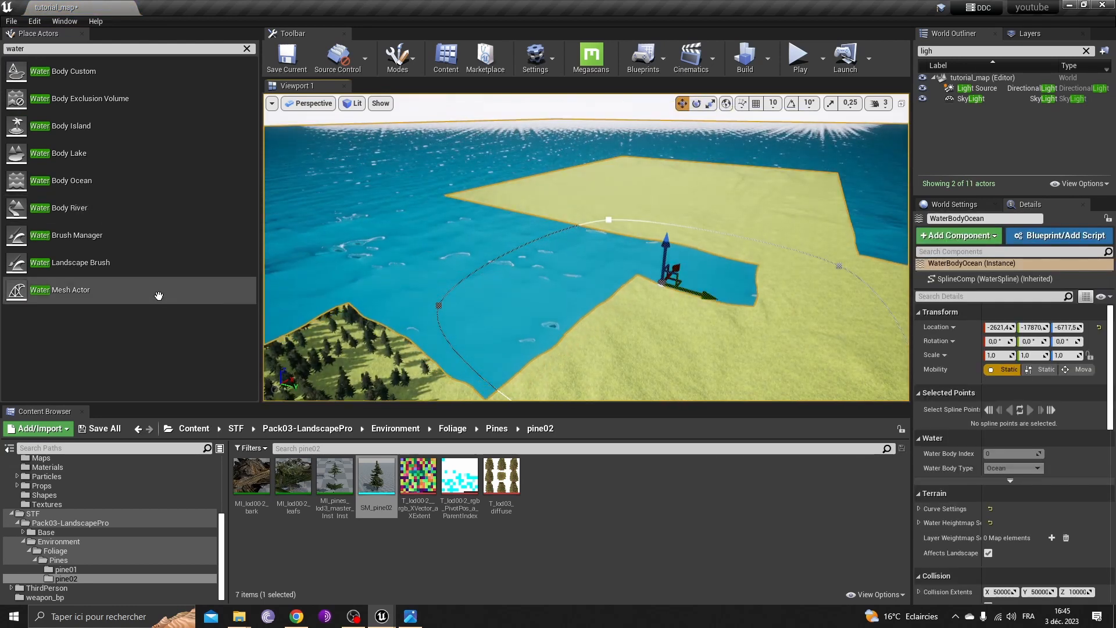
Step: Clear the outliner filter, select WaterBodyOcean and raise it to a Z location of about -6174
{"action": "left_click", "coordinate": [1087, 51]}
{"action": "double_click", "coordinate": [984, 159]}
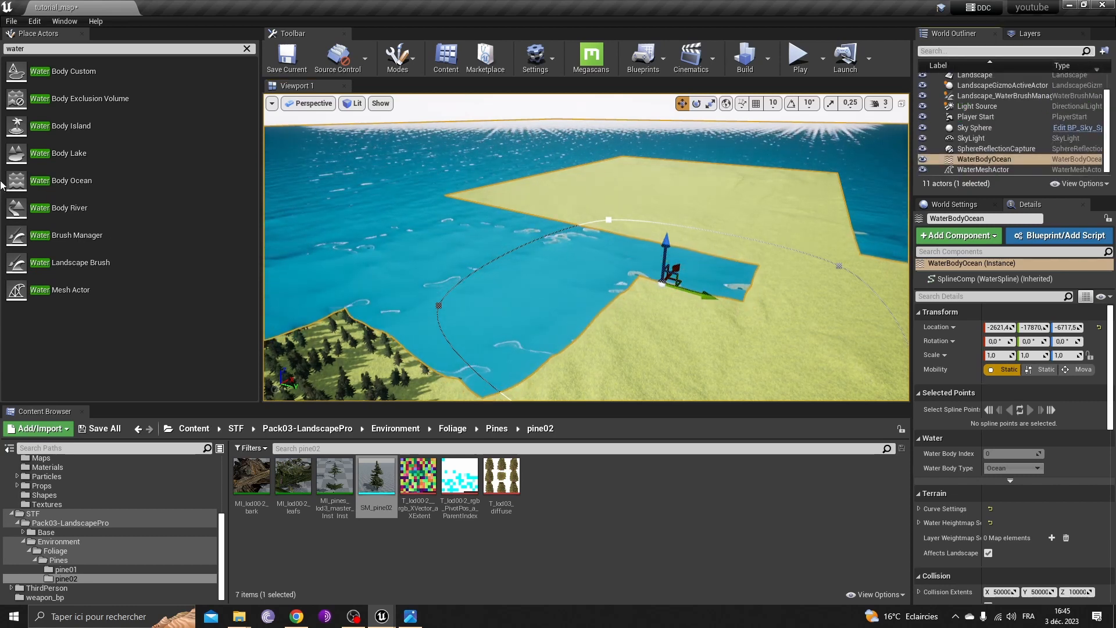
{"action": "right_click_drag", "start_coordinate": [588, 250], "coordinate": [599, 215]}
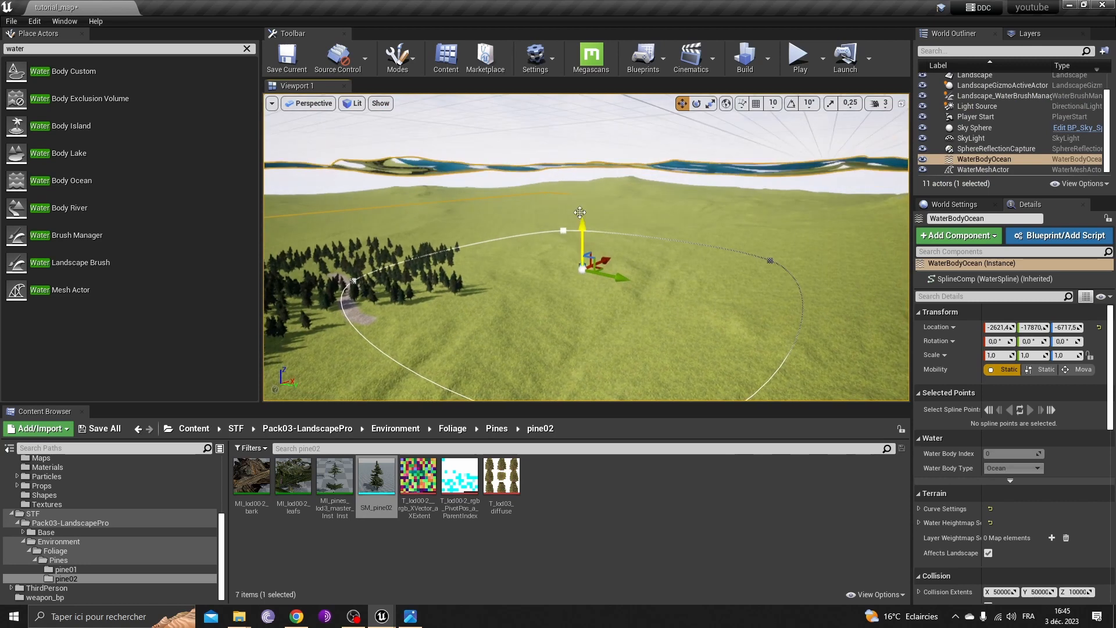
{"action": "mouse_move", "coordinate": [590, 228]}
{"action": "left_mouse_down"}
{"action": "mouse_move", "coordinate": [590, 340]}
{"action": "mouse_move", "coordinate": [592, 228]}
{"action": "left_mouse_up"}
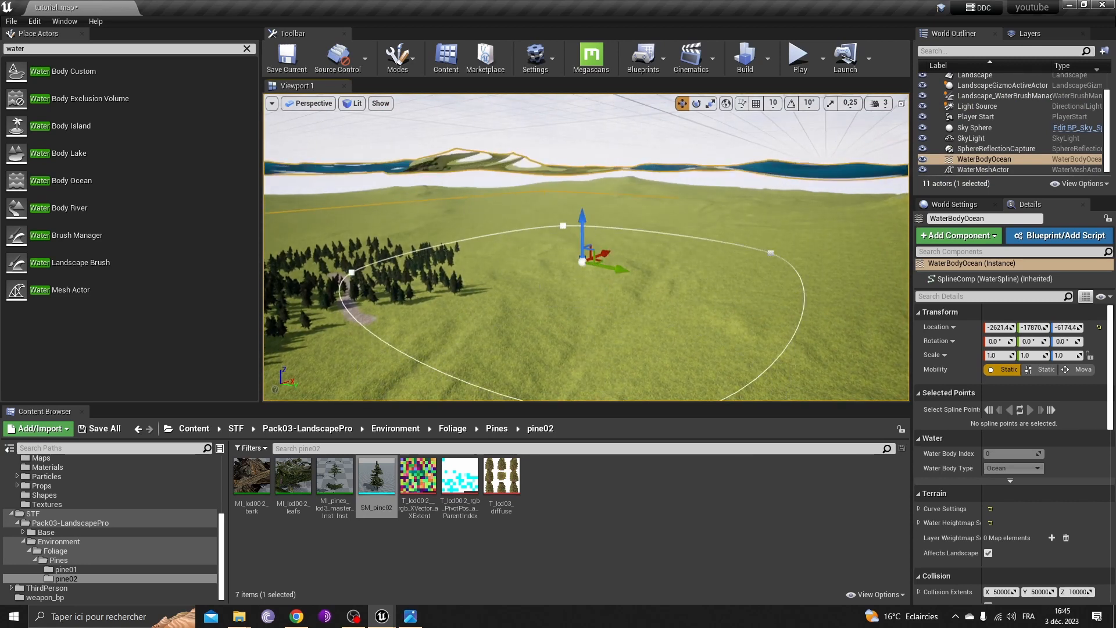
Step: Select the landscape, try raising it to a Z location of about 32375, and undo that move
{"action": "left_click", "coordinate": [616, 291]}
{"action": "right_click_drag", "start_coordinate": [616, 290], "coordinate": [442, 297]}
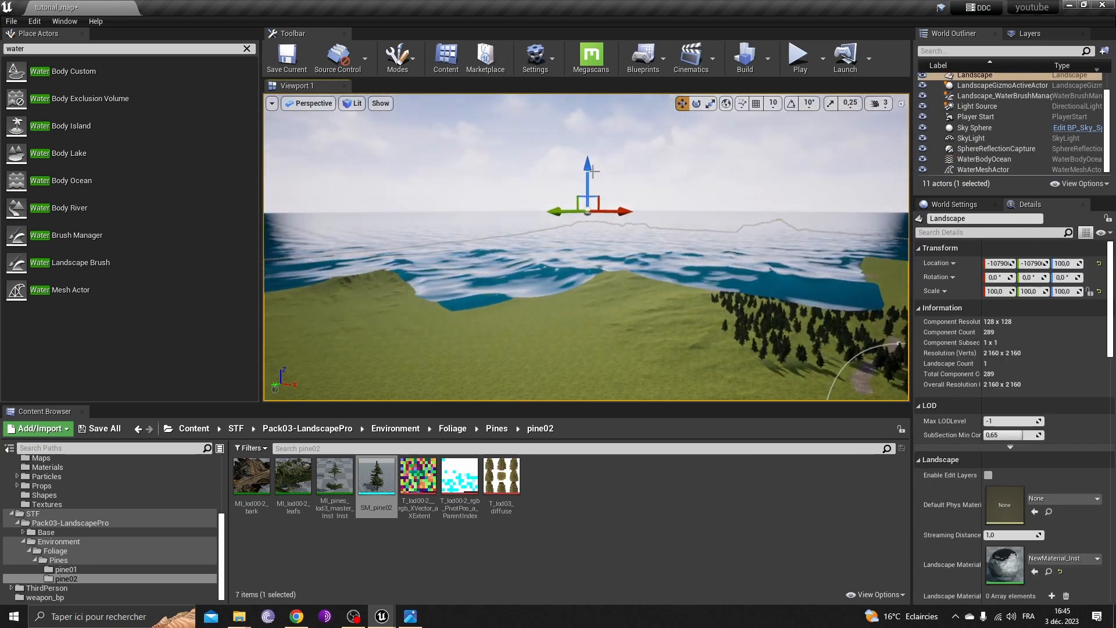
{"action": "left_click_drag", "start_coordinate": [594, 171], "coordinate": [618, 182]}
{"action": "right_click_drag", "start_coordinate": [618, 182], "coordinate": [625, 134]}
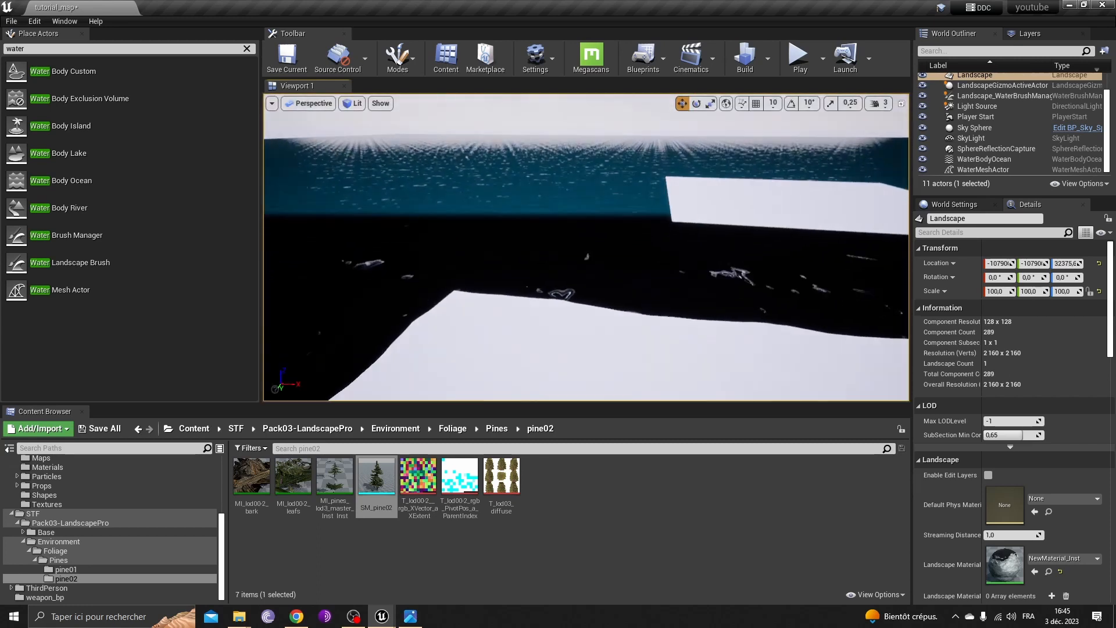
{"action": "right_click_drag", "start_coordinate": [587, 247], "coordinate": [692, 247]}
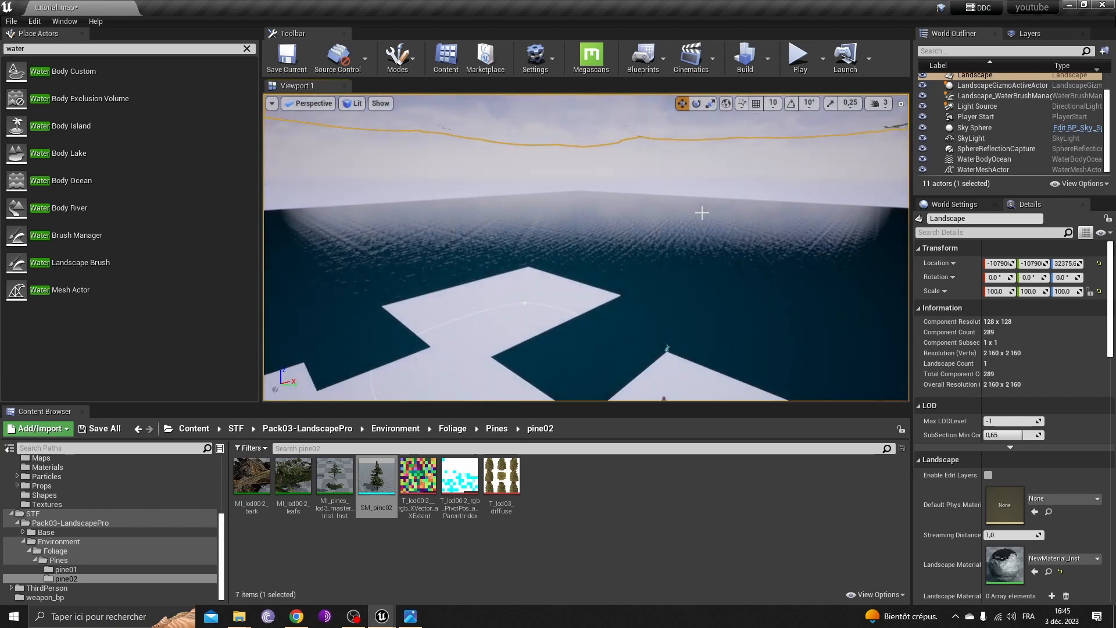
{"action": "key", "text": "ctrl+z"}
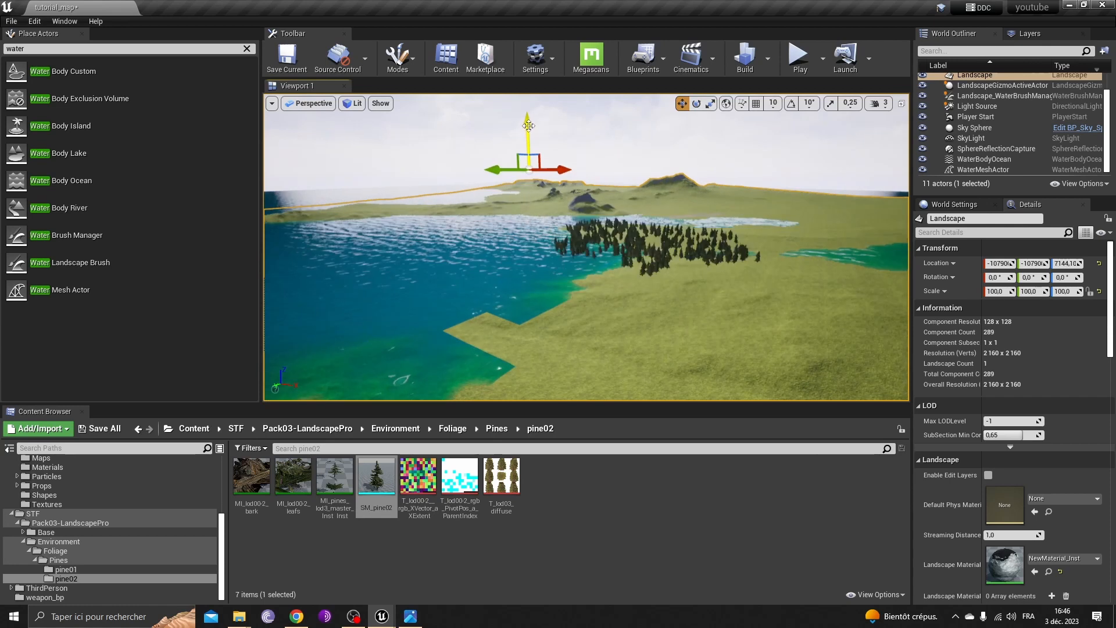
Step: Raise the landscape to a Z location of about 7144 and view the forest and water in a full-screen viewport
{"action": "left_click", "coordinate": [528, 128]}
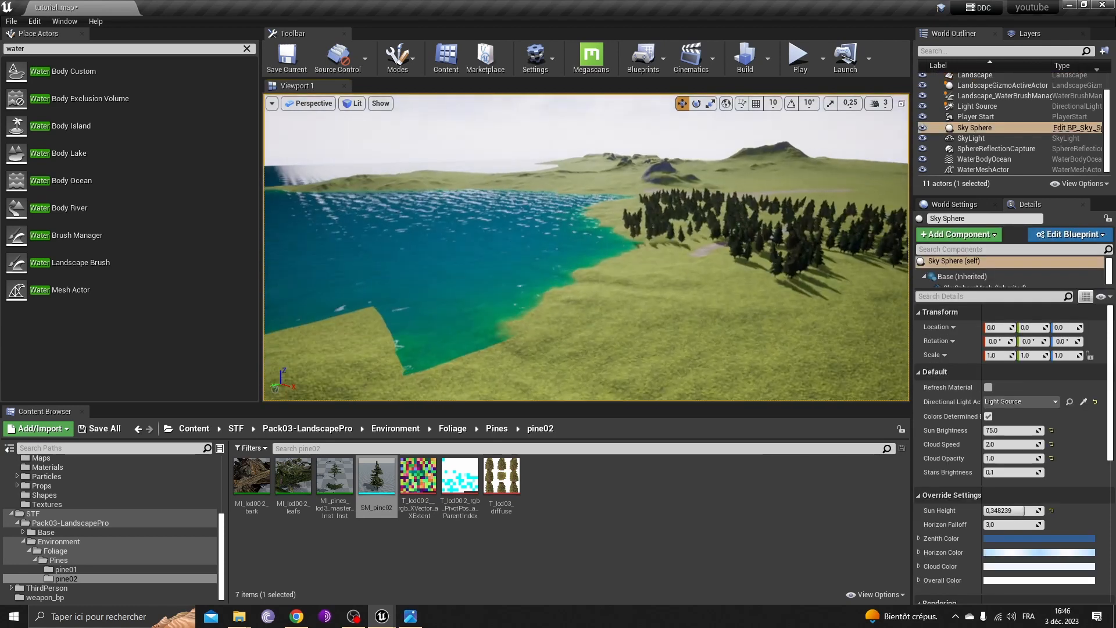
{"action": "right_click_drag", "start_coordinate": [587, 247], "coordinate": [647, 229]}
{"action": "key", "text": "F11"}
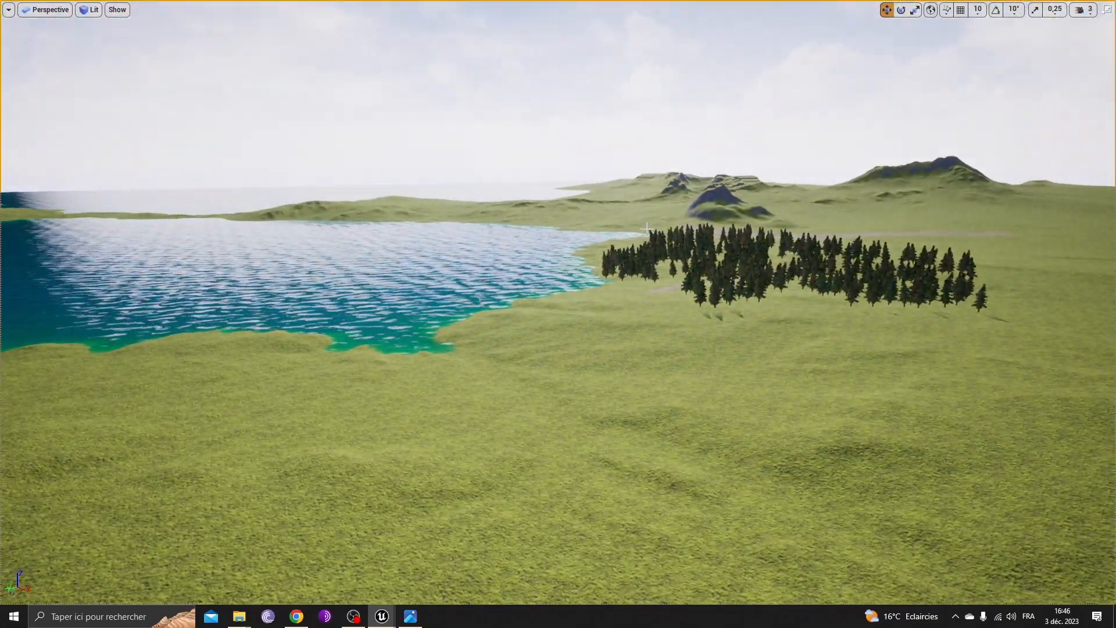